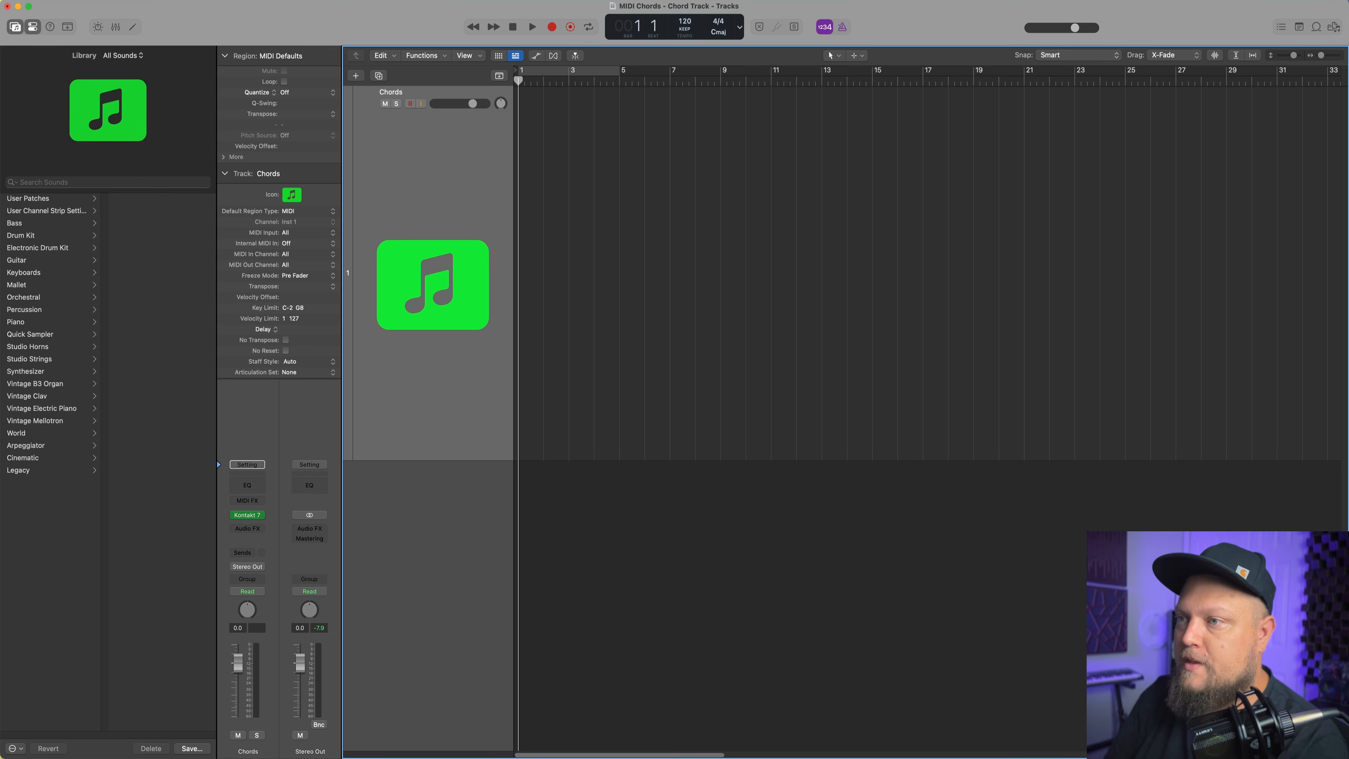
# Hide the sound Library and set the project's key signature to A Minor
pyautogui.press('super+Right')
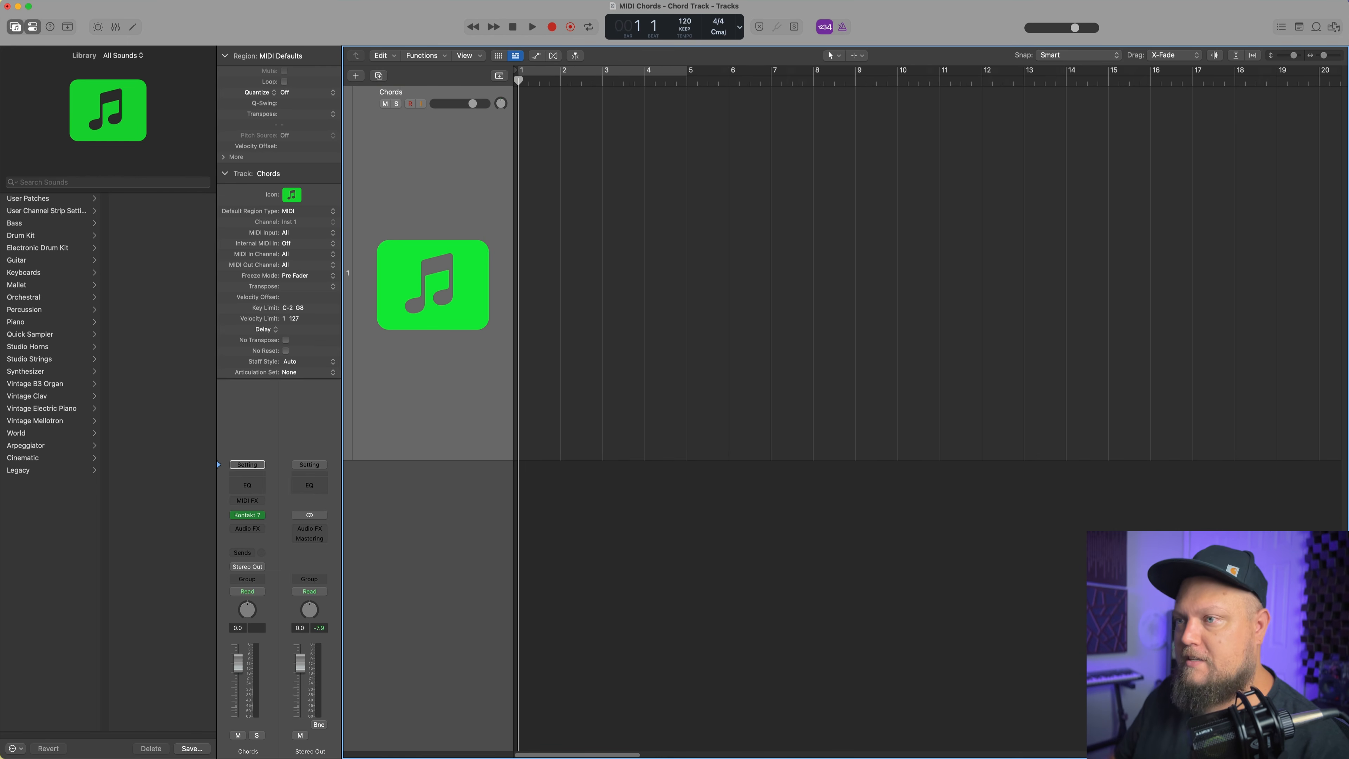
pyautogui.click(15, 27)
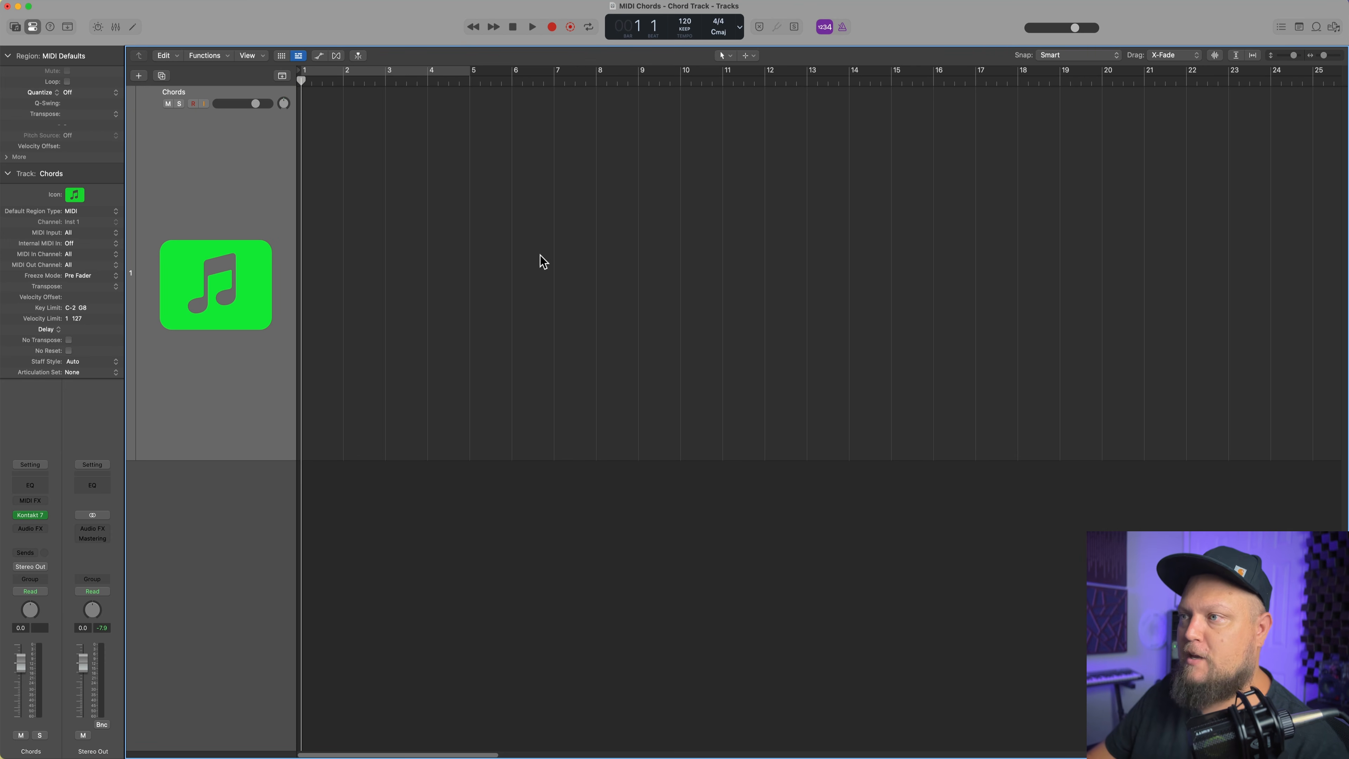
pyautogui.click(720, 32)
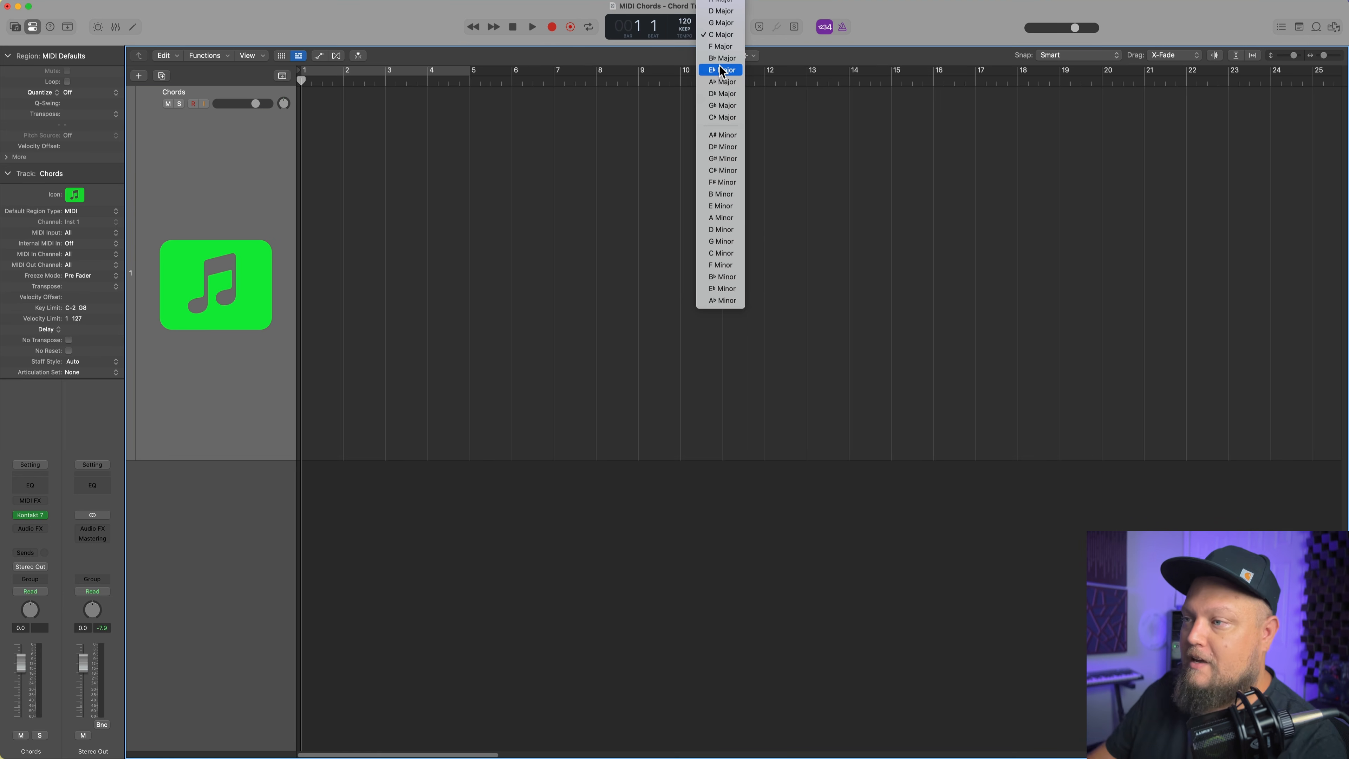
pyautogui.click(712, 215)
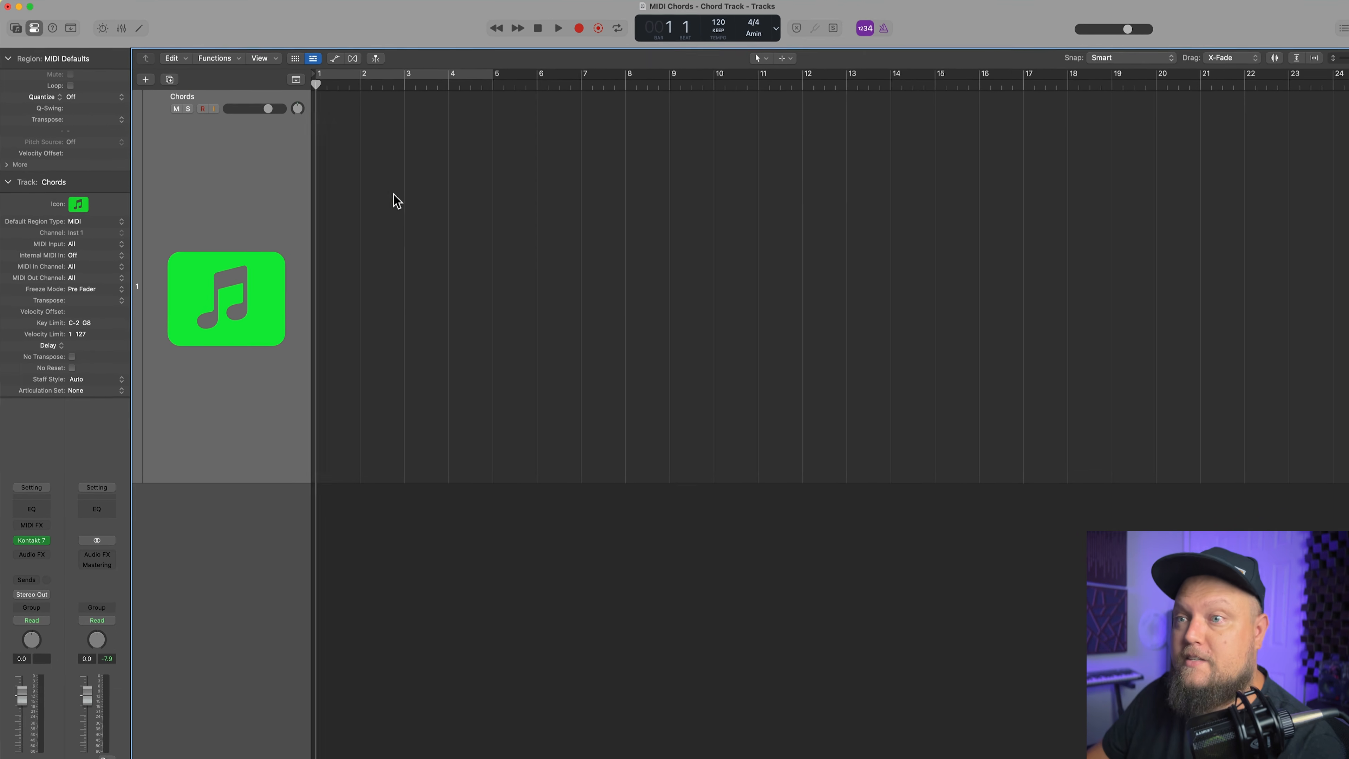
# Show the global tracks above the Chords track and review which of them are enabled
pyautogui.click(296, 79)
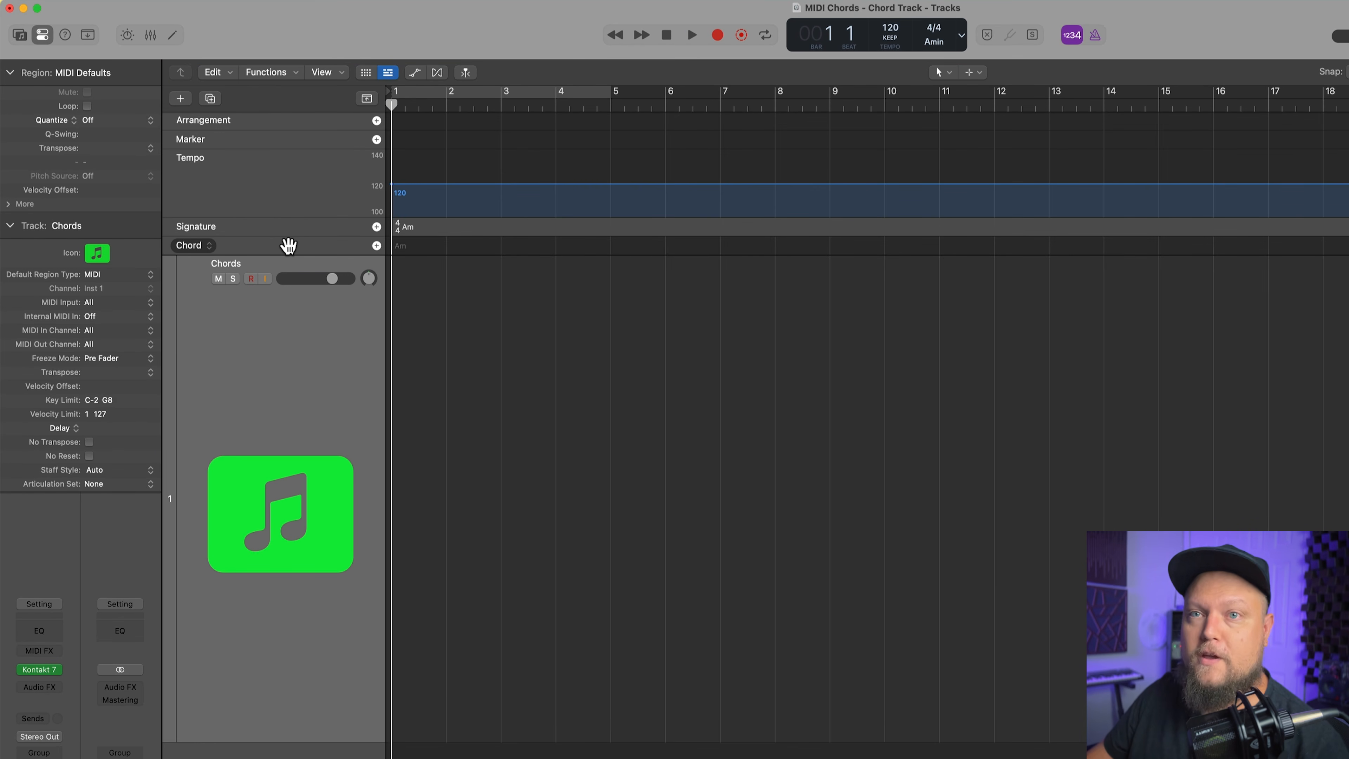
pyautogui.press('g')
pyautogui.press('g')
pyautogui.press('g')
pyautogui.press('g')
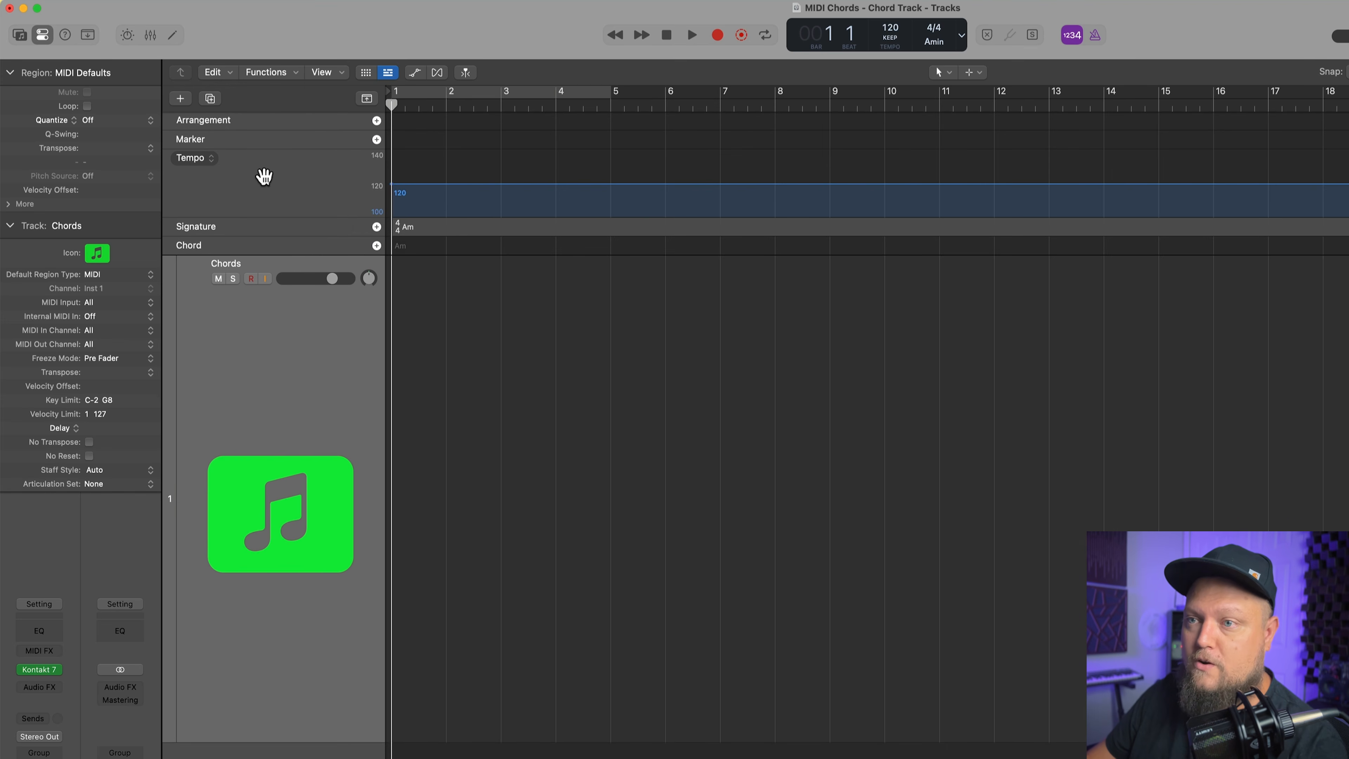
pyautogui.rightClick(267, 184)
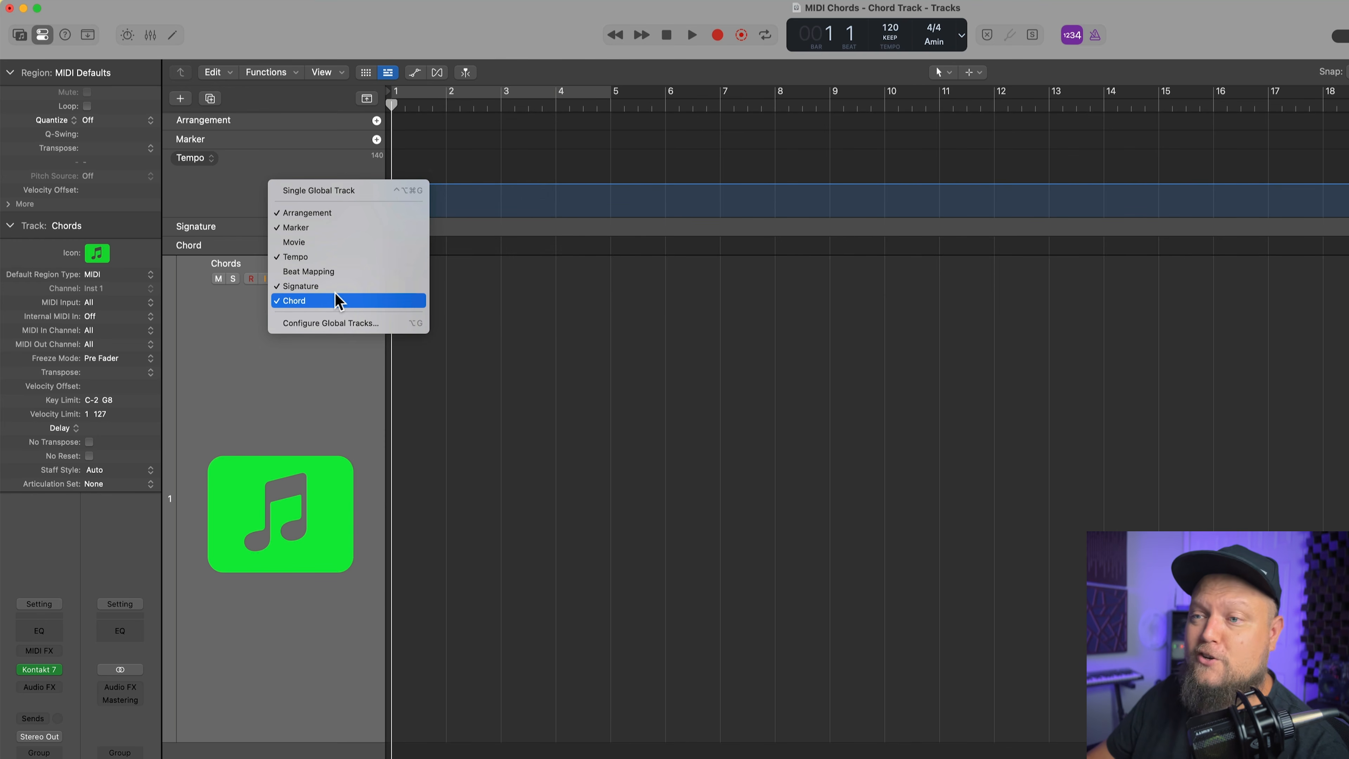
pyautogui.click(514, 341)
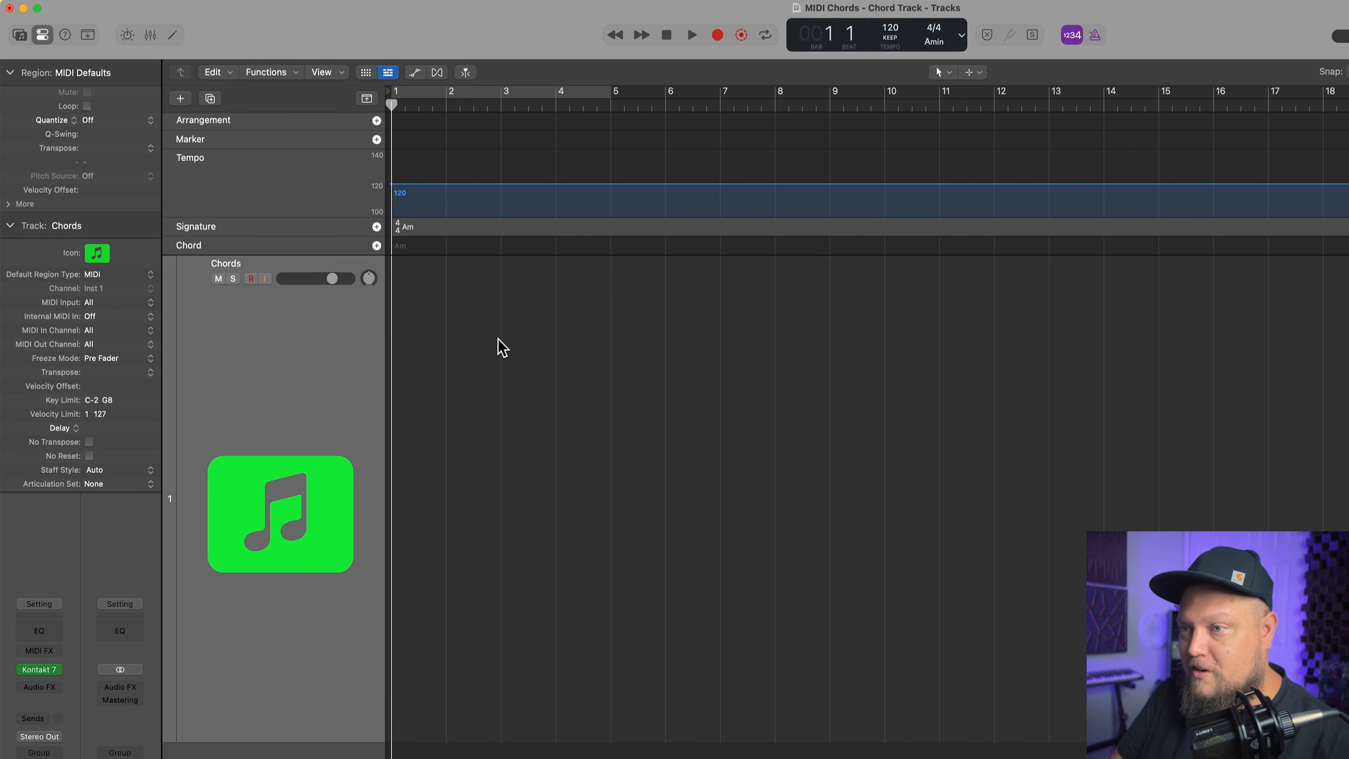
# Move the playhead to the start of bar 2
pyautogui.press('.')
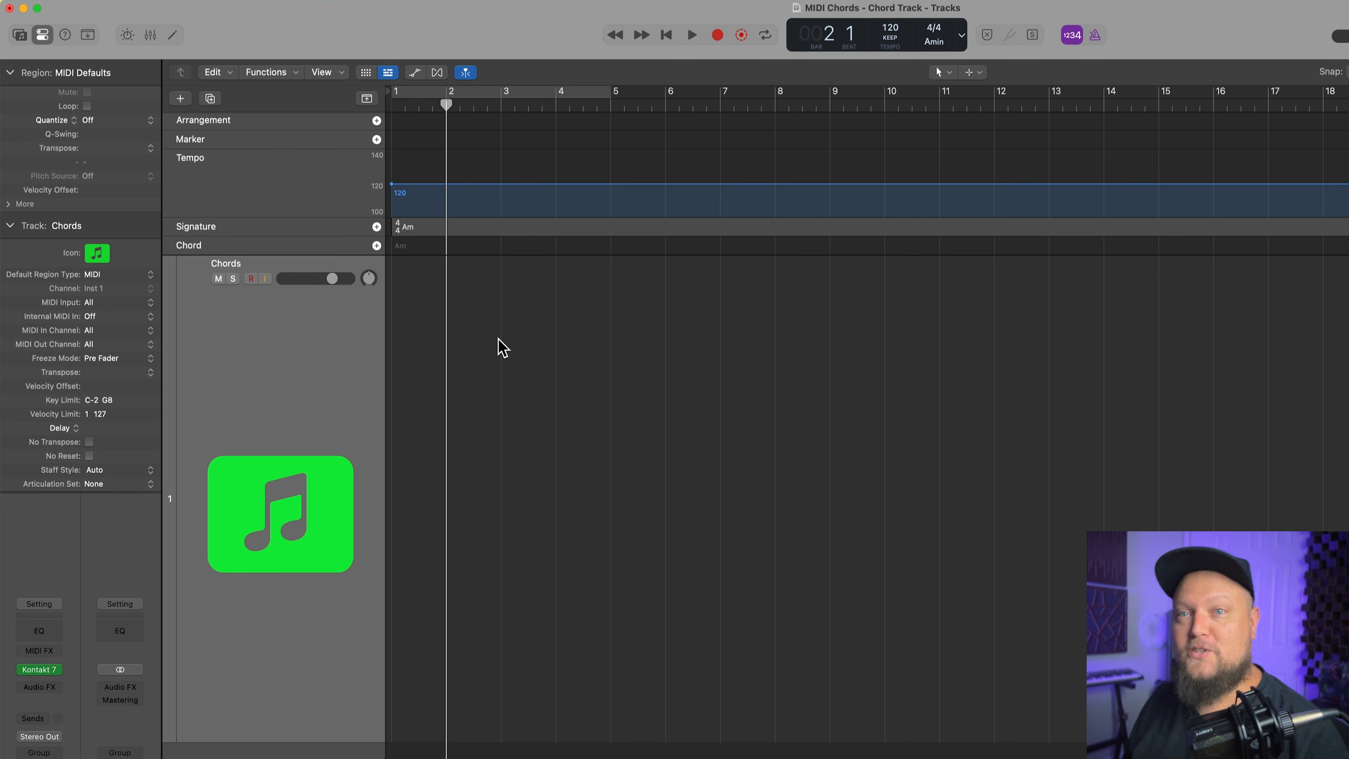
pyautogui.press('super+Right')
pyautogui.press('super+Right')
pyautogui.press('super+Right')
pyautogui.press('super+Right')
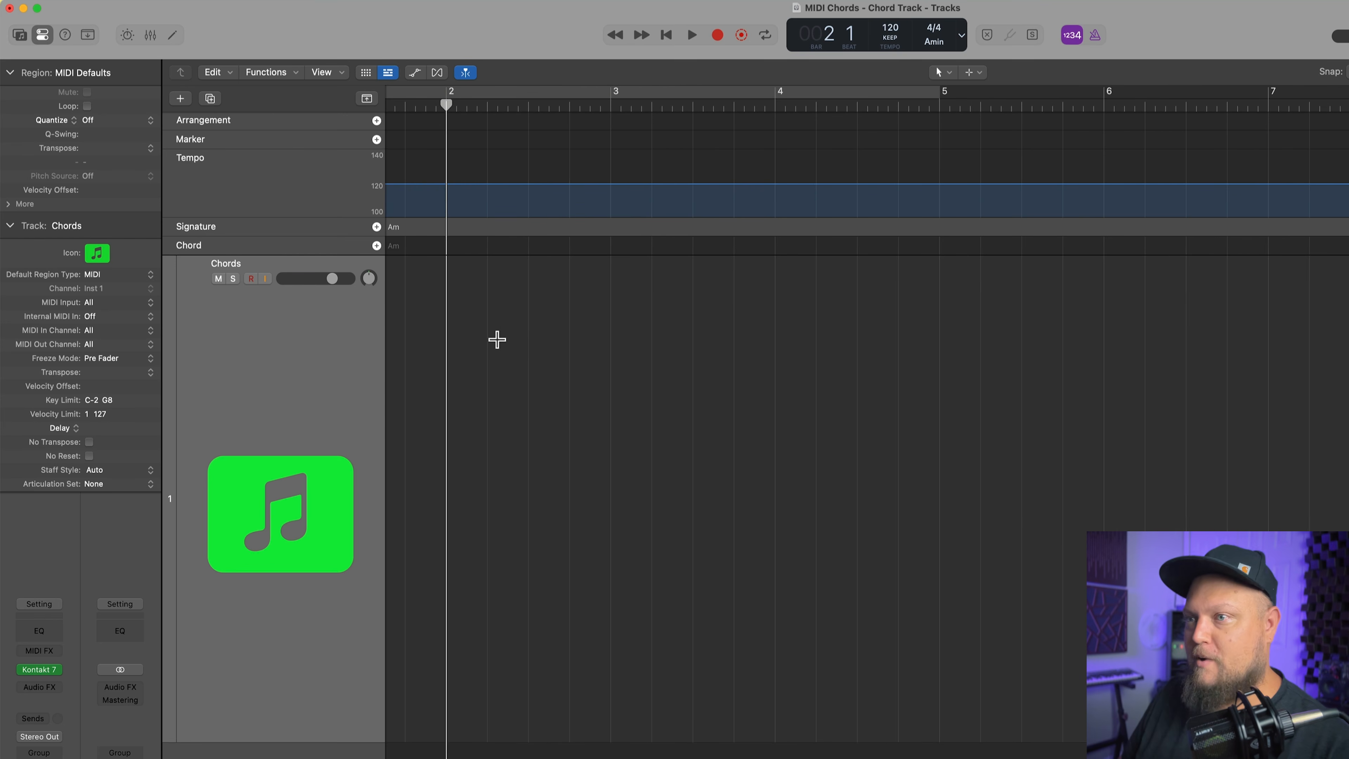
pyautogui.press('Return')
pyautogui.press('super+Right')
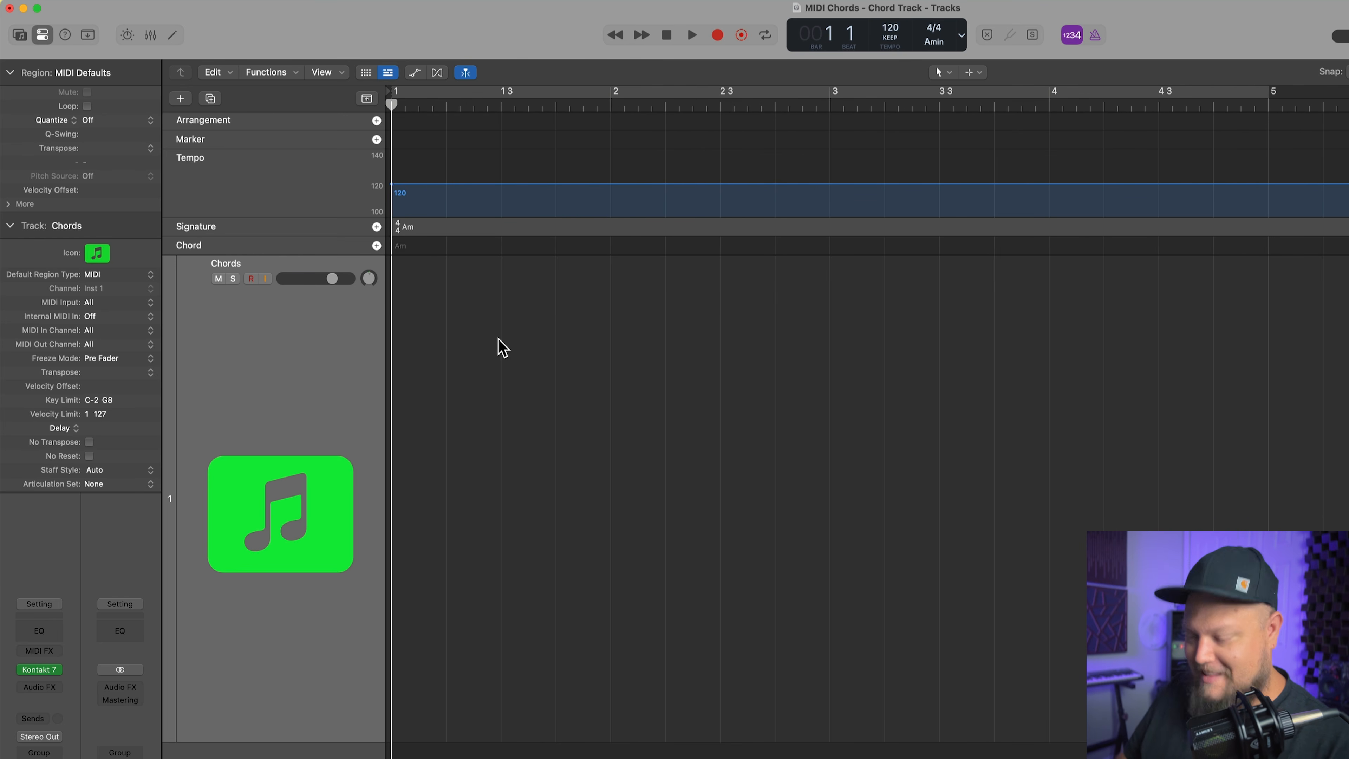
pyautogui.press('.')
pyautogui.press('super+Left')
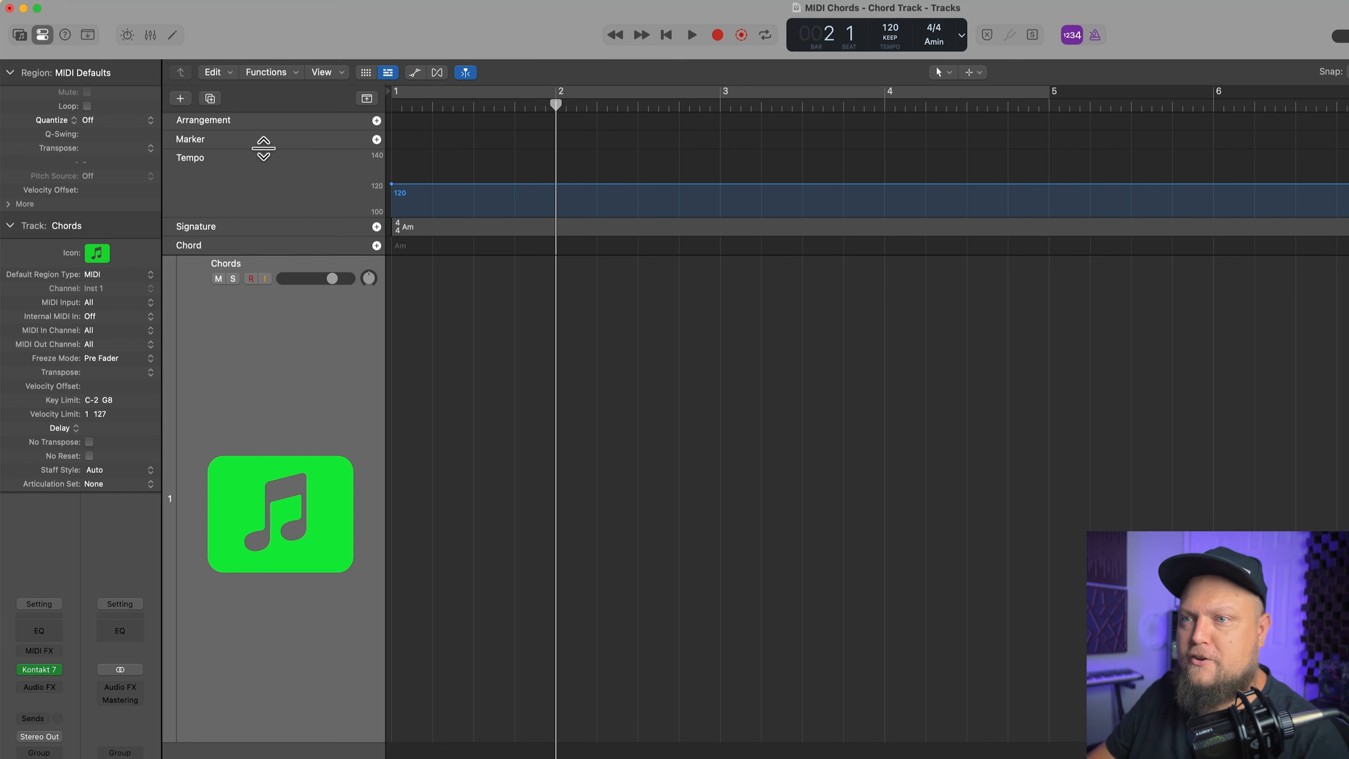
# Hide the Tempo, Arrangement and Signature global tracks, leaving only Marker and Chord
pyautogui.rightClick(261, 173)
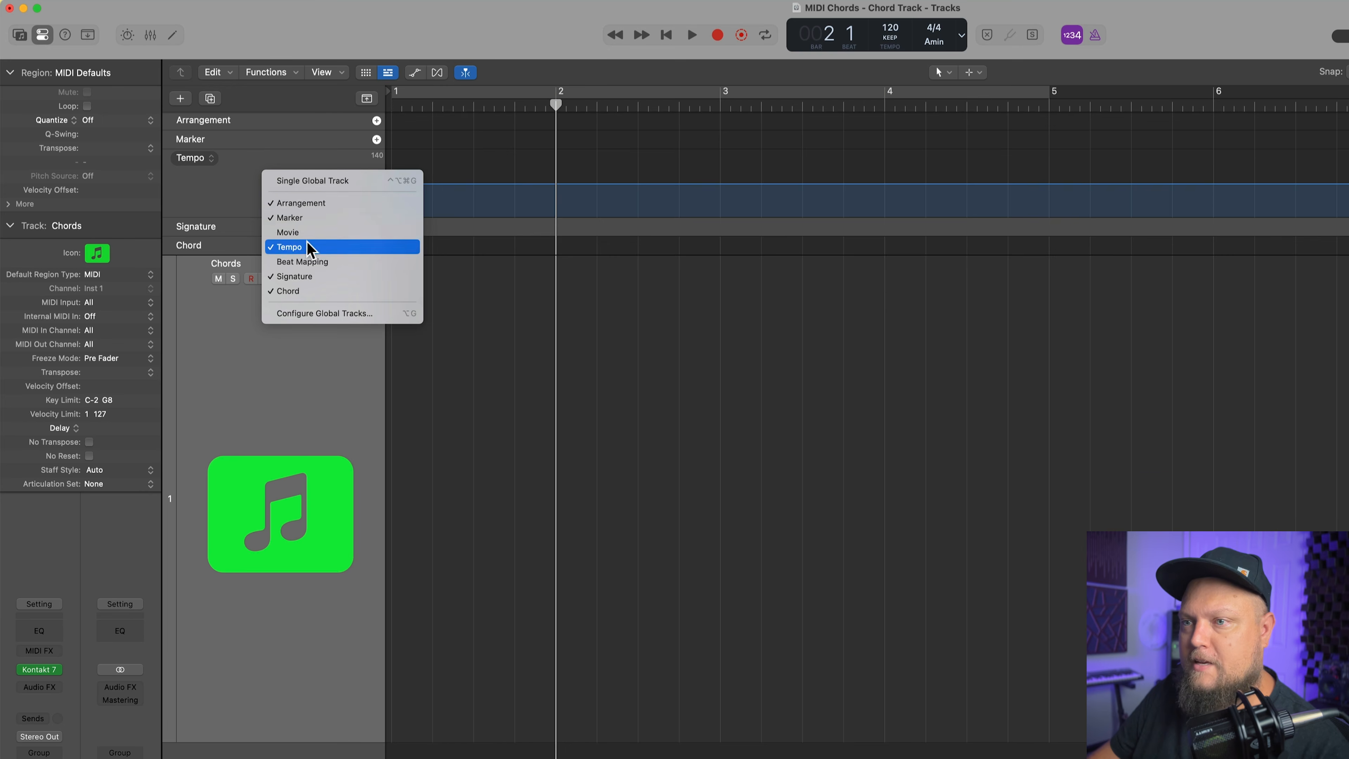
pyautogui.click(340, 247)
pyautogui.rightClick(273, 128)
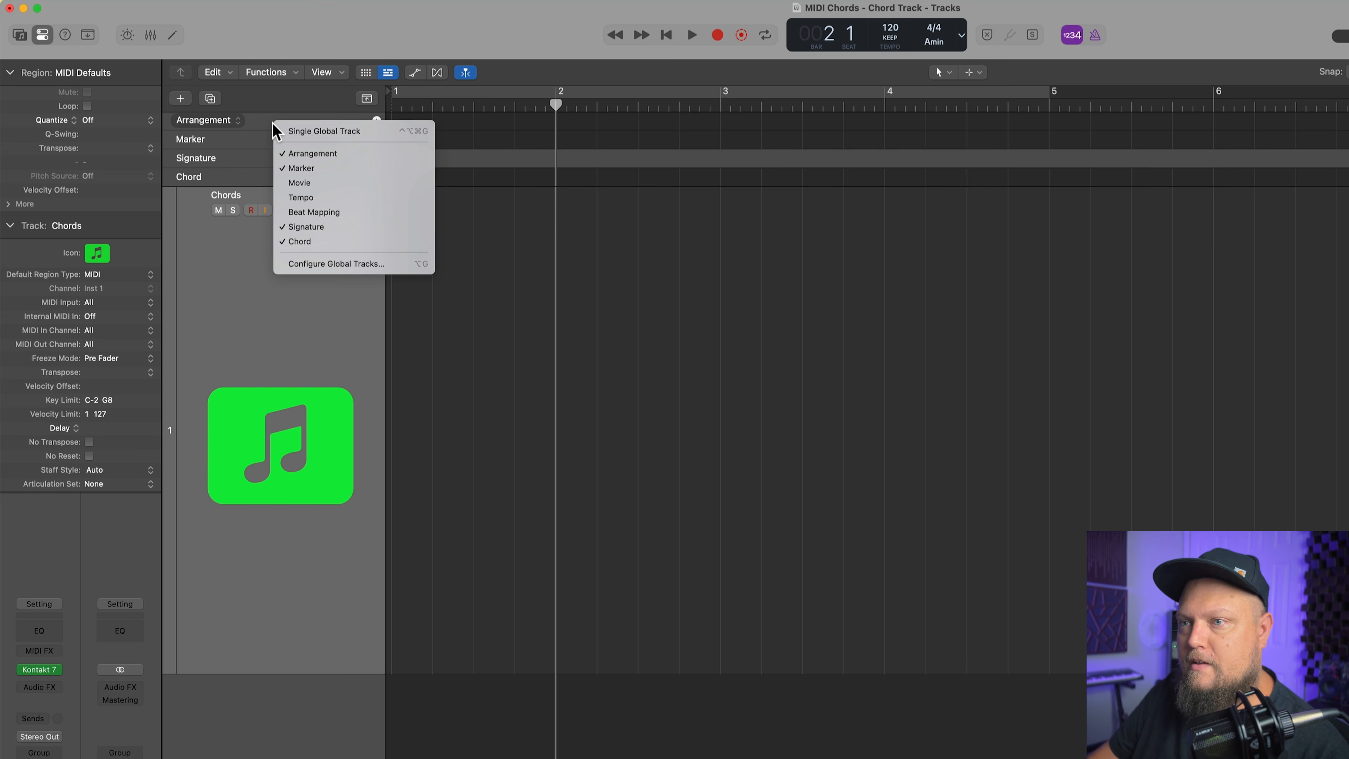
pyautogui.click(390, 153)
pyautogui.rightClick(276, 142)
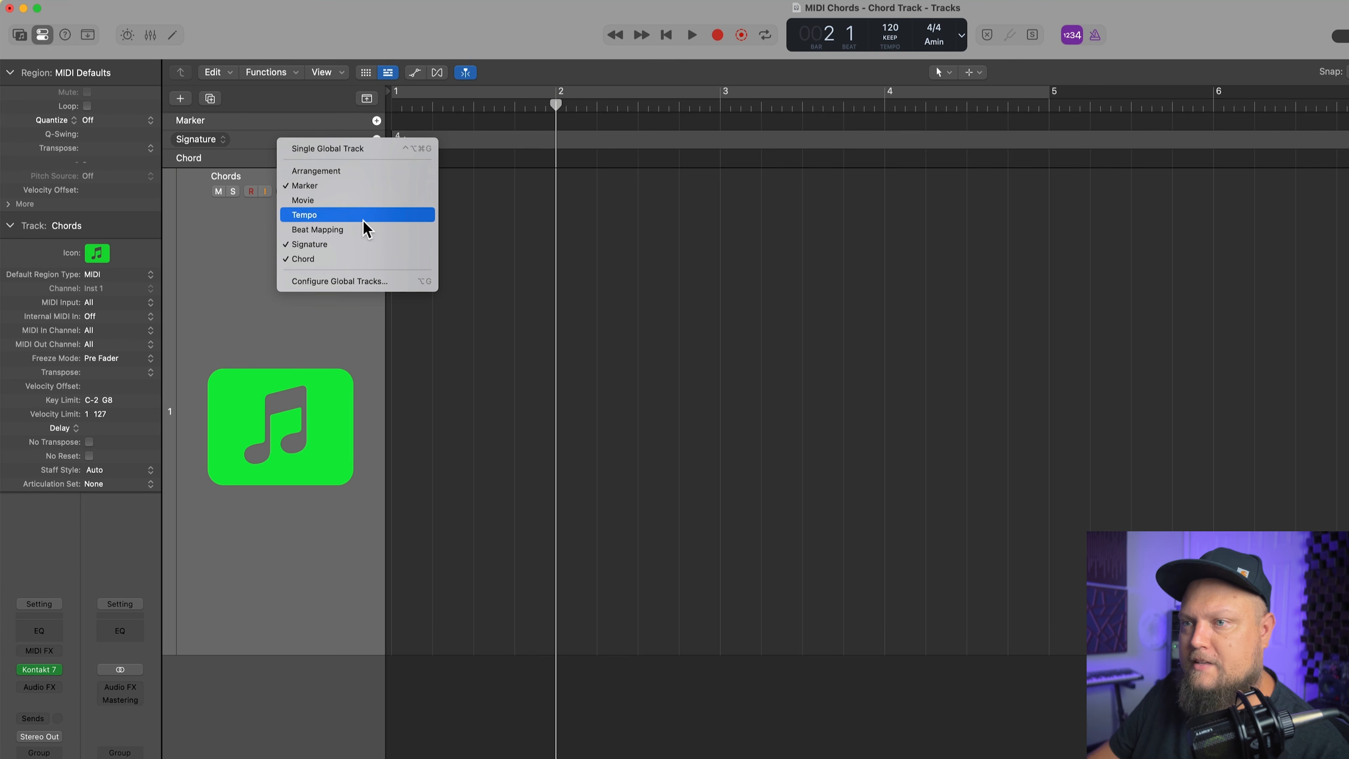
pyautogui.click(360, 244)
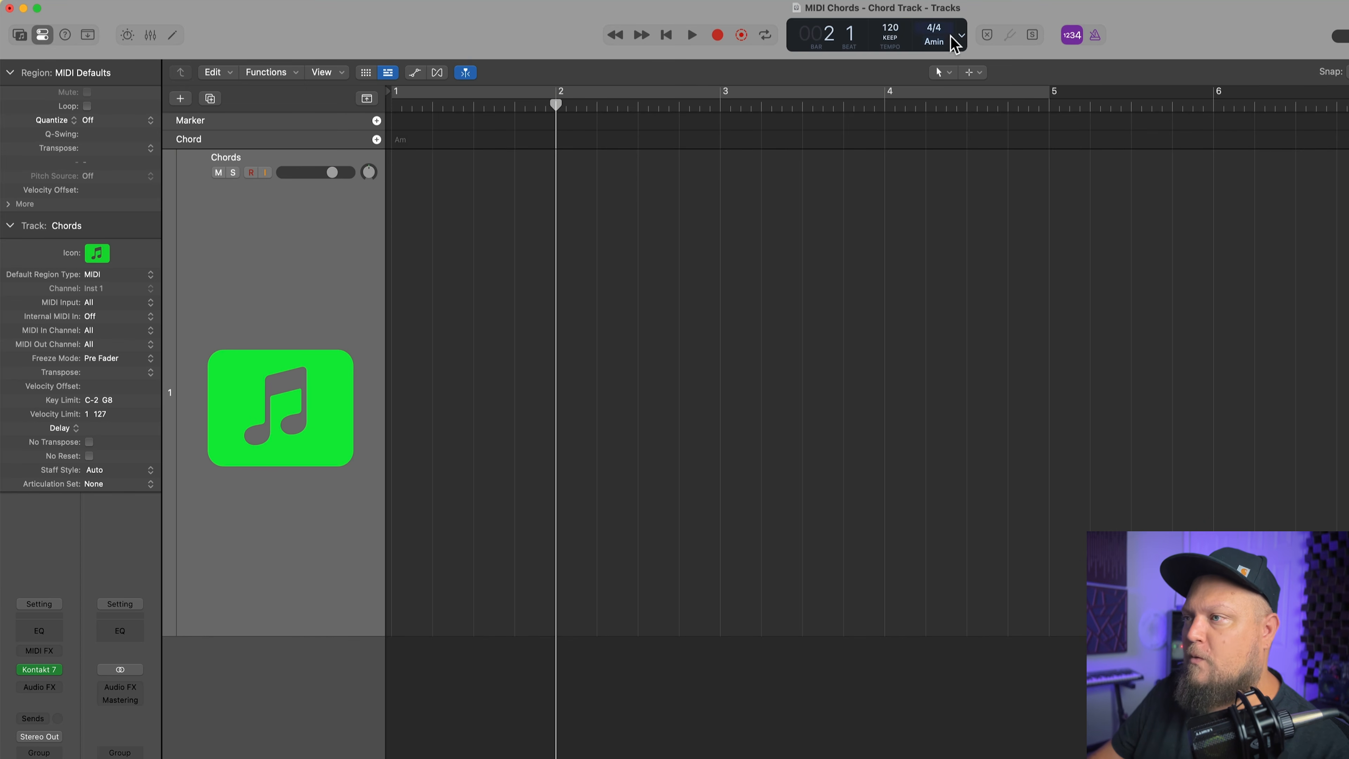
# Switch the transport display to the detailed layout and set the project tempo to 90 BPM
pyautogui.click(961, 35)
pyautogui.click(972, 129)
pyautogui.doubleClick(889, 27)
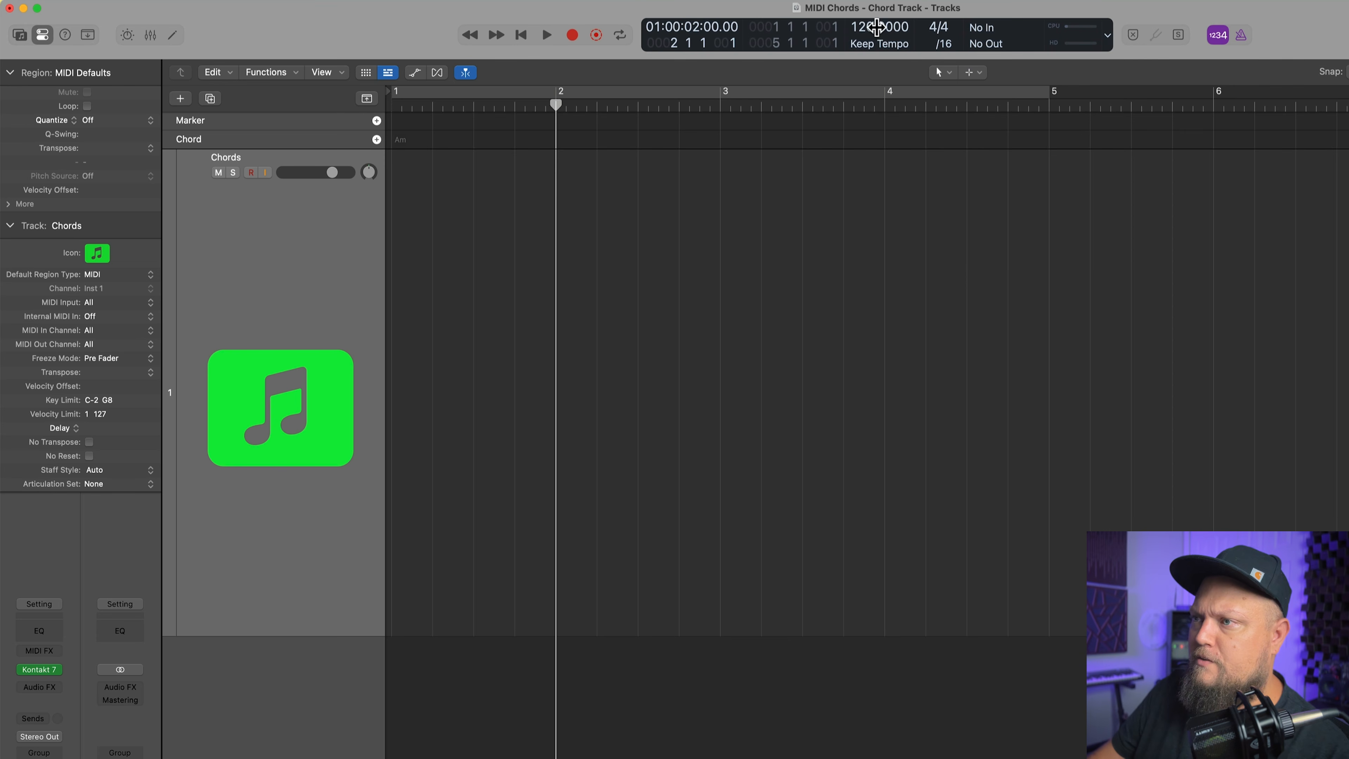
pyautogui.write('90')
pyautogui.press('Return')
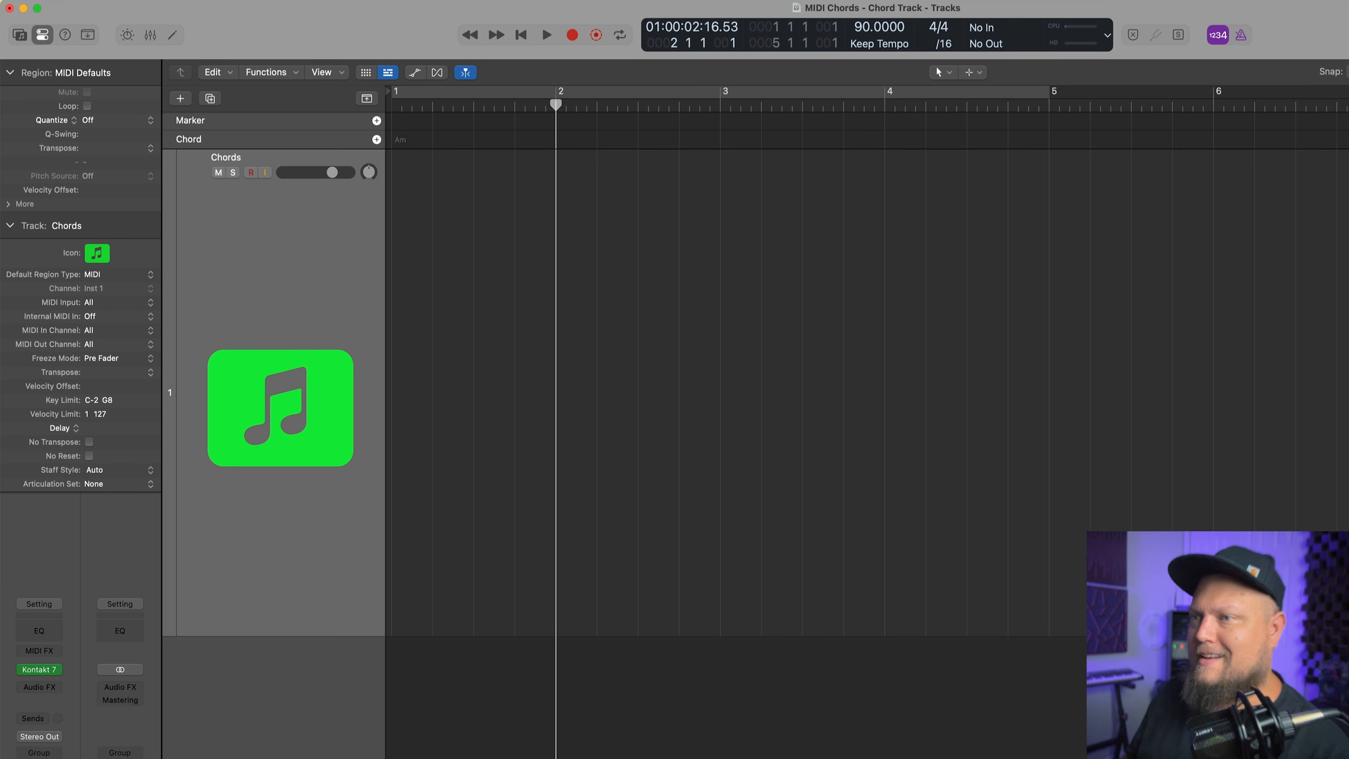
# Create a marker at bar 2 and name it INTRO
pyautogui.click(377, 120)
pyautogui.doubleClick(620, 121)
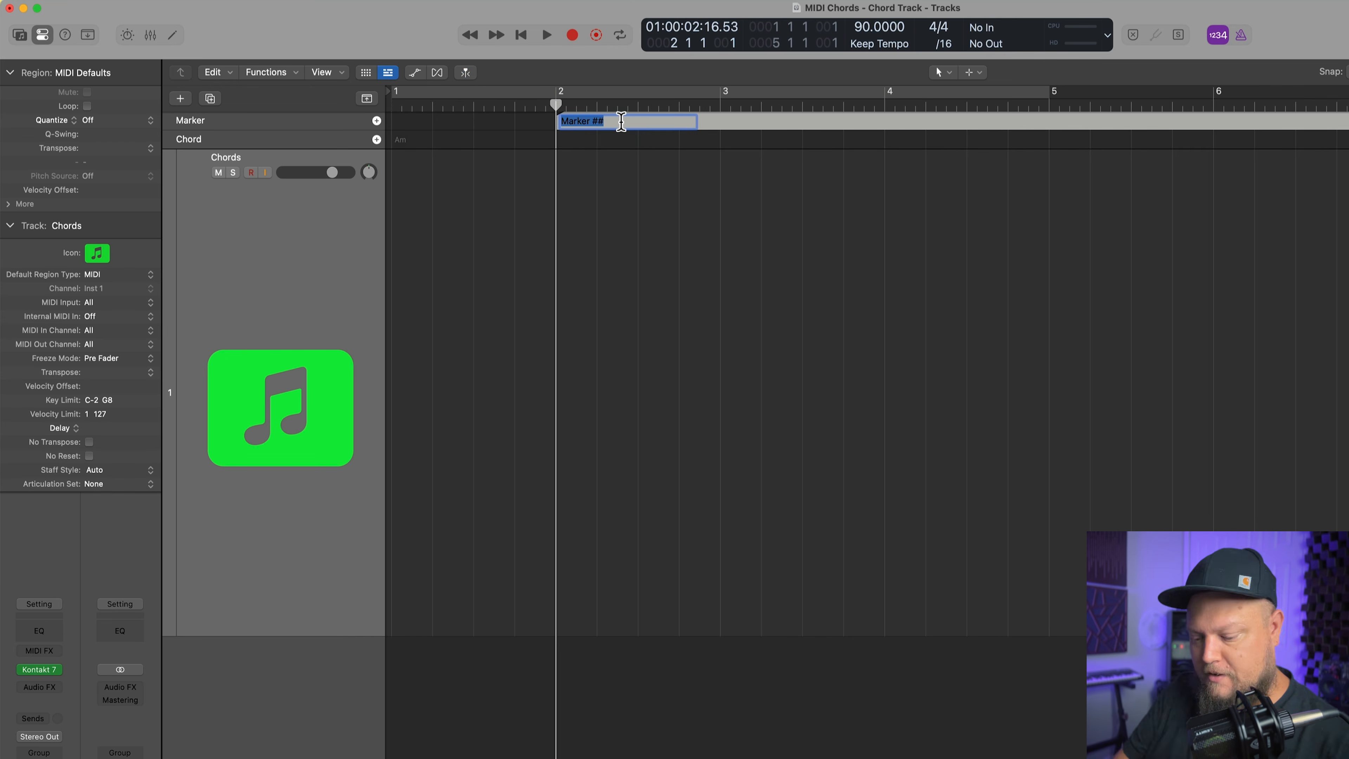
pyautogui.write('INTRO')
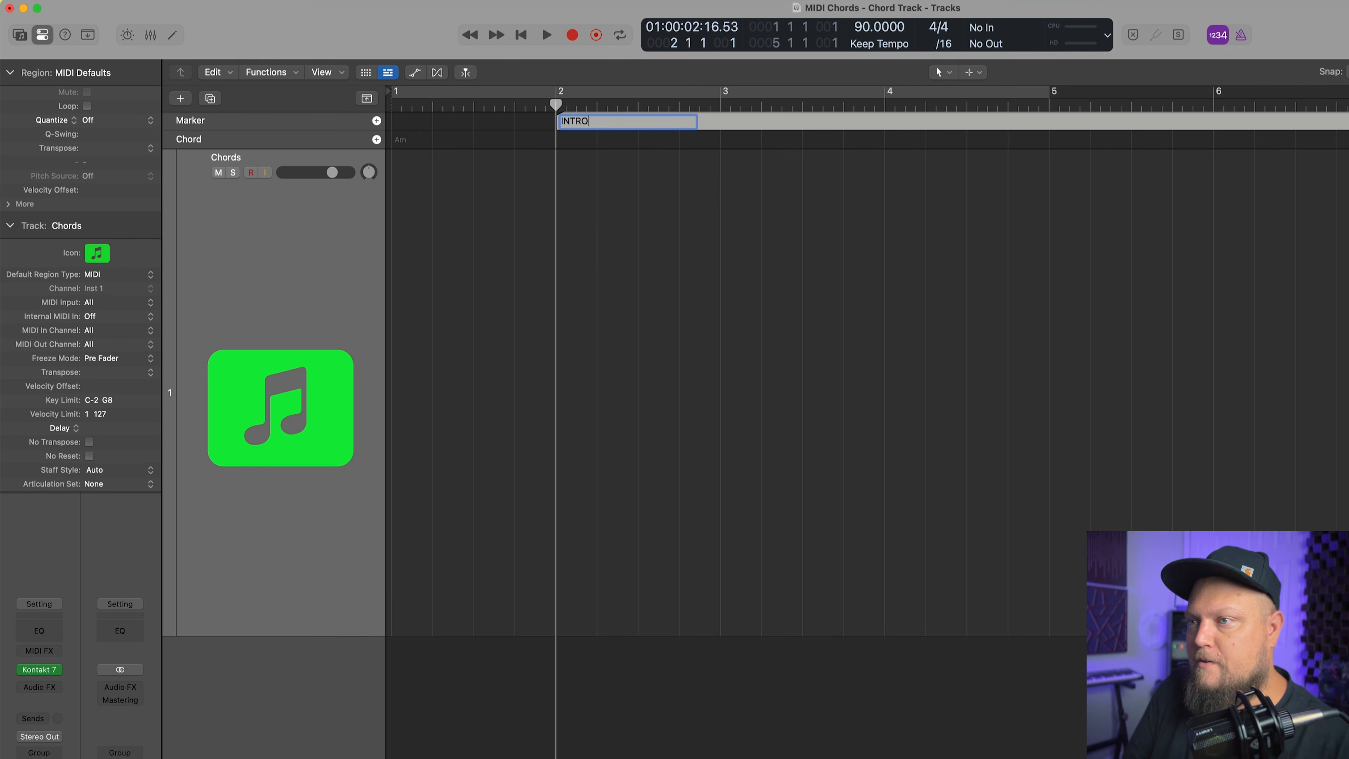
pyautogui.press('Return')
pyautogui.click(587, 230)
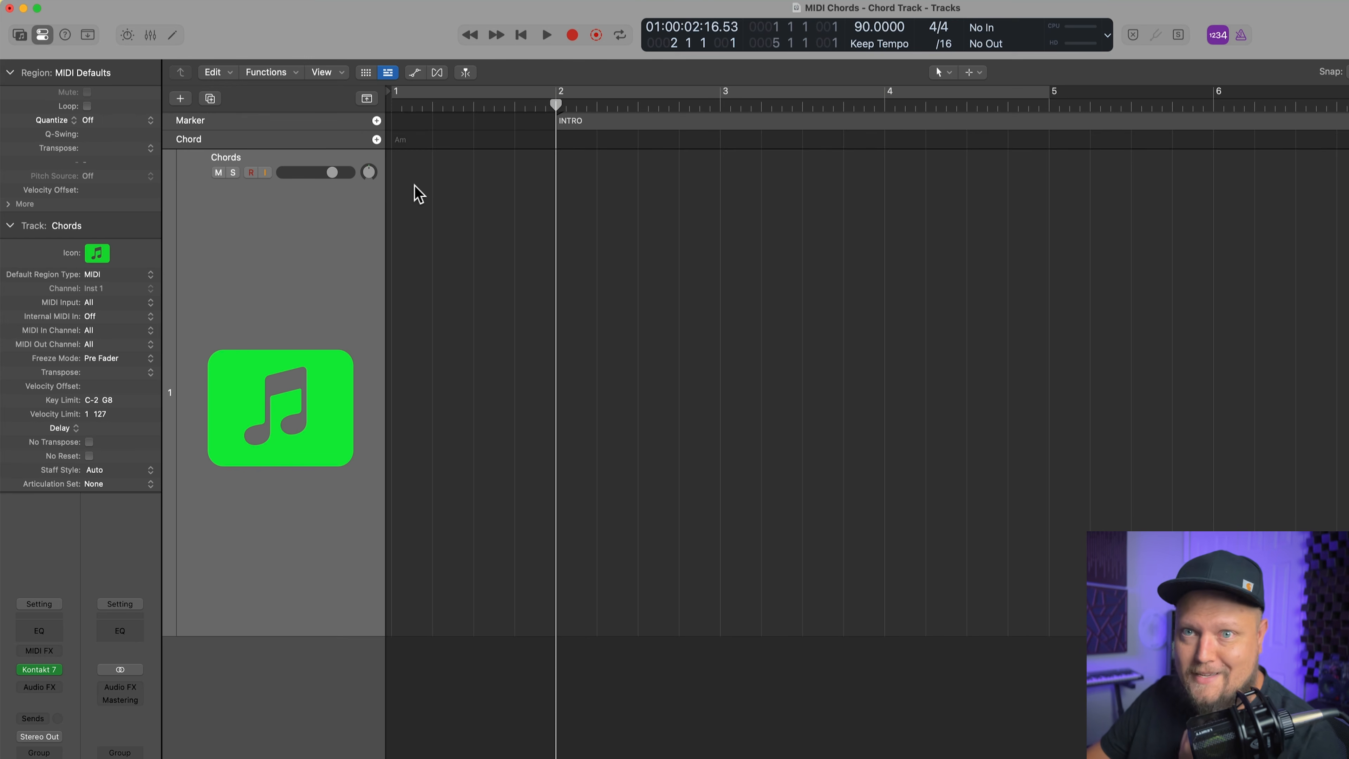
# Add a chord at bar 2 of the Chord track and define it as Am7
pyautogui.click(377, 139)
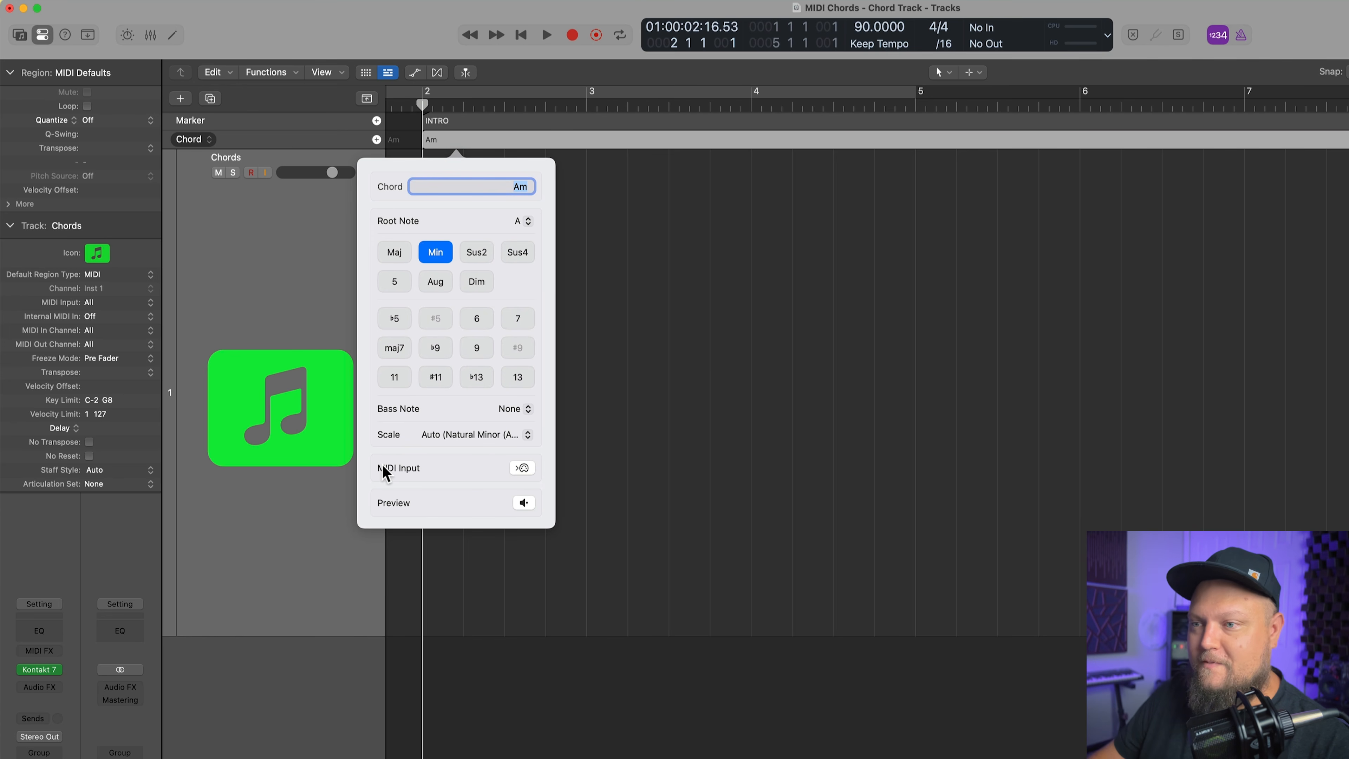
pyautogui.click(533, 410)
pyautogui.click(540, 395)
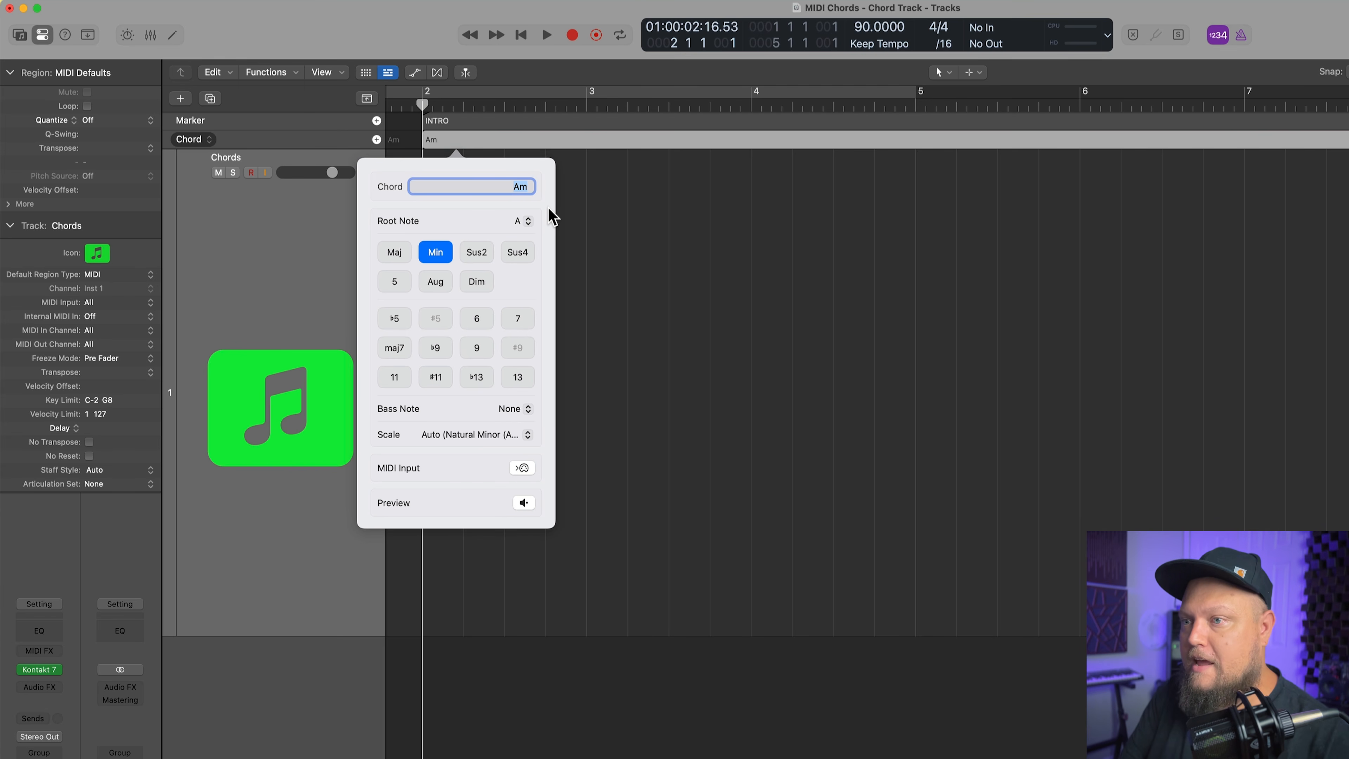
pyautogui.press('BackSpace')
pyautogui.write('Am7')
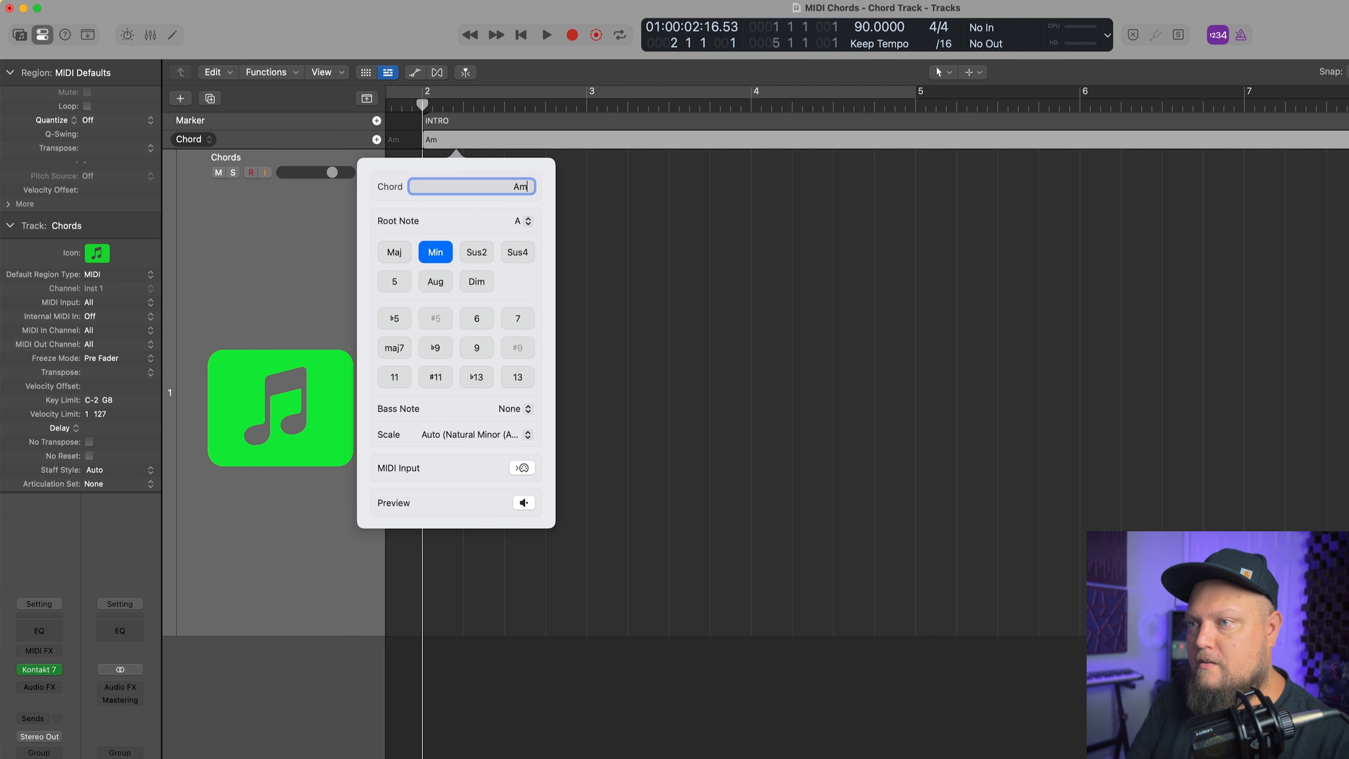
pyautogui.press('Tab')
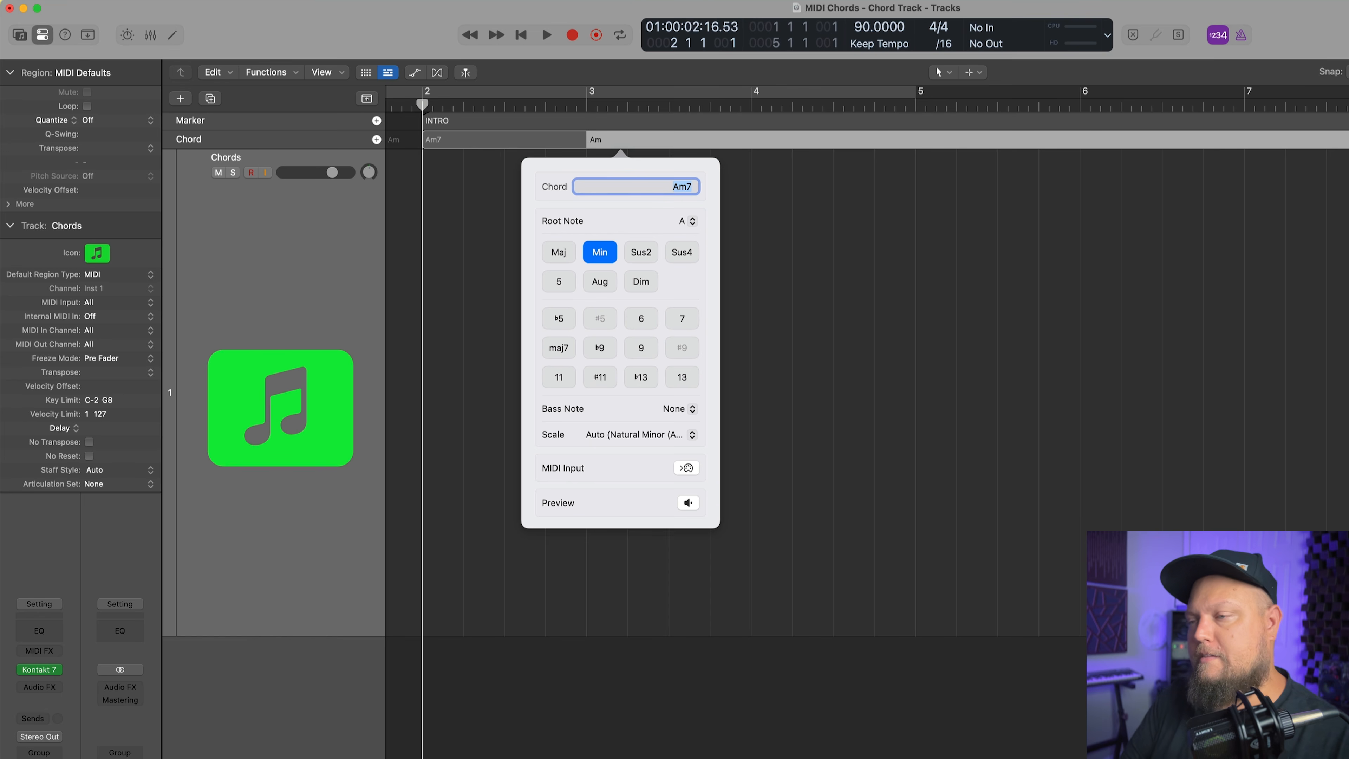
# Continue the chord progression with Fmaj7 at bar 3, Dm7 at bar 4 and Em7 at bar 5
pyautogui.write('Fmaj7')
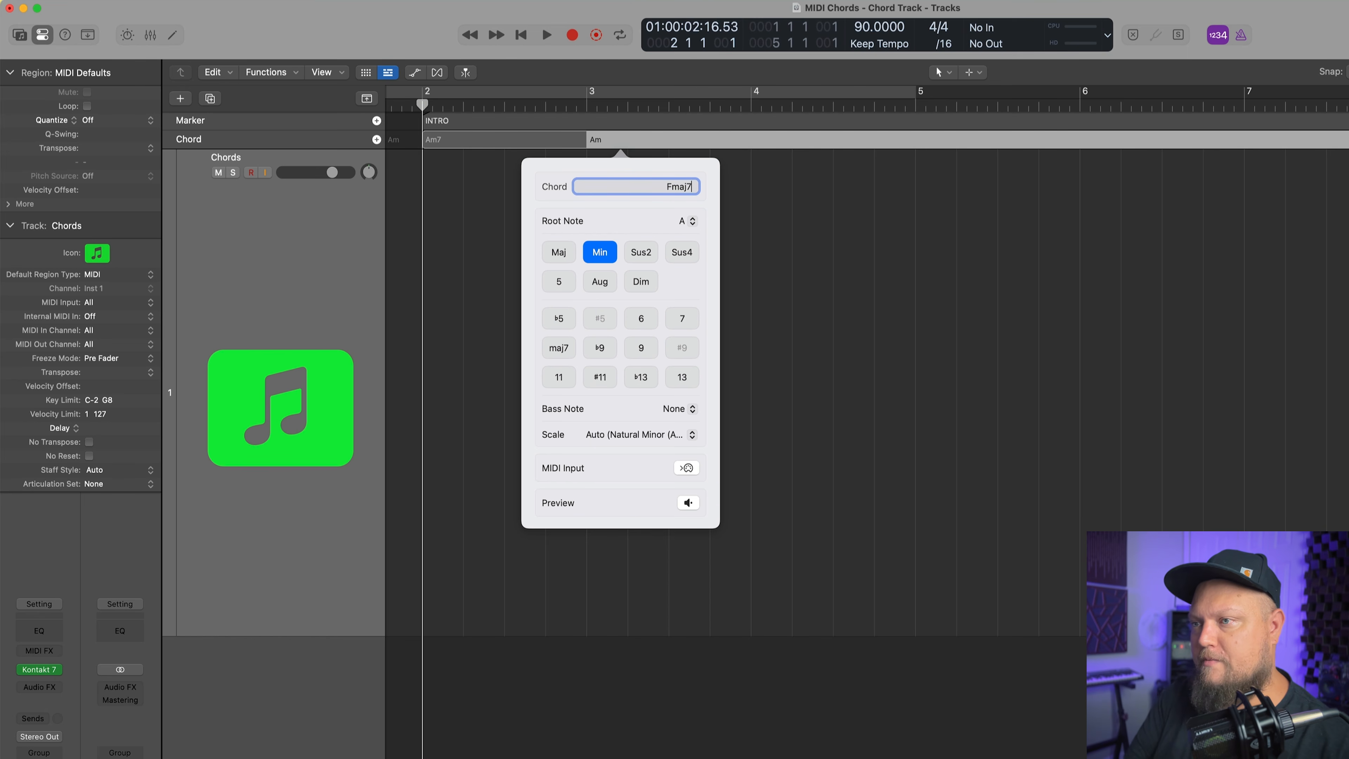
pyautogui.press('Tab')
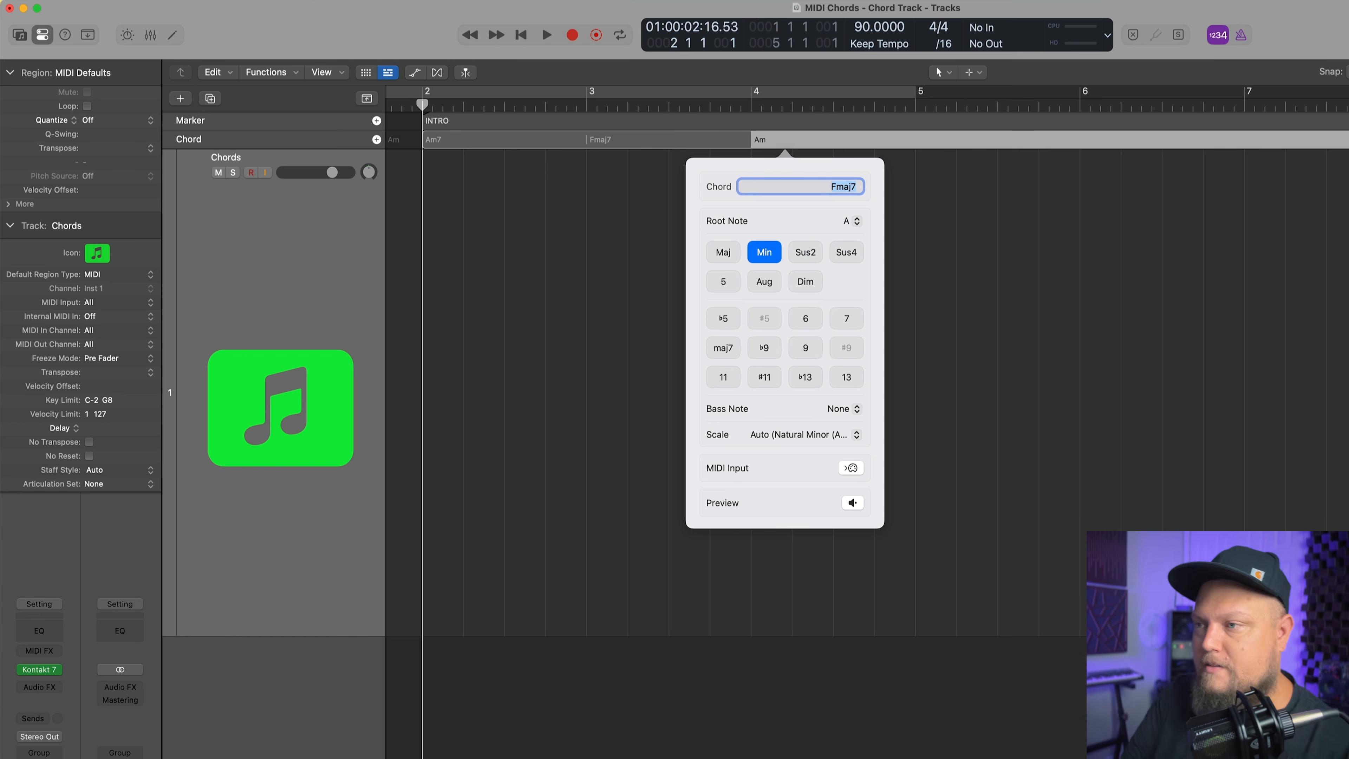
pyautogui.write('Dm7')
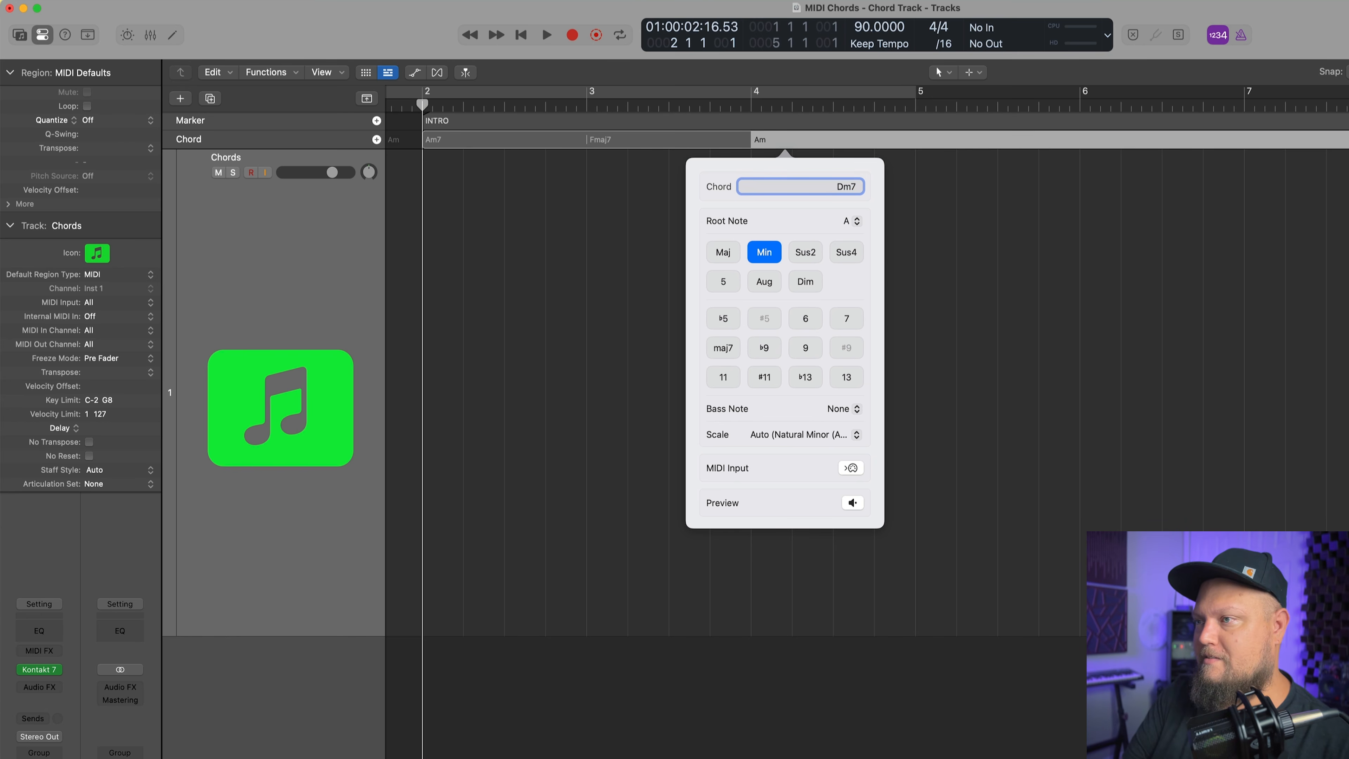
pyautogui.press('Tab')
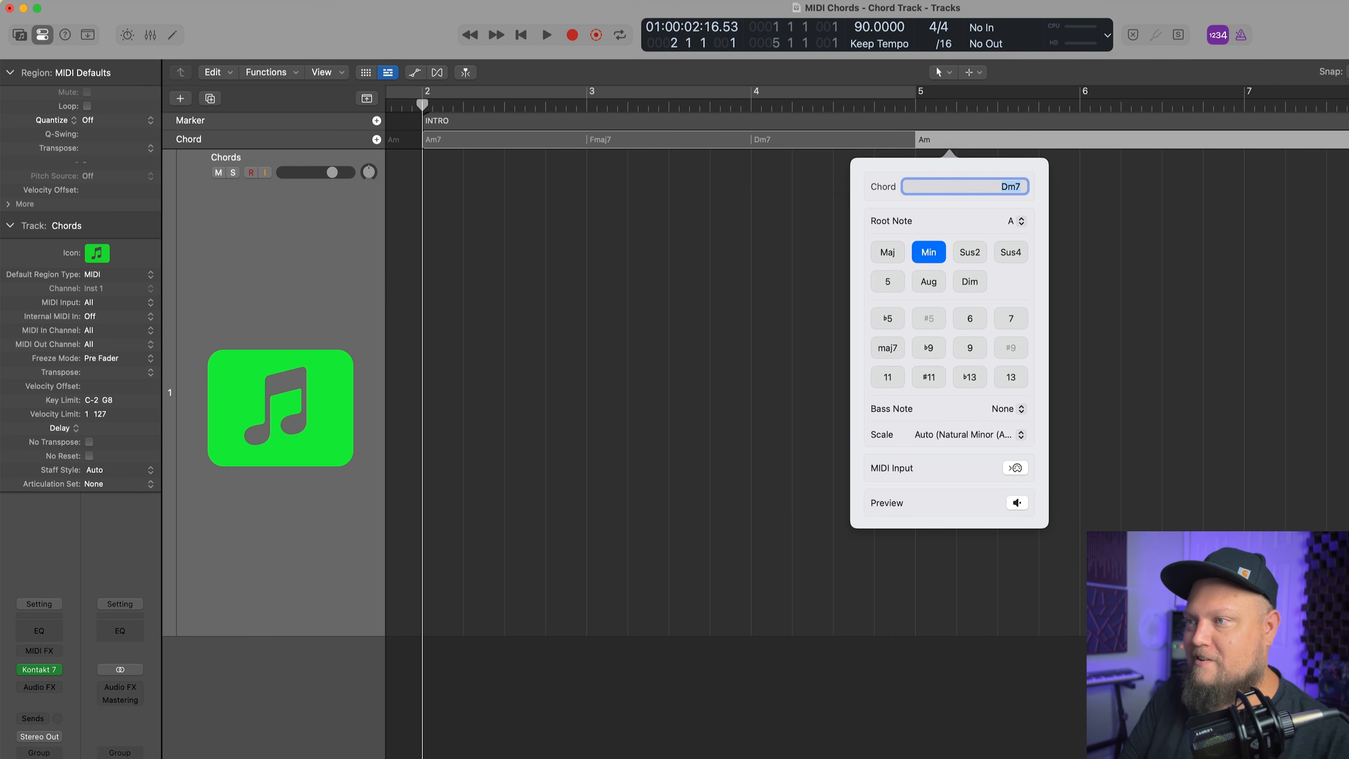
pyautogui.write('Em7')
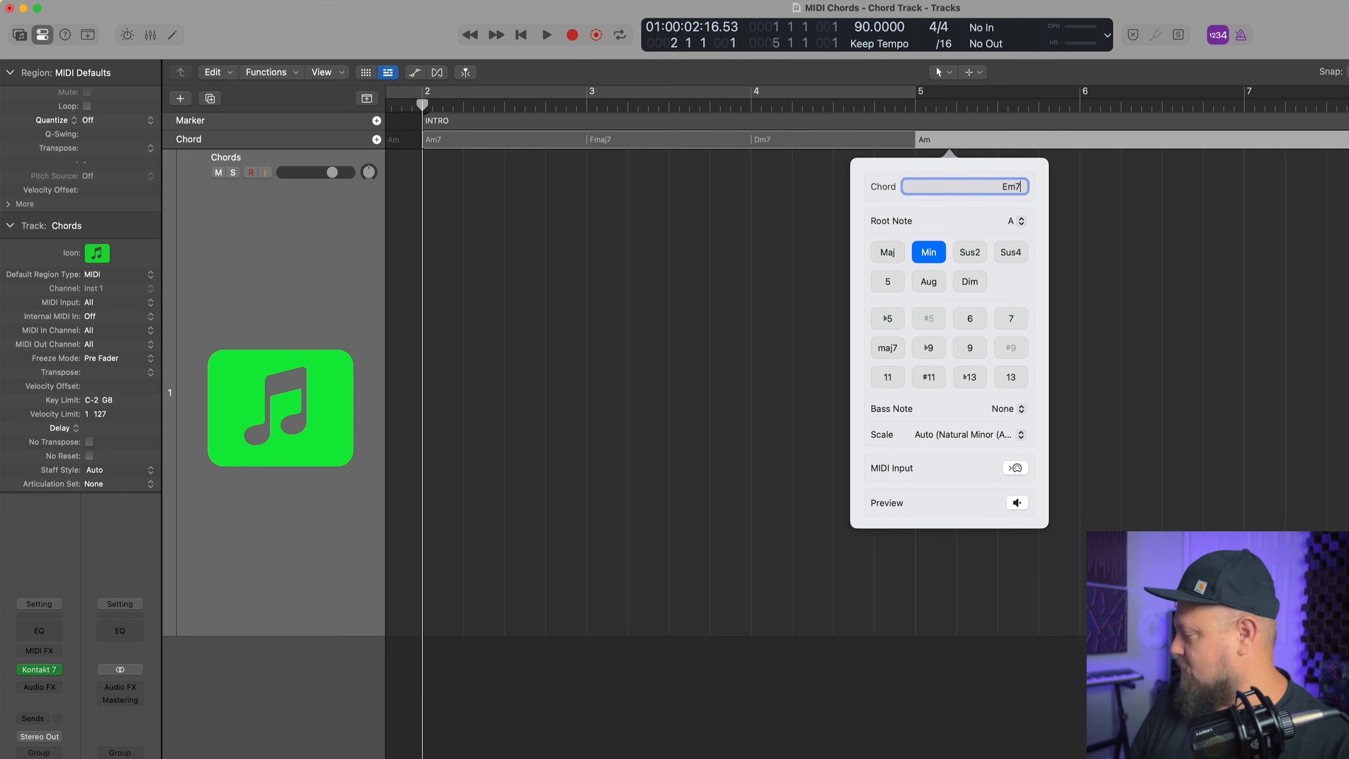
pyautogui.press('Return')
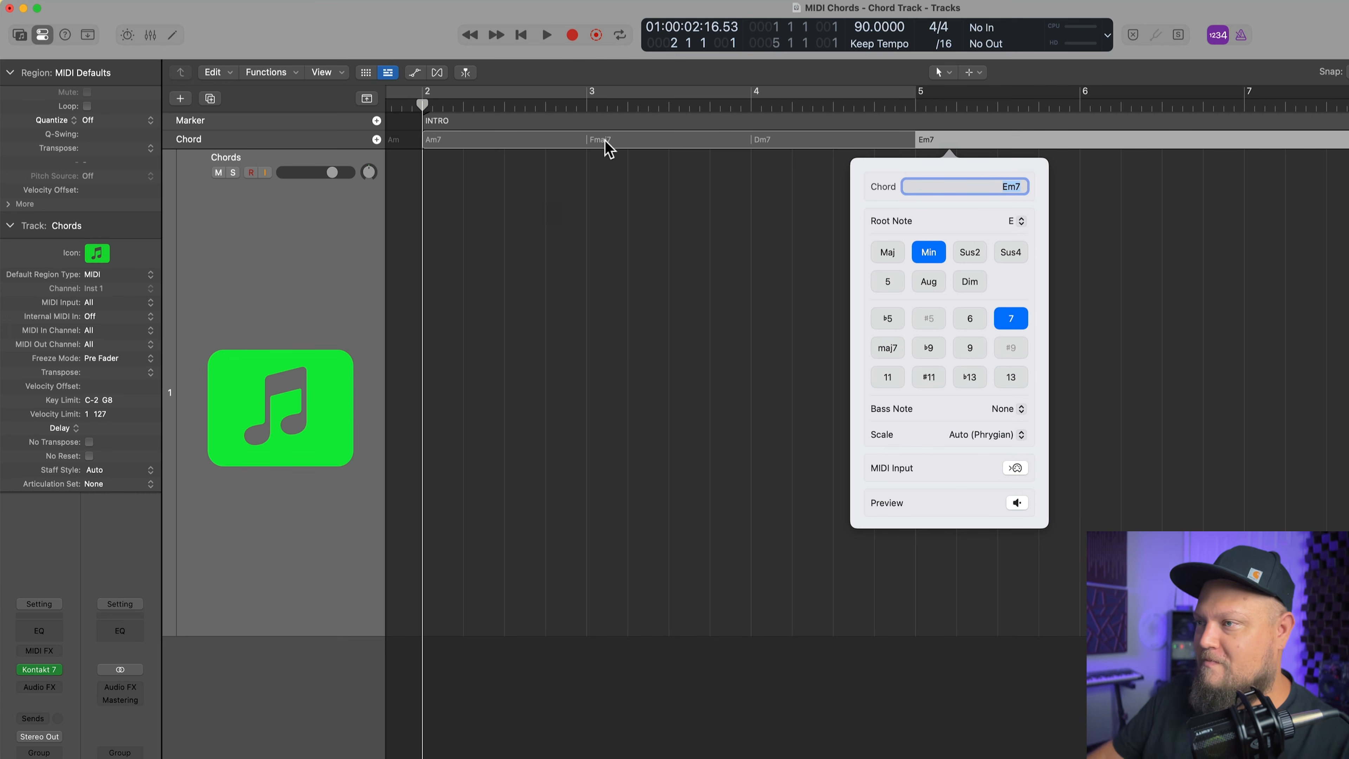
pyautogui.click(616, 327)
# Show the on-screen keyboard for the Chords track, enlarge its window and place it below the tracks
pyautogui.click(346, 5)
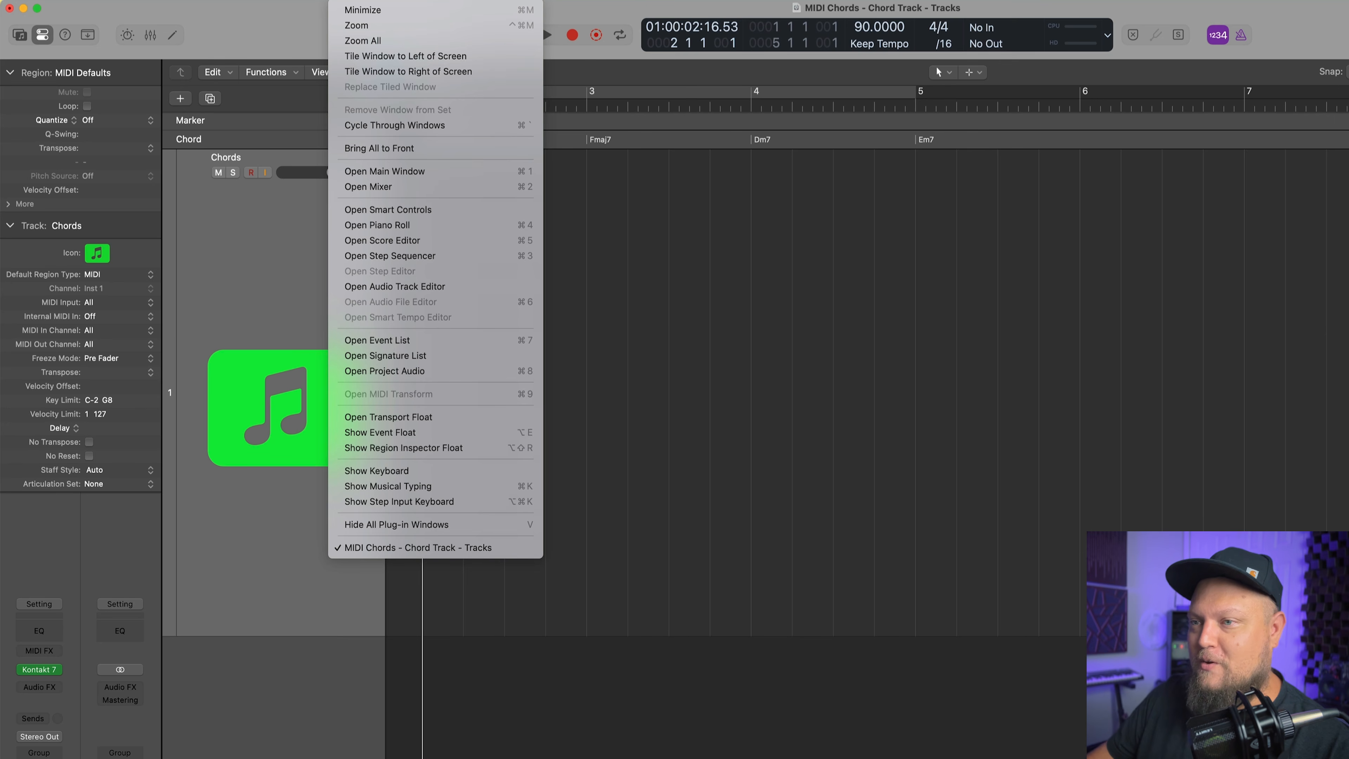
pyautogui.click(477, 481)
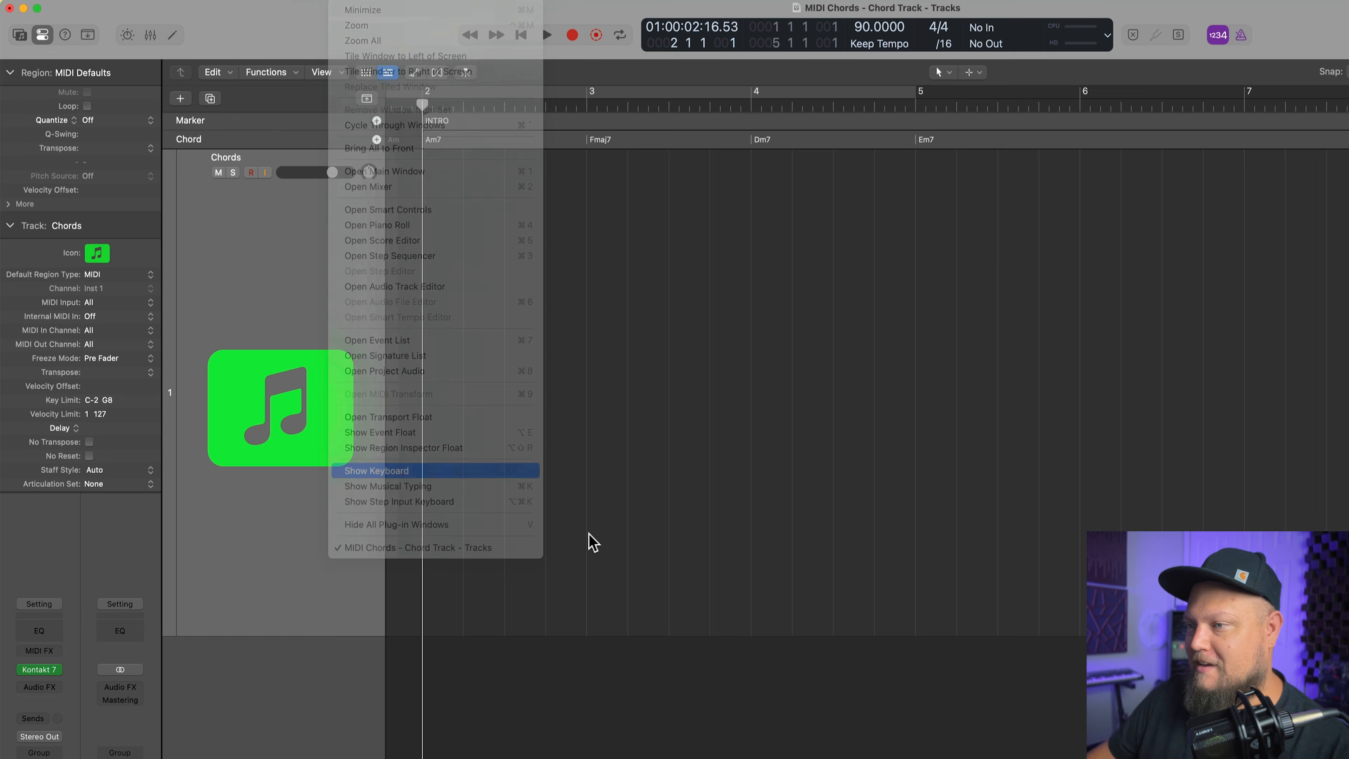
pyautogui.moveTo(985, 271); pyautogui.dragTo(973, 704)
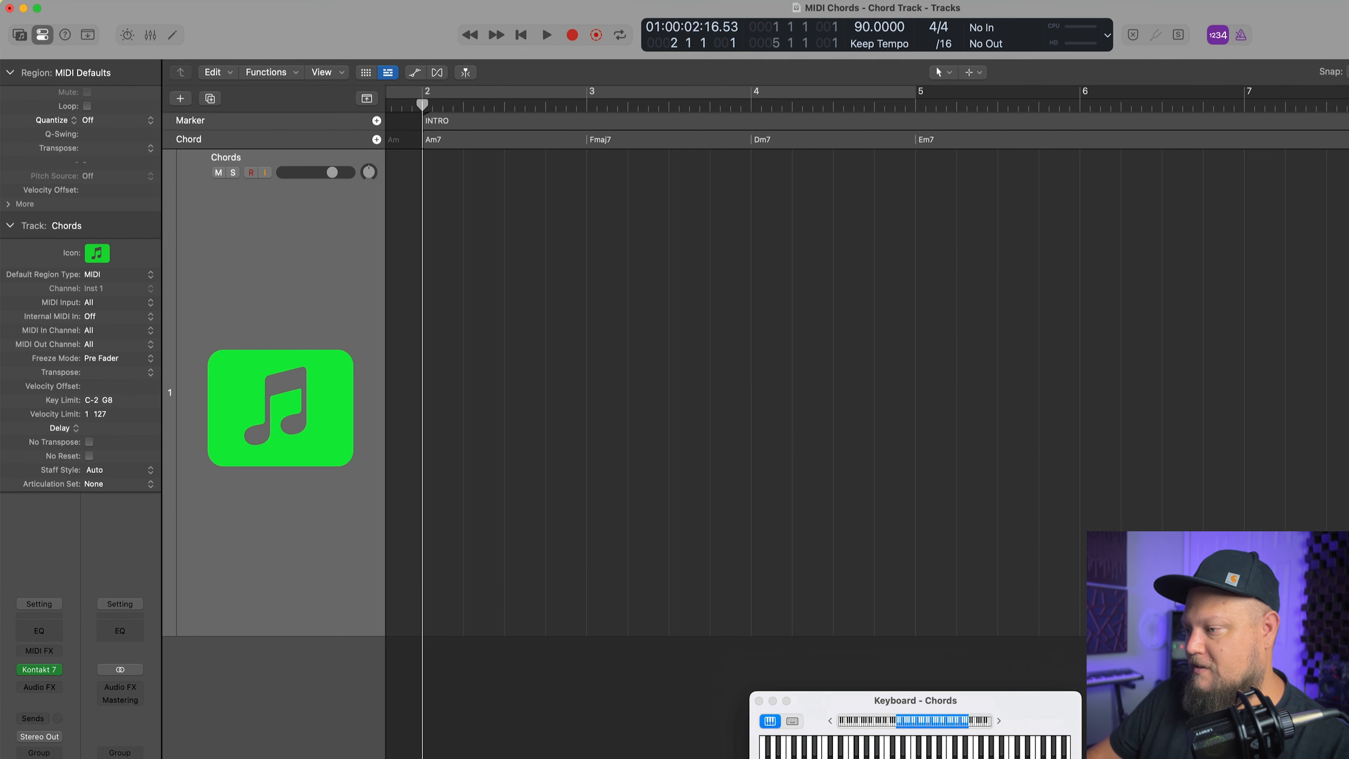
pyautogui.moveTo(1081, 741); pyautogui.dragTo(1274, 741)
pyautogui.moveTo(1141, 701); pyautogui.dragTo(1259, 694)
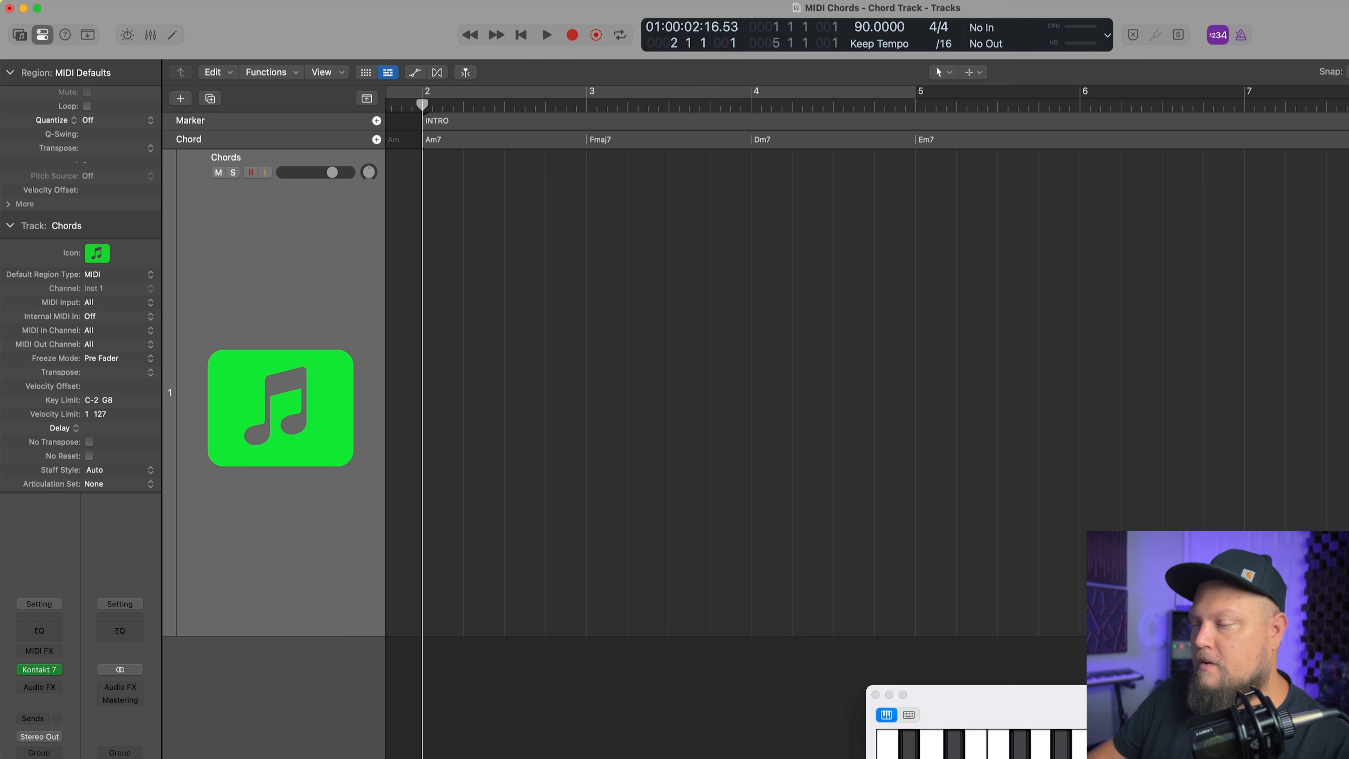
# Shorten the chord progression on the Chord track so that it ends at bar 6
pyautogui.click(500, 141)
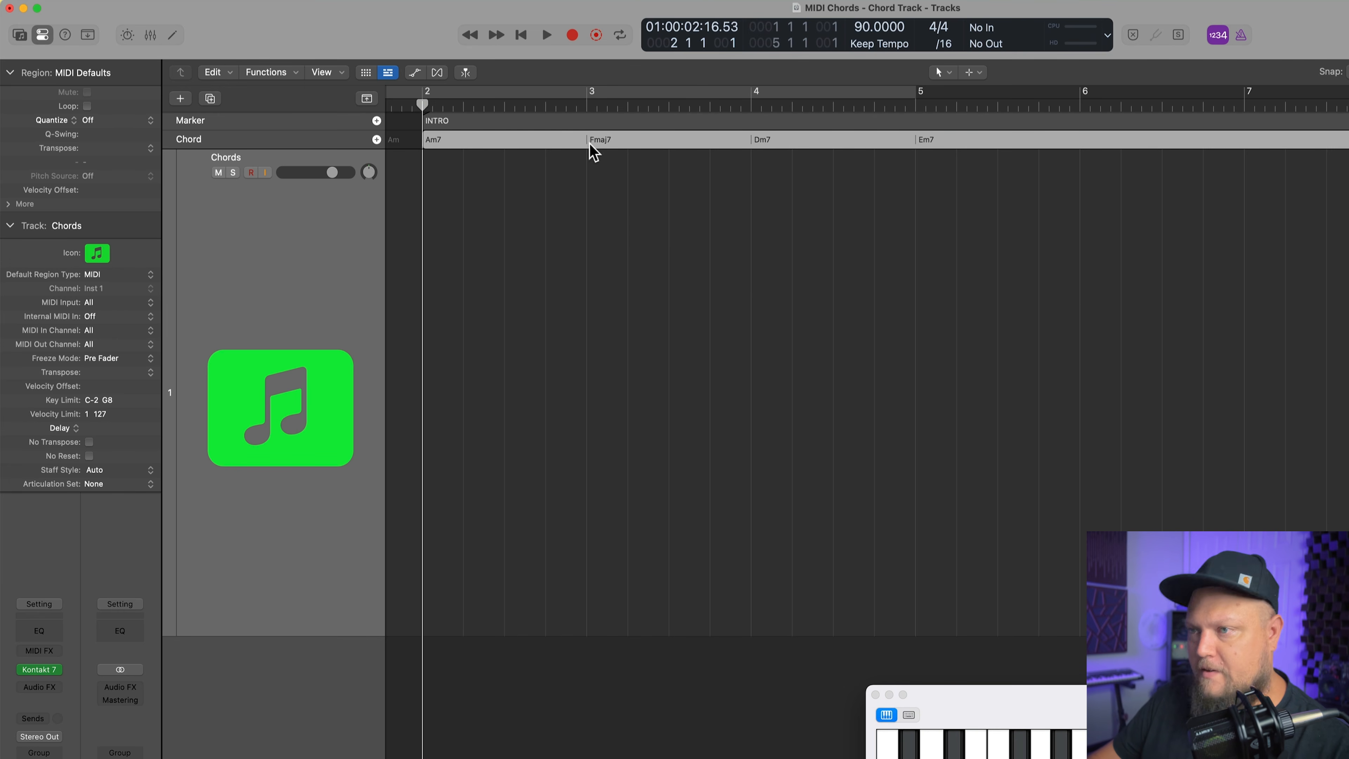
pyautogui.click(925, 162)
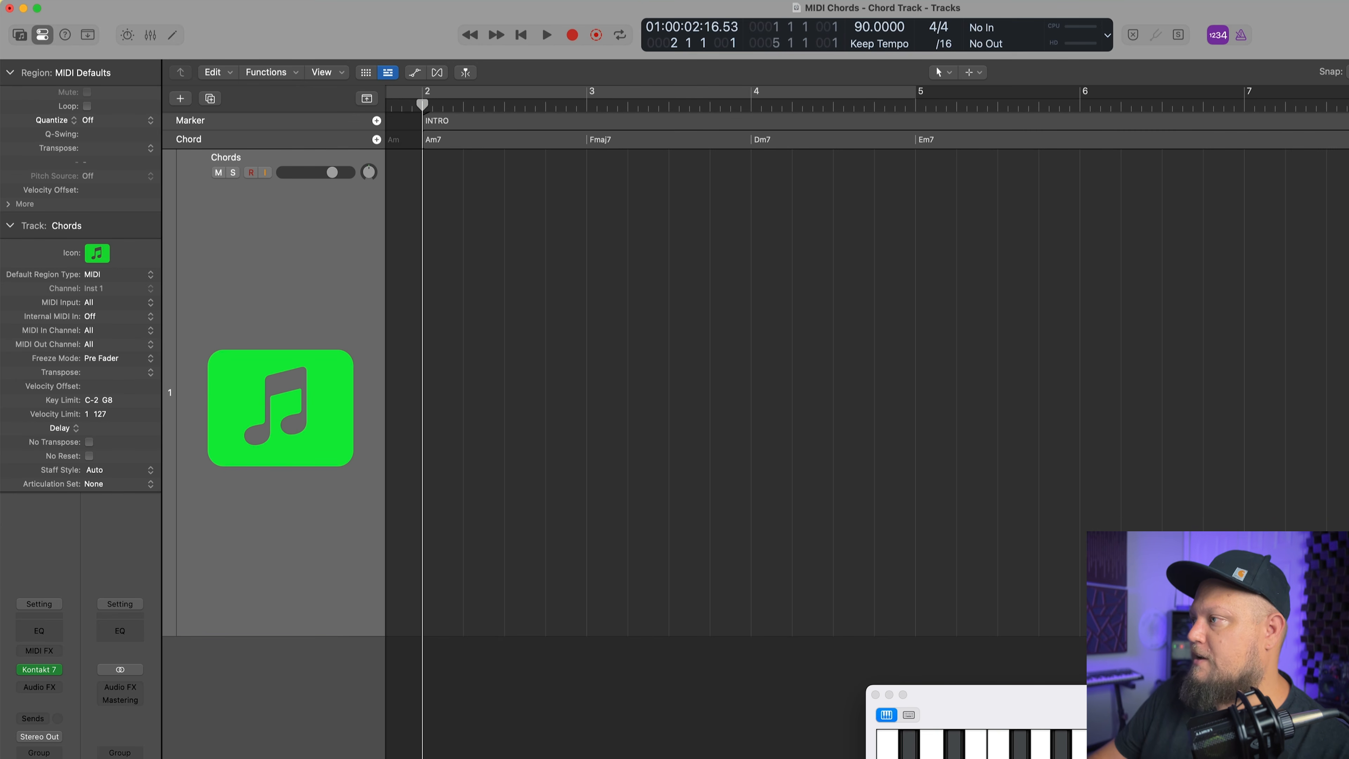
pyautogui.moveTo(1346, 218); pyautogui.dragTo(1070, 219)
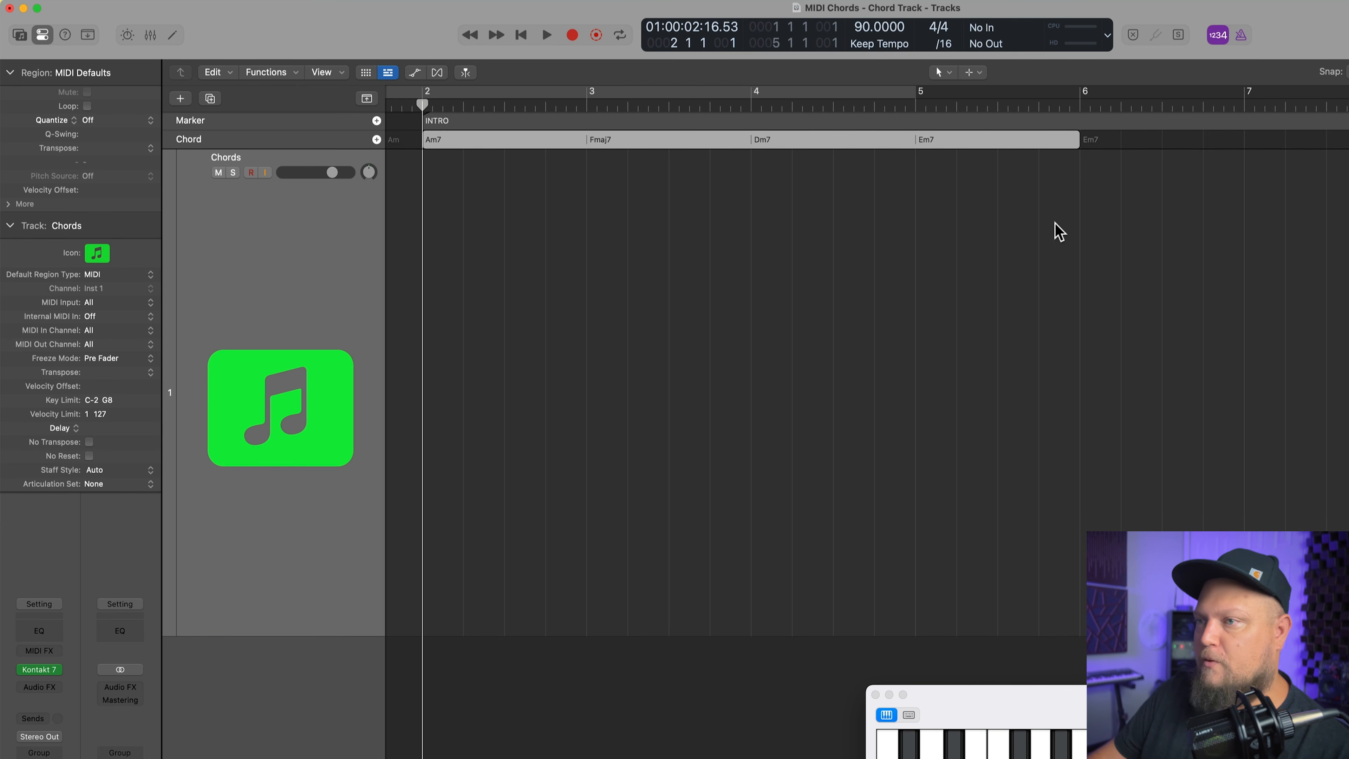
pyautogui.click(1031, 233)
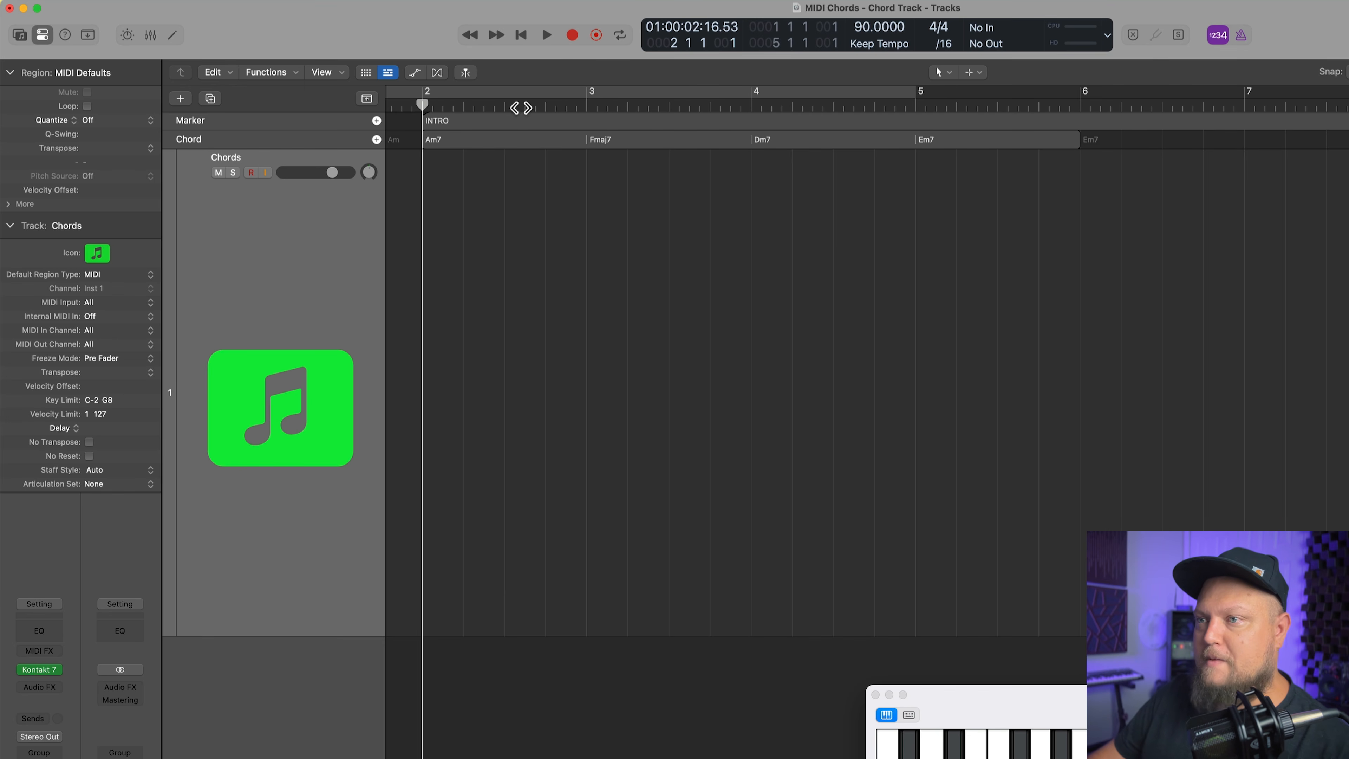
# Add a Cmaj7 chord on beat 4 of bar 2 in the Chord track
pyautogui.moveTo(520, 105); pyautogui.dragTo(545, 132)
pyautogui.moveTo(615, 139); pyautogui.dragTo(546, 206)
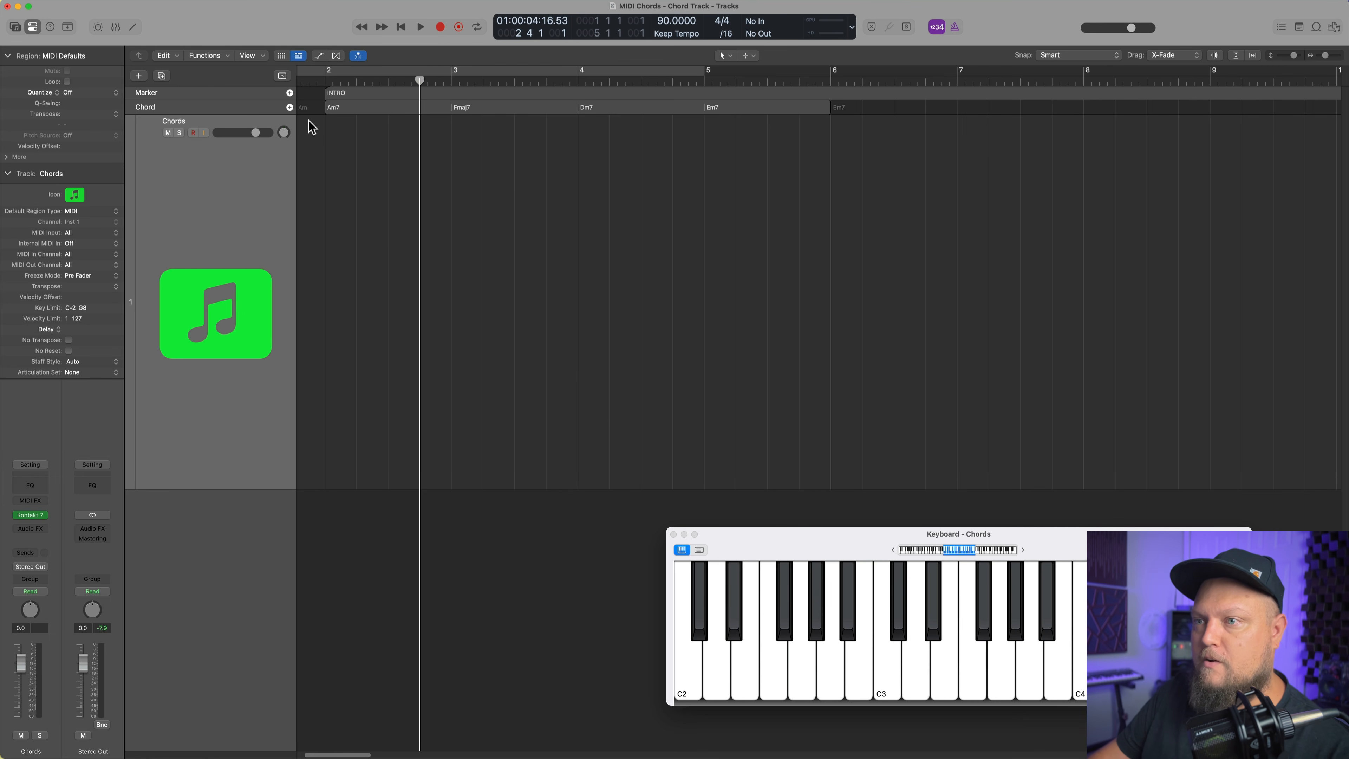
pyautogui.click(290, 106)
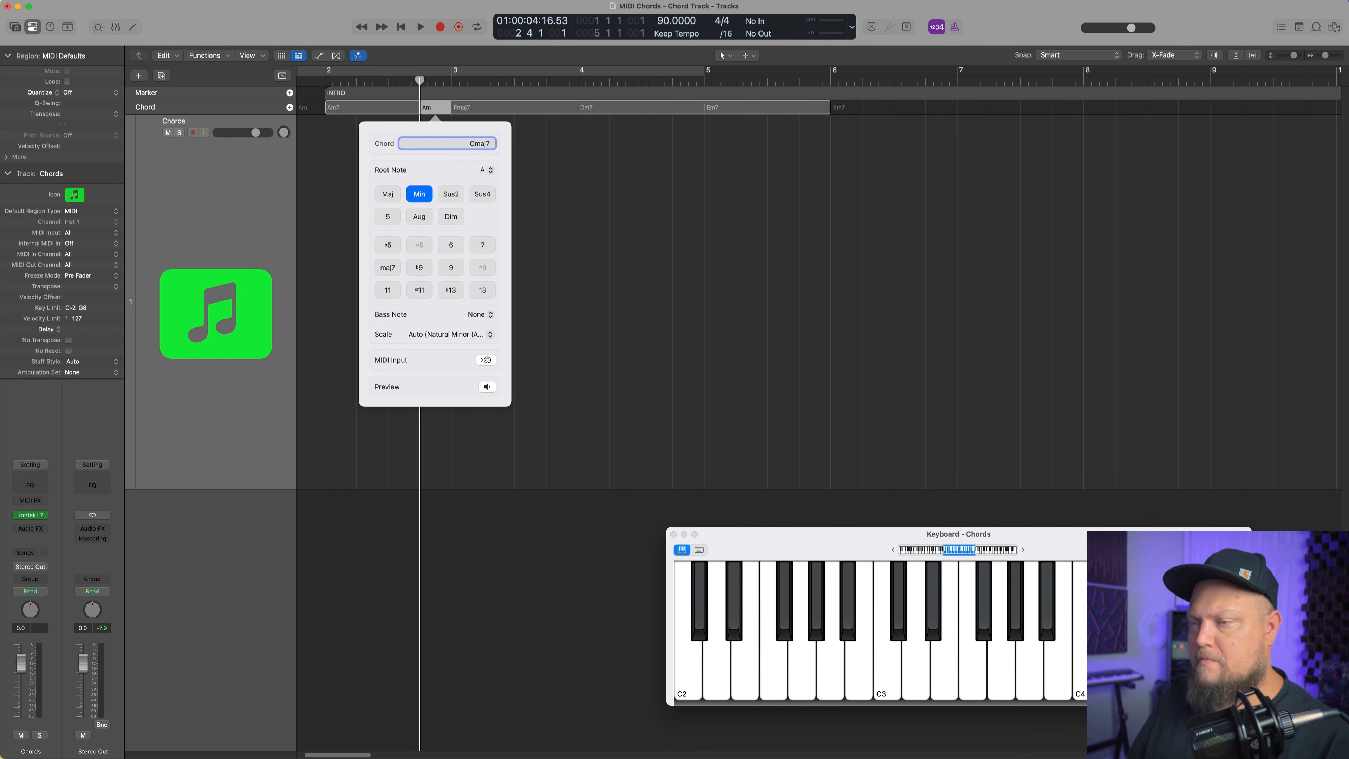
pyautogui.press('Return')
pyautogui.click(619, 242)
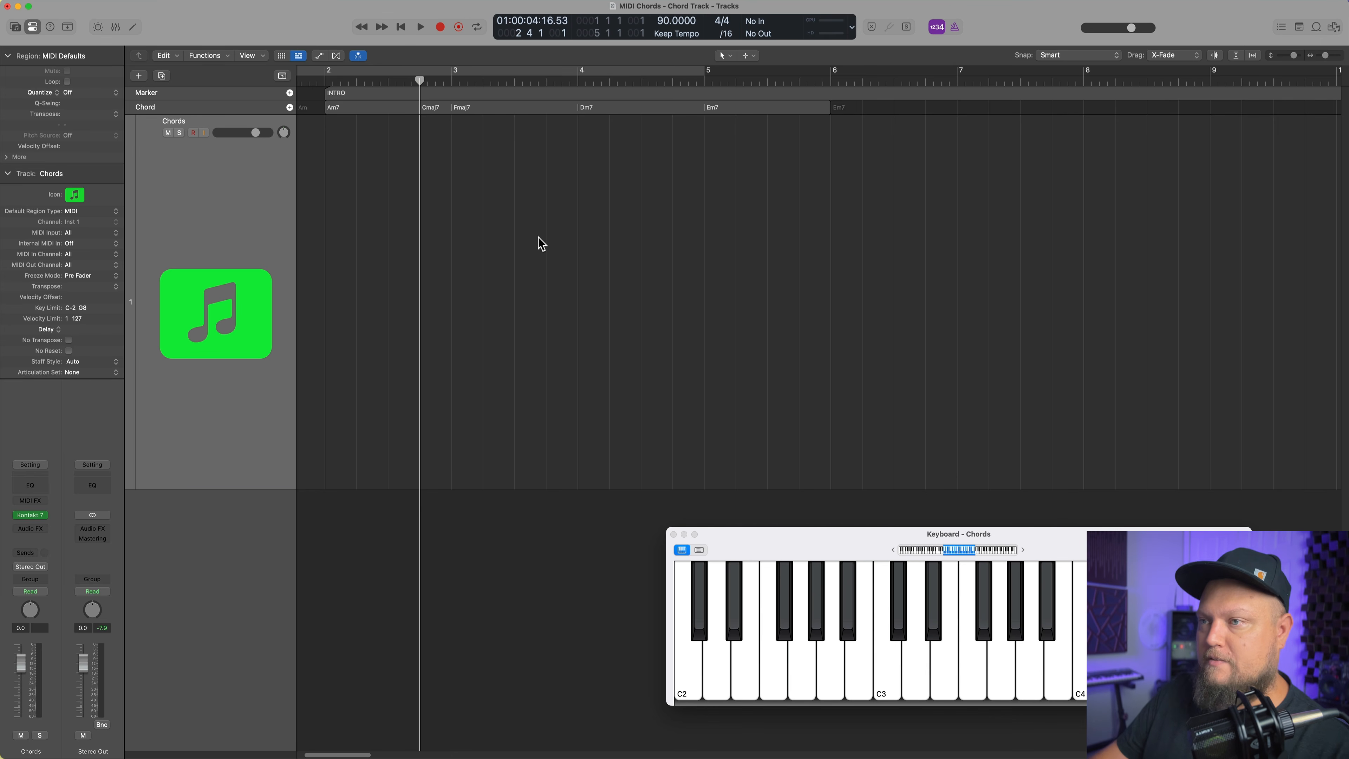
# Add a G chord on beat 3 of bar 3 in the Chord track
pyautogui.click(513, 79)
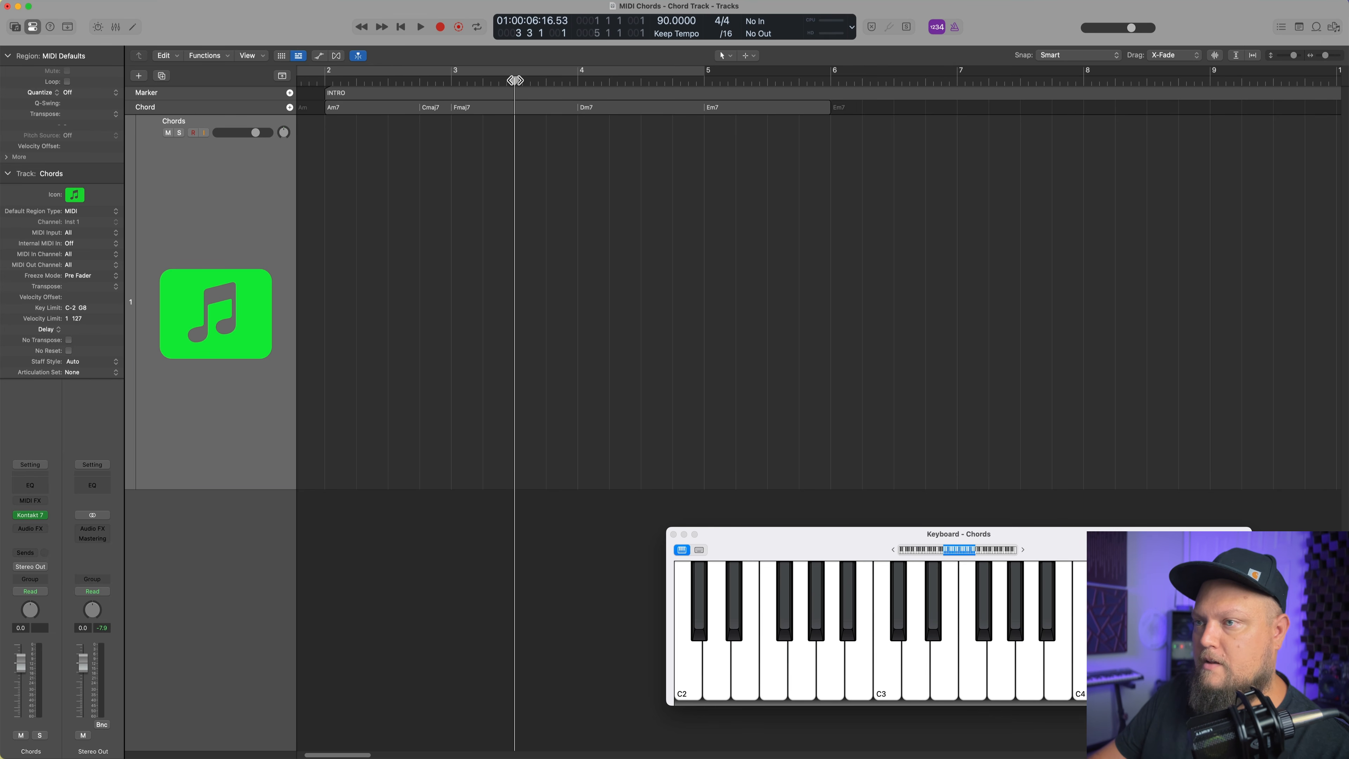
pyautogui.moveTo(514, 84)
pyautogui.mouseDown()
pyautogui.moveTo(538, 83)
pyautogui.moveTo(513, 87)
pyautogui.mouseUp()
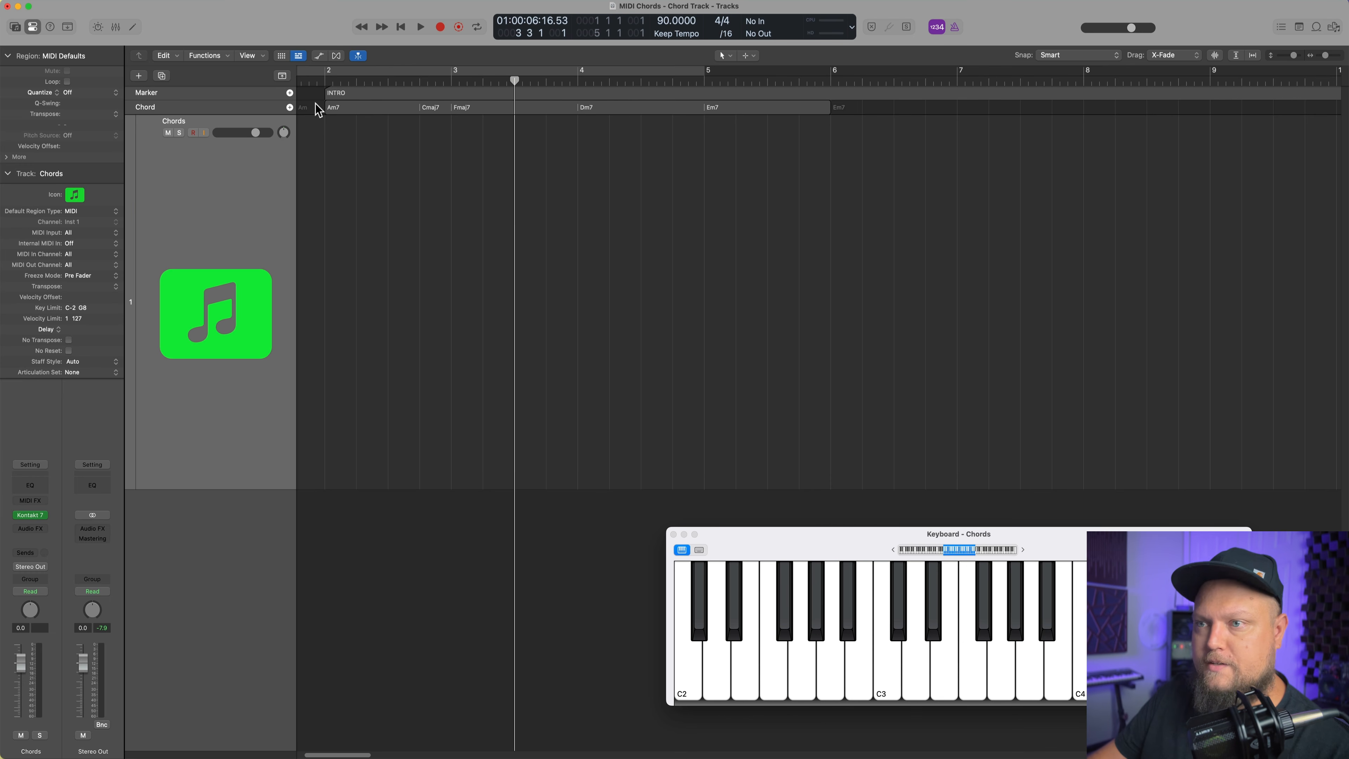
pyautogui.click(290, 106)
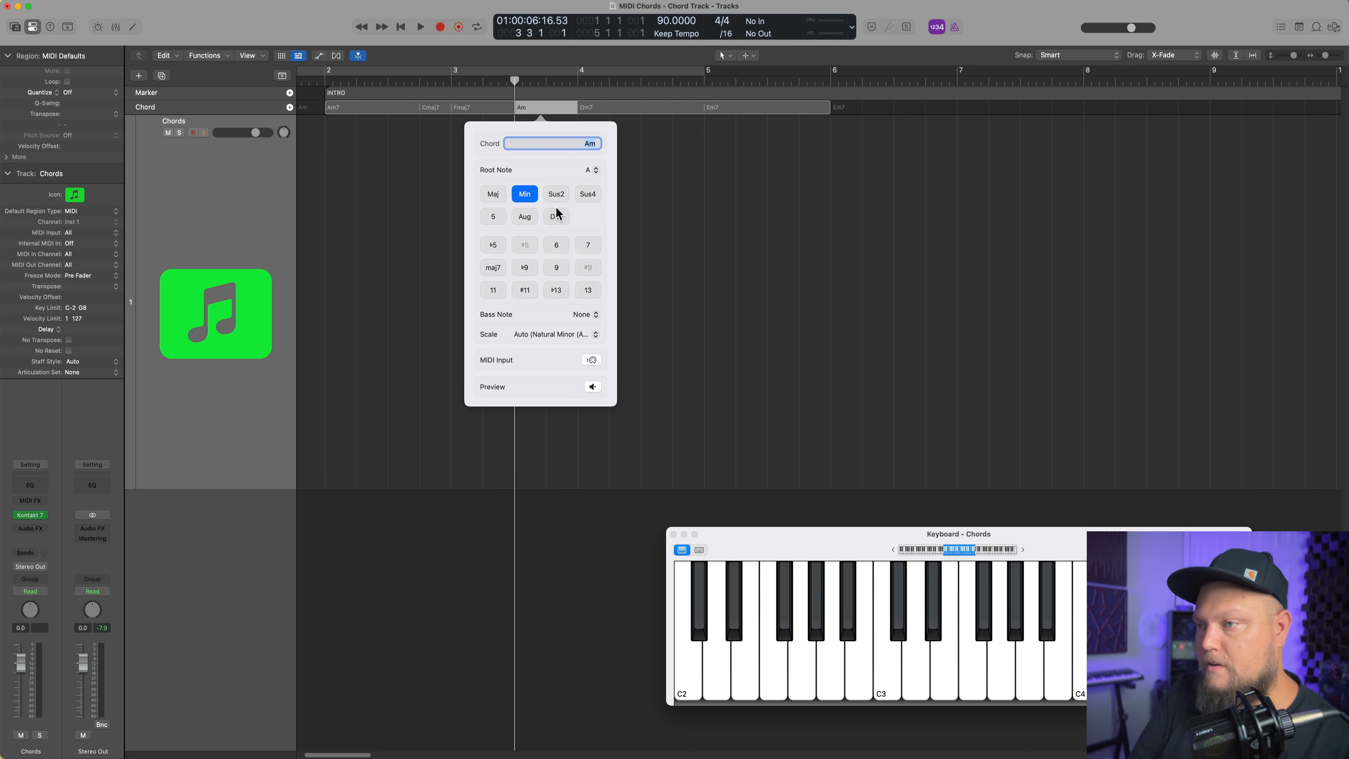
pyautogui.write('G')
pyautogui.press('Return')
pyautogui.click(720, 215)
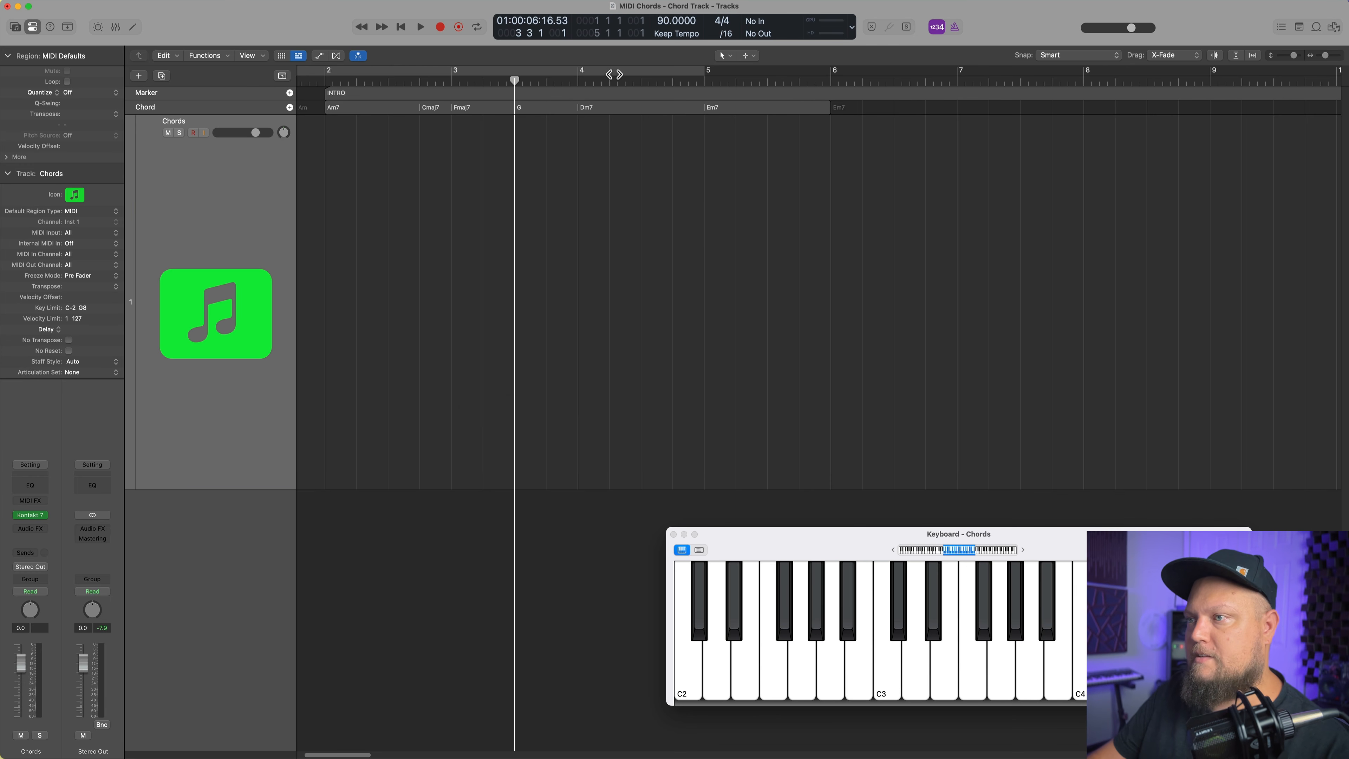
# Add a G chord on beat 3 of bar 5 in the Chord track
pyautogui.moveTo(620, 81); pyautogui.dragTo(765, 102)
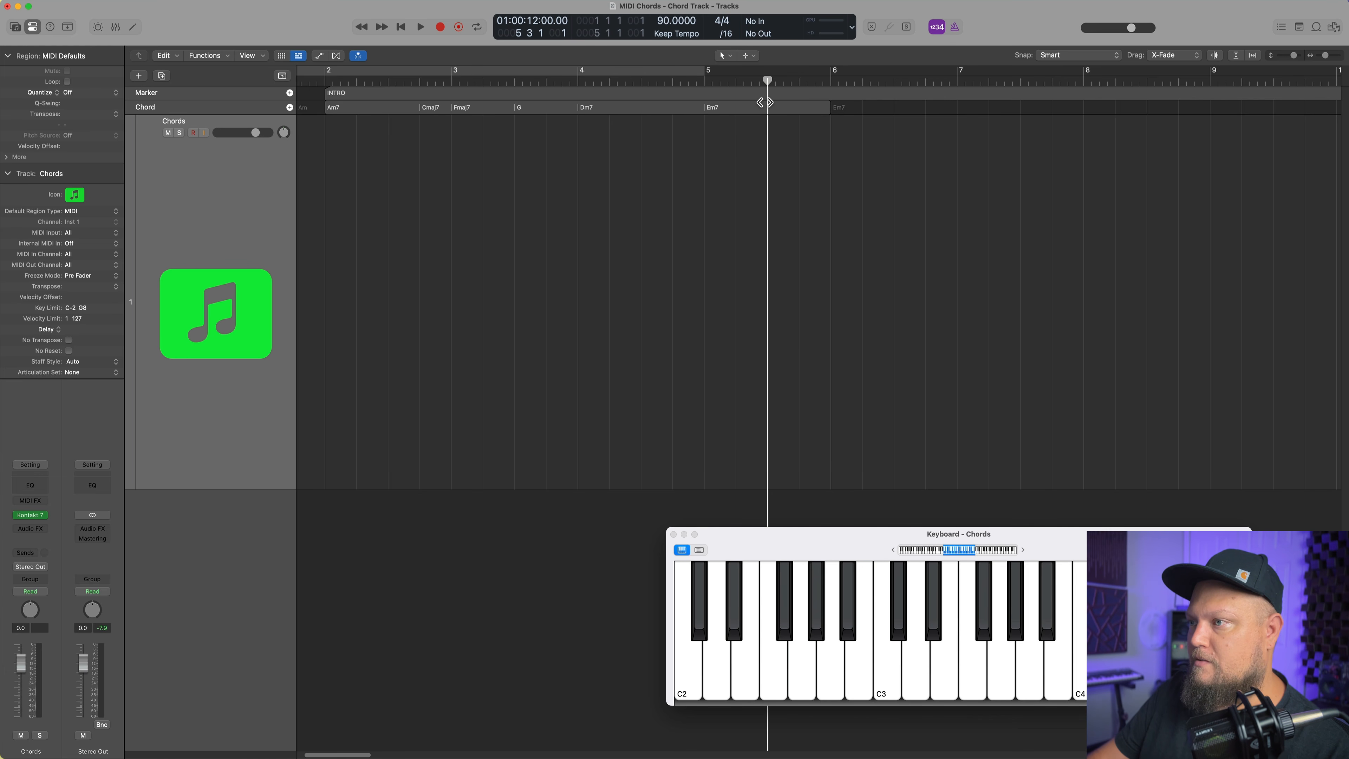
pyautogui.click(290, 107)
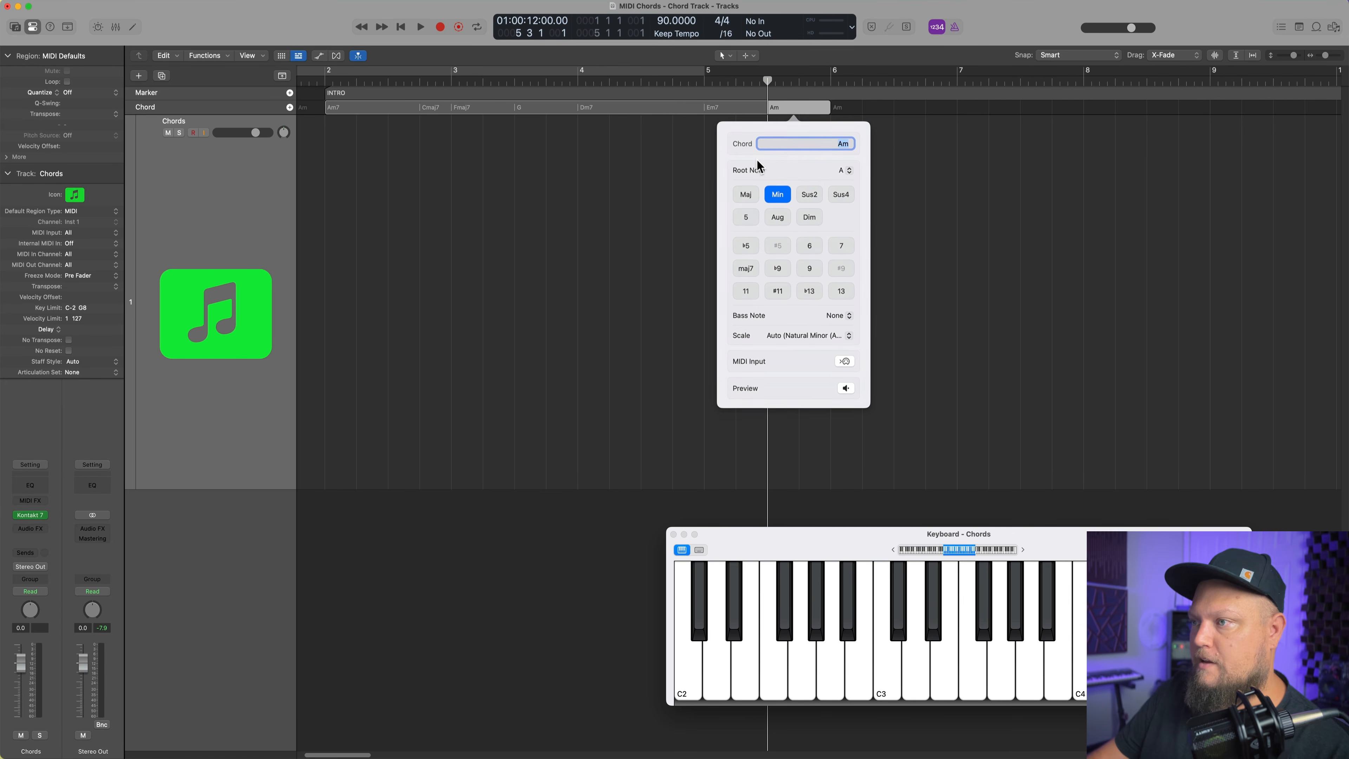
pyautogui.write('G')
pyautogui.press('Return')
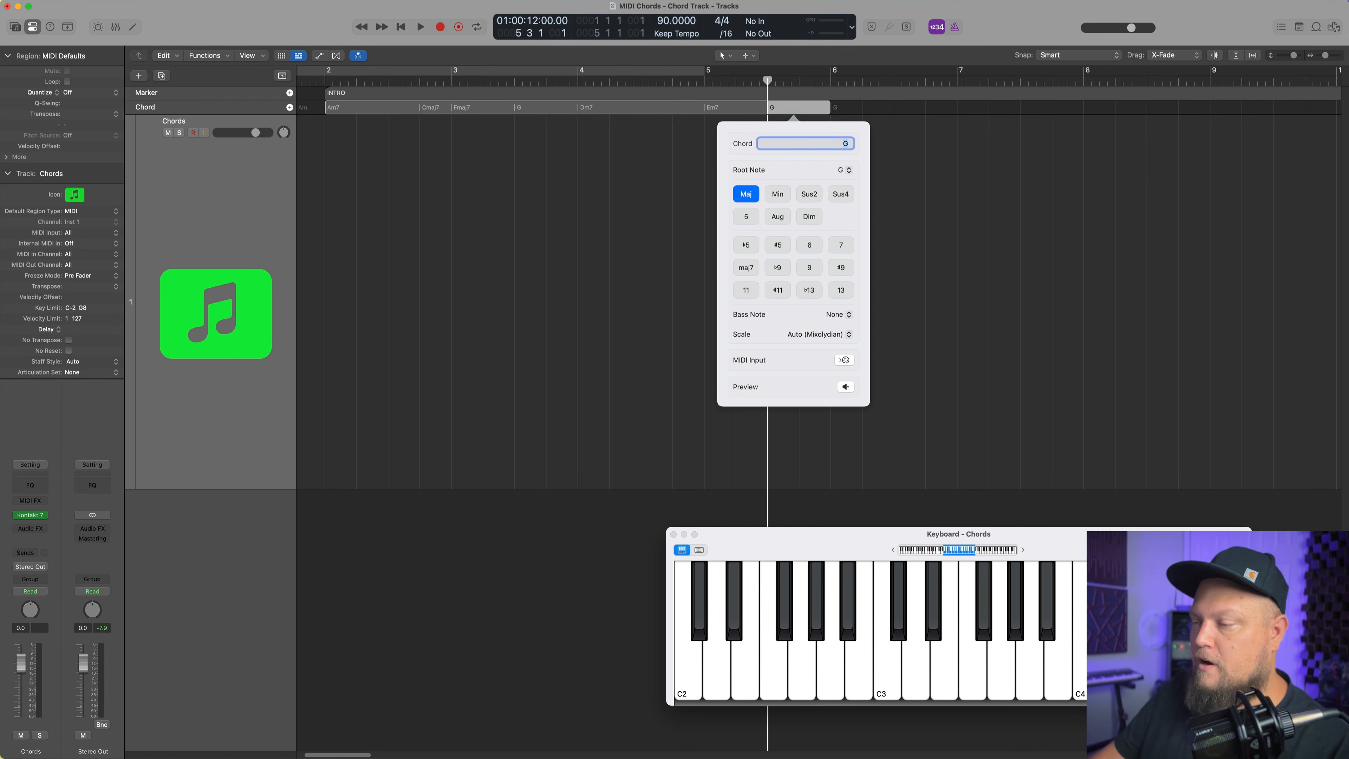
pyautogui.click(642, 215)
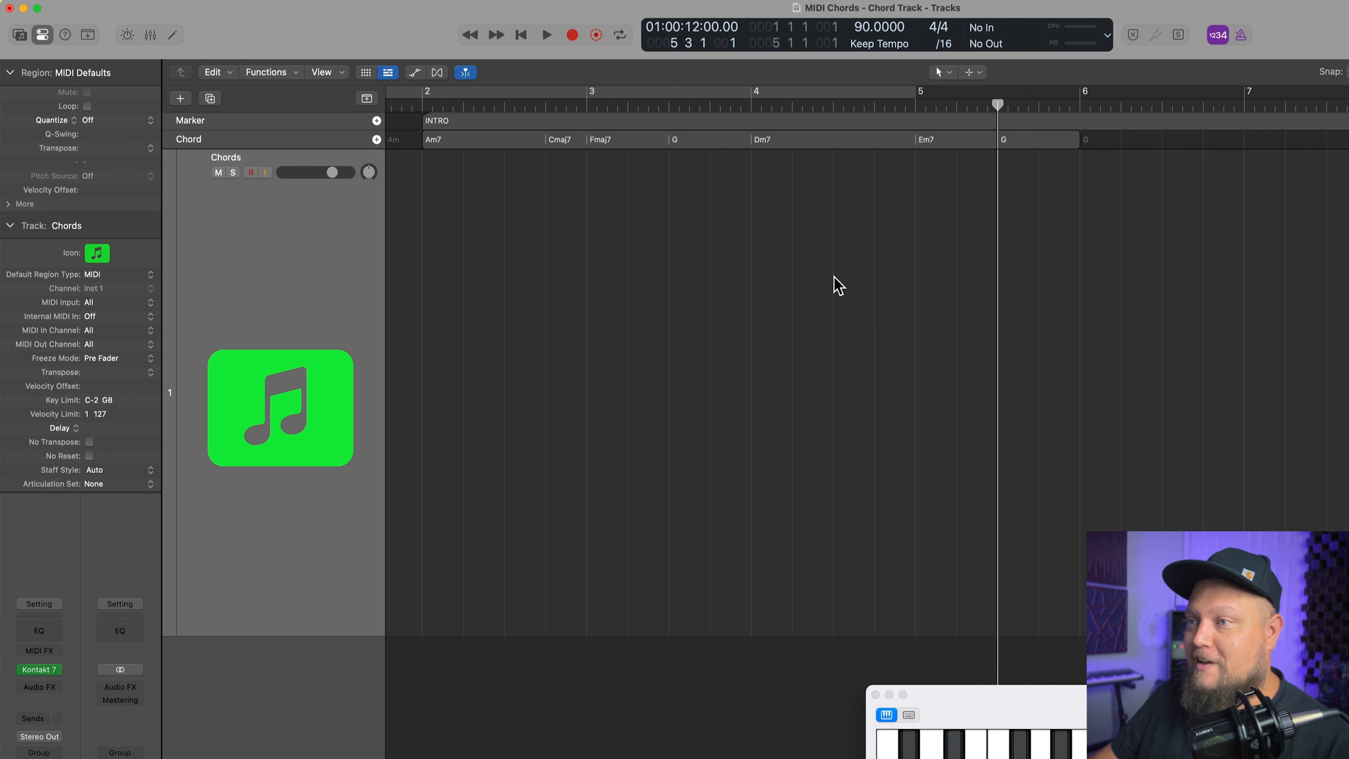
# Create a MIDI region from the whole chord progression on the Chords track and set the cycle range to that region
pyautogui.moveTo(810, 142); pyautogui.dragTo(809, 175)
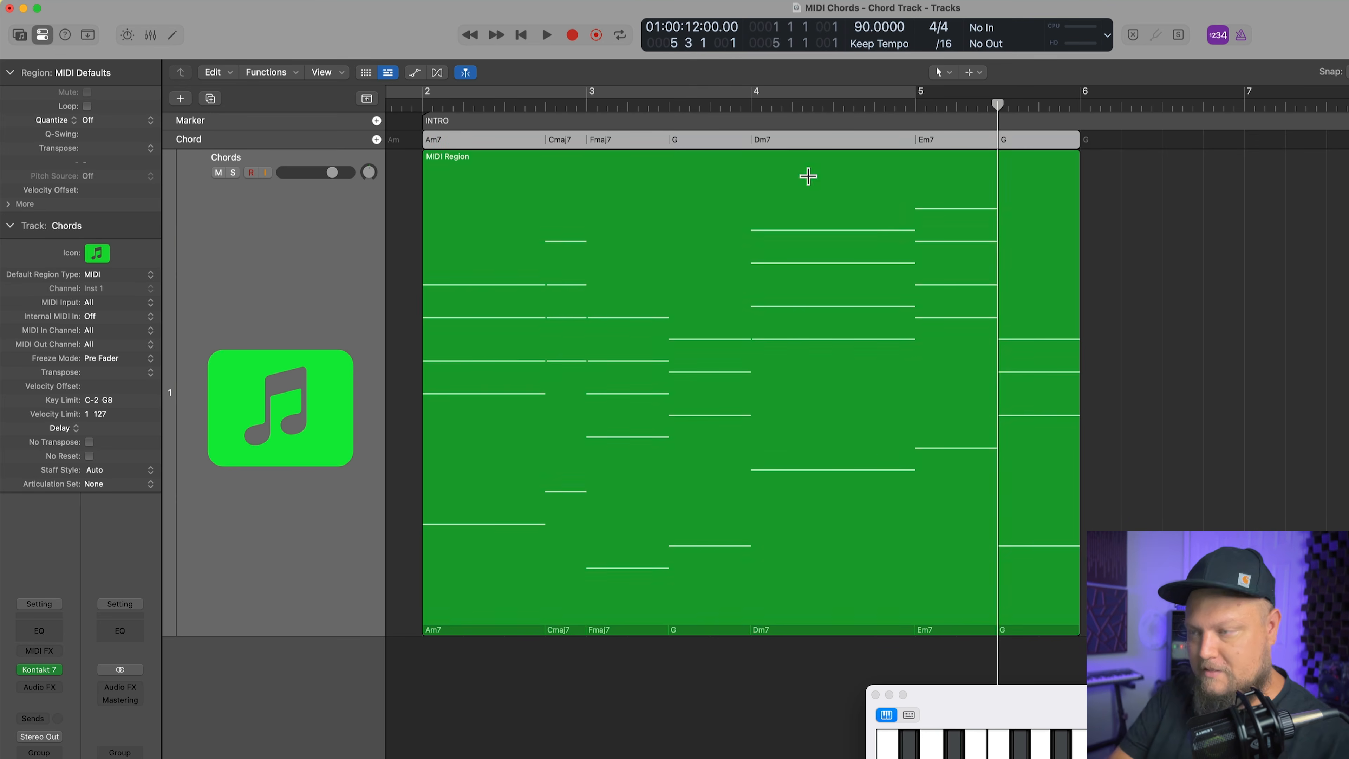
pyautogui.click(804, 228)
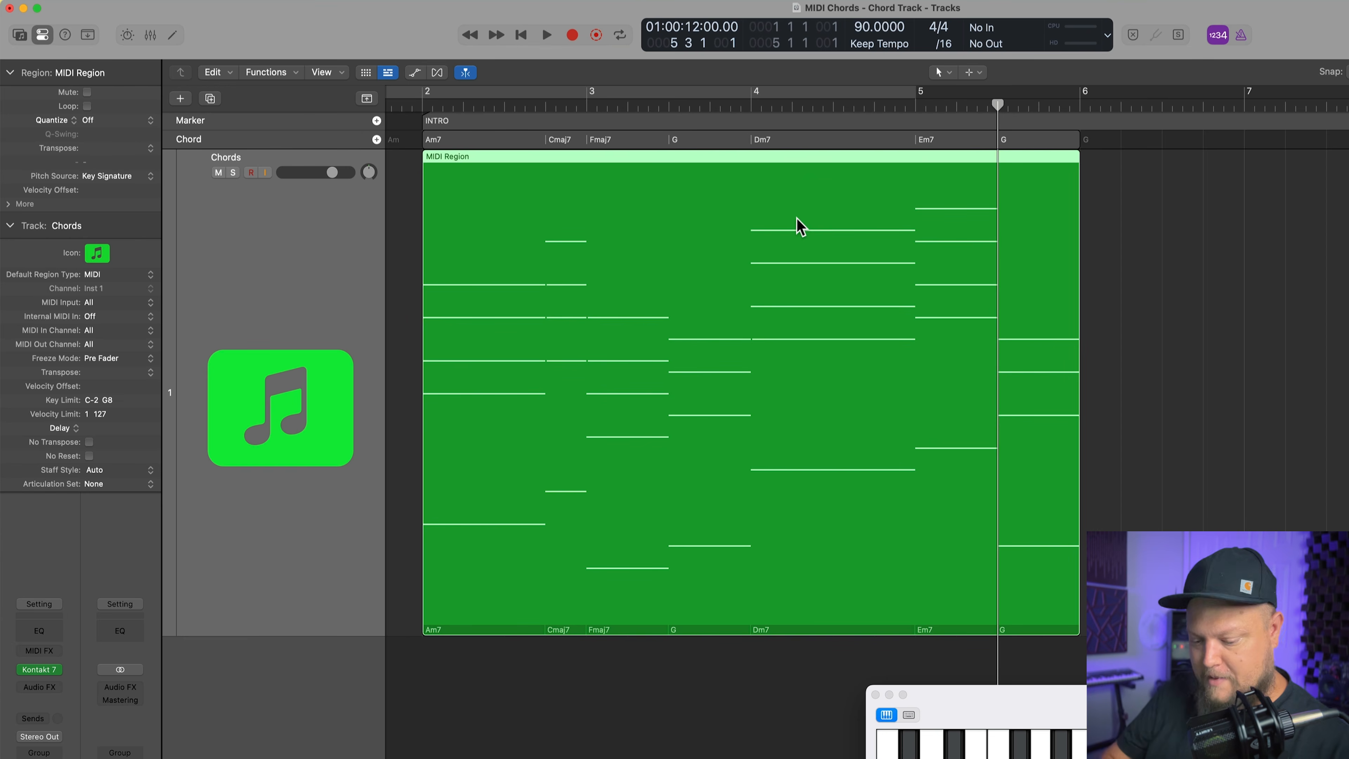
pyautogui.press('super+u')
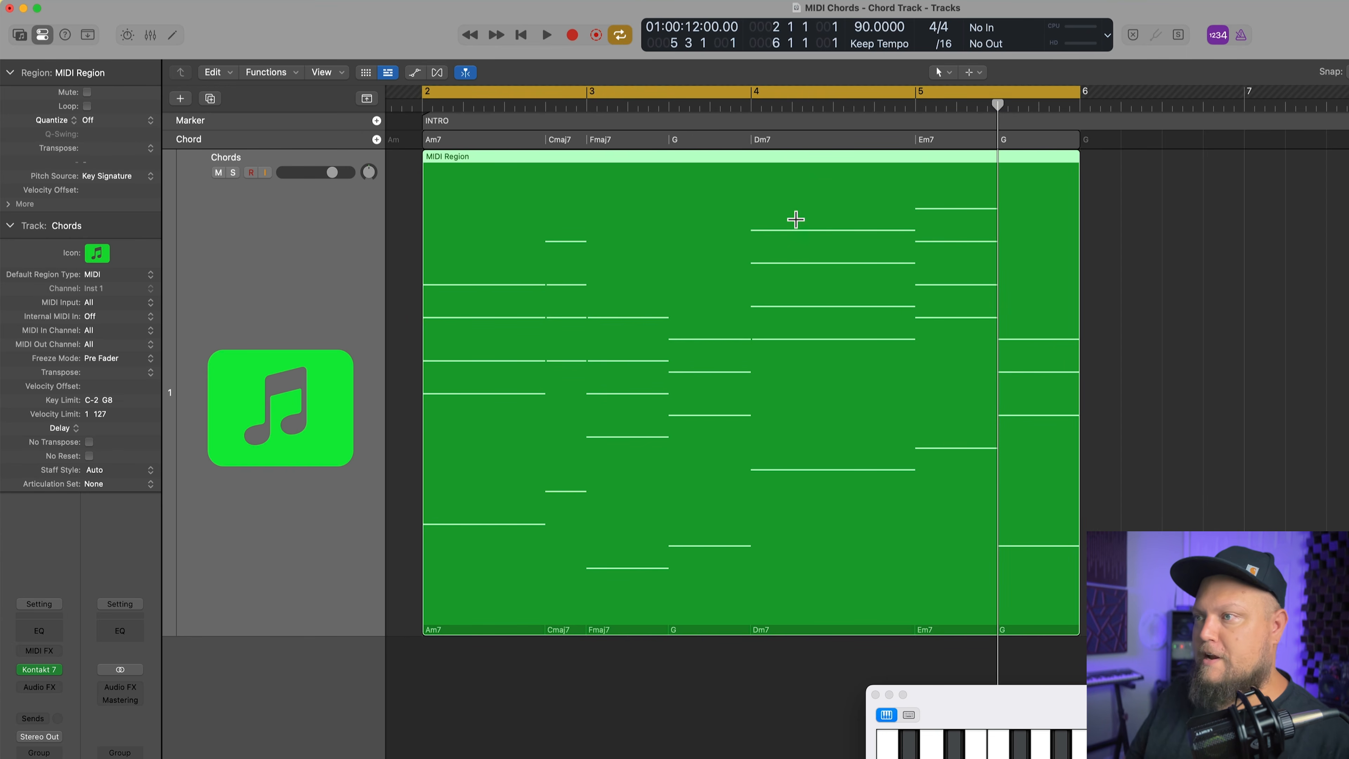
# Play back the MIDI region and examine its chord notes in the Piano Roll
pyautogui.press('super+Right')
pyautogui.press('super+Left')
pyautogui.press('space')
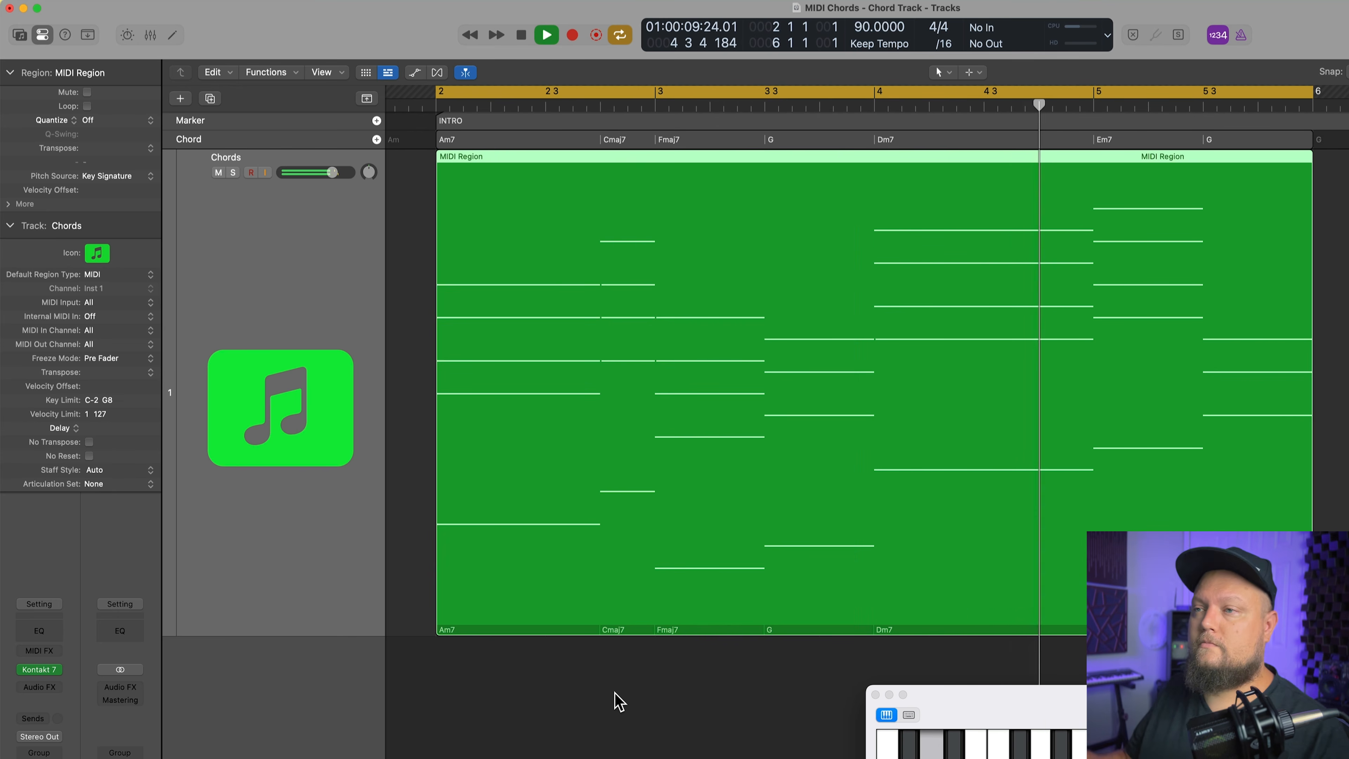
pyautogui.press('space')
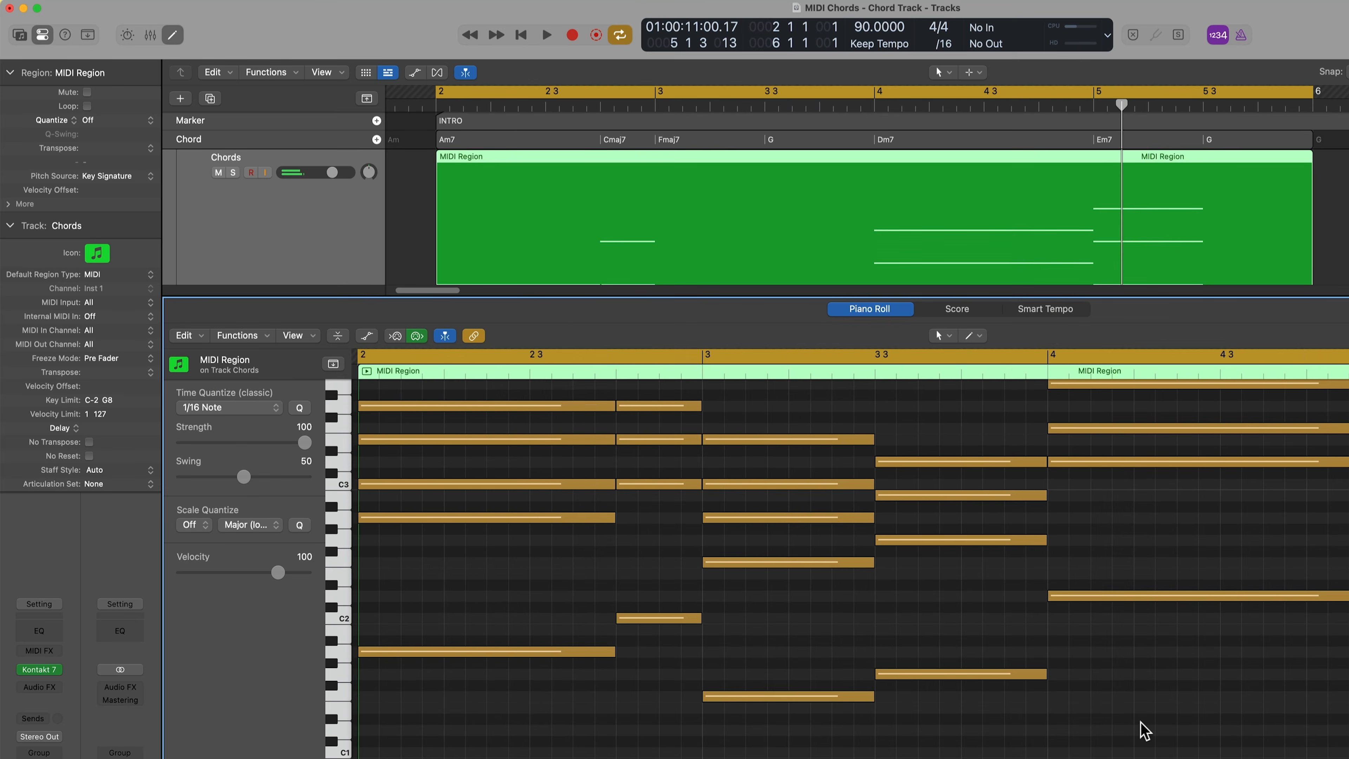
pyautogui.hscroll(3, 1142, 724)
pyautogui.scroll(5, 1147, 726)
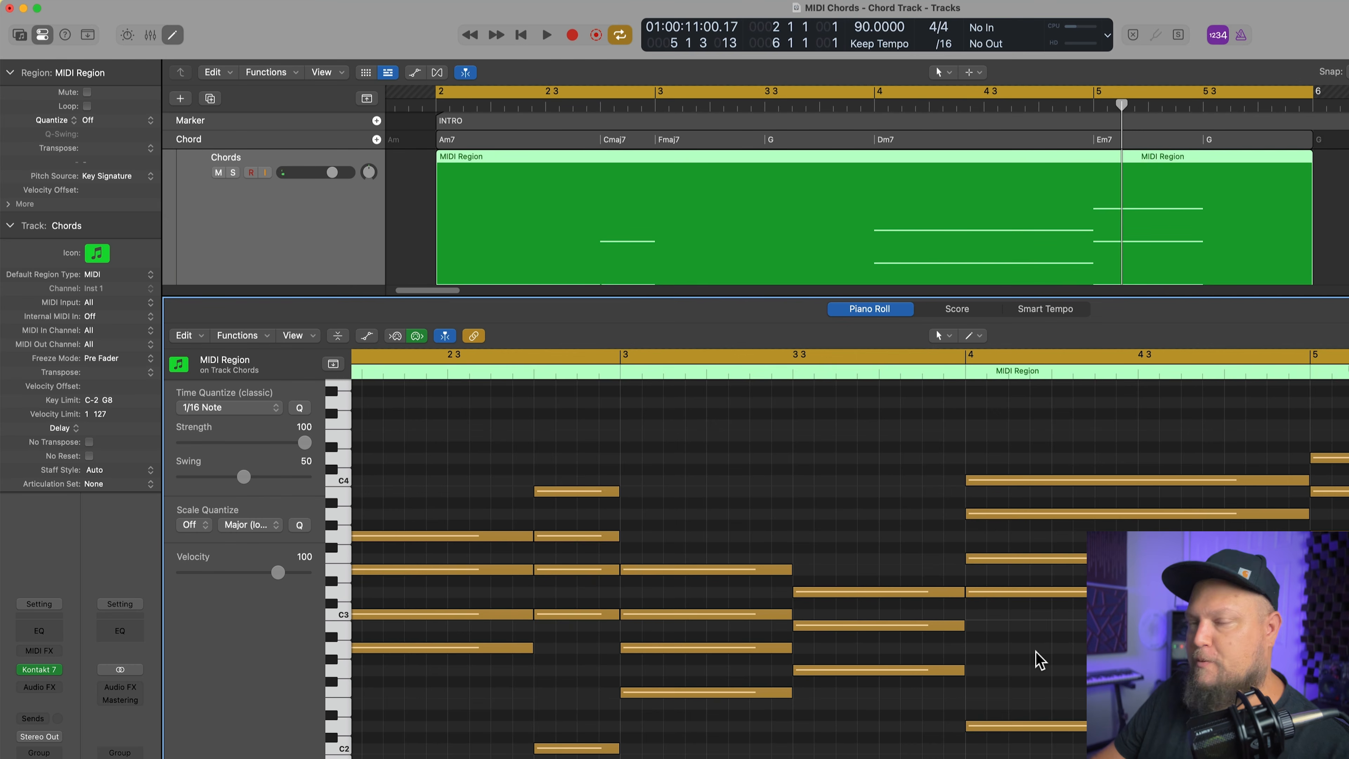
pyautogui.press('e')
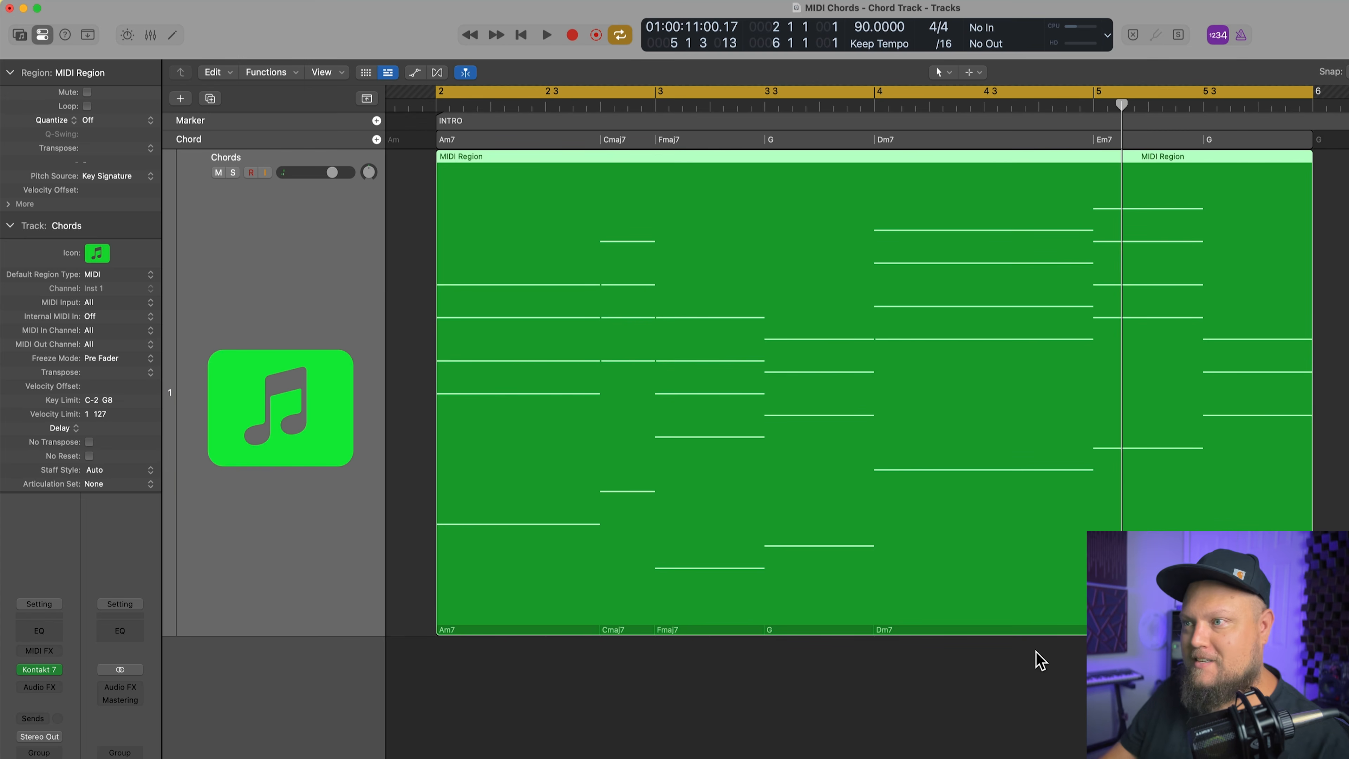
# Move the playhead to bar 4 and delete the MIDI region from the Chords track
pyautogui.click(435, 105)
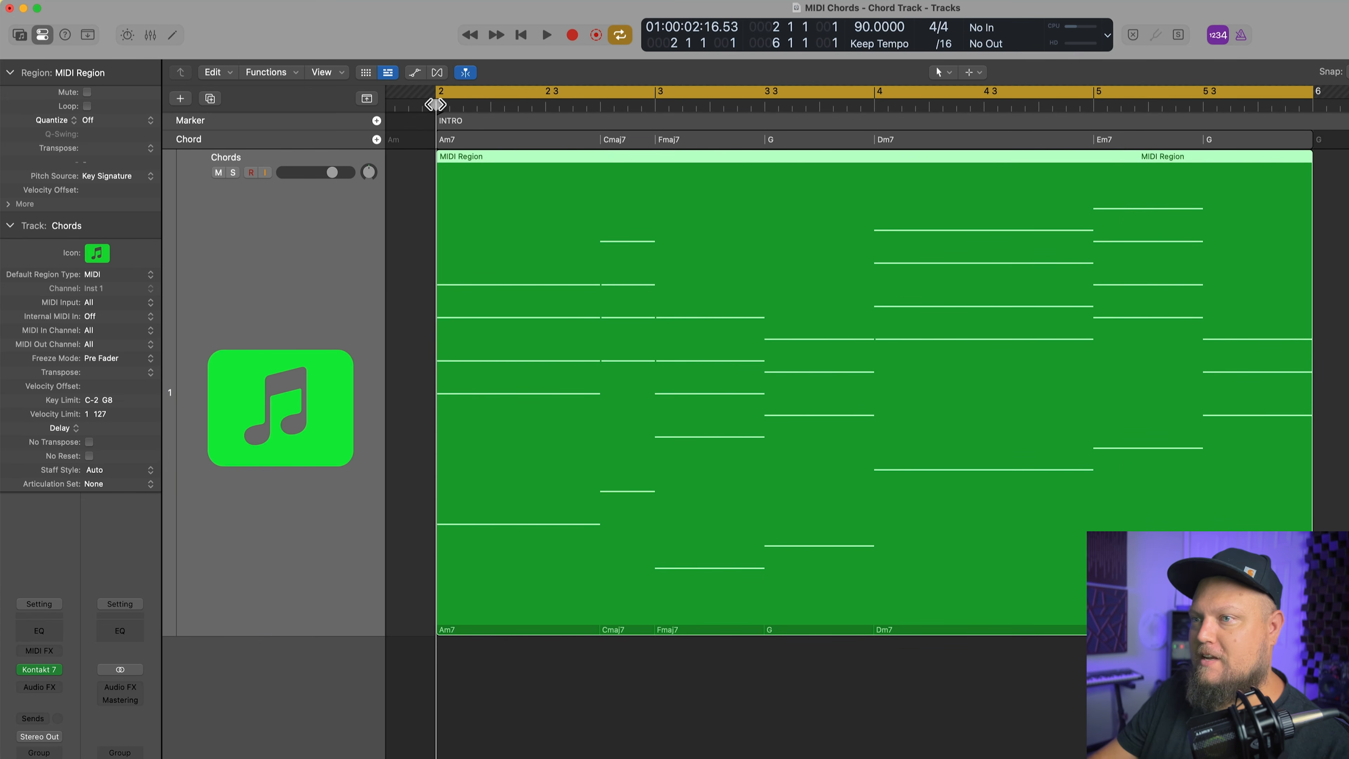
pyautogui.moveTo(434, 104); pyautogui.dragTo(871, 183)
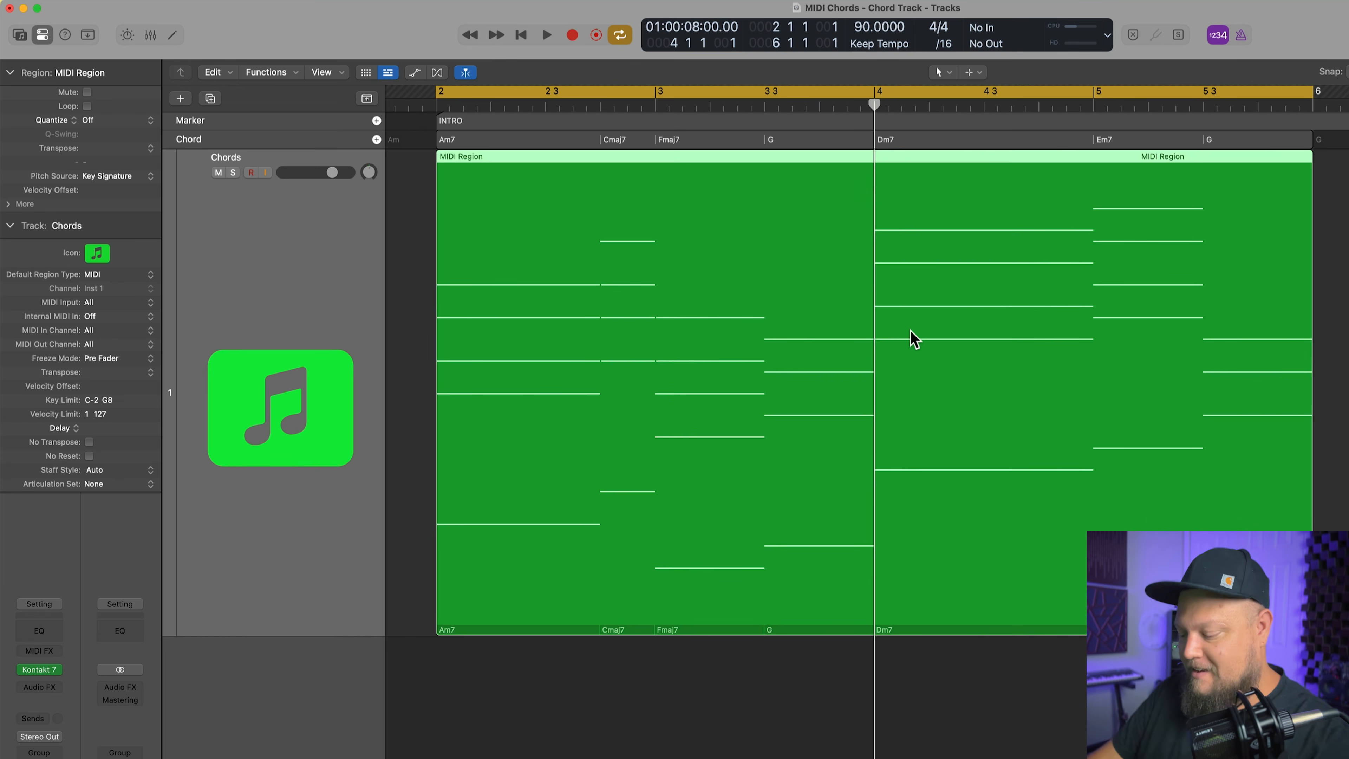
pyautogui.press('Delete')
# Change the Dm7 chord at bar 4 of the Chord track to Dm7/A
pyautogui.click(898, 140)
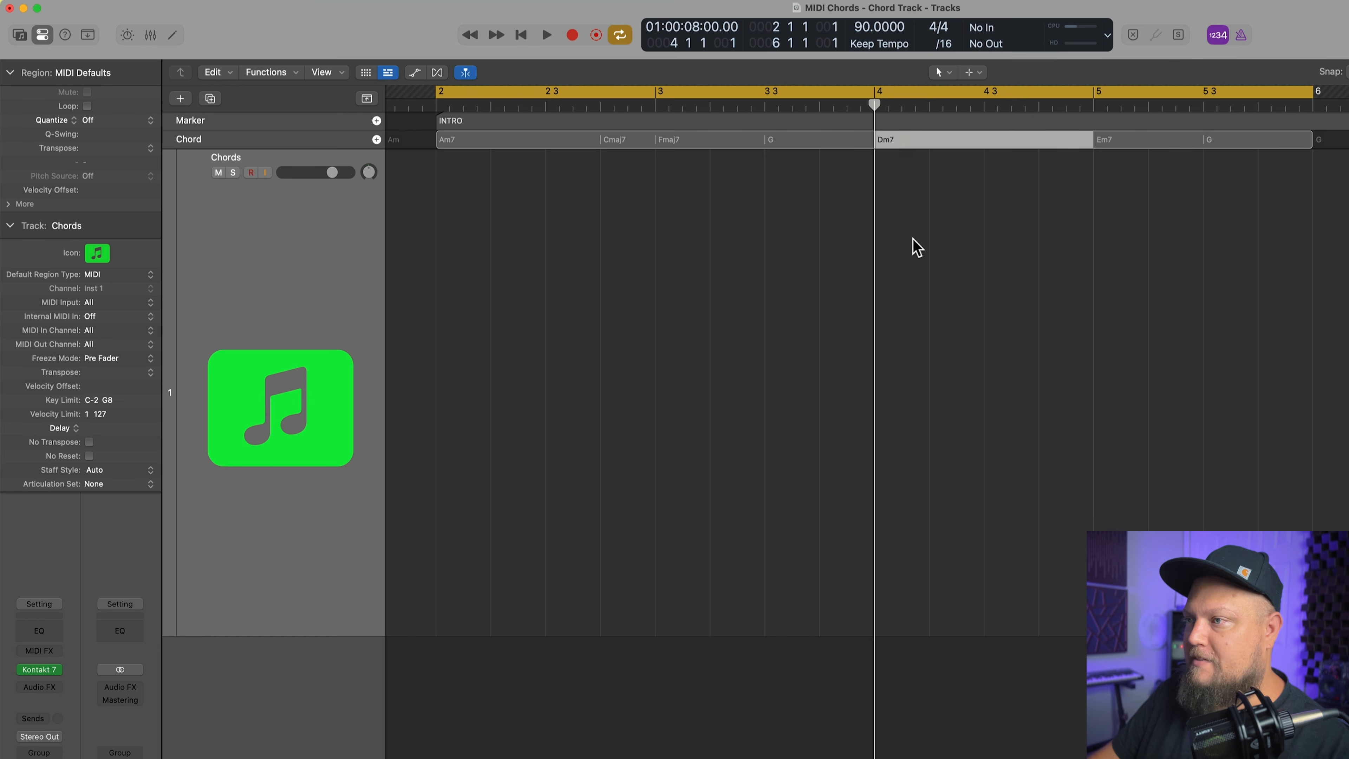
pyautogui.doubleClick(904, 140)
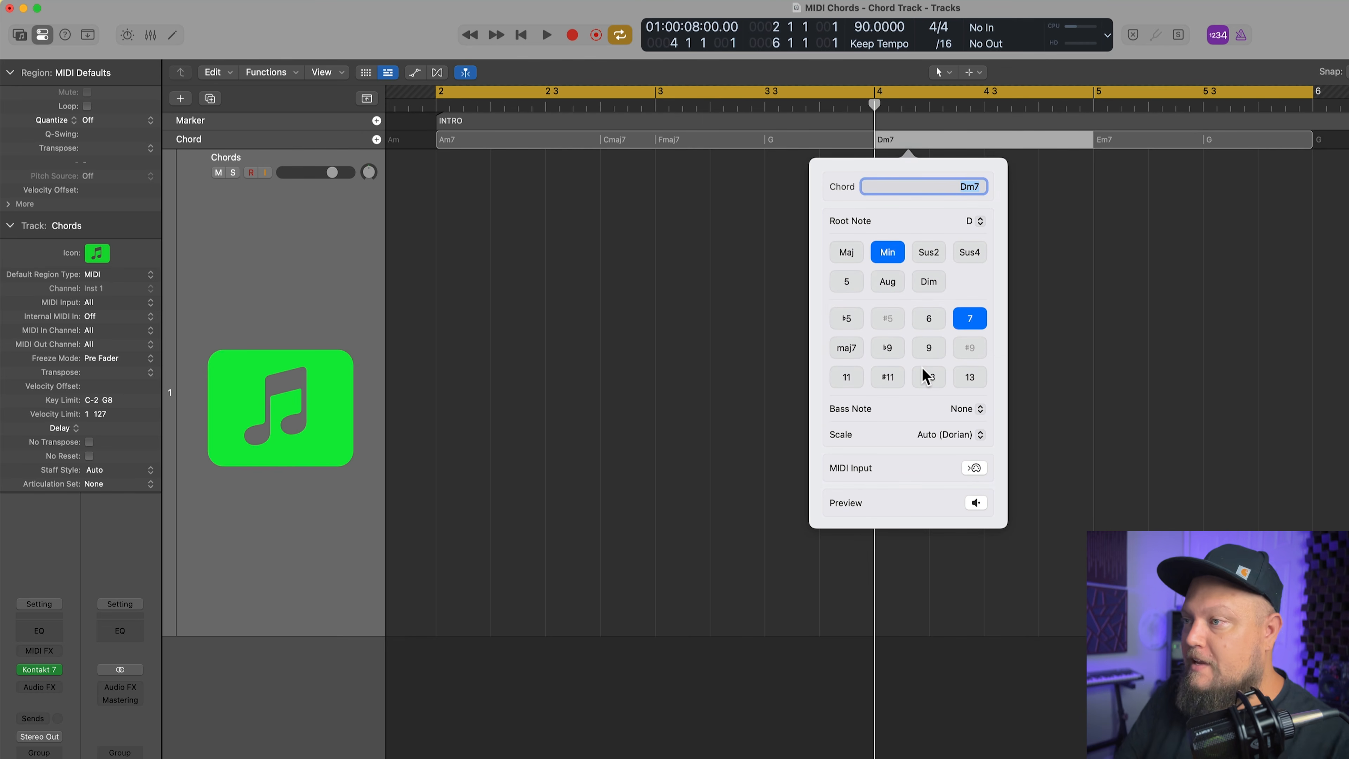
pyautogui.press('BackSpace')
pyautogui.press('BackSpace')
pyautogui.press('BackSpace')
pyautogui.write('Dm')
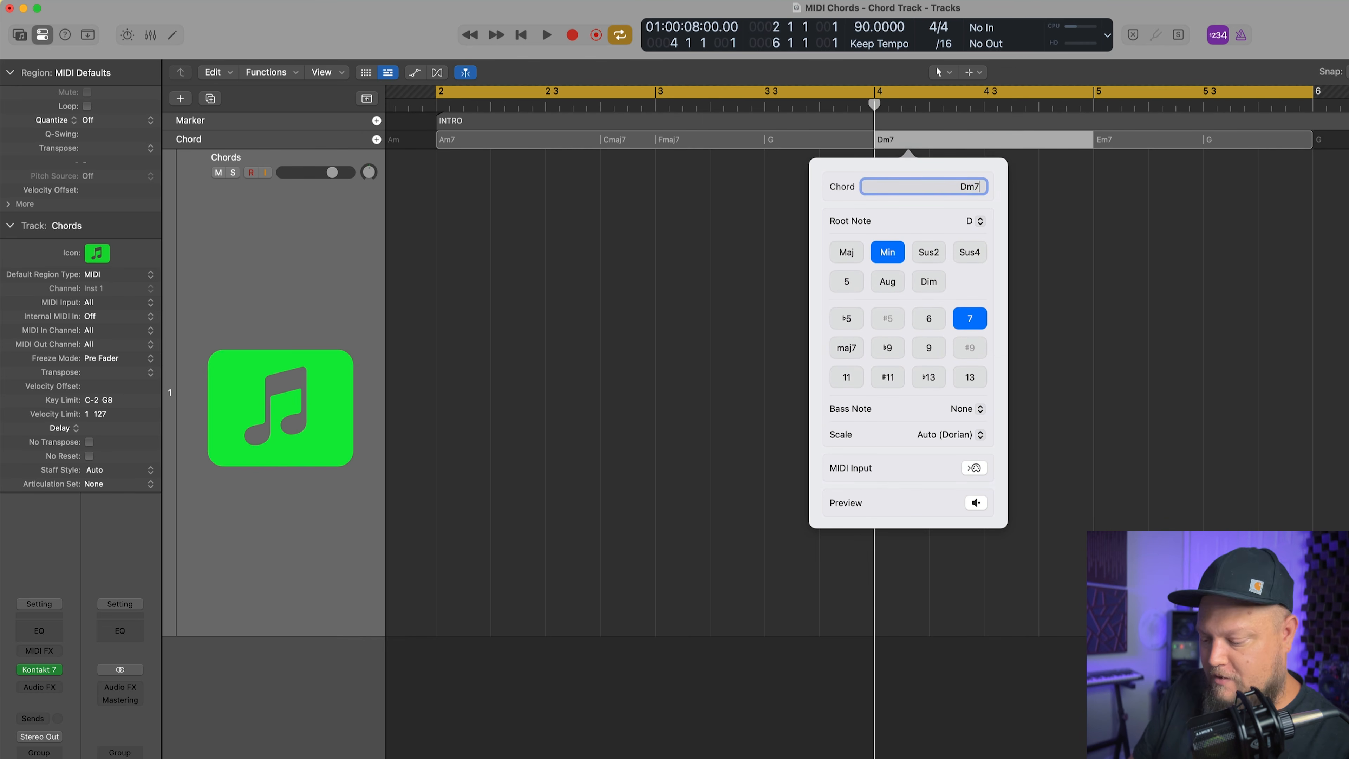
pyautogui.press('Return')
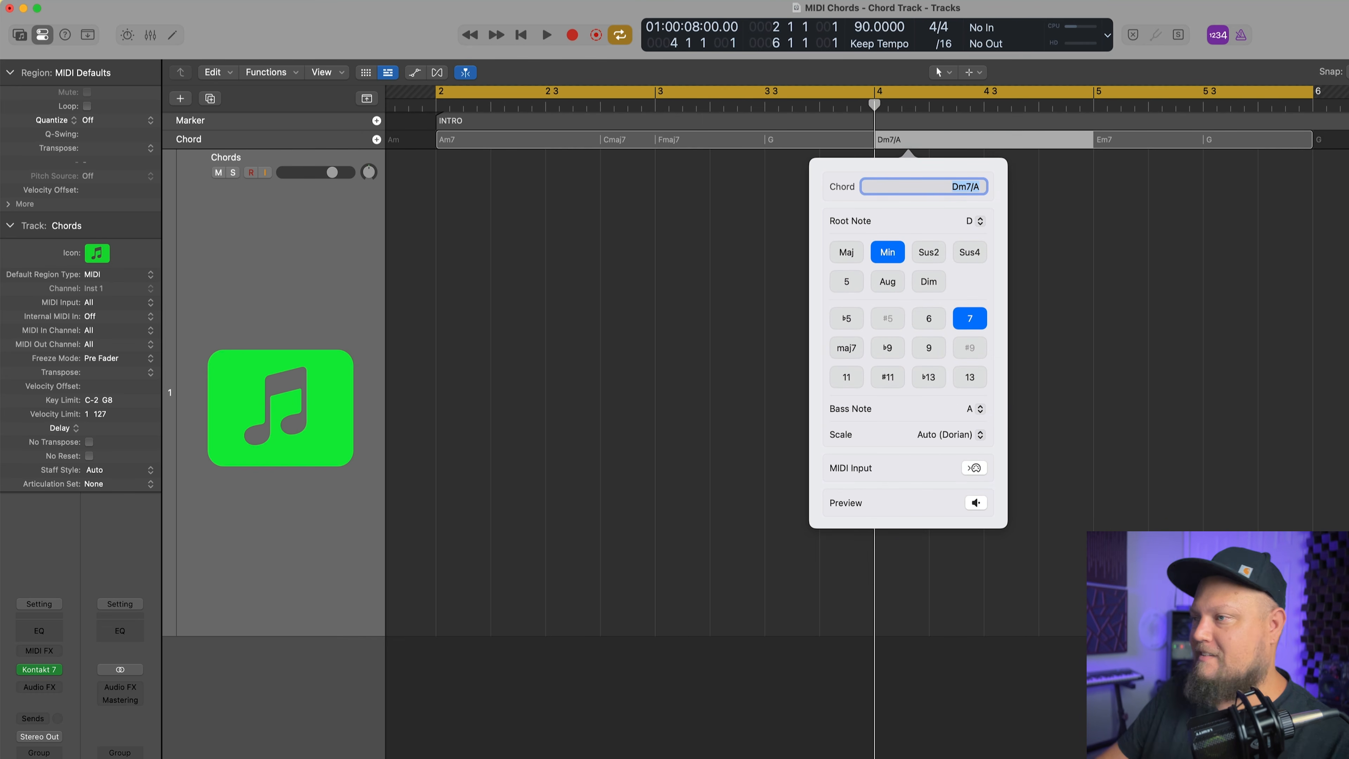
pyautogui.click(1204, 397)
# Create a MIDI region from the updated progression on the Chords track and play it back while reviewing its notes in the Piano Roll
pyautogui.moveTo(808, 137); pyautogui.dragTo(806, 360)
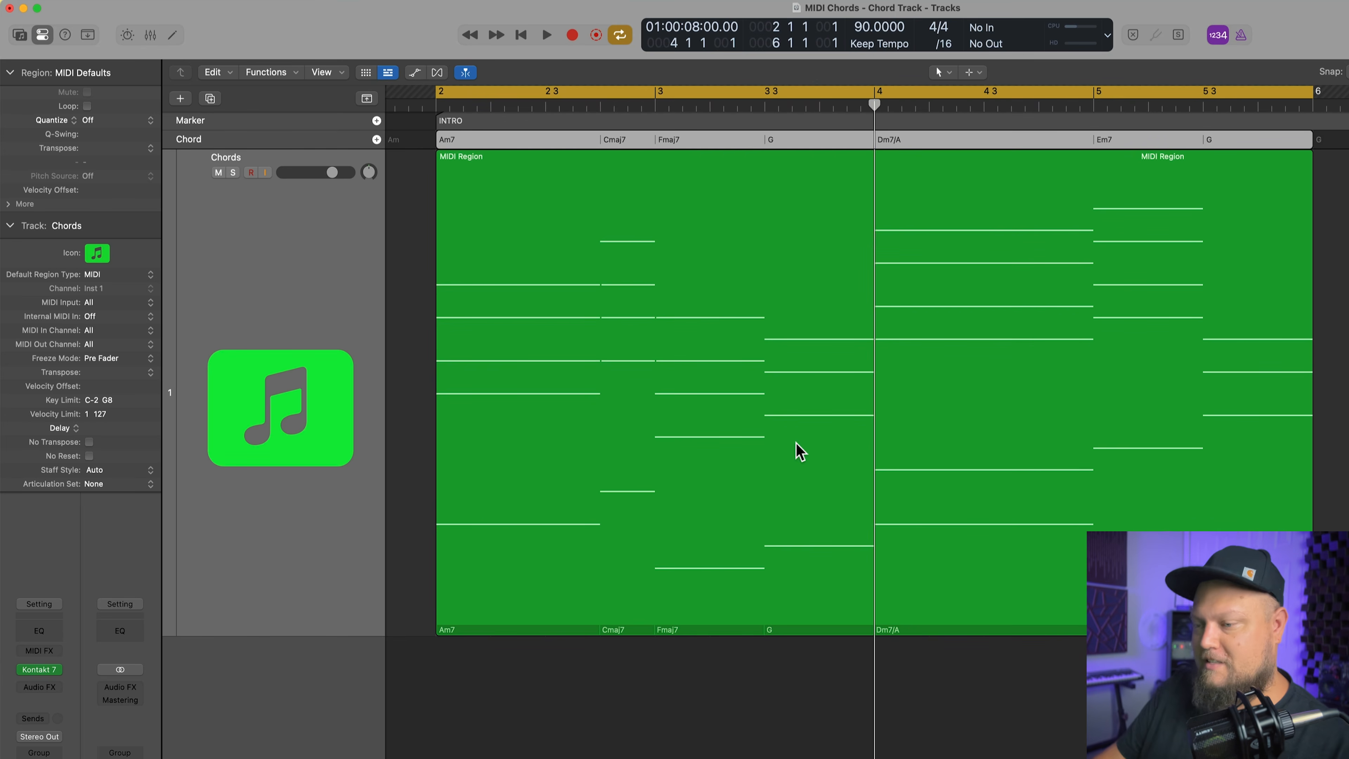
pyautogui.press('space')
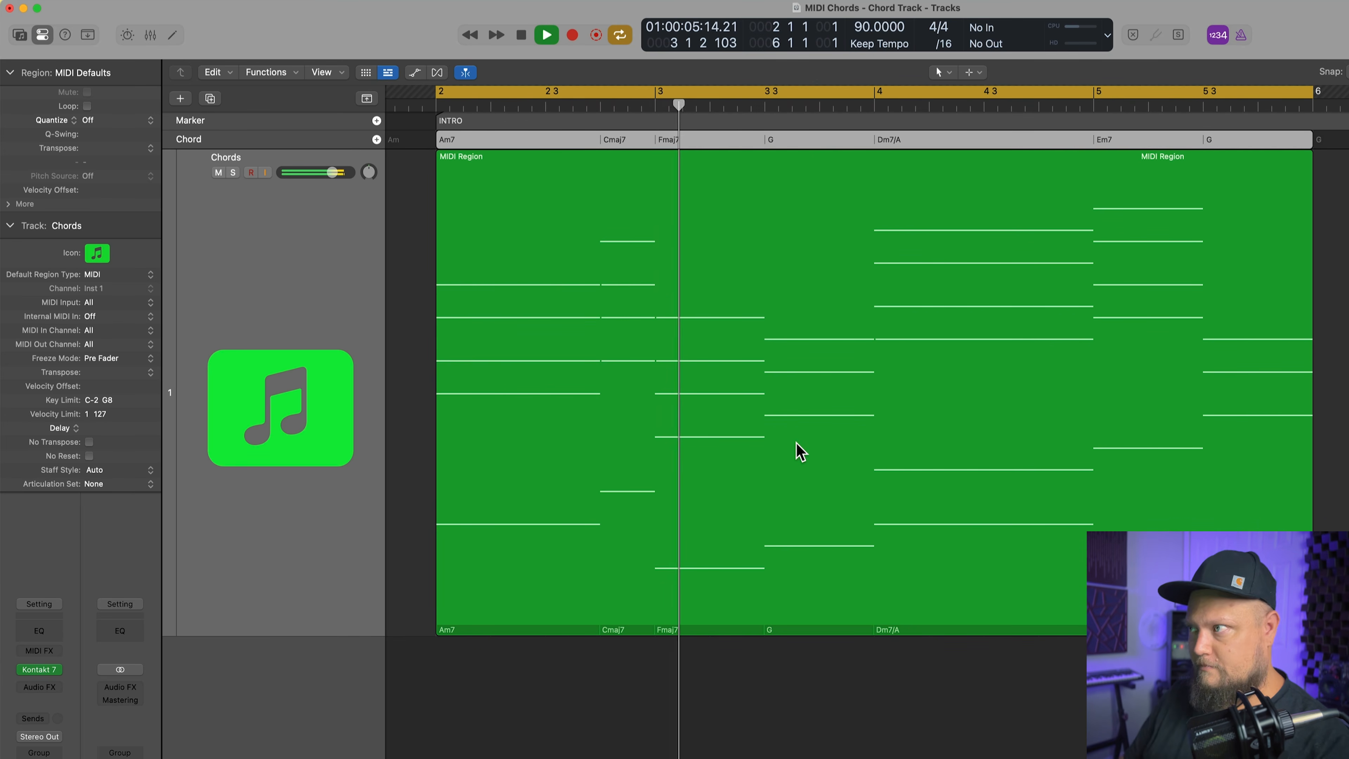
pyautogui.doubleClick(817, 404)
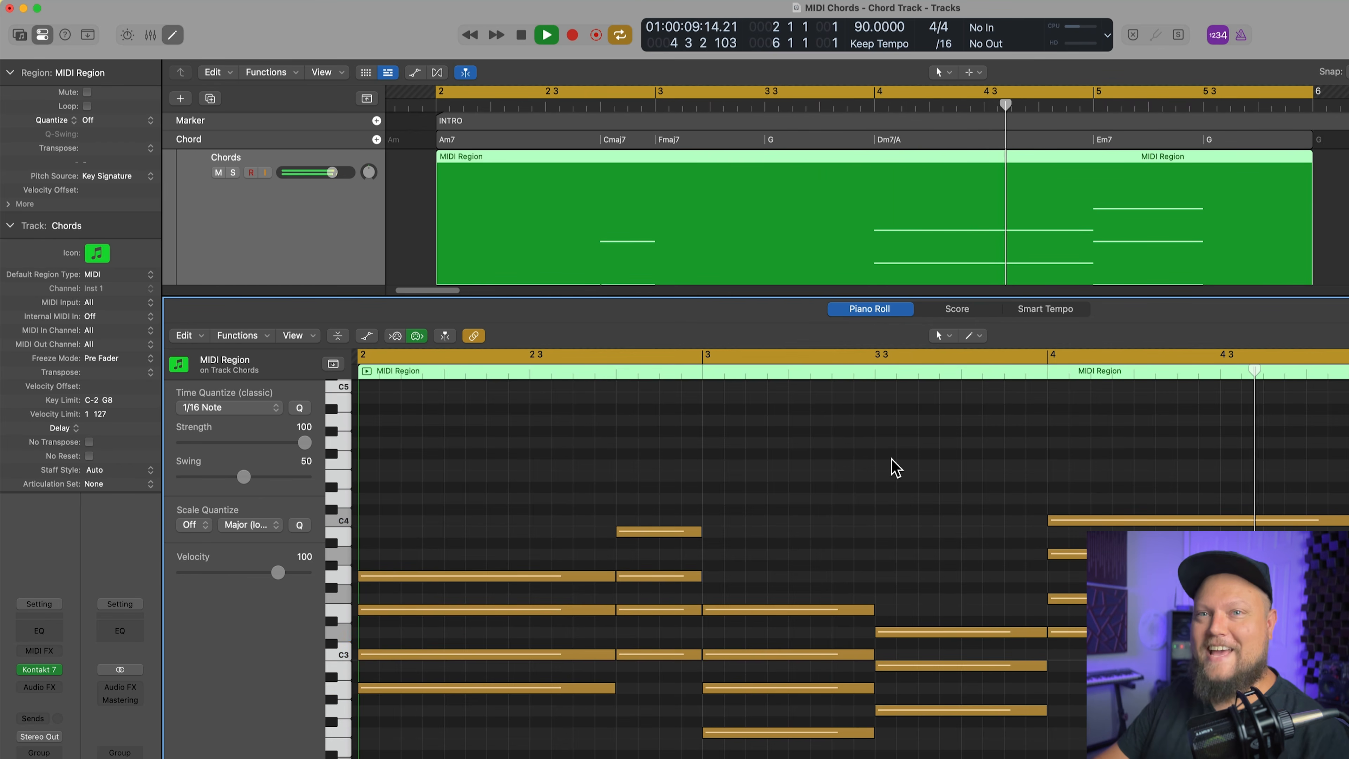
pyautogui.hscroll(3, 887, 465)
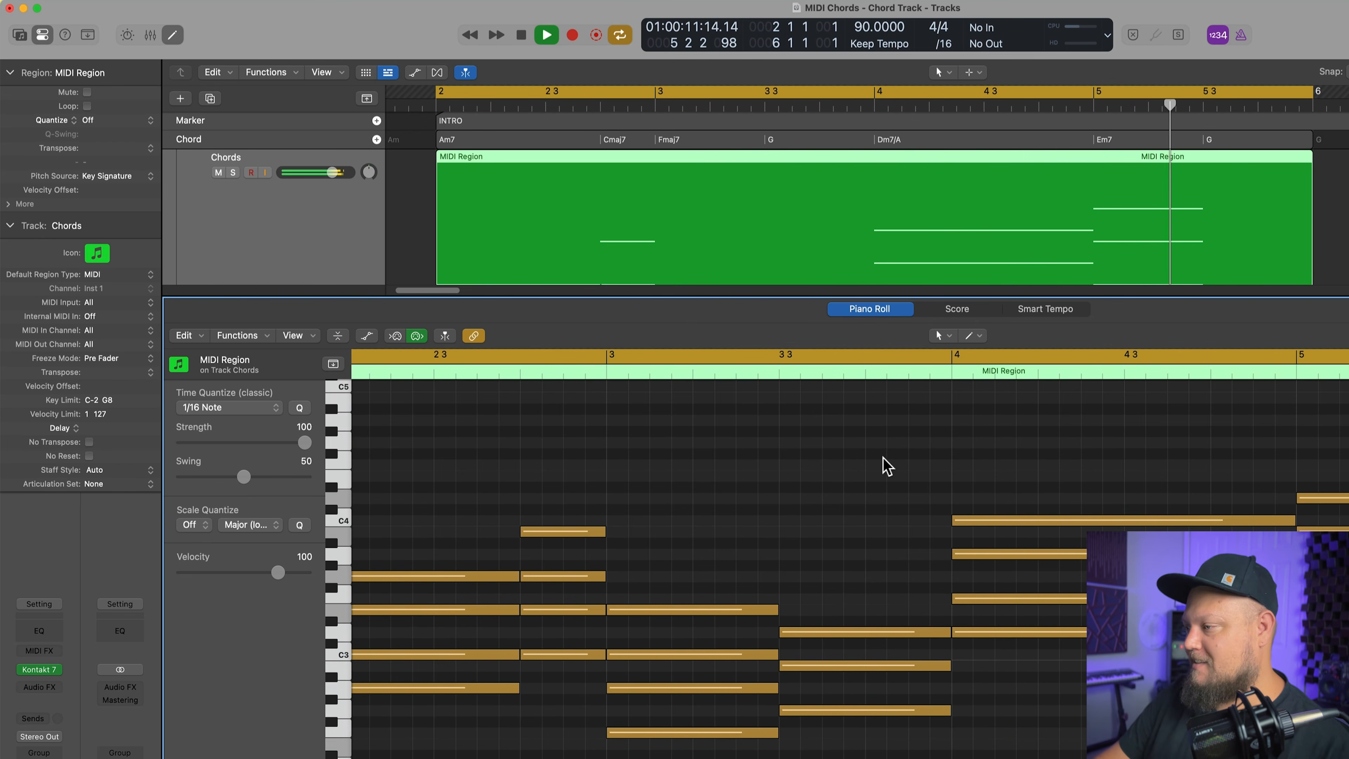
pyautogui.press('space')
pyautogui.press('super+Left')
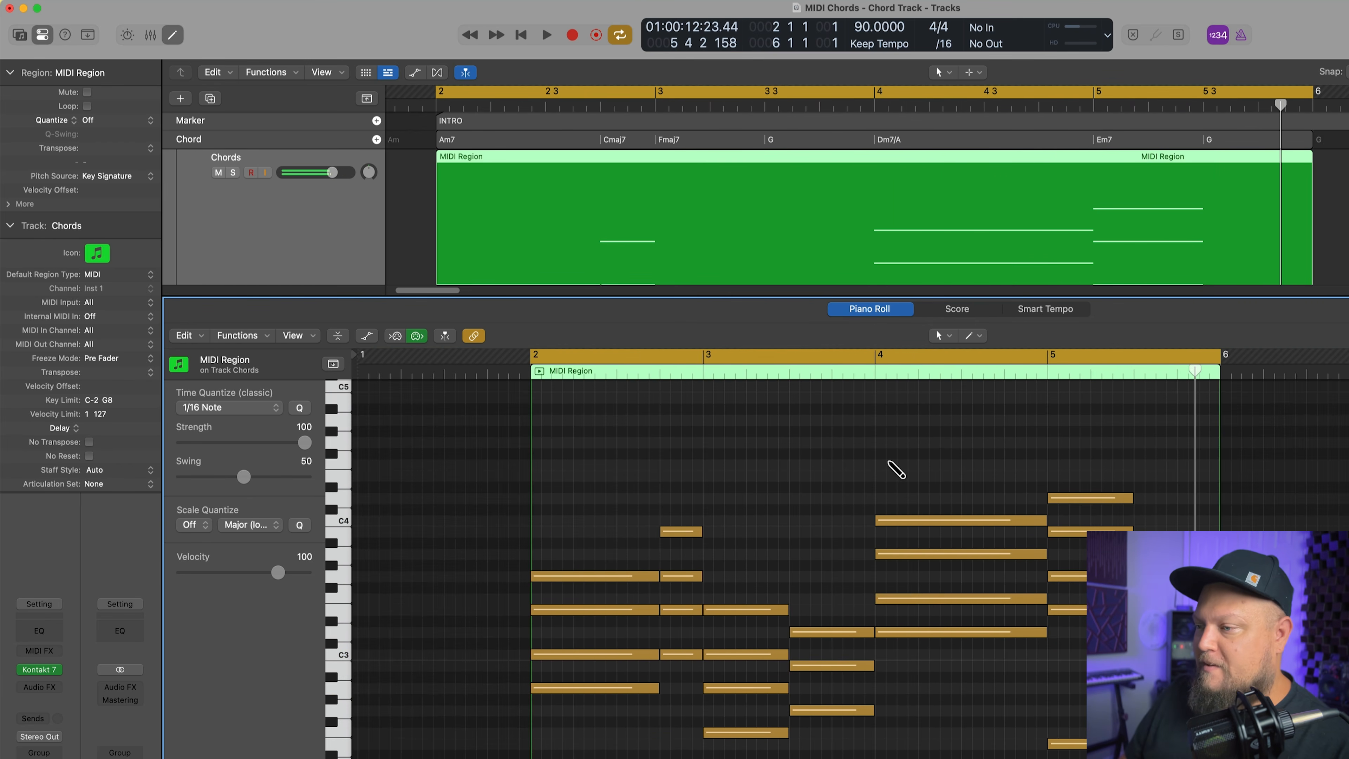
pyautogui.hscroll(-5, 893, 470)
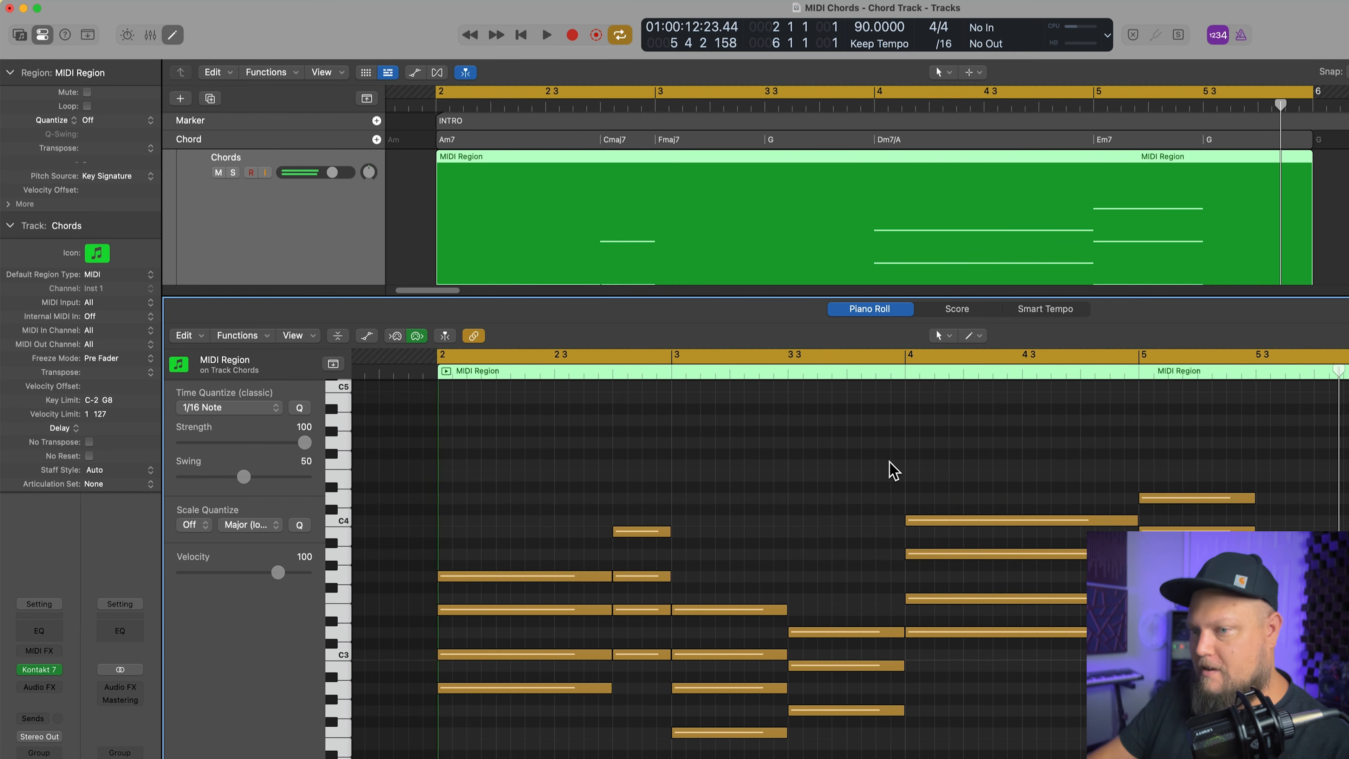
# Set the Space amount of the Ignition Keys instrument in Kontakt 7 to 13.4 % while the region plays, and close the plug-in
pyautogui.click(33, 671)
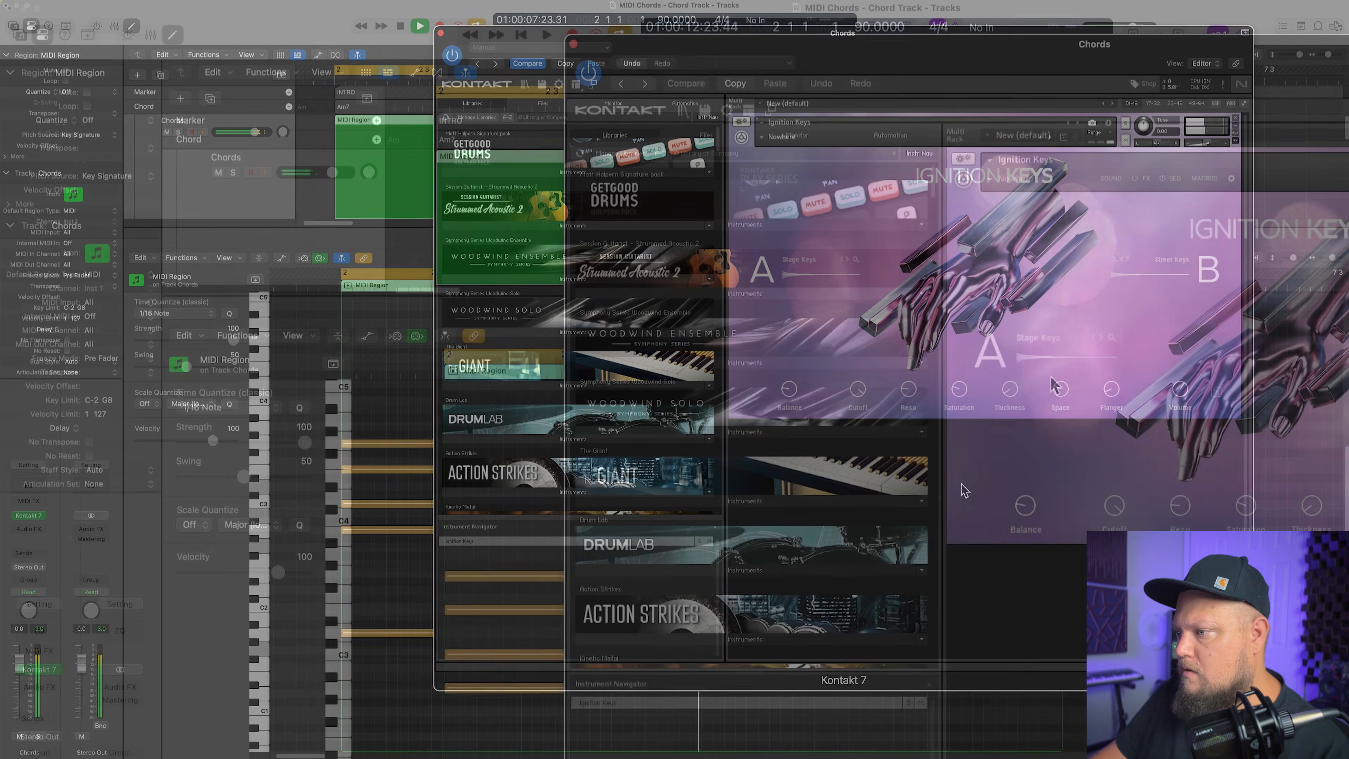
pyautogui.press('space')
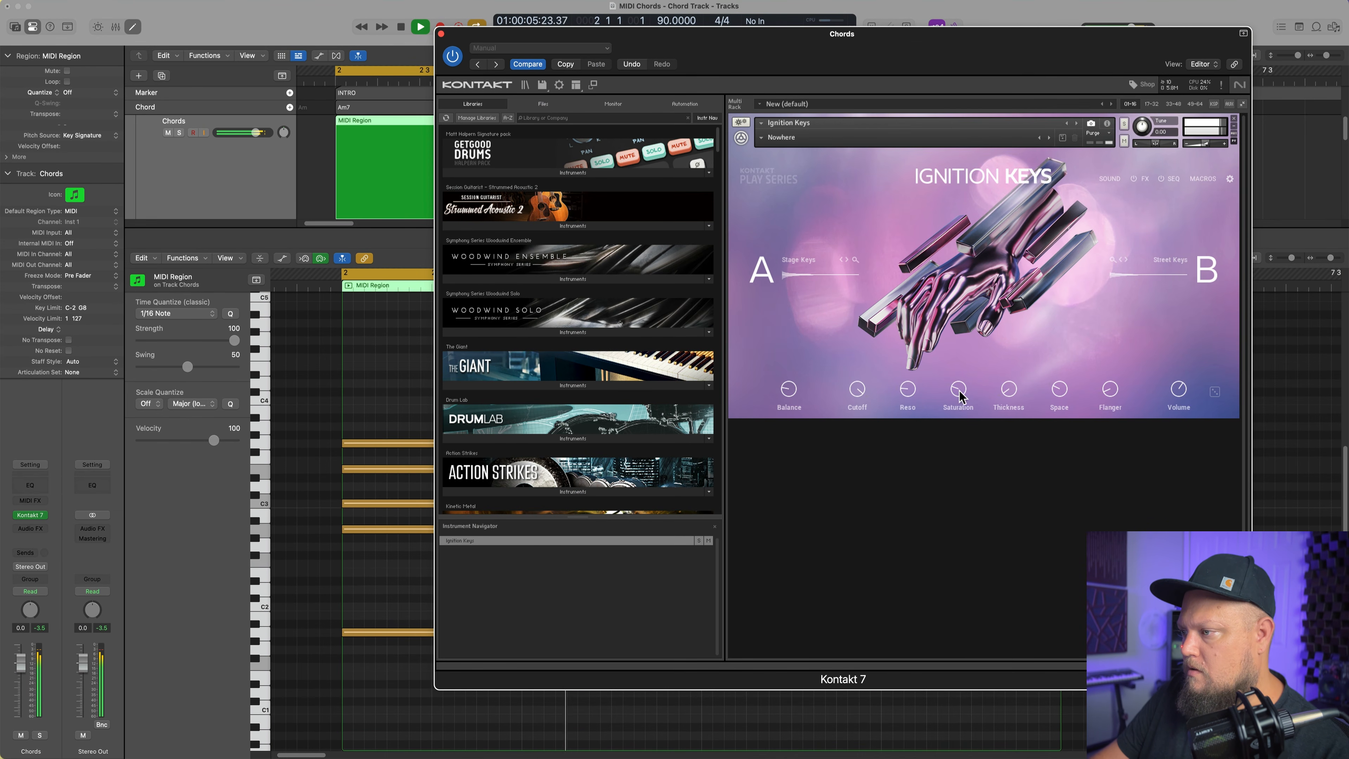
pyautogui.moveTo(1066, 395); pyautogui.dragTo(1061, 539)
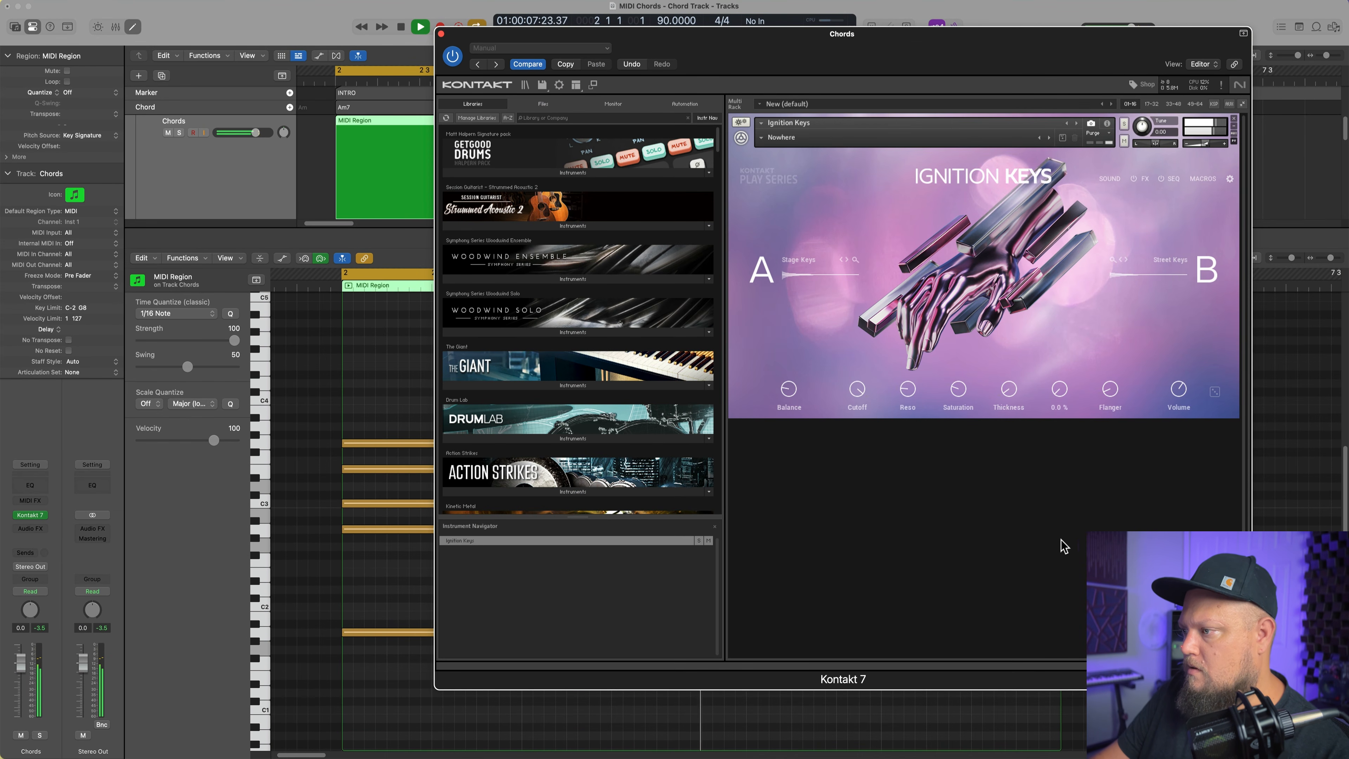
pyautogui.moveTo(1058, 395); pyautogui.dragTo(1071, 368)
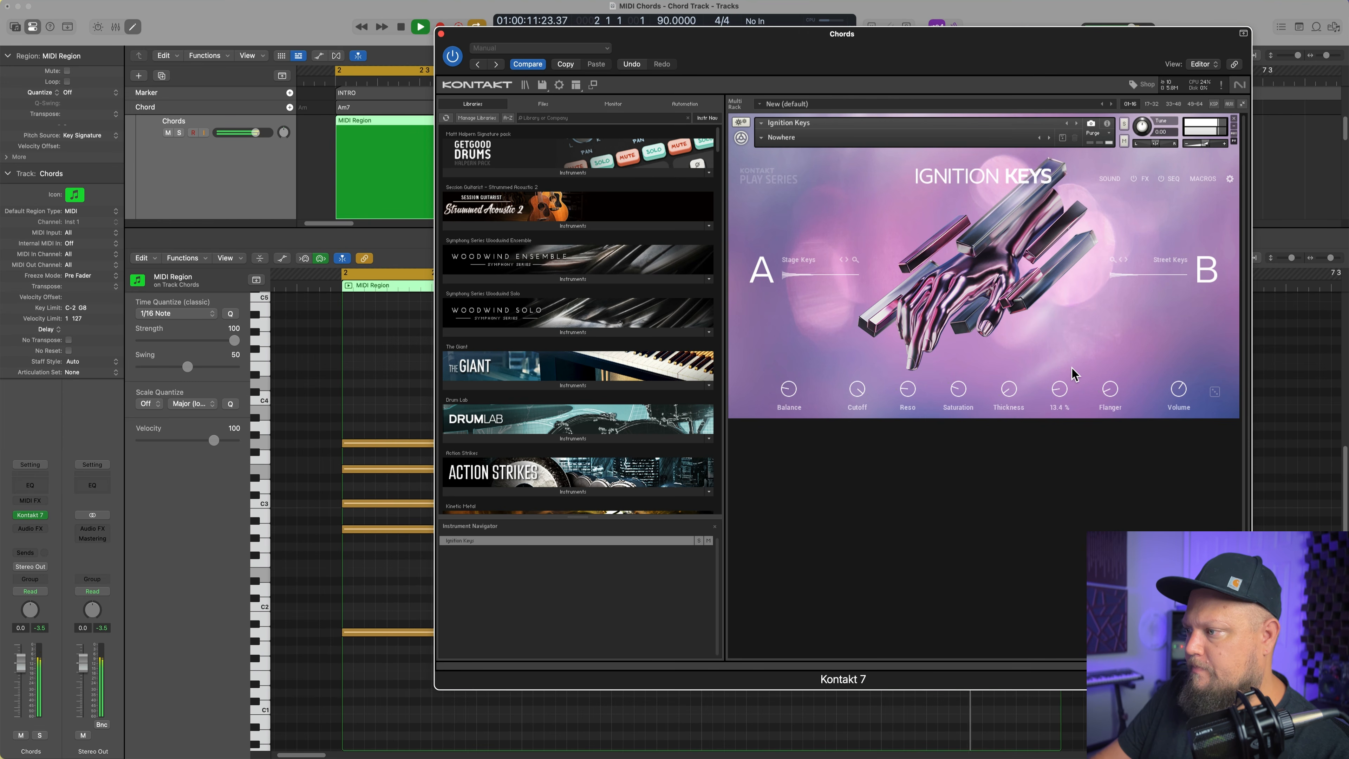
pyautogui.click(441, 34)
pyautogui.press('space')
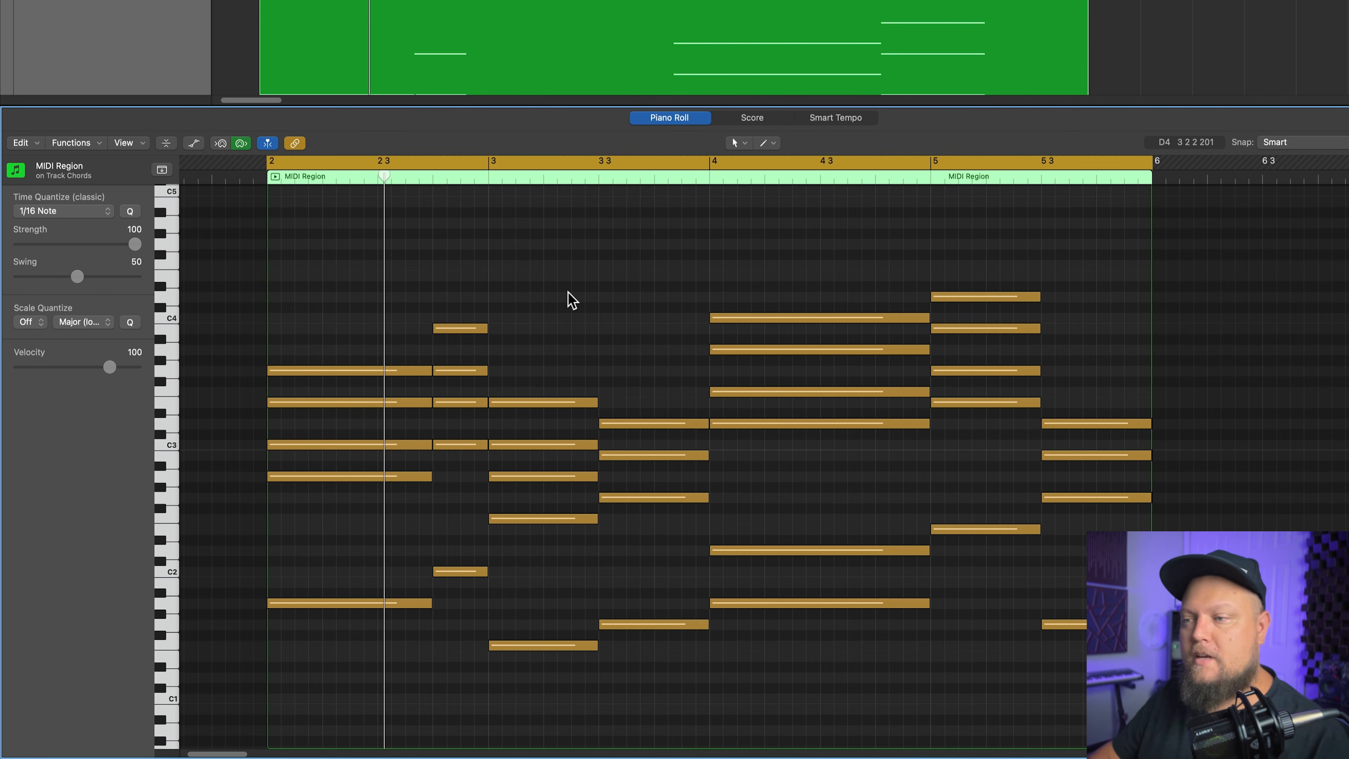
# Examine the low bass notes beneath the chords in bars 2 and 3 of the Piano Roll
pyautogui.press('super+Up')
pyautogui.press('super+Up')
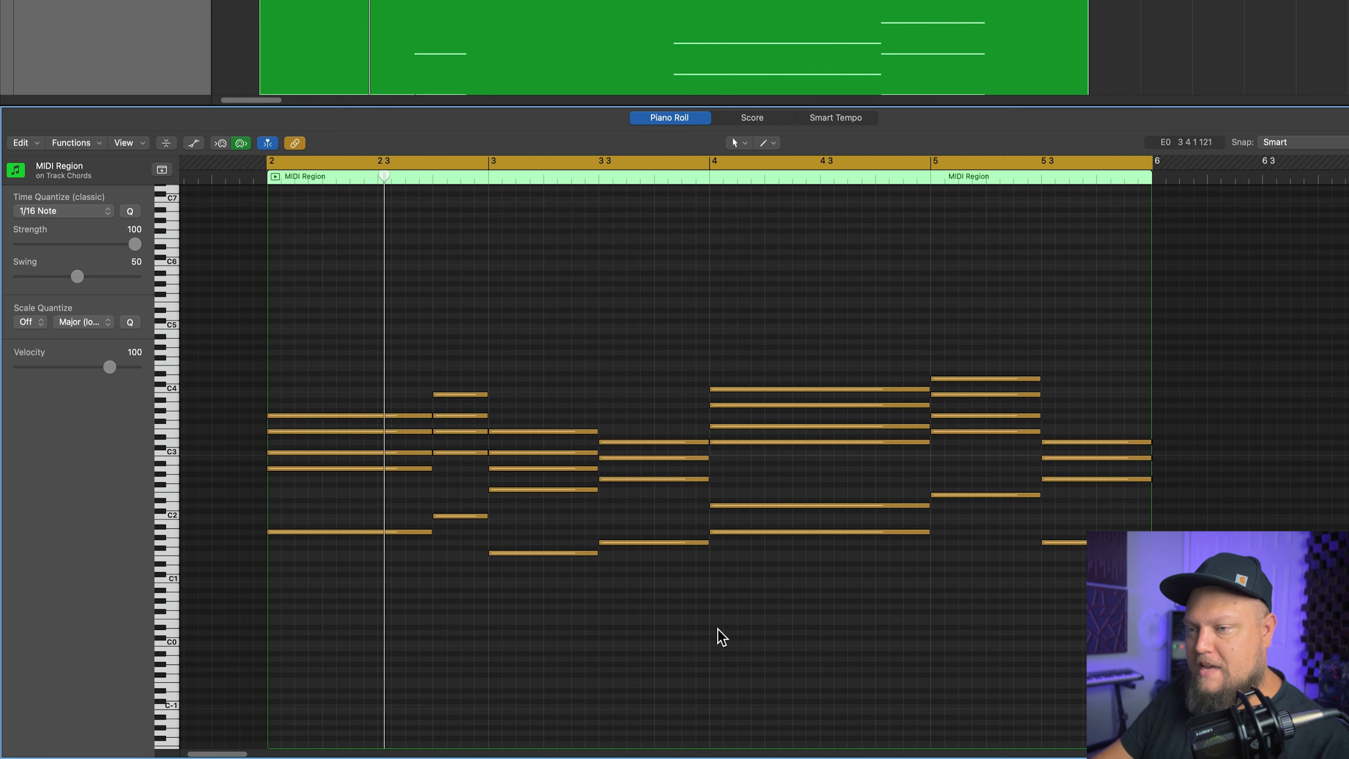
pyautogui.click(321, 531)
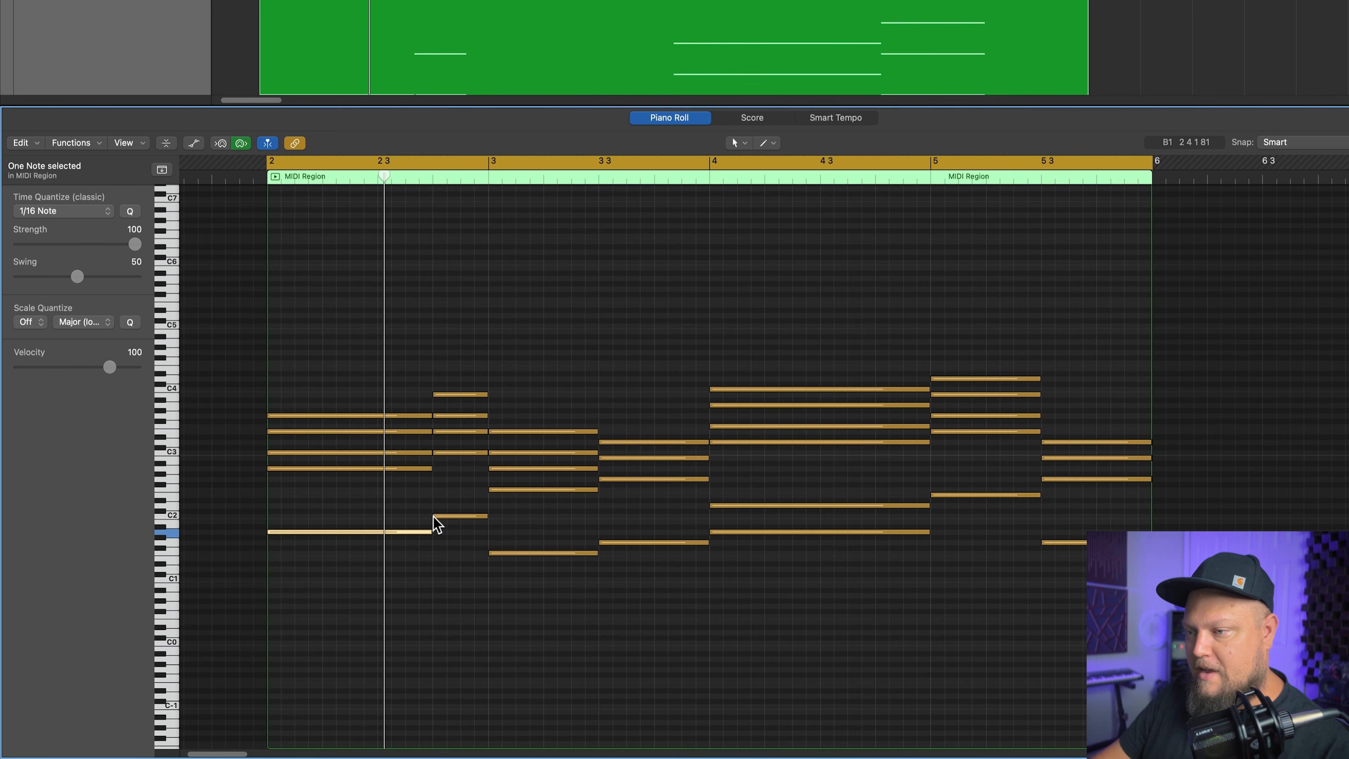
pyautogui.moveTo(340, 498); pyautogui.dragTo(338, 534)
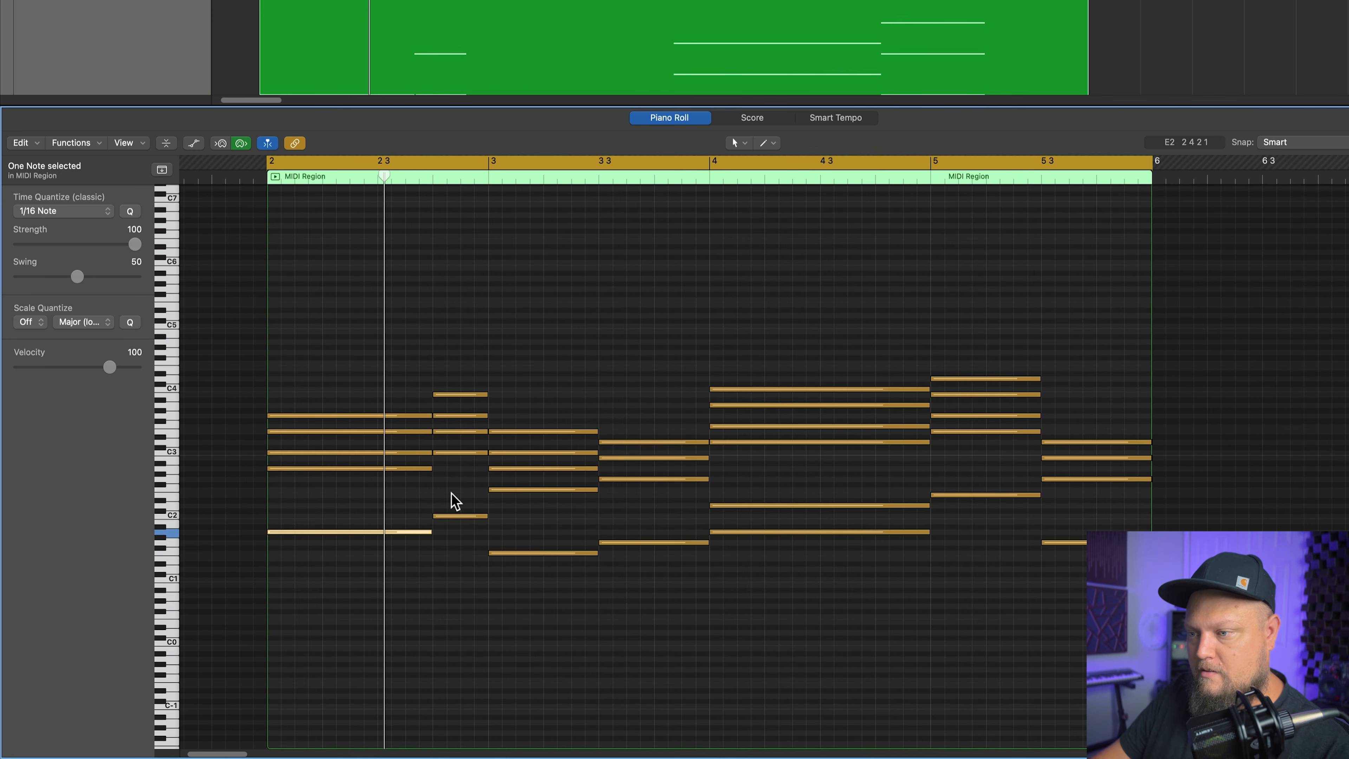
pyautogui.moveTo(452, 490); pyautogui.dragTo(457, 537)
pyautogui.moveTo(586, 518); pyautogui.dragTo(557, 560)
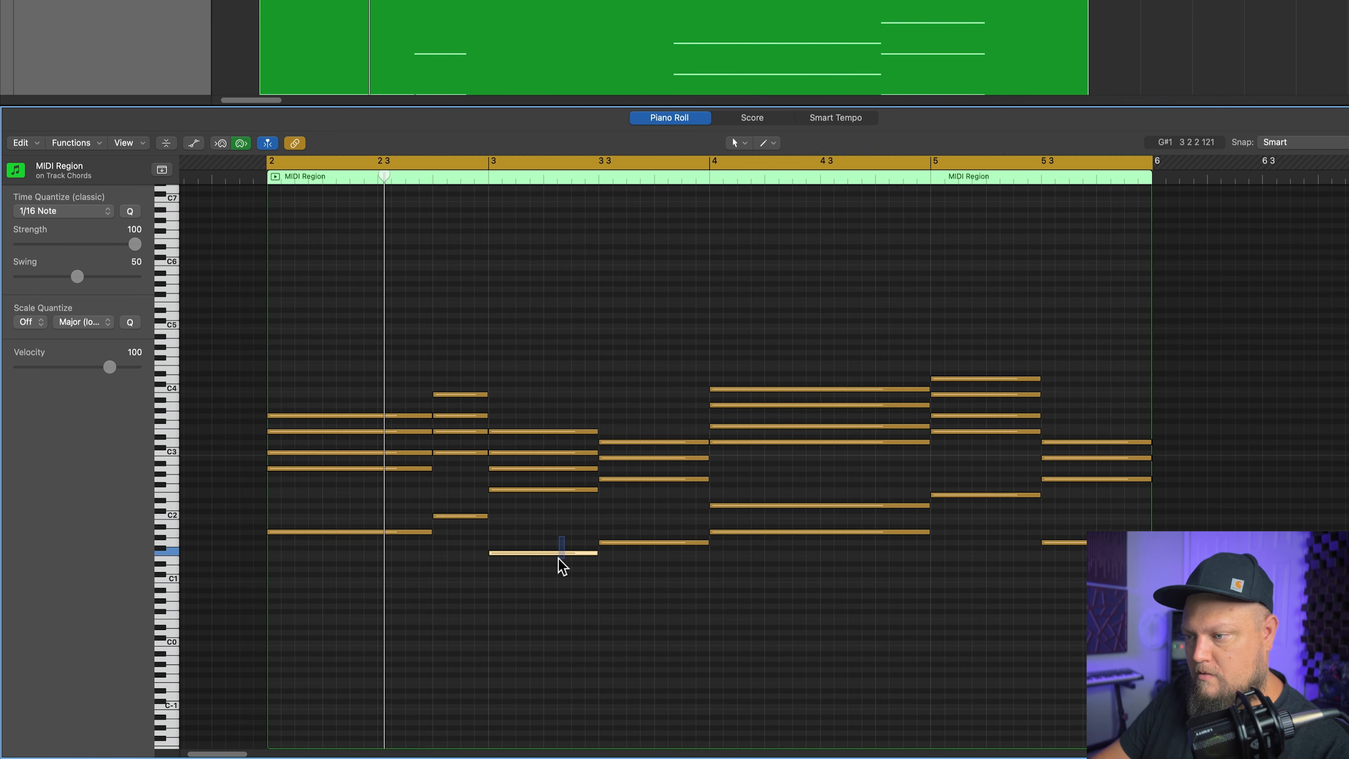
pyautogui.moveTo(629, 513); pyautogui.dragTo(629, 551)
pyautogui.click(412, 544)
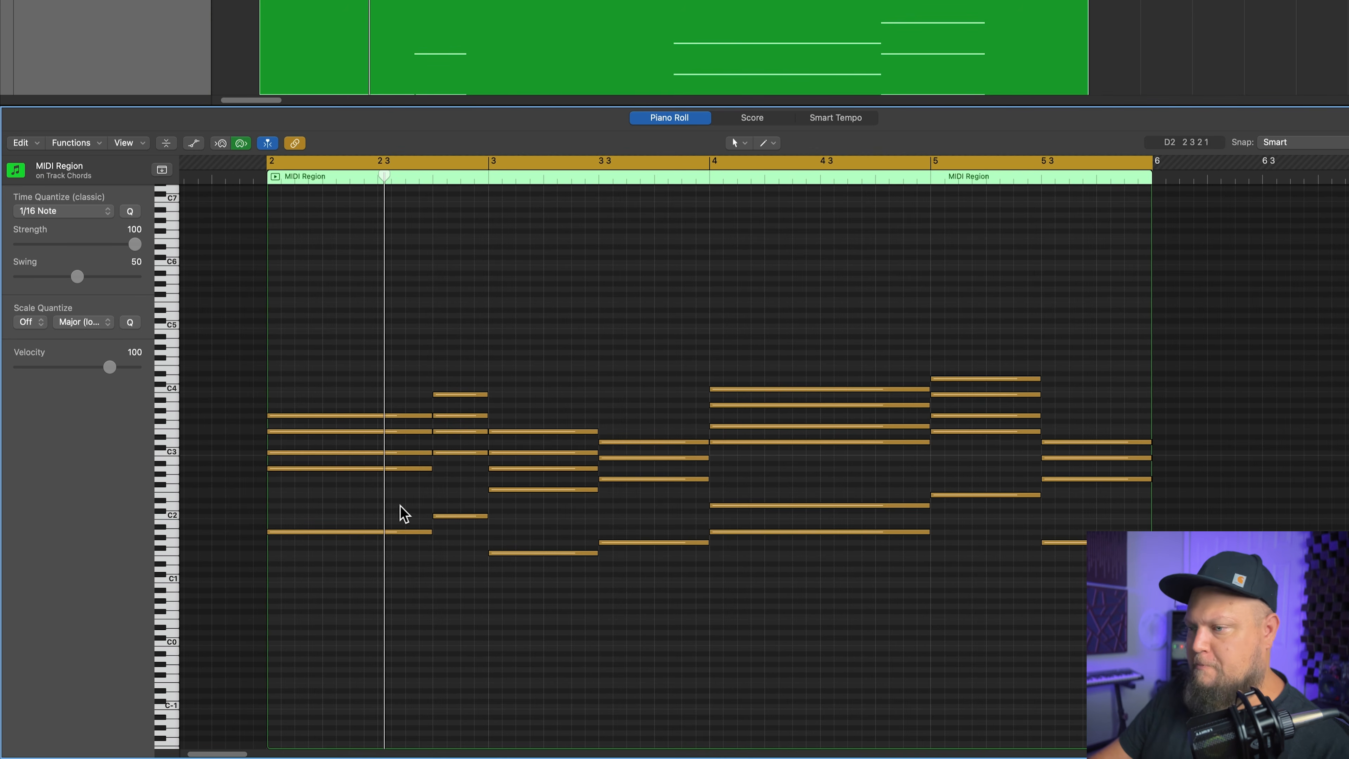
# Select the lowest bass note of every chord from bar 2 to bar 5 and transpose them down one octave
pyautogui.moveTo(357, 508); pyautogui.dragTo(460, 603)
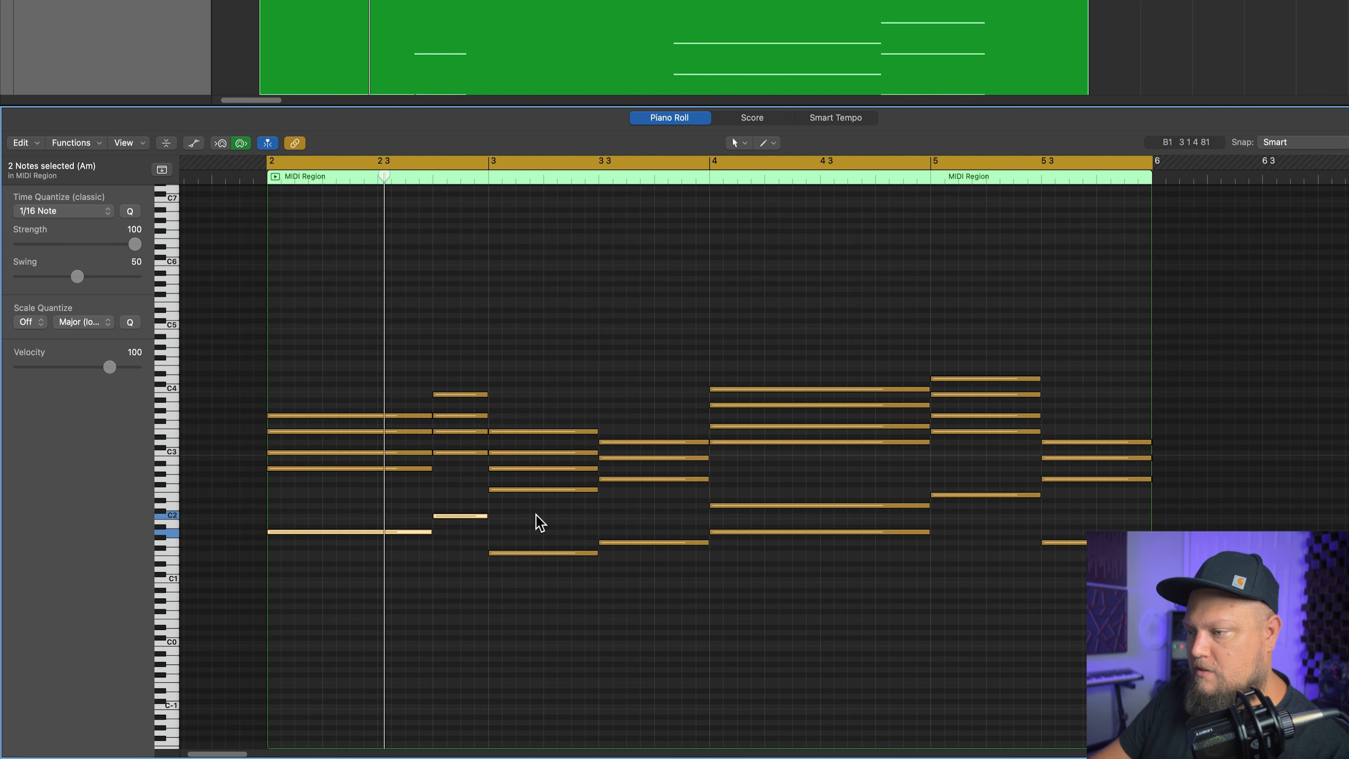
pyautogui.moveTo(536, 517); pyautogui.dragTo(741, 610)
pyautogui.keyDown('shift'); pyautogui.click(987, 495); pyautogui.keyUp('shift')
pyautogui.keyDown('shift'); pyautogui.click(1078, 542); pyautogui.keyUp('shift')
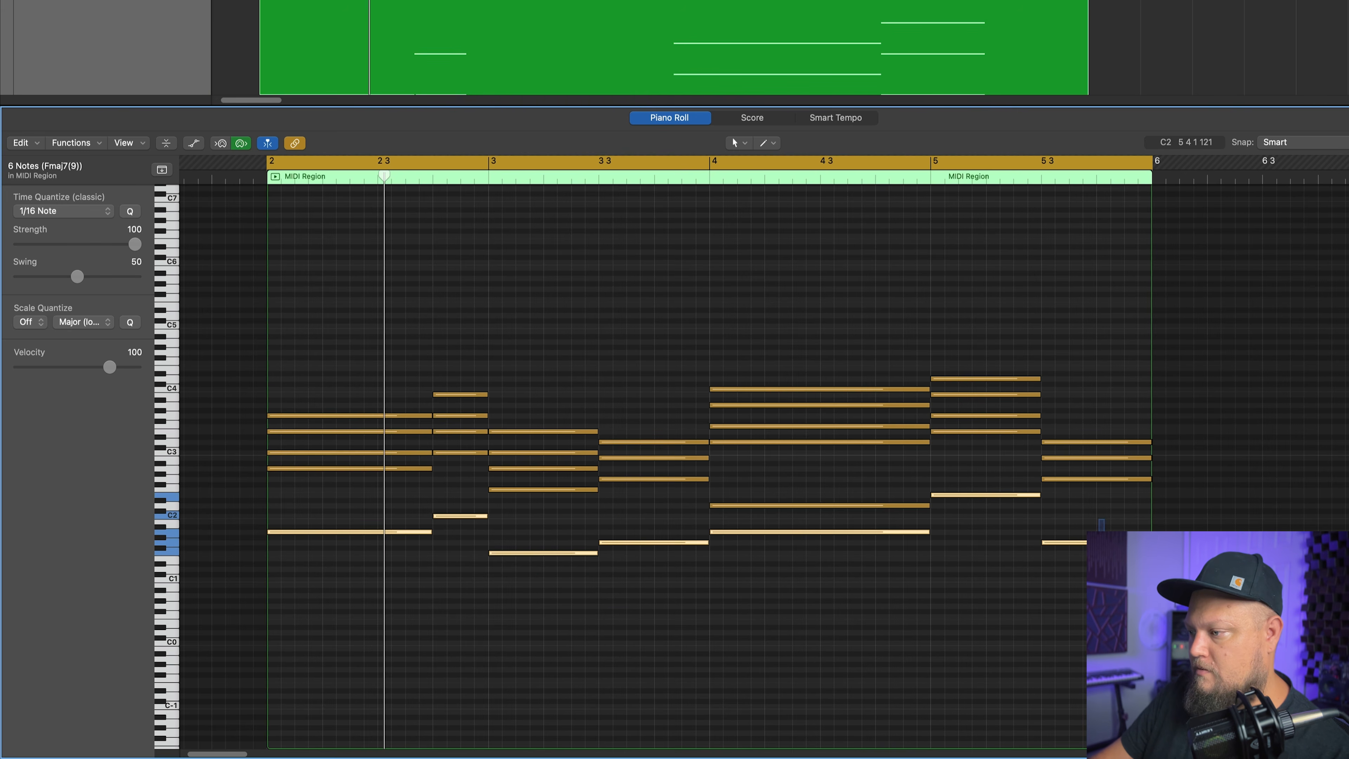
pyautogui.hotkey('alt', 'shift', 'Down')
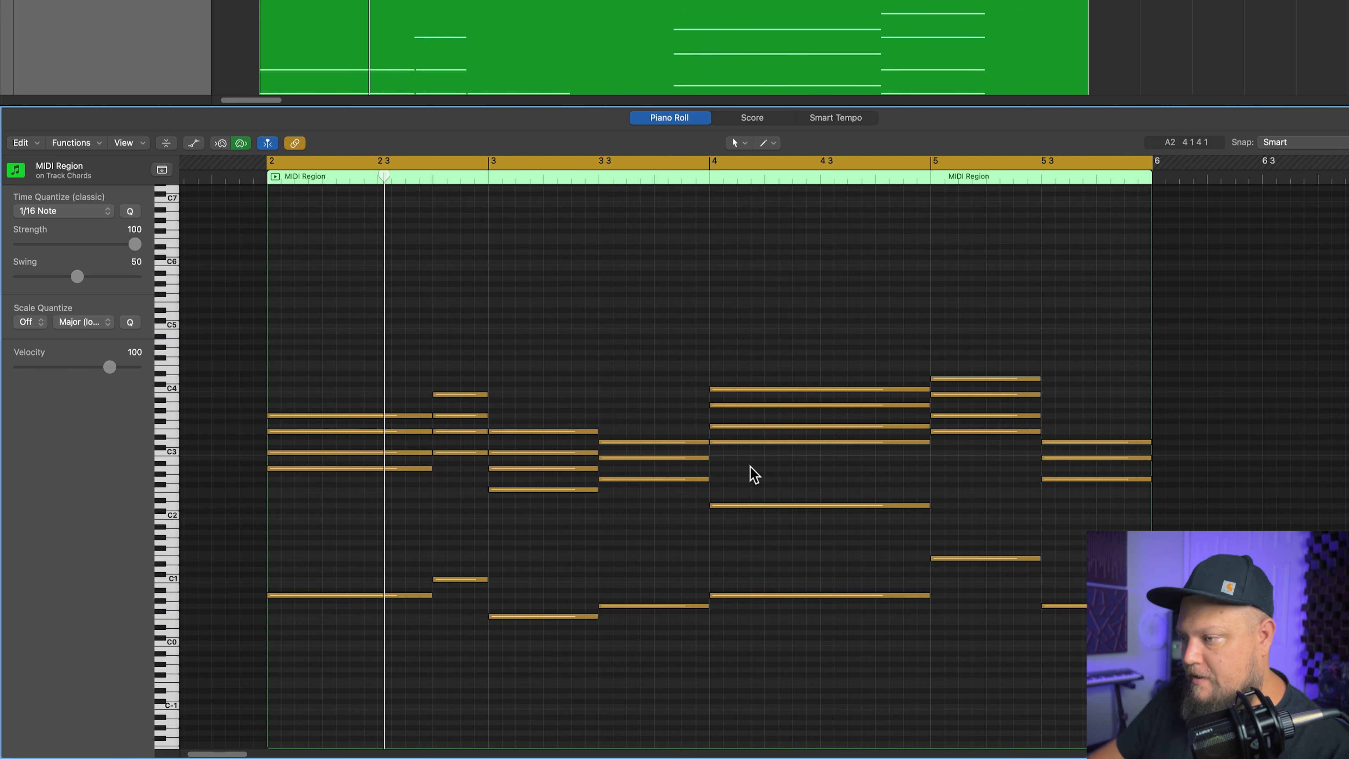
# Delete the D2 note from the chord at bar 4
pyautogui.press('super+Right')
pyautogui.press('super+Right')
pyautogui.press('super+Right')
pyautogui.hscroll(5, 746, 470)
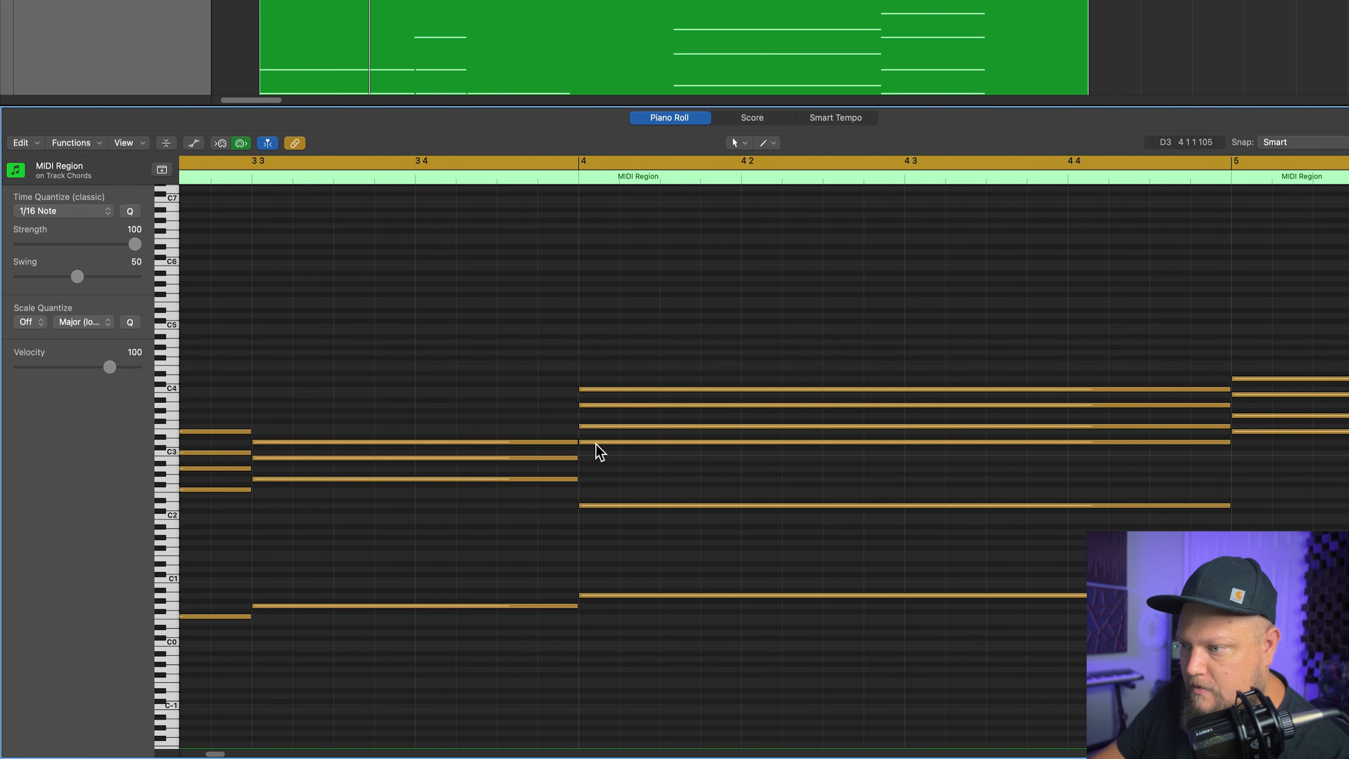
pyautogui.click(612, 506)
pyautogui.press('Delete')
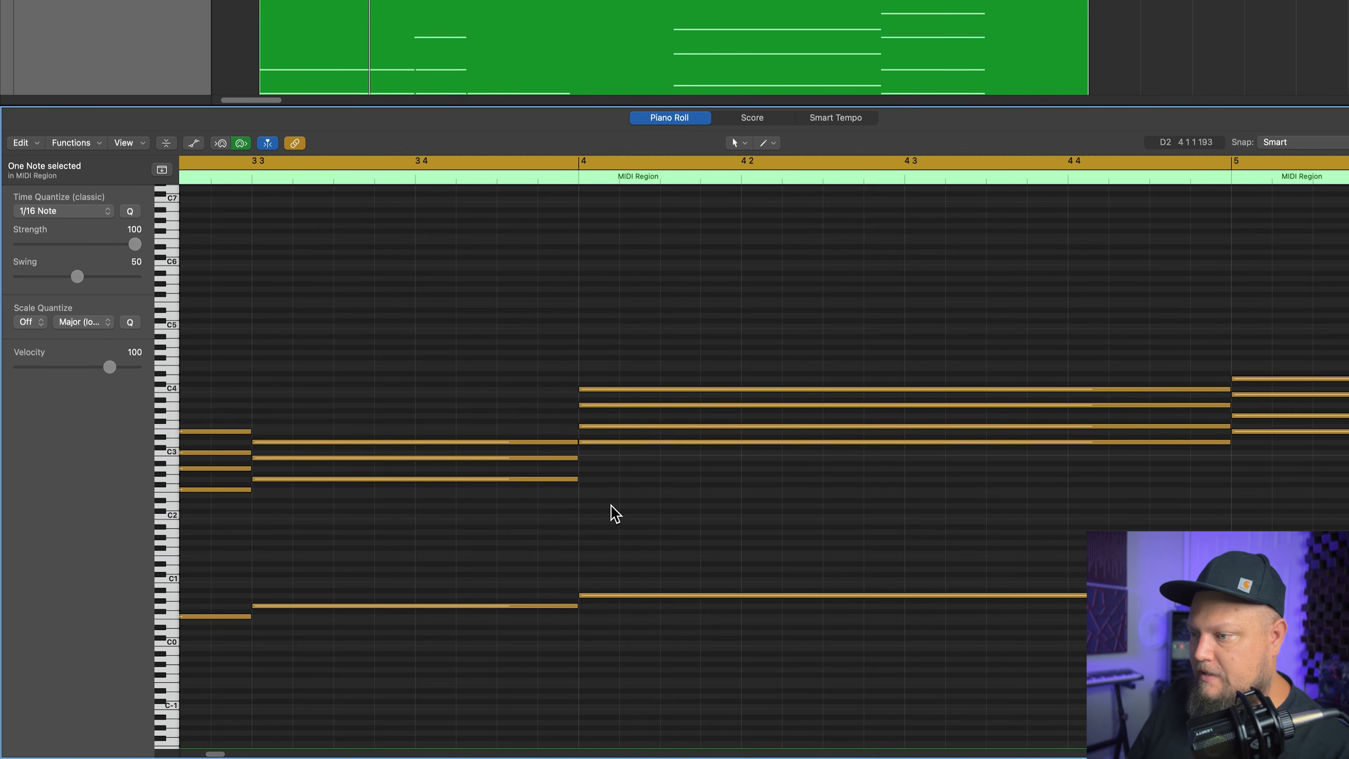
# Select the chord notes from A3 upward across the region and transpose them down one octave
pyautogui.press('super+Left')
pyautogui.press('super+Left')
pyautogui.press('super+Left')
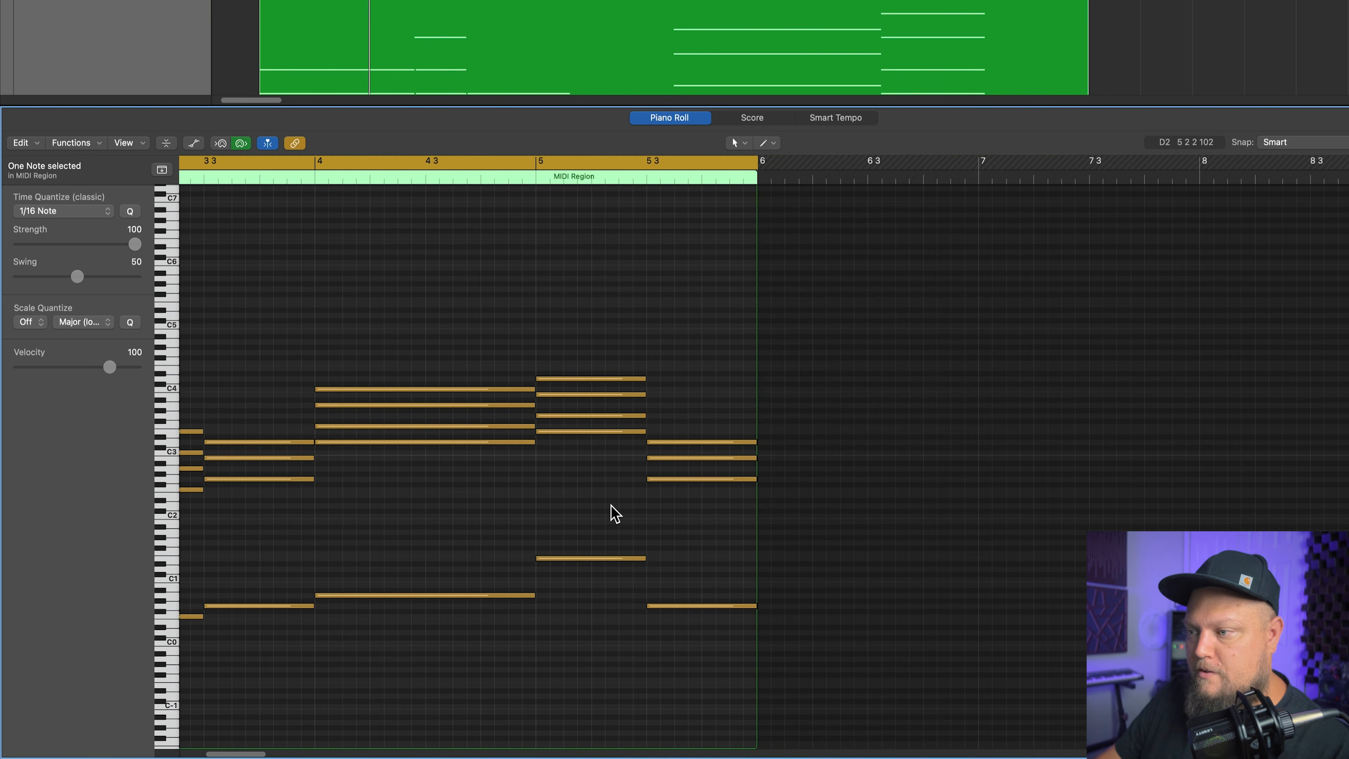
pyautogui.hscroll(-8, 613, 513)
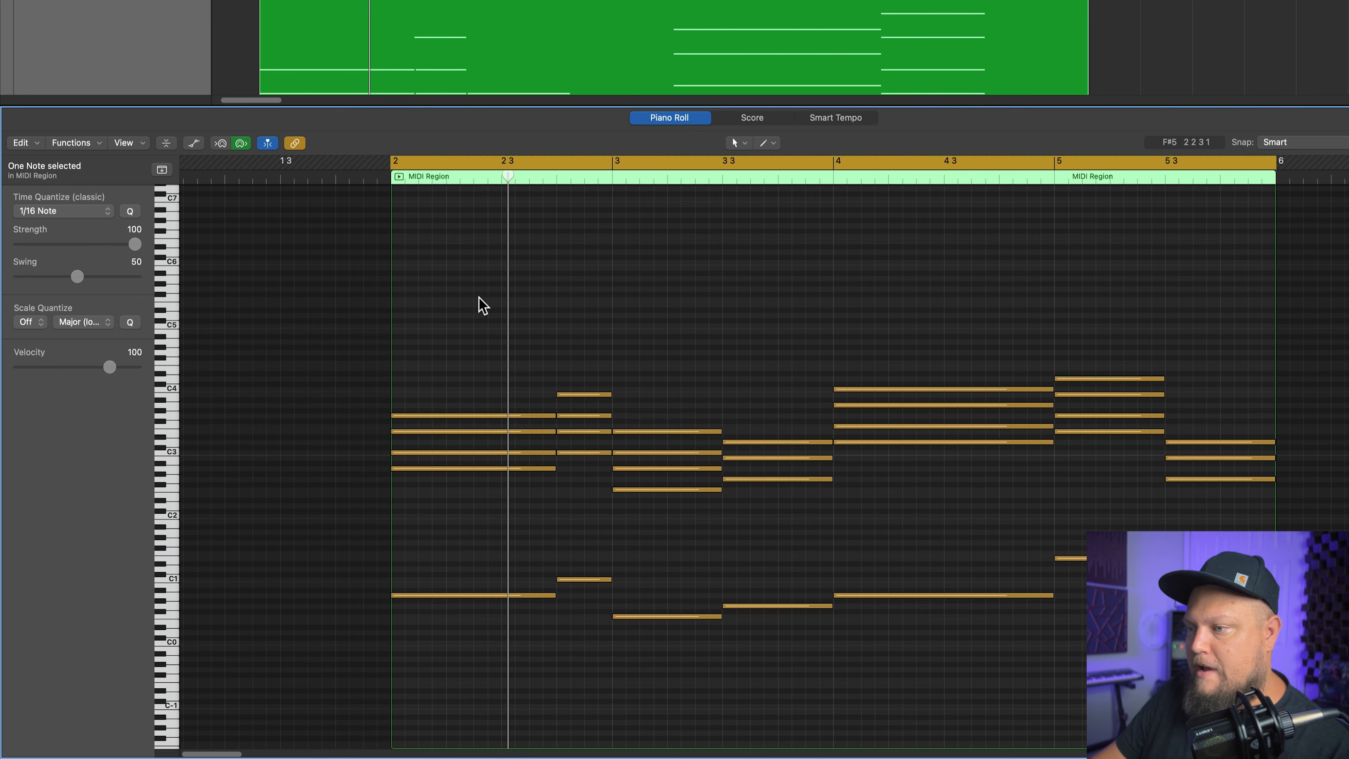
pyautogui.moveTo(472, 296); pyautogui.dragTo(1246, 368)
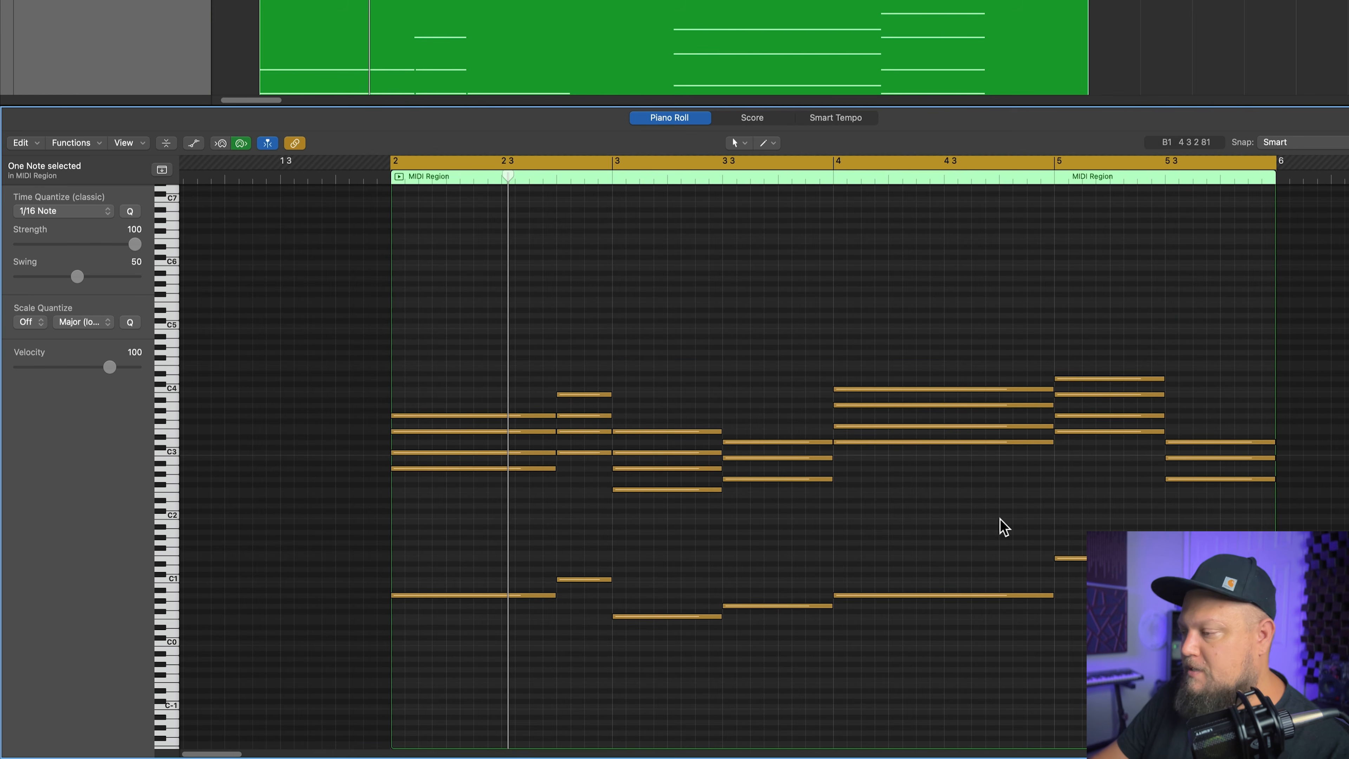
pyautogui.moveTo(527, 296); pyautogui.dragTo(1231, 406)
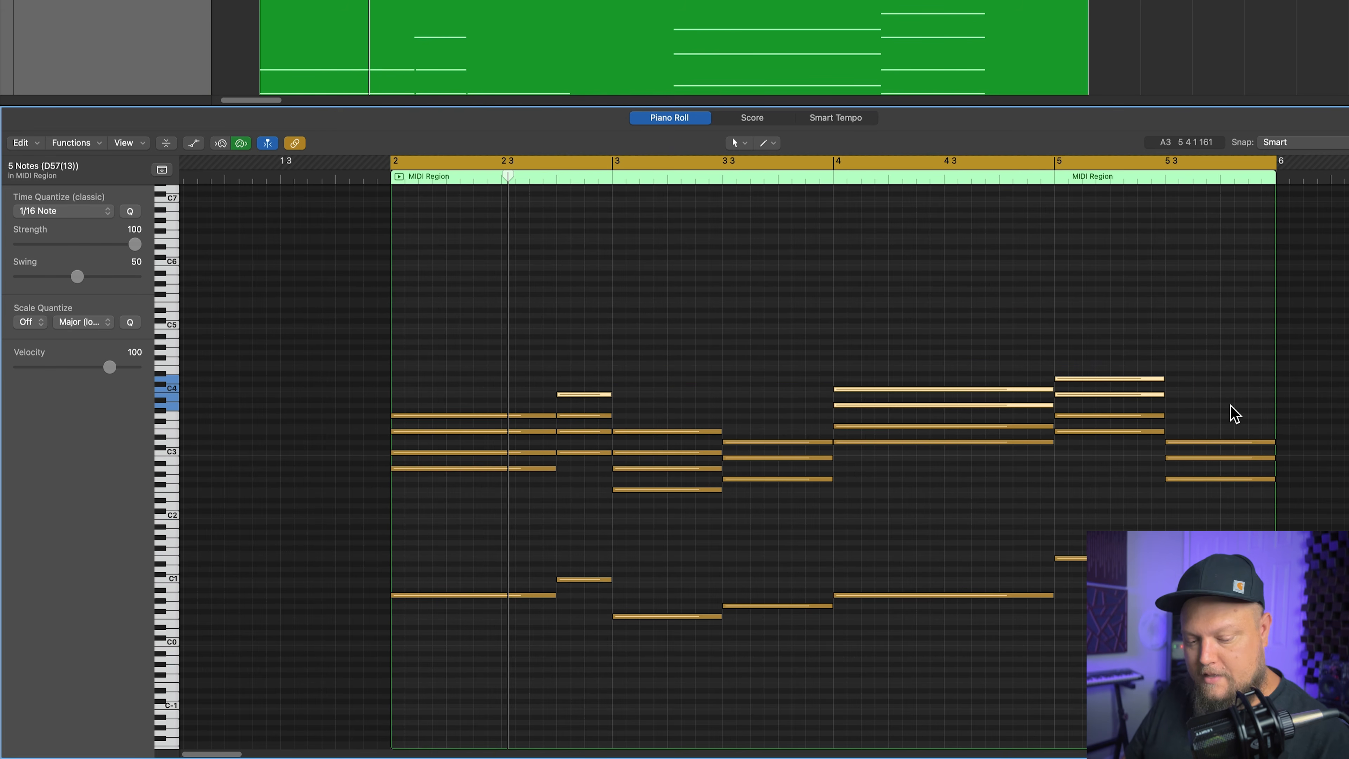
pyautogui.hotkey('alt', 'shift', 'Down')
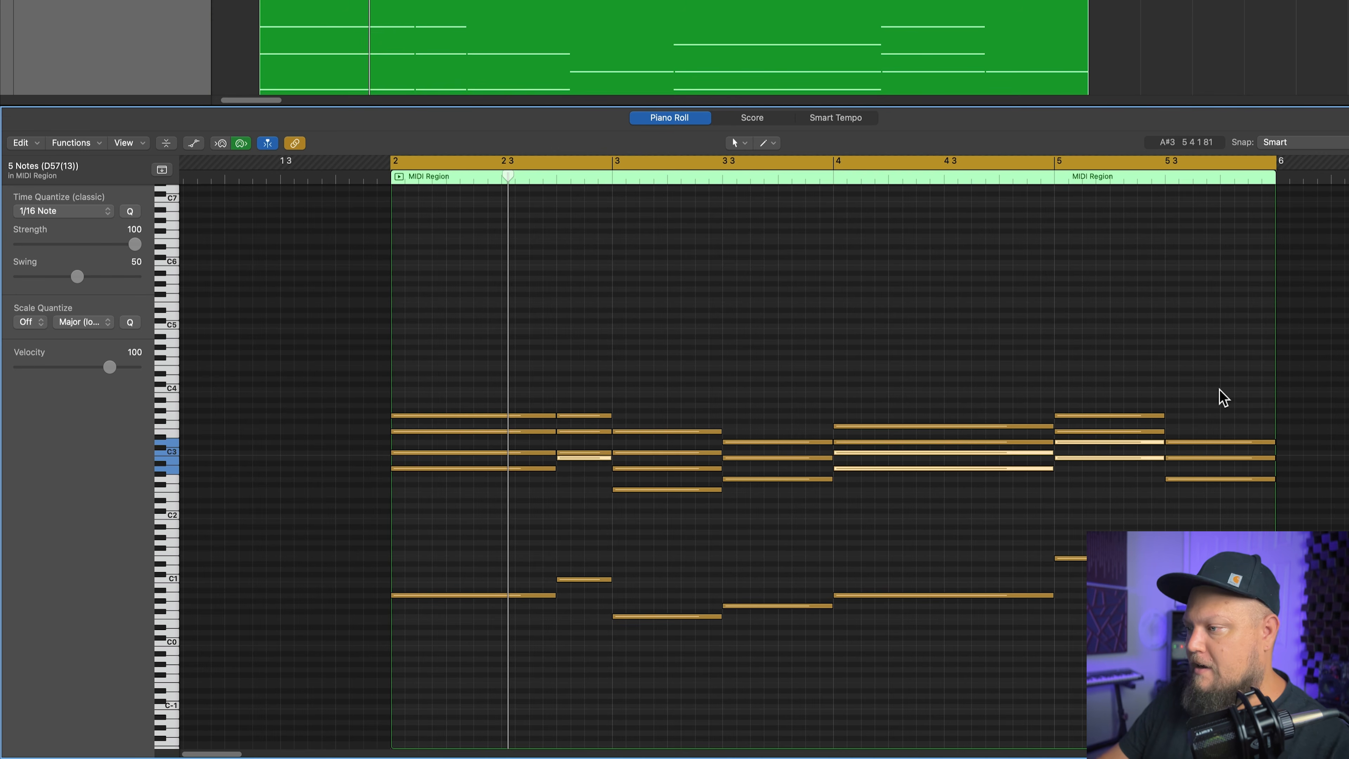
pyautogui.click(1219, 394)
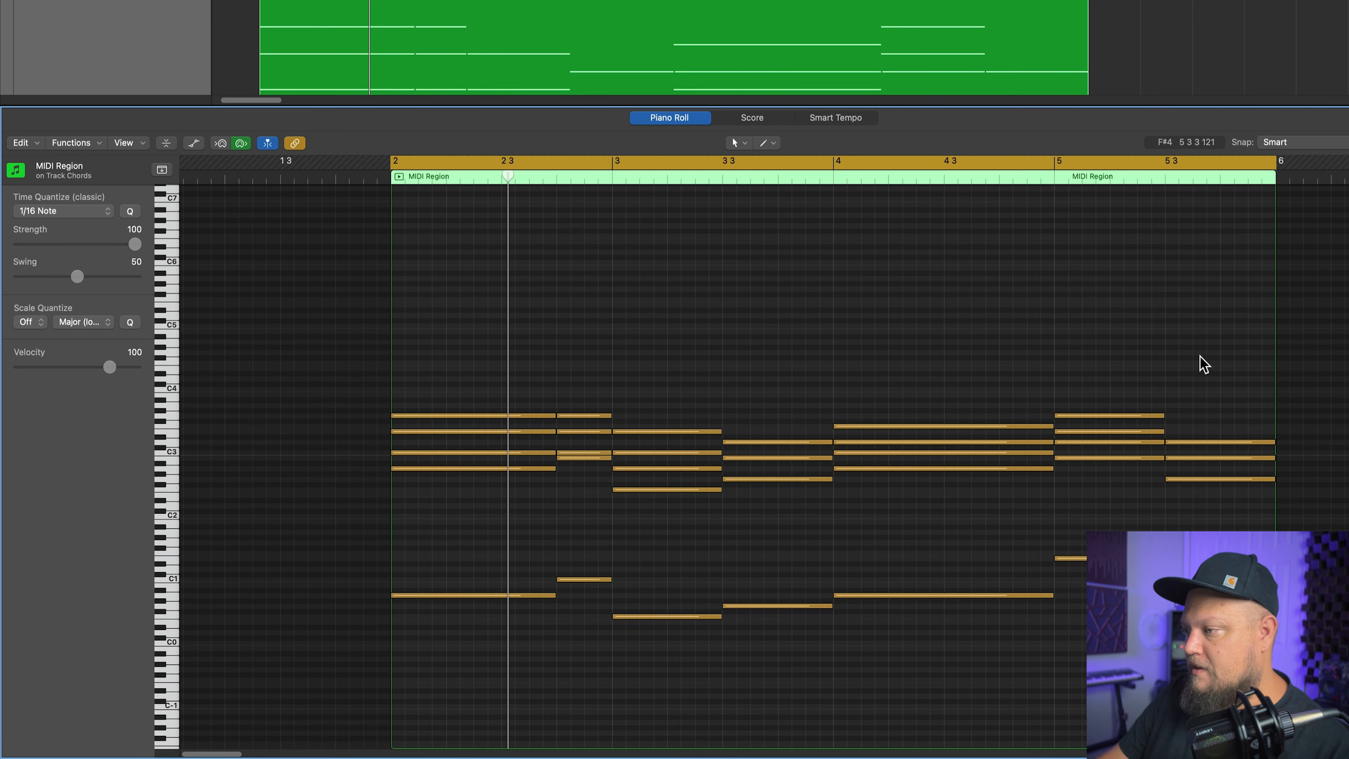
# Transpose the B2 note of the short chord at the end of bar 2 up one octave and play back the region
pyautogui.click(584, 457)
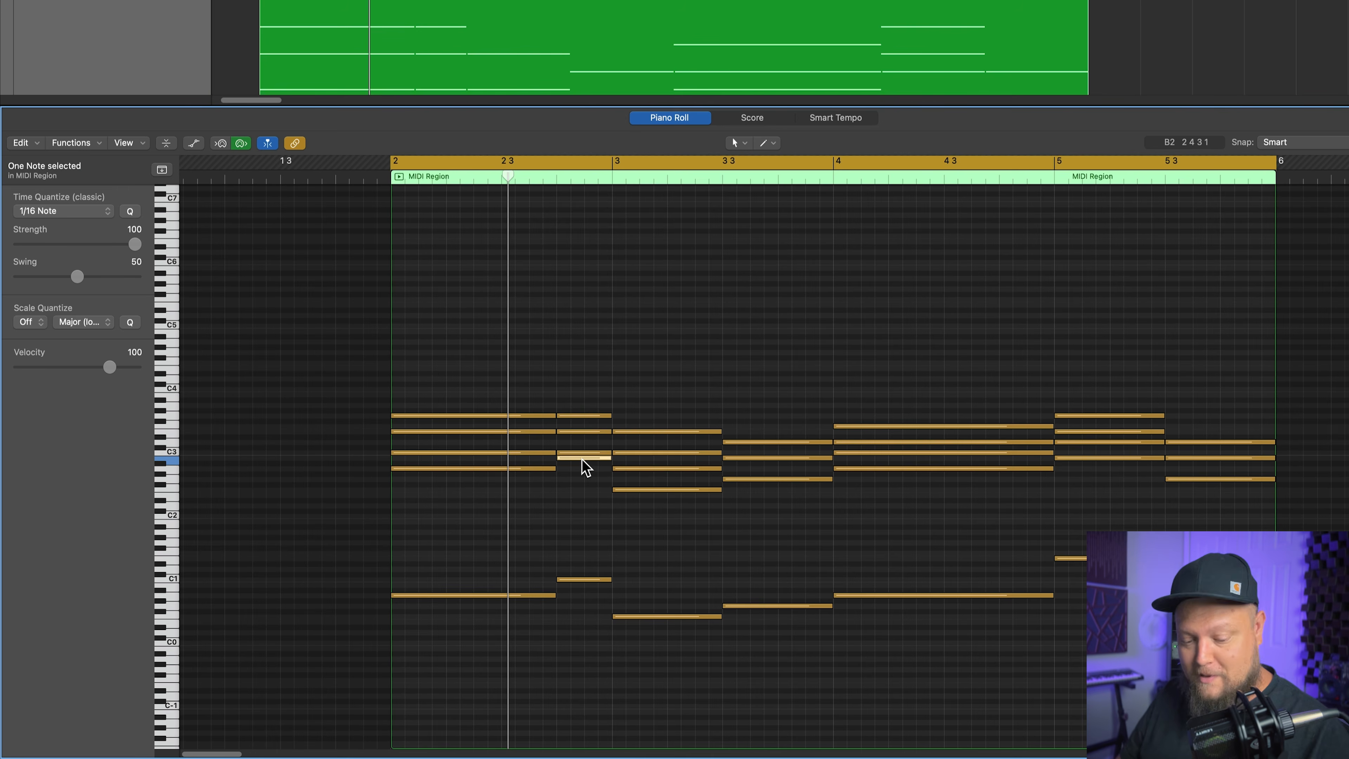
pyautogui.hotkey('alt', 'shift', 'Up')
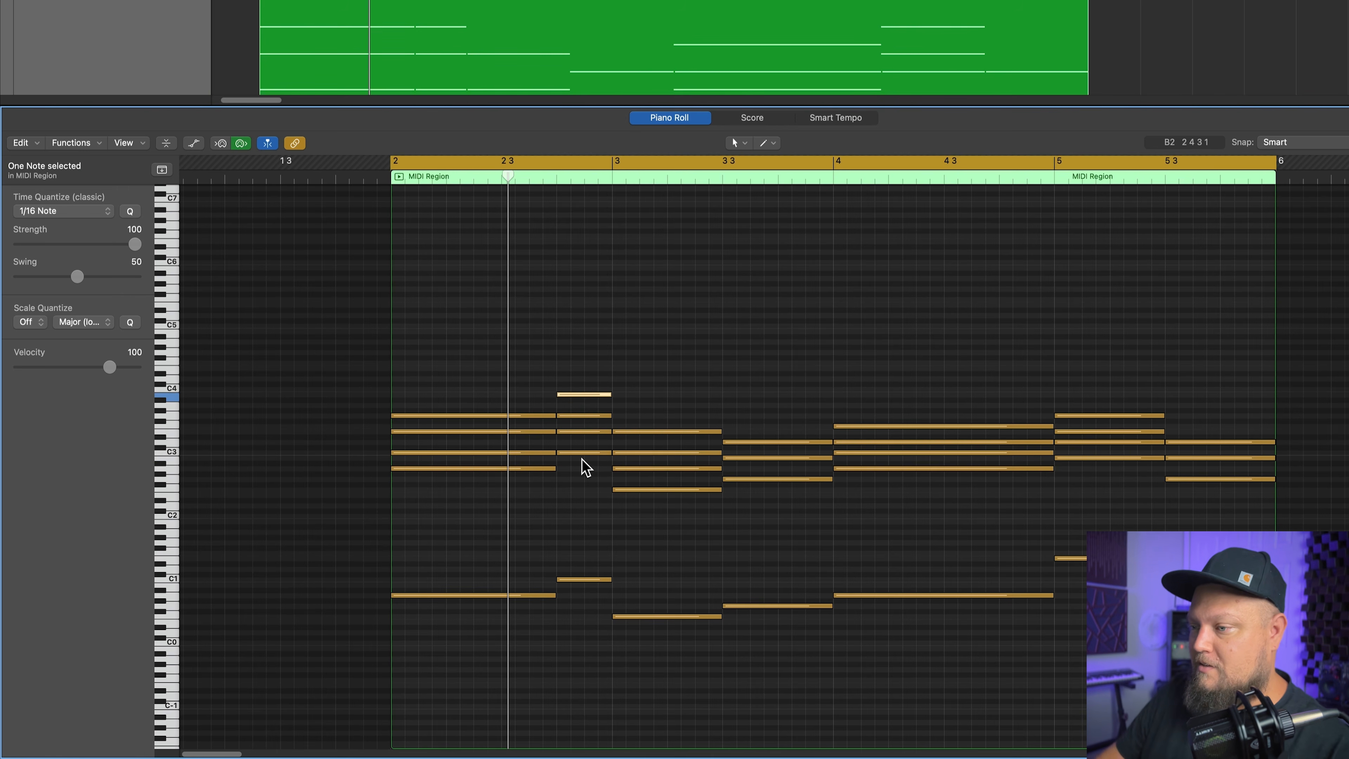
pyautogui.click(699, 331)
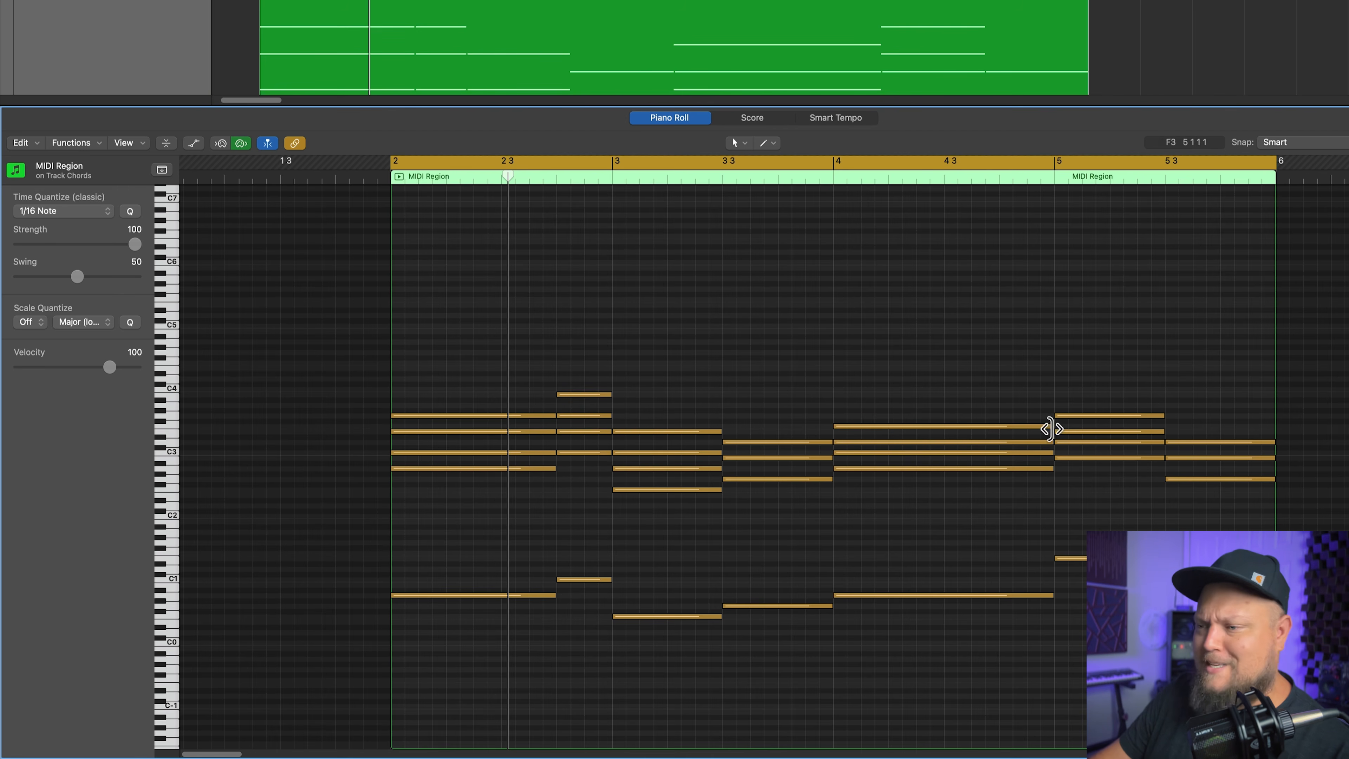
pyautogui.press('space')
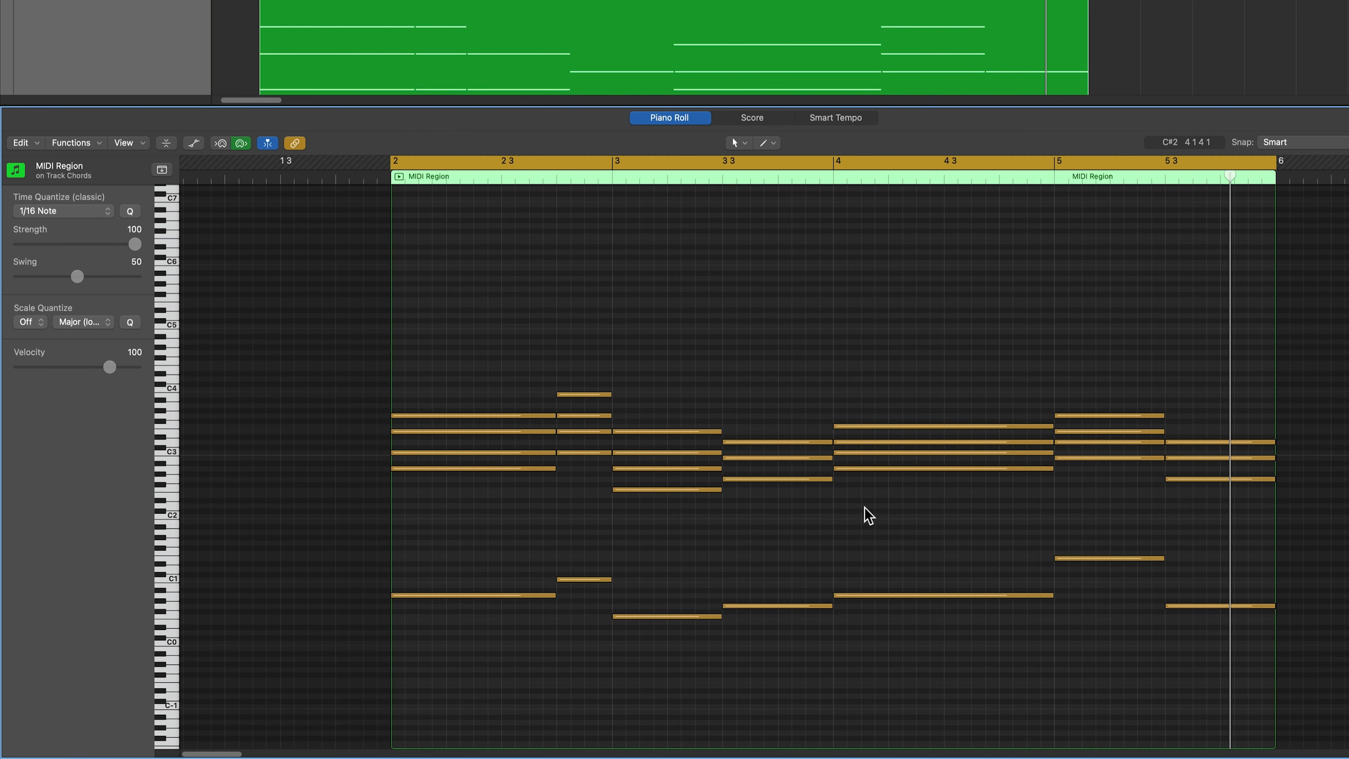
# Transpose the A2 note of the bar 4 chord up one octave and play back the revised voicing
pyautogui.click(856, 469)
pyautogui.hotkey('alt', 'shift', 'Up')
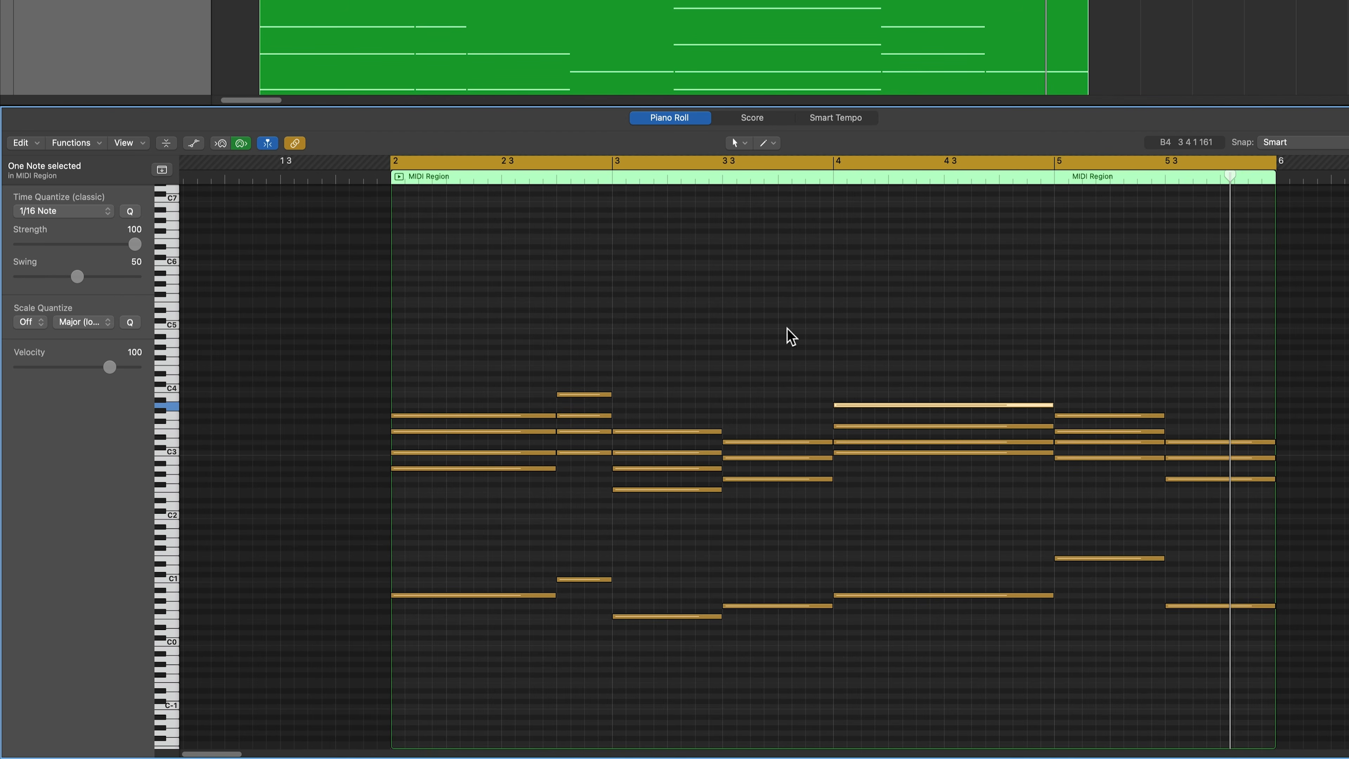
pyautogui.click(769, 322)
pyautogui.press('space')
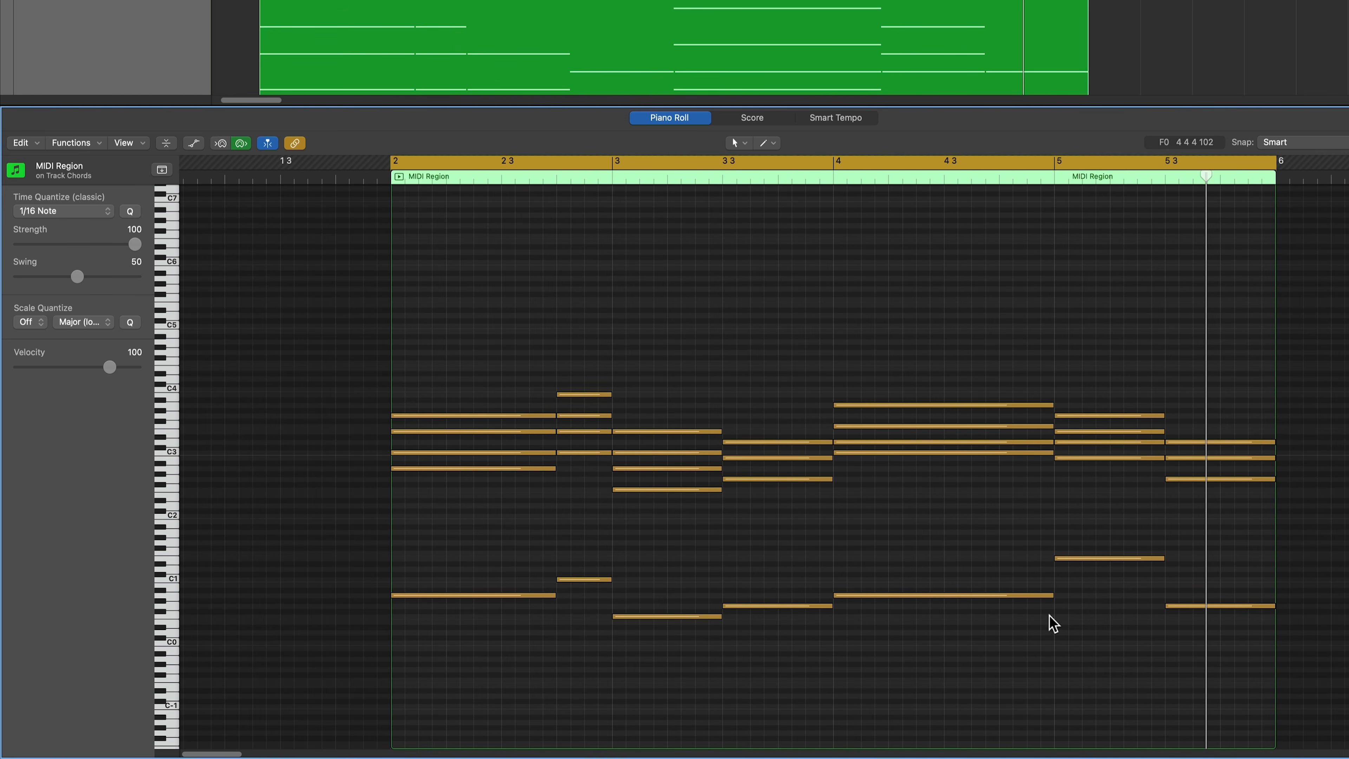
# Shorten the bar 4 bass note to three beats and add a one-beat B1 passing note on beat 4
pyautogui.moveTo(1049, 596); pyautogui.dragTo(997, 612)
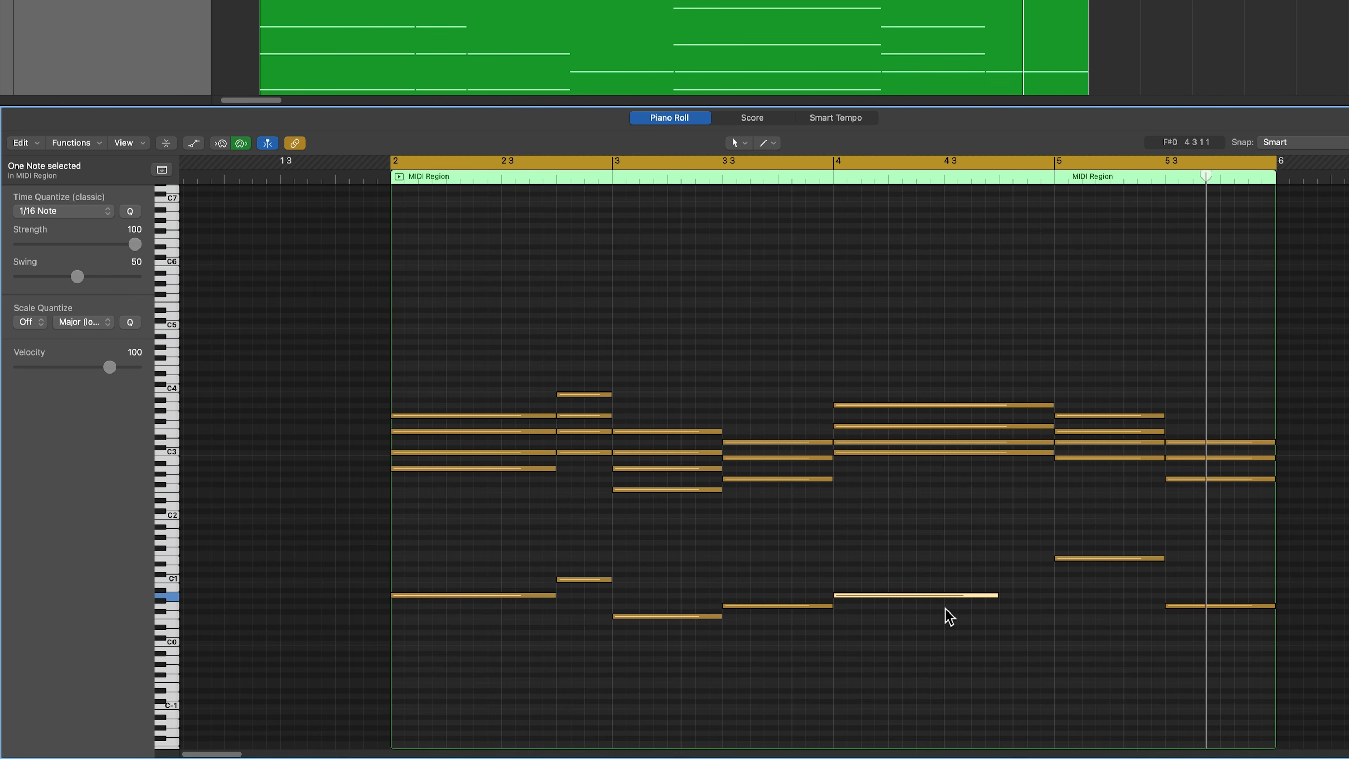
pyautogui.click(1063, 558)
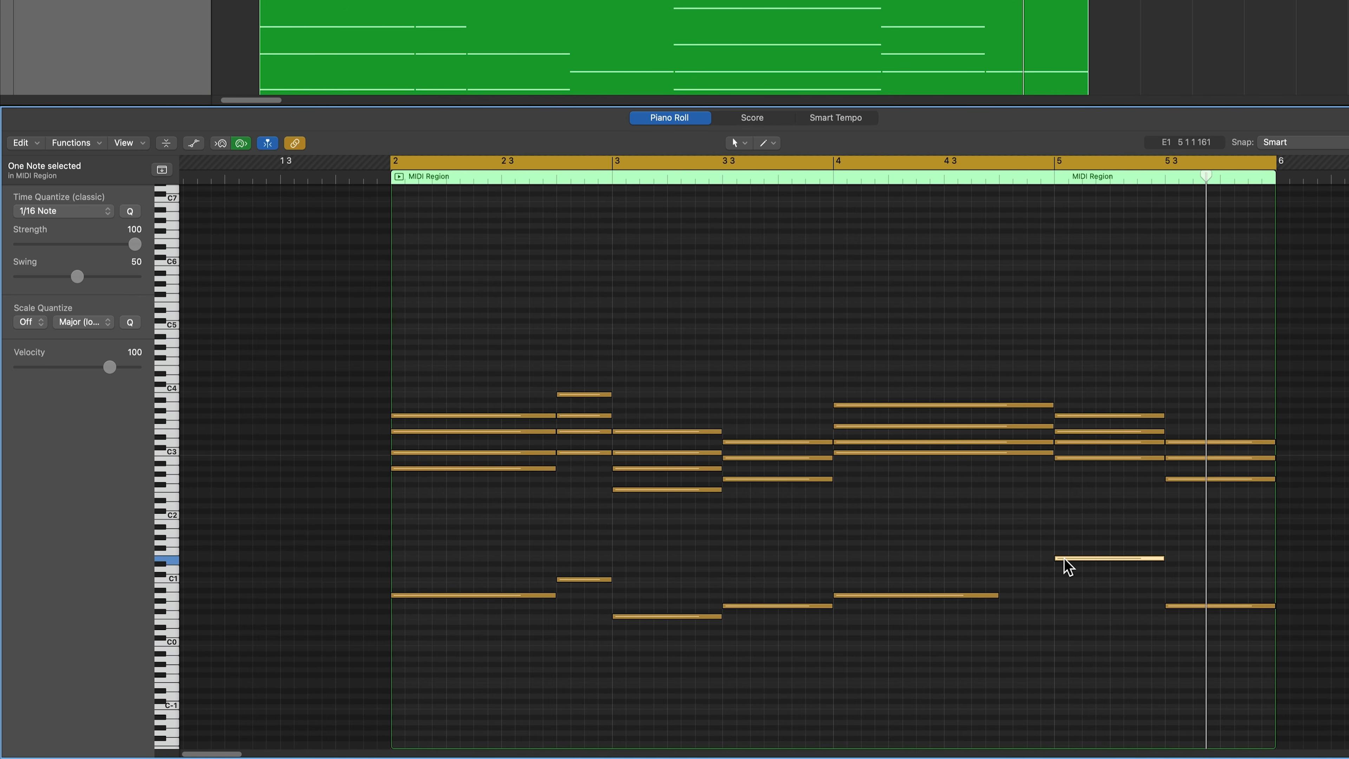
pyautogui.press('super+Down')
pyautogui.press('super+Down')
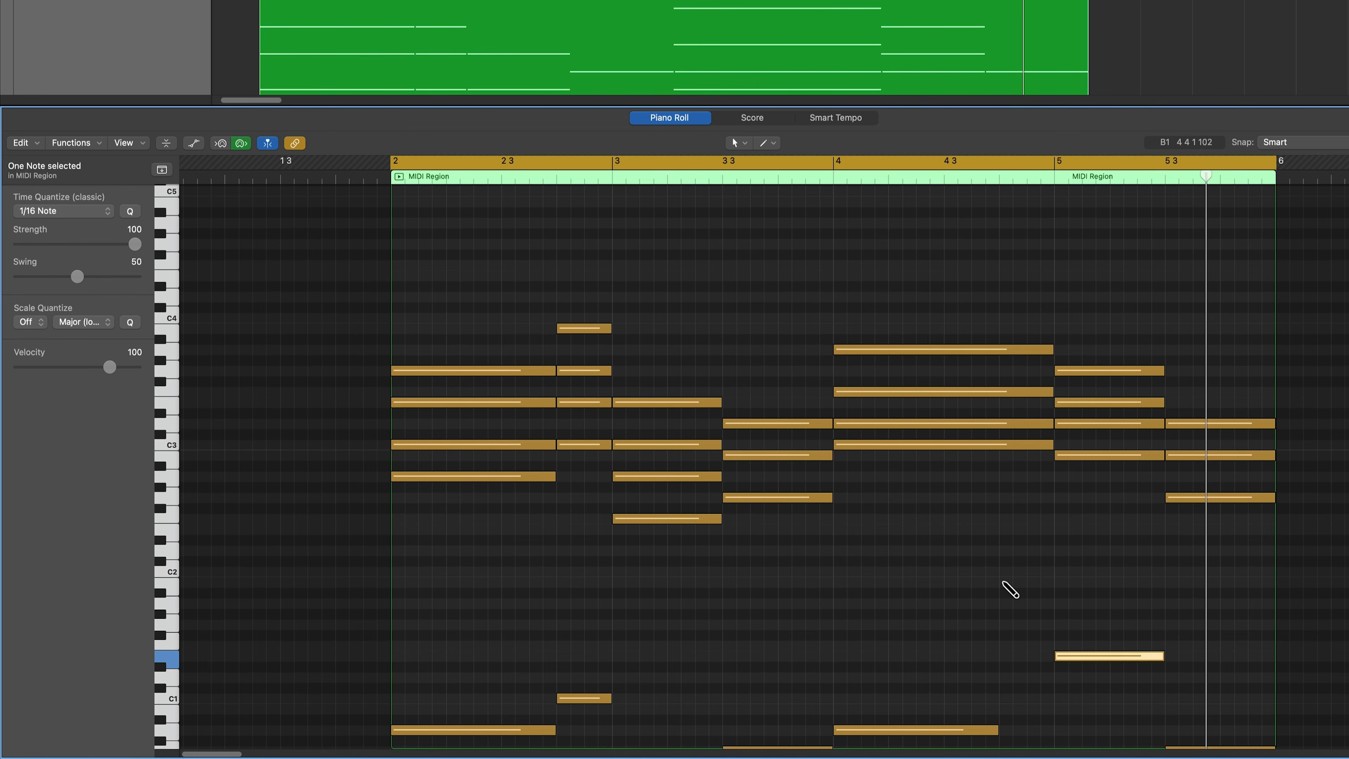
pyautogui.moveTo(1007, 583); pyautogui.dragTo(959, 589)
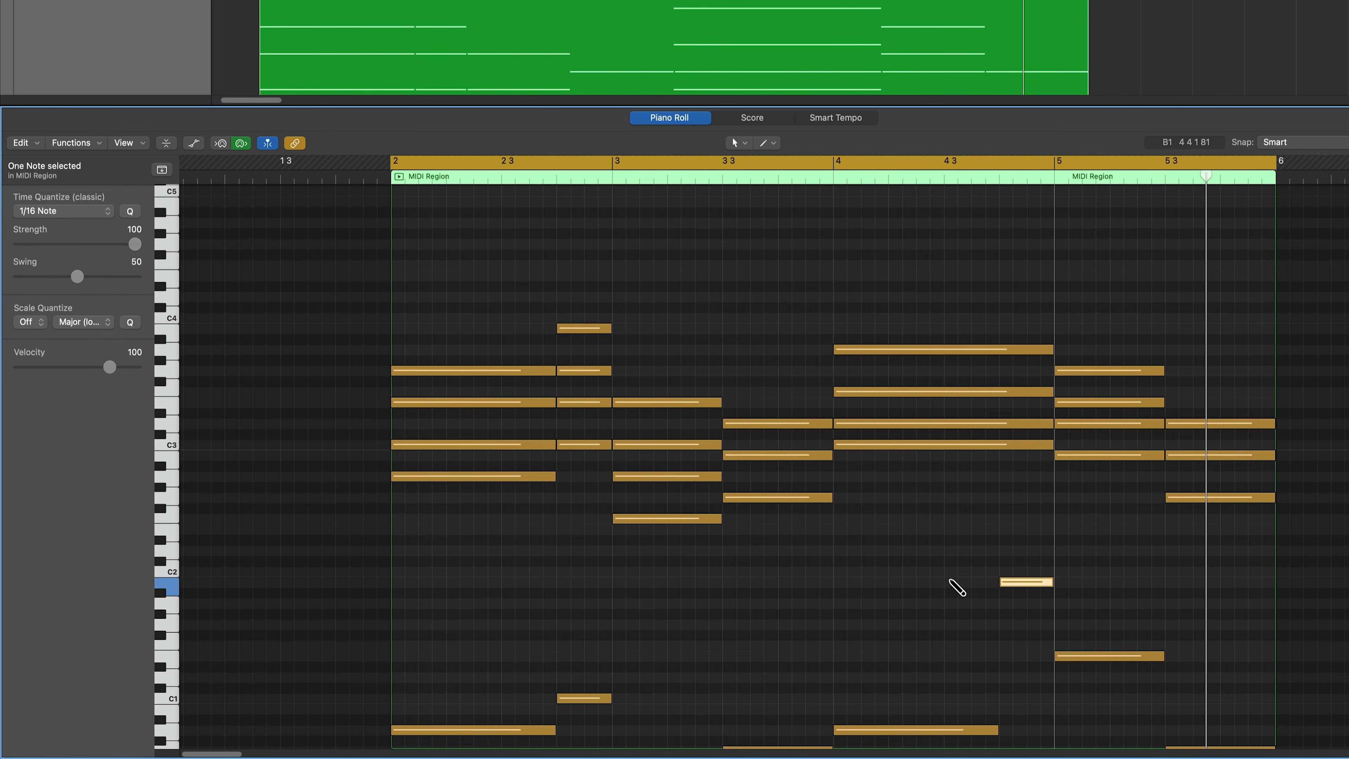
pyautogui.click(922, 600)
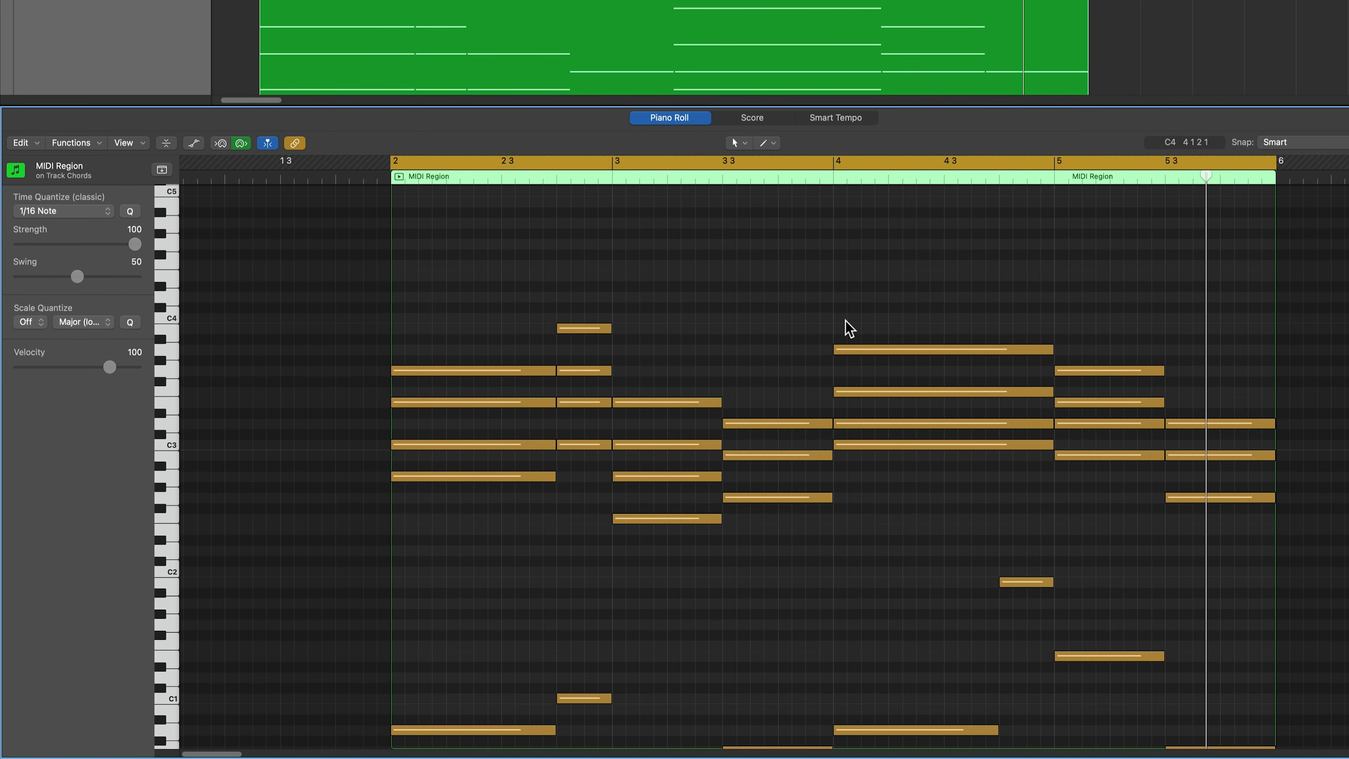
# Play back the region and transpose the B1 passing note at the end of bar 4 down one octave
pyautogui.scroll(-3, 879, 304)
pyautogui.press('space')
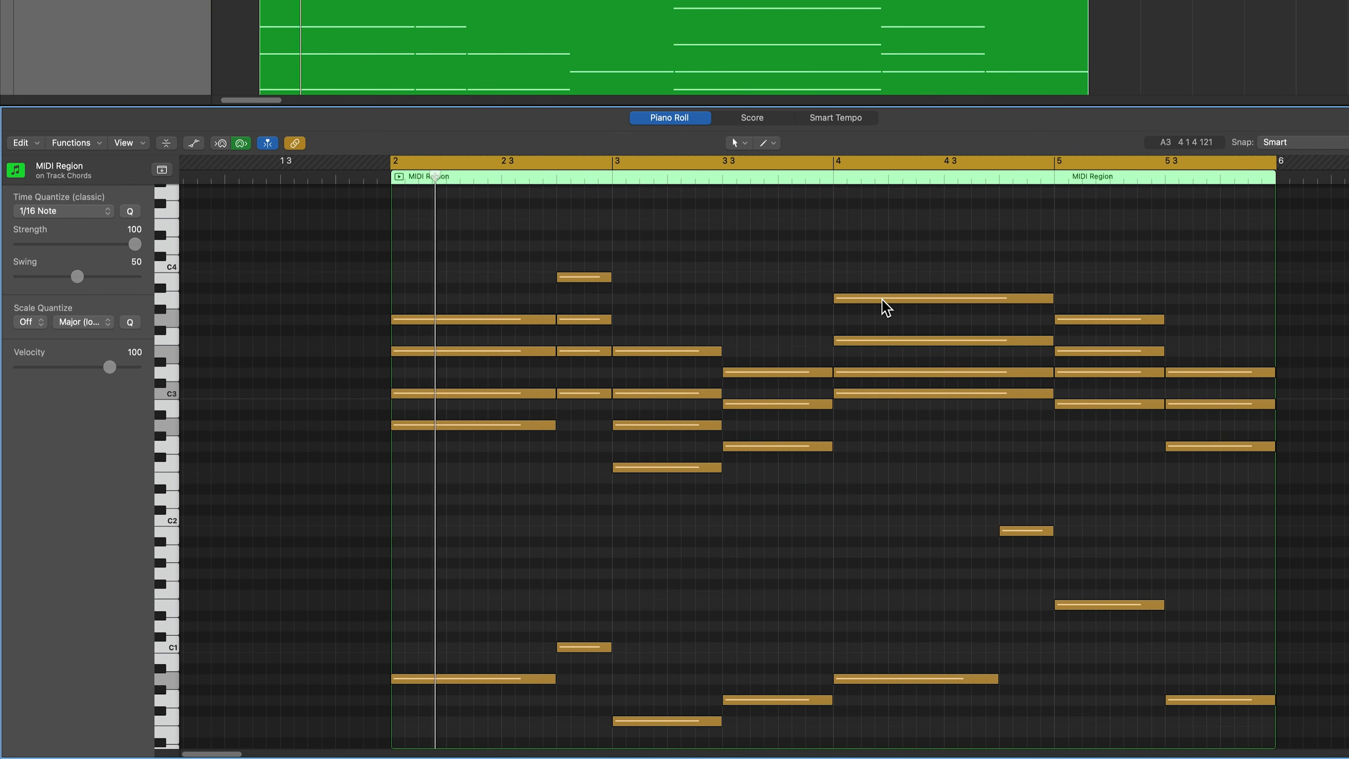
pyautogui.scroll(-3, 868, 510)
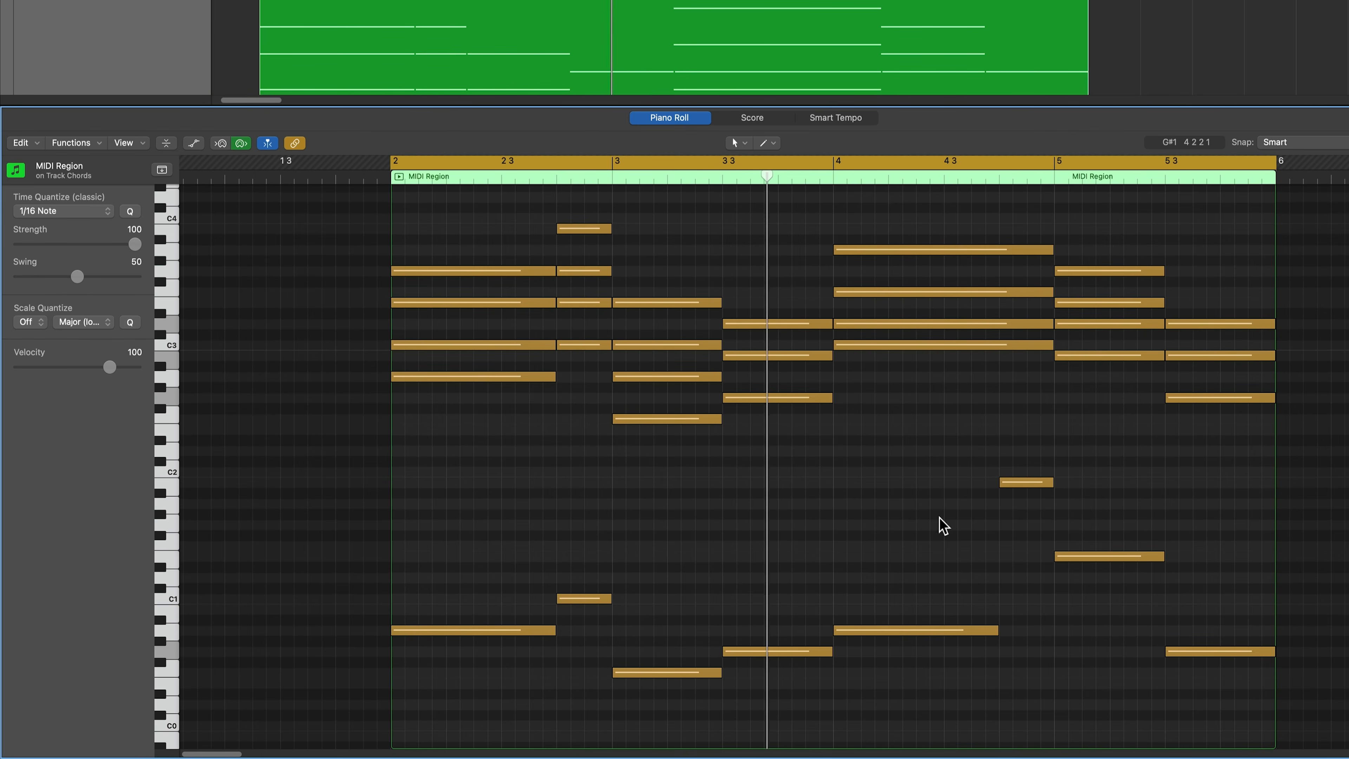
pyautogui.click(1017, 482)
pyautogui.hotkey('alt', 'shift', 'Down')
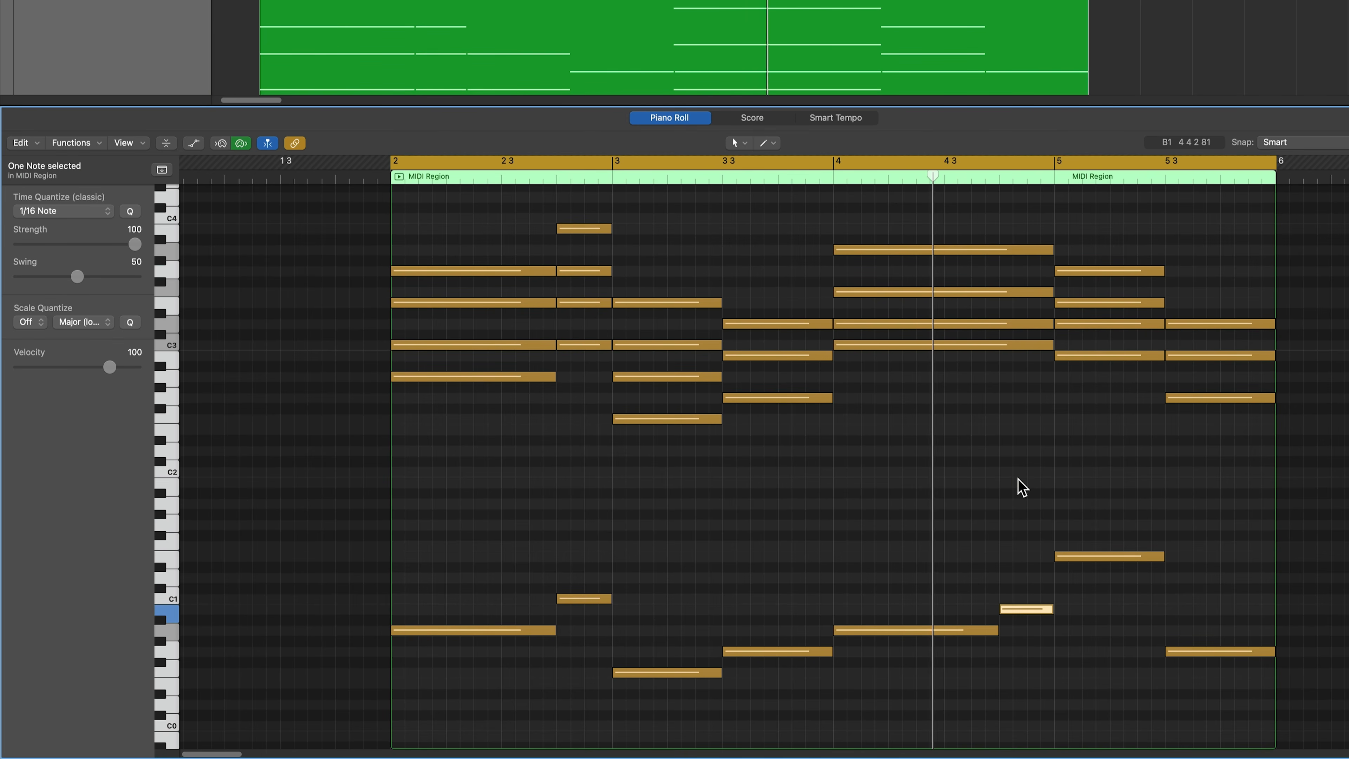
# Stop playback, delete the MIDI region from the Chords track and turn off cycle mode
pyautogui.click(1017, 478)
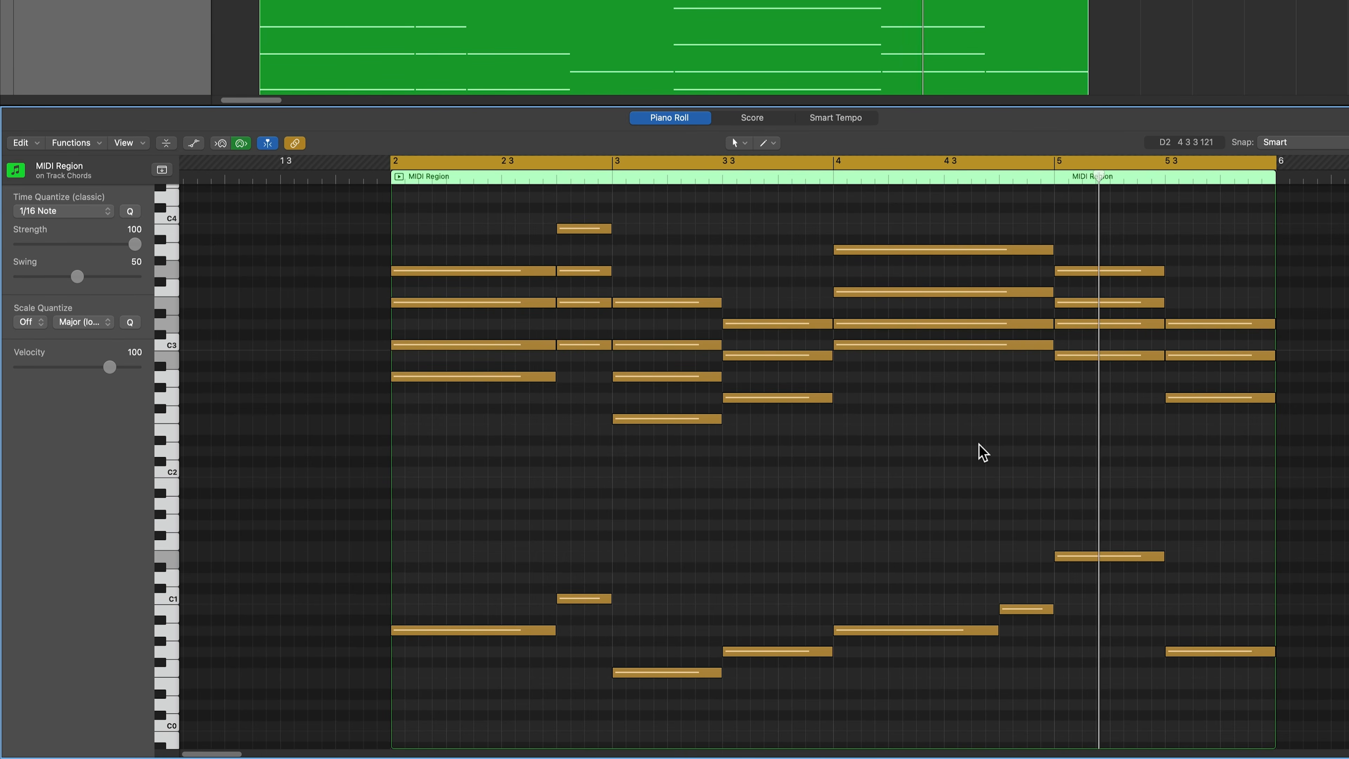
pyautogui.press('space')
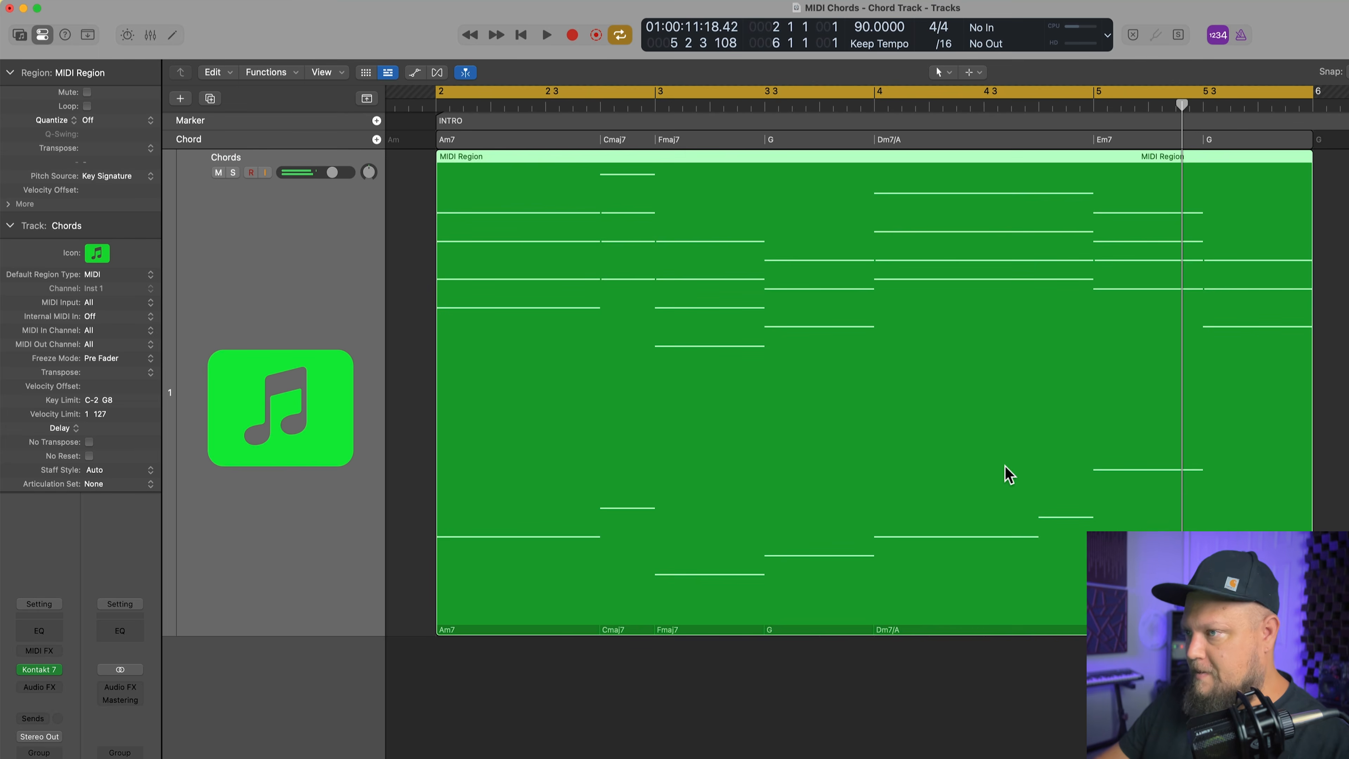
pyautogui.press('Delete')
pyautogui.press('c')
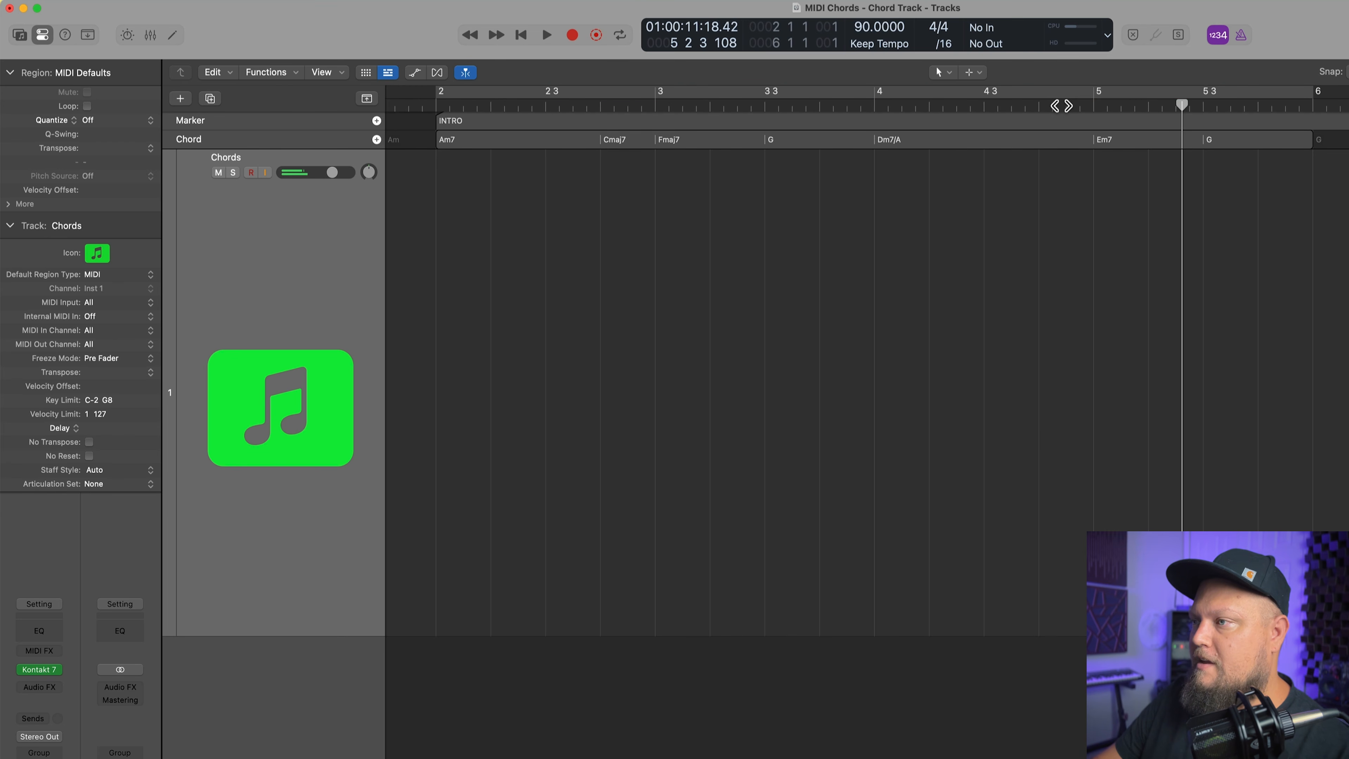
# Add a Bdim chord to the Chord track at bar 4, beat 4
pyautogui.click(1039, 109)
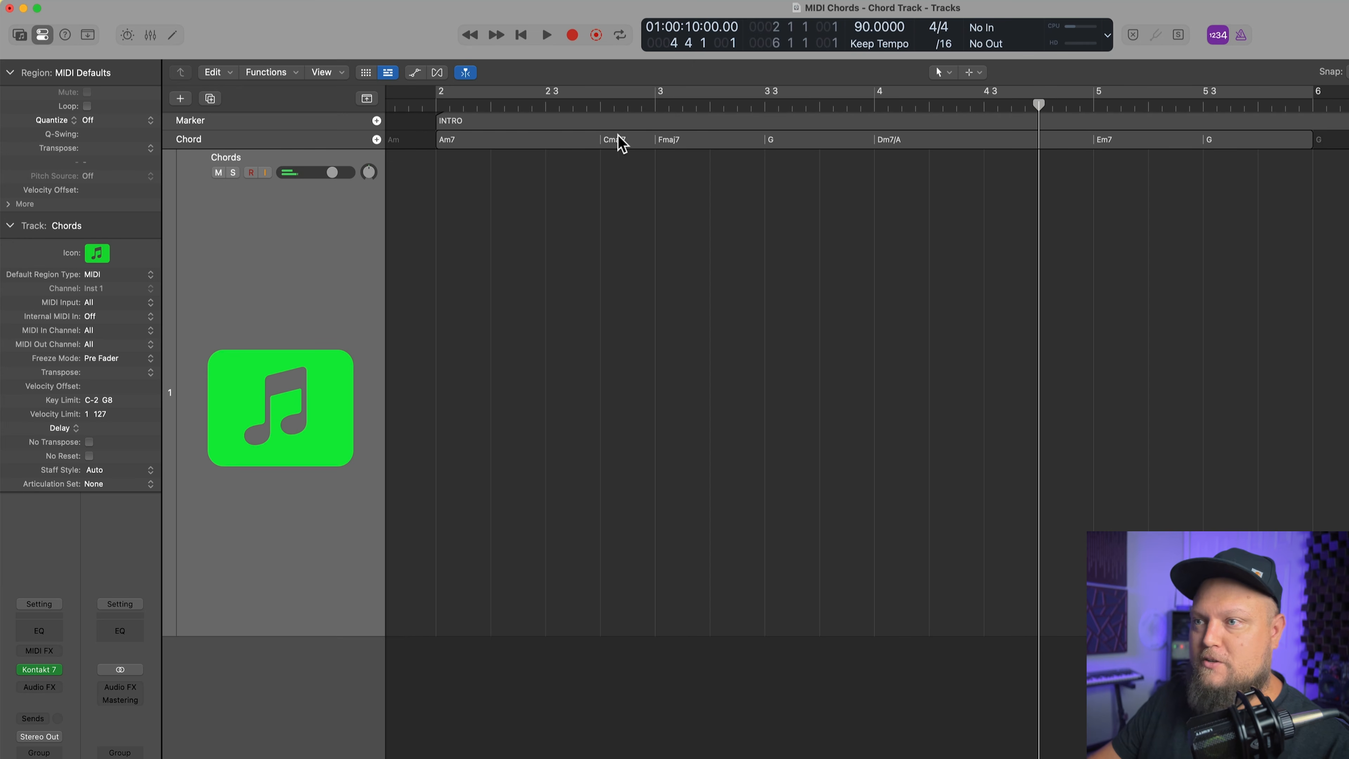
pyautogui.click(1058, 141)
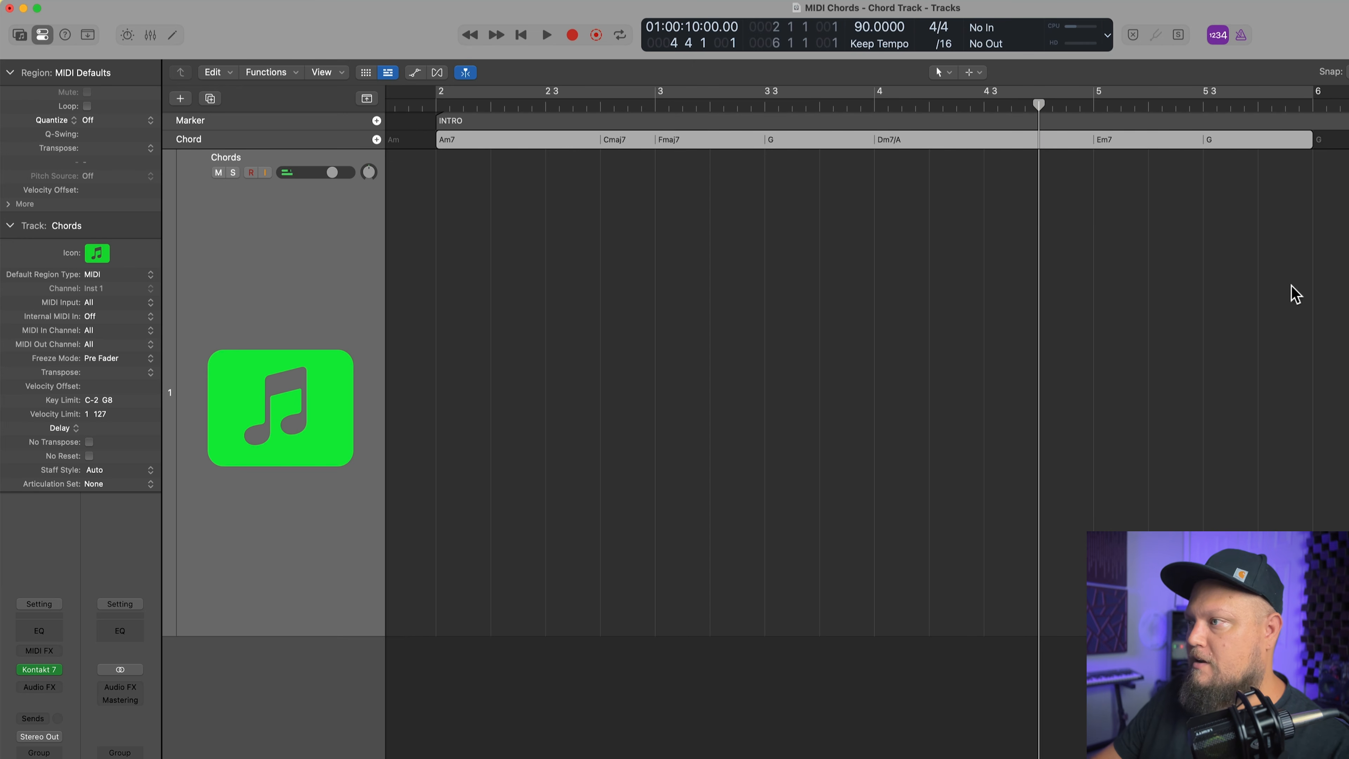
pyautogui.click(376, 139)
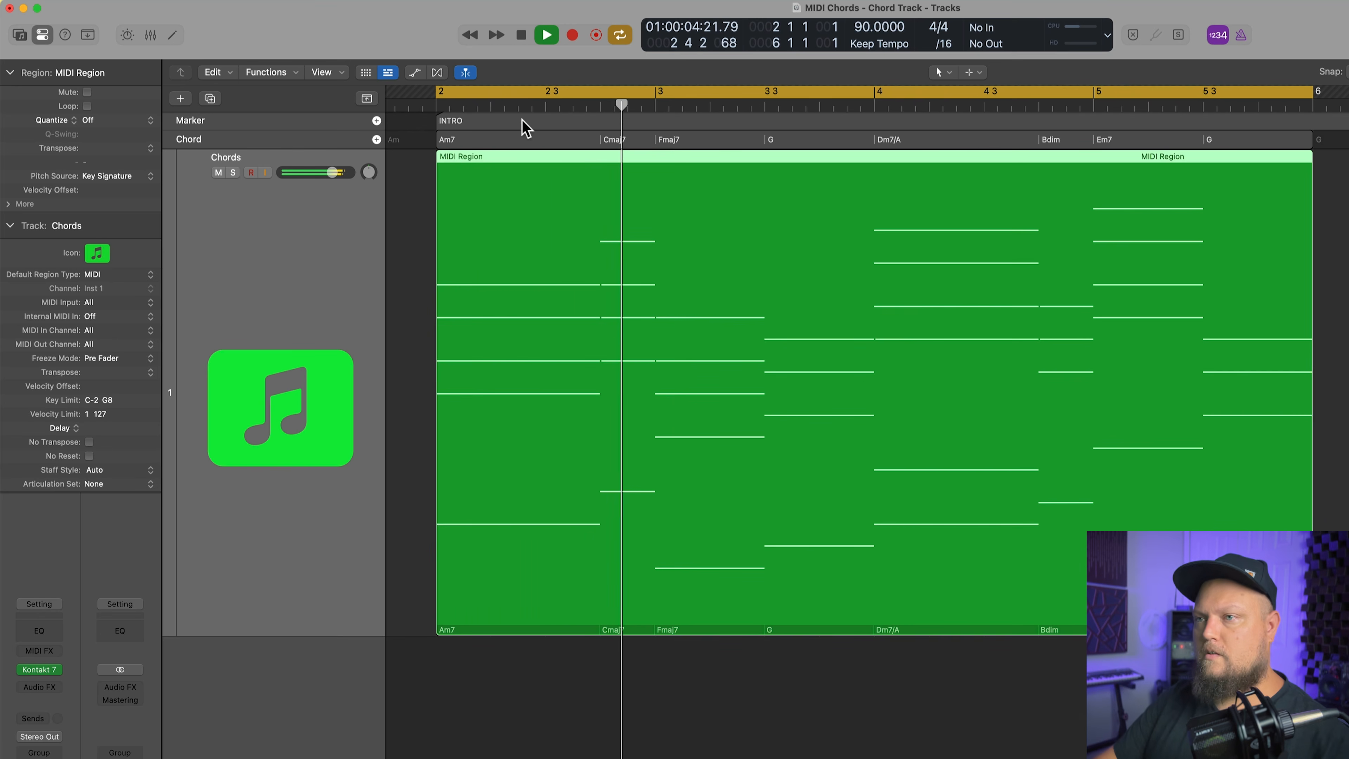
# Limit the cycle range to bars 4 to 6 and play back the end of the progression
pyautogui.press('space')
pyautogui.moveTo(467, 108); pyautogui.dragTo(873, 178)
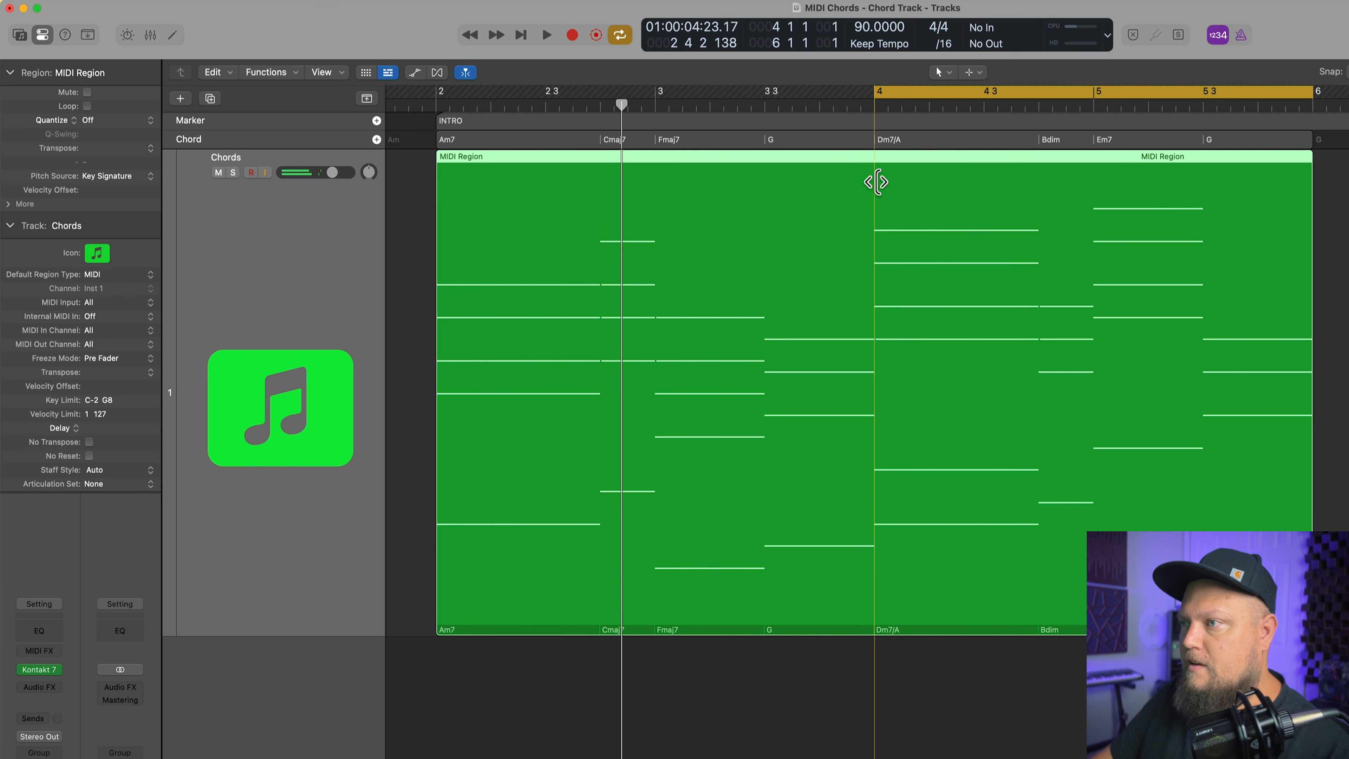
pyautogui.press('space')
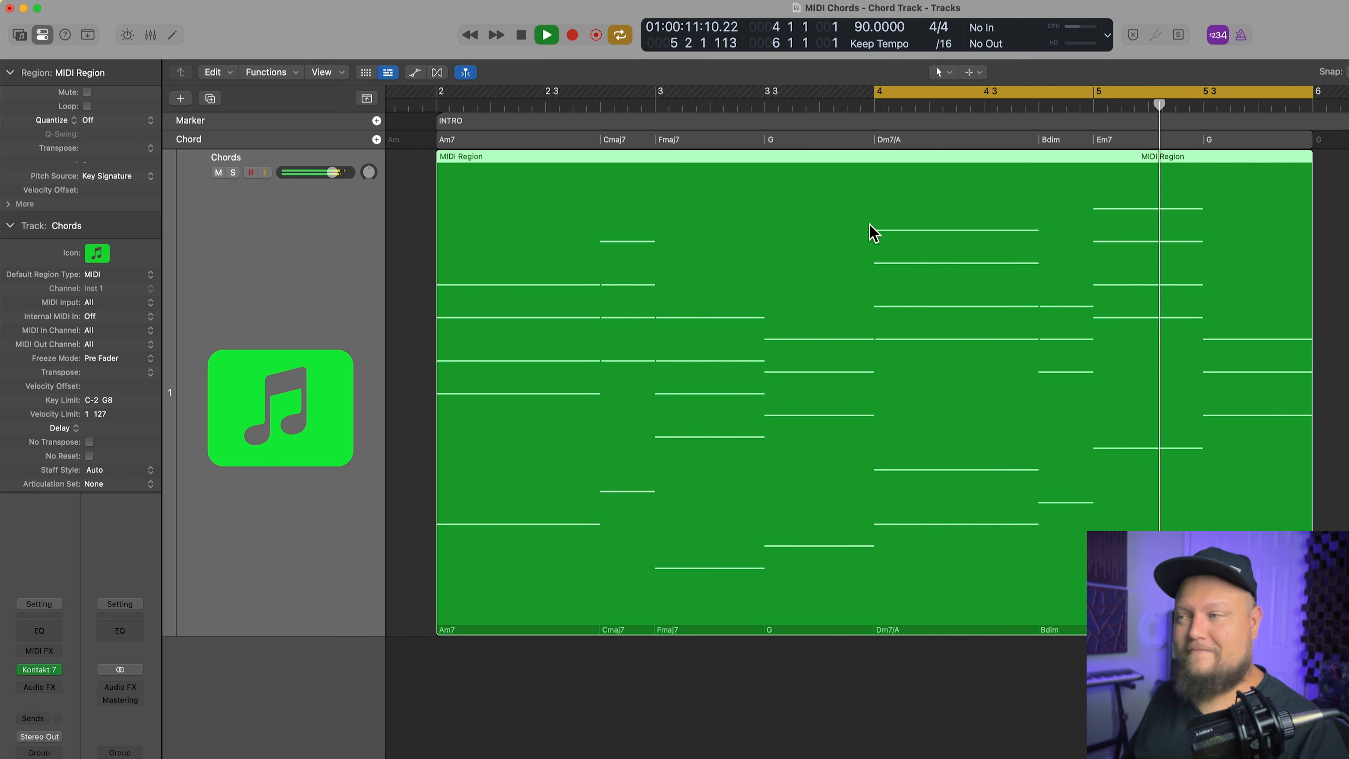
pyautogui.press('space')
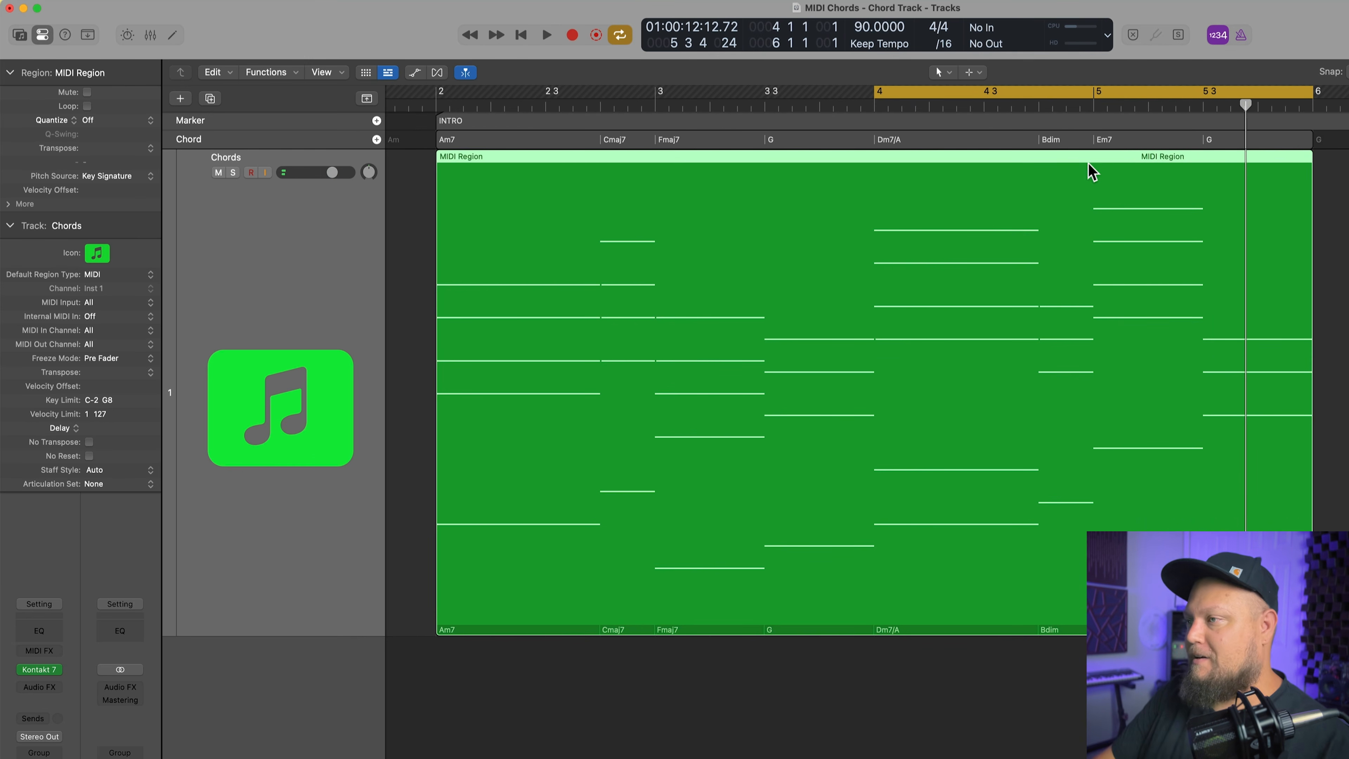
# Change the Bdim chord at bar 4, beat 4 to Bm and play back the updated region
pyautogui.click(1071, 142)
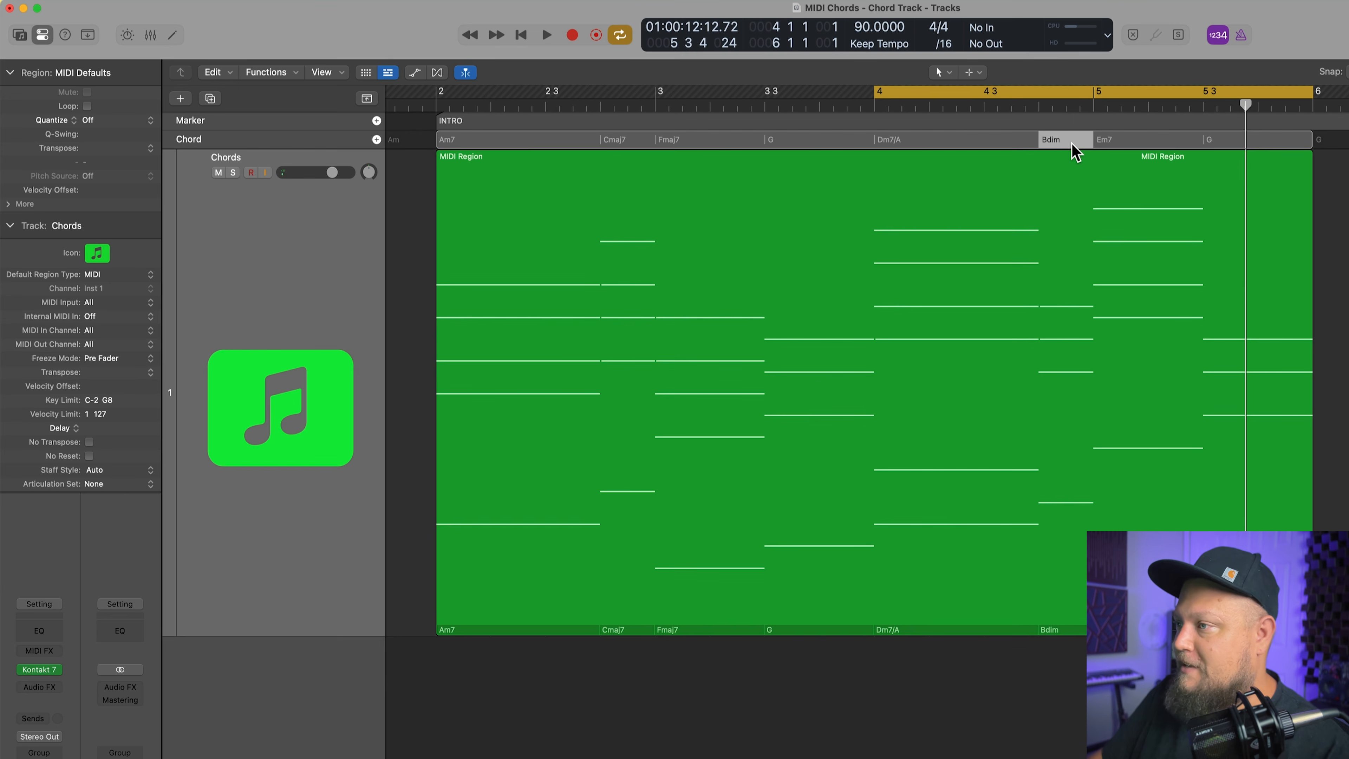
pyautogui.doubleClick(1070, 142)
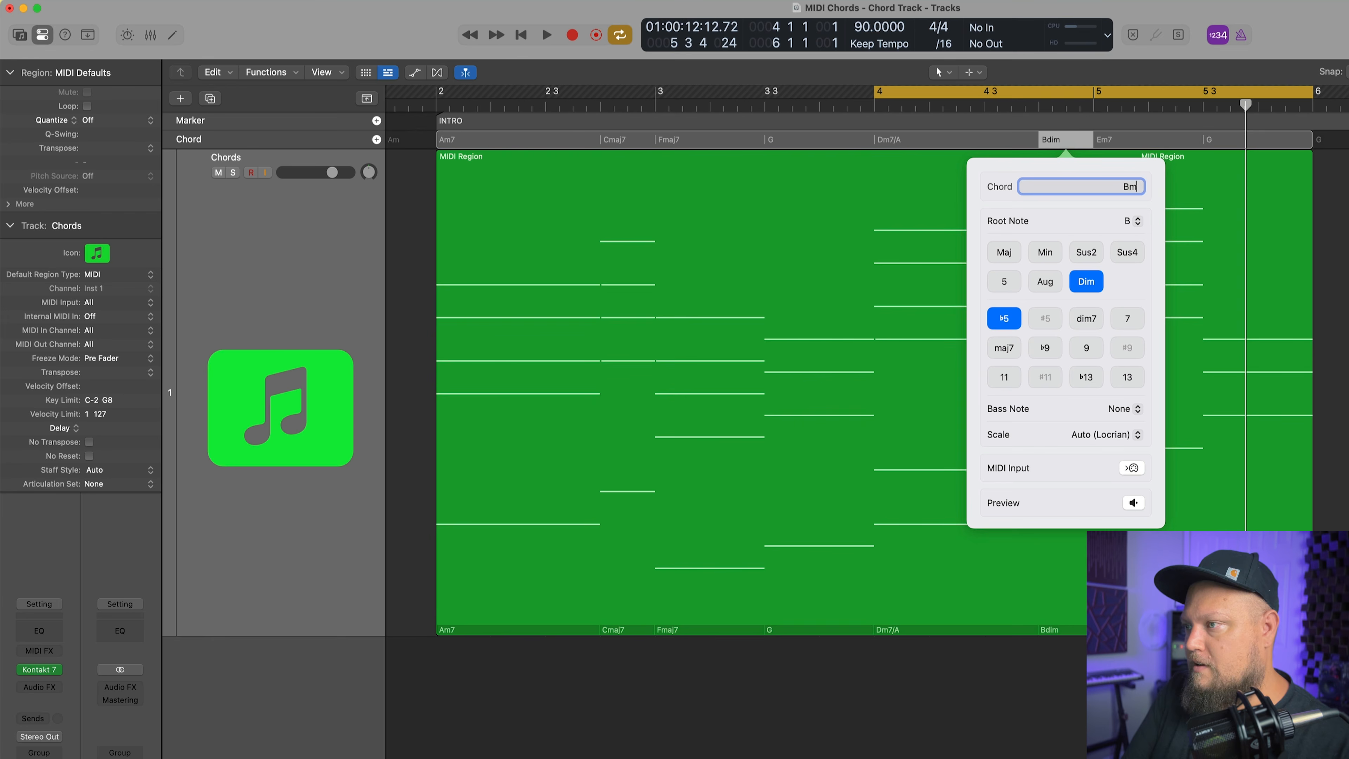
pyautogui.press('Return')
pyautogui.click(711, 268)
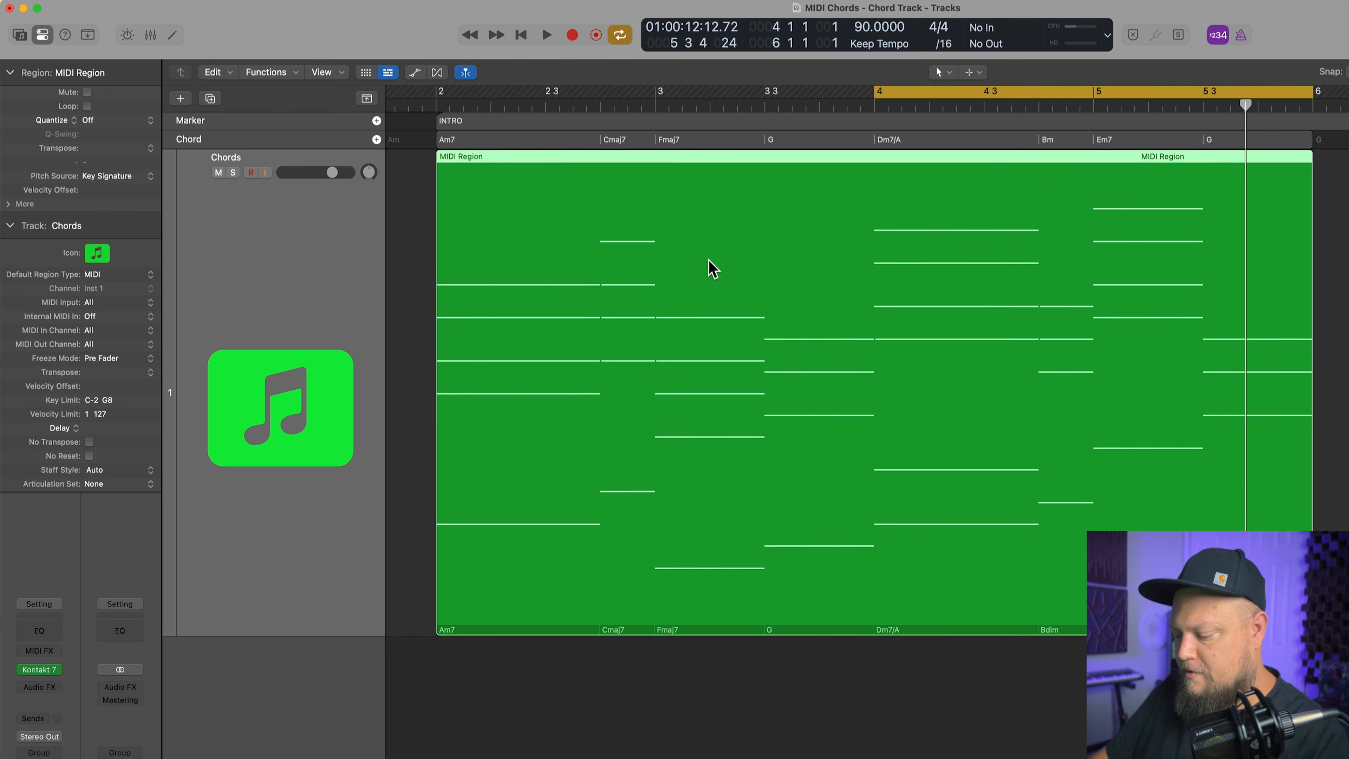
pyautogui.press('space')
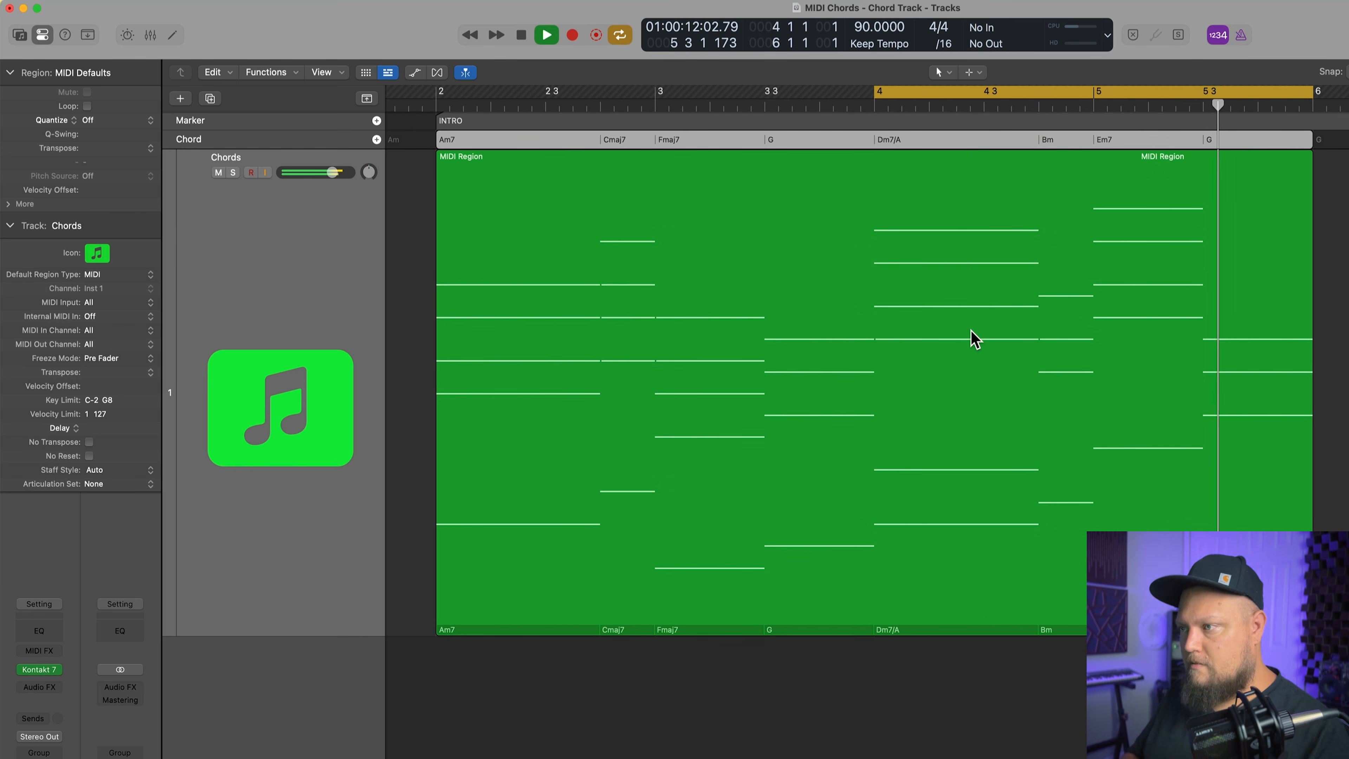
pyautogui.press('space')
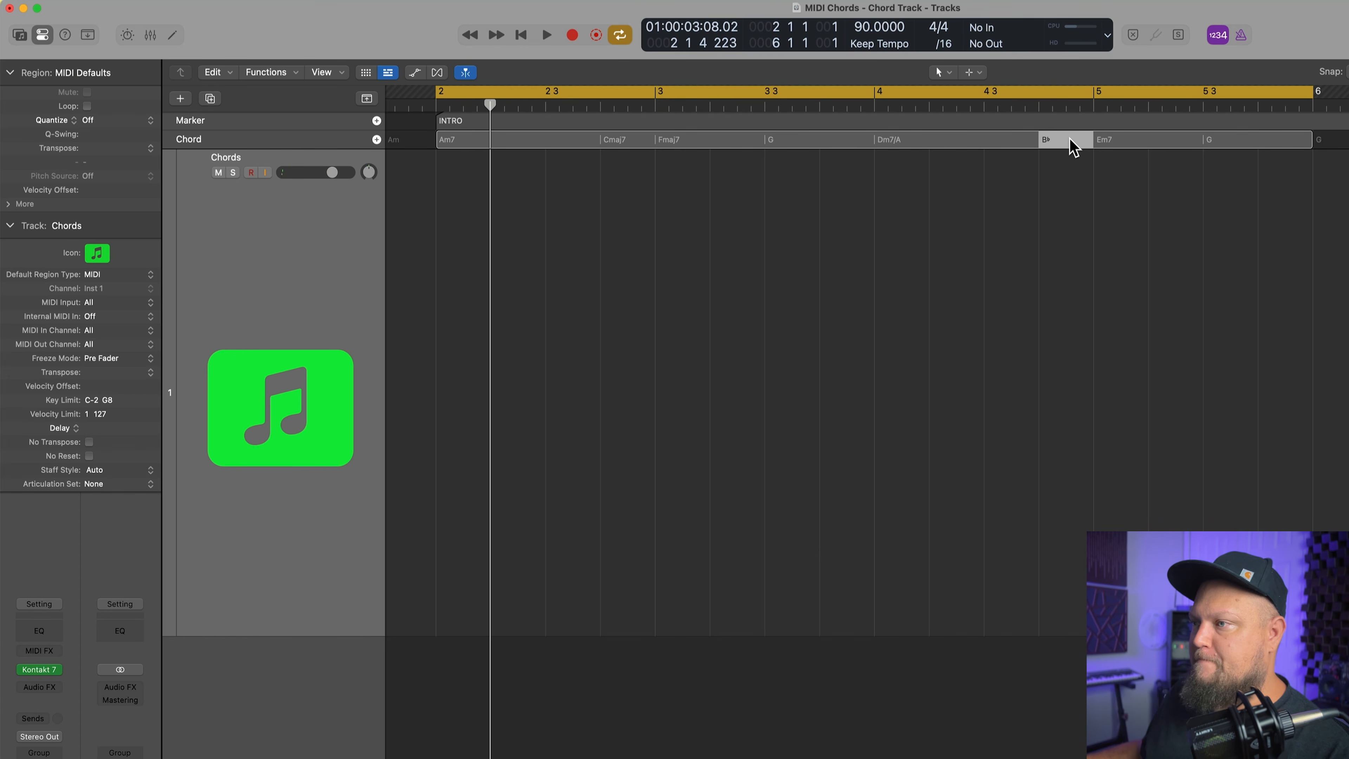
# Change the chord at bar 4, beat 4 to Am7 and create a MIDI region on the Chords track from the Chord track's progression
pyautogui.click(939, 143)
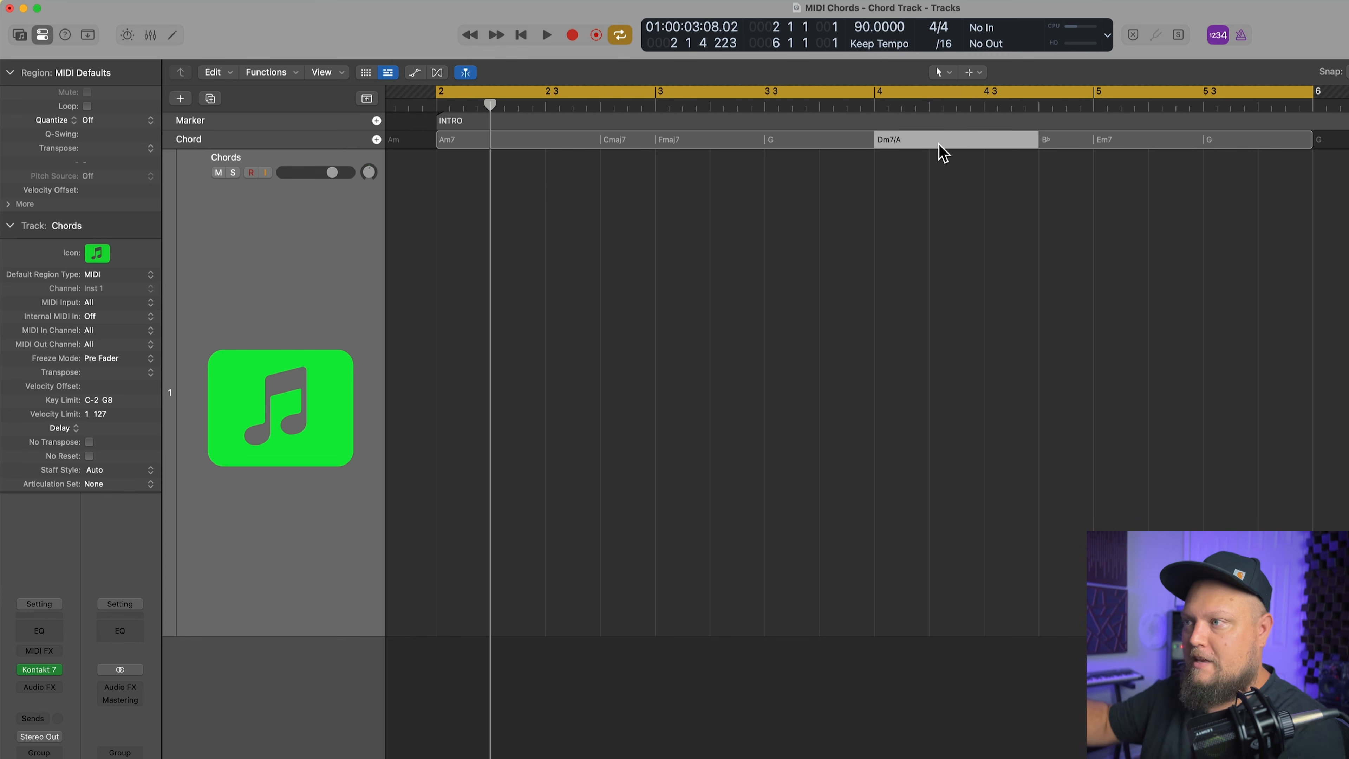
pyautogui.doubleClick(1069, 142)
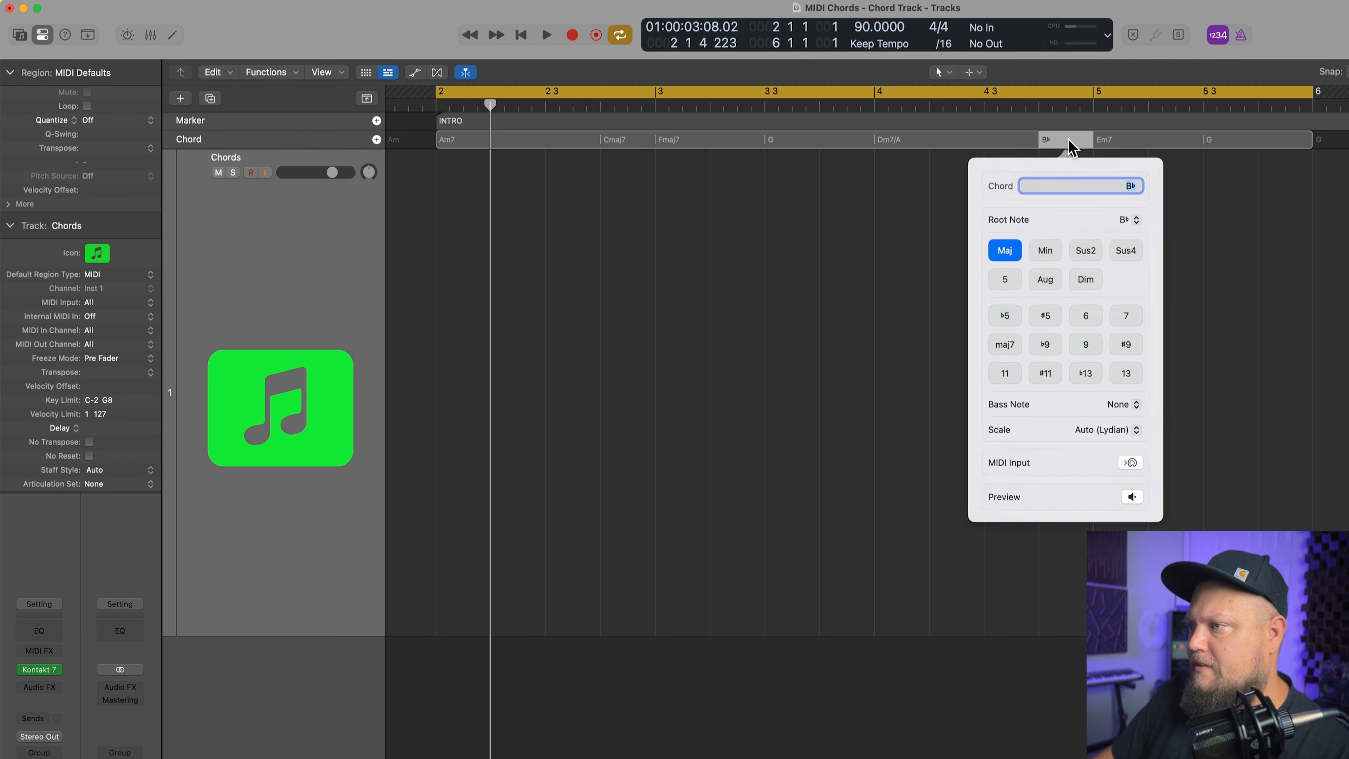
pyautogui.write('Am7')
pyautogui.press('Return')
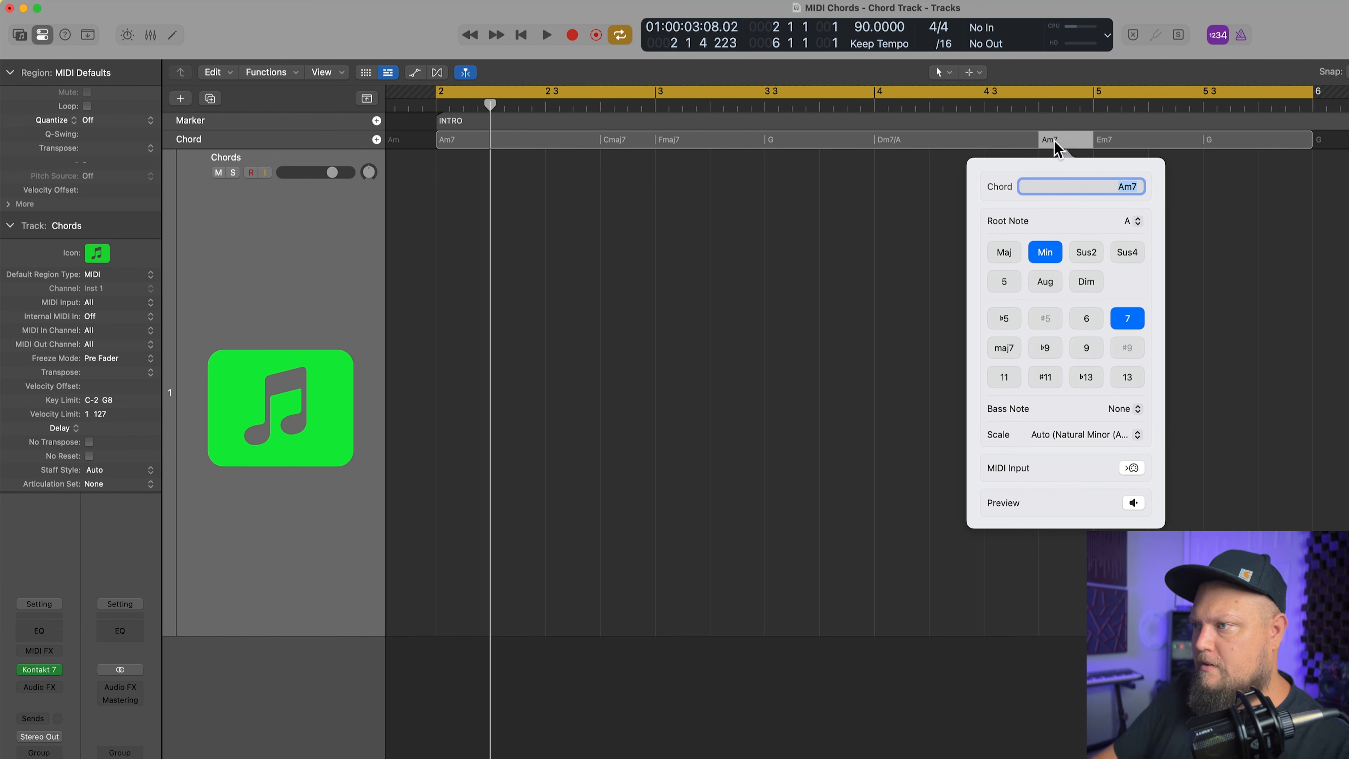
pyautogui.moveTo(899, 193); pyautogui.dragTo(879, 288)
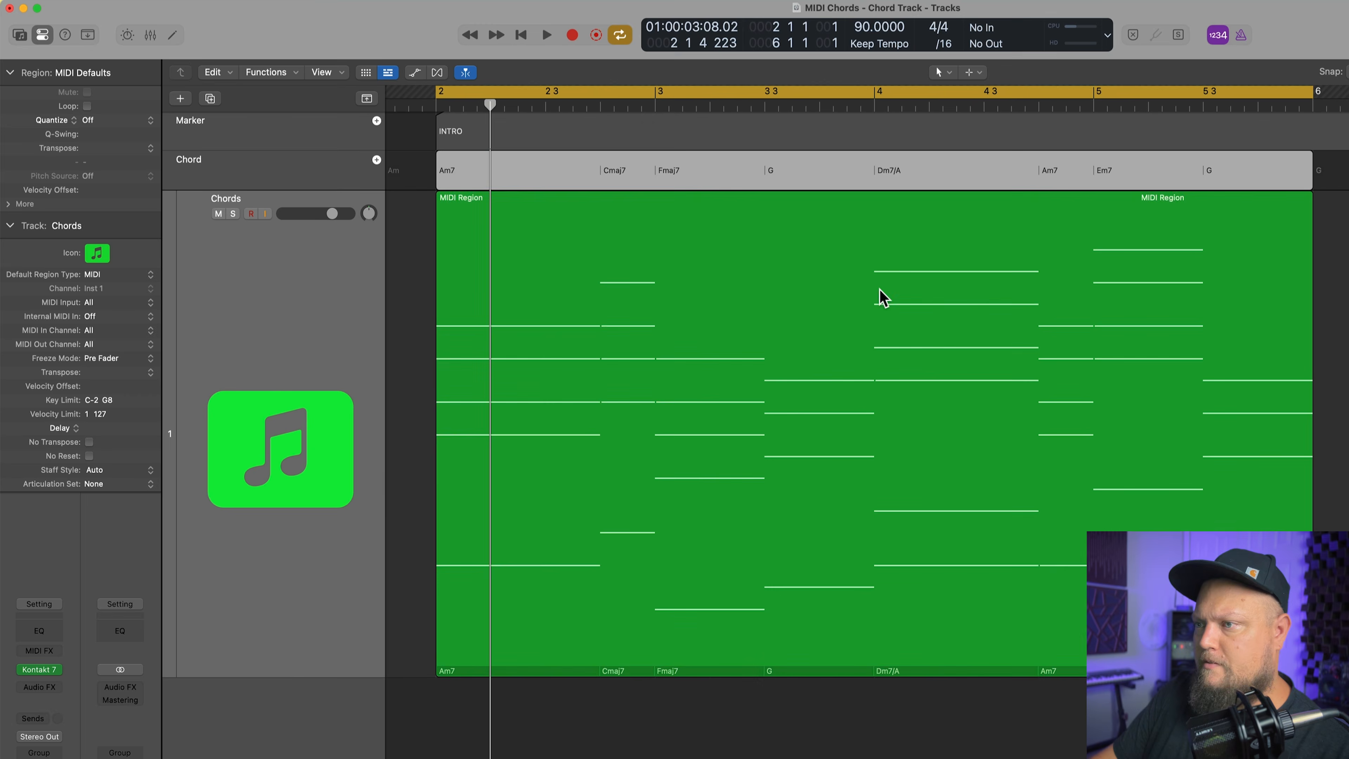
# In the region's Piano Roll, transpose the Cmaj7 chord's B2 note and the Dm7/A chord's A2 note up one octave
pyautogui.doubleClick(878, 288)
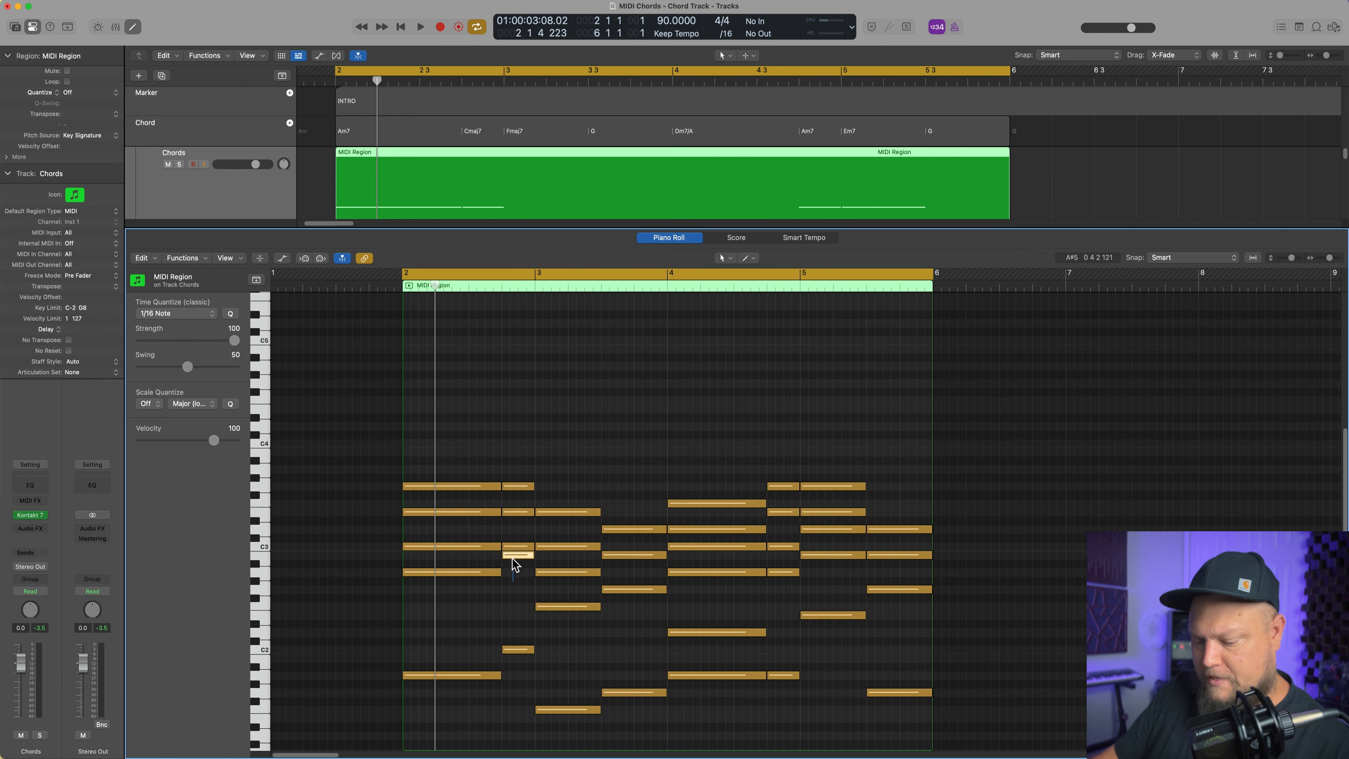
pyautogui.click(509, 556)
pyautogui.hotkey('alt', 'shift', 'Up')
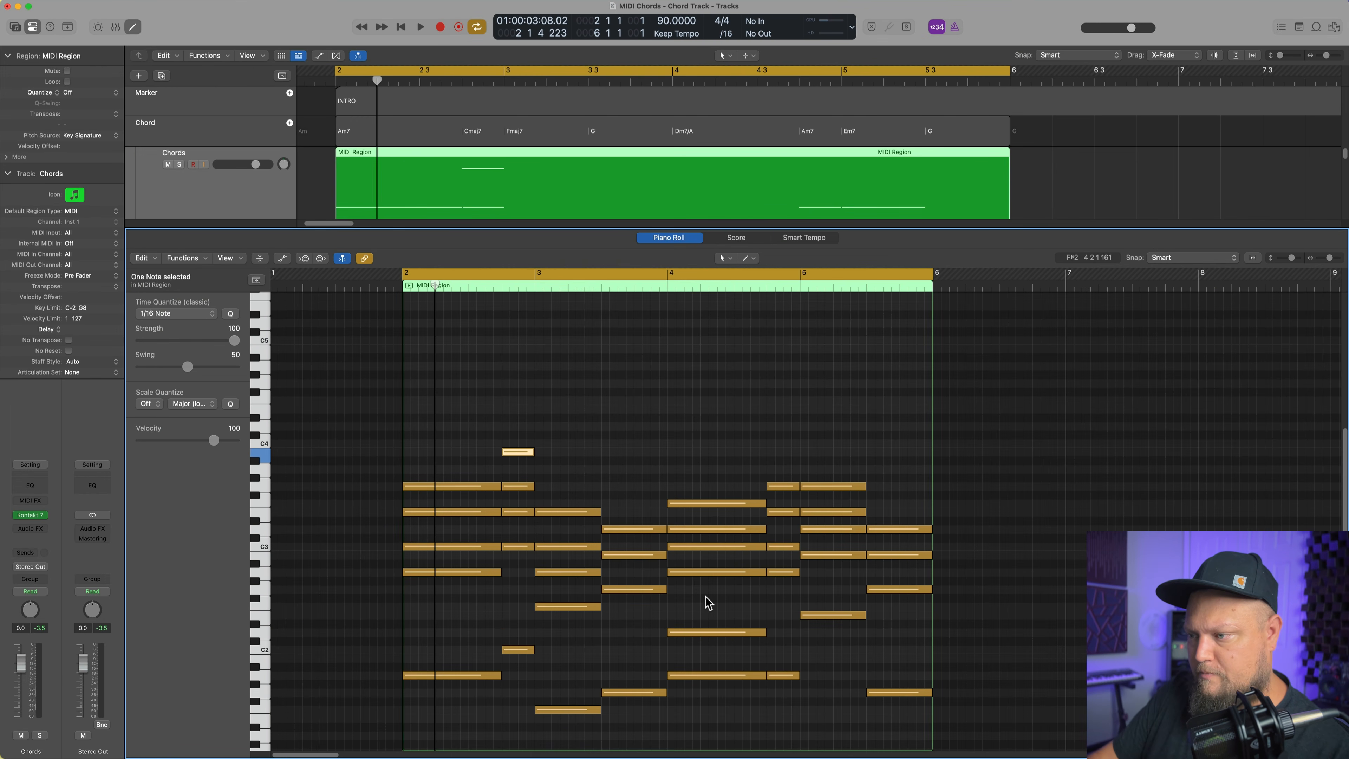
pyautogui.click(692, 572)
pyautogui.hotkey('alt', 'shift', 'Up')
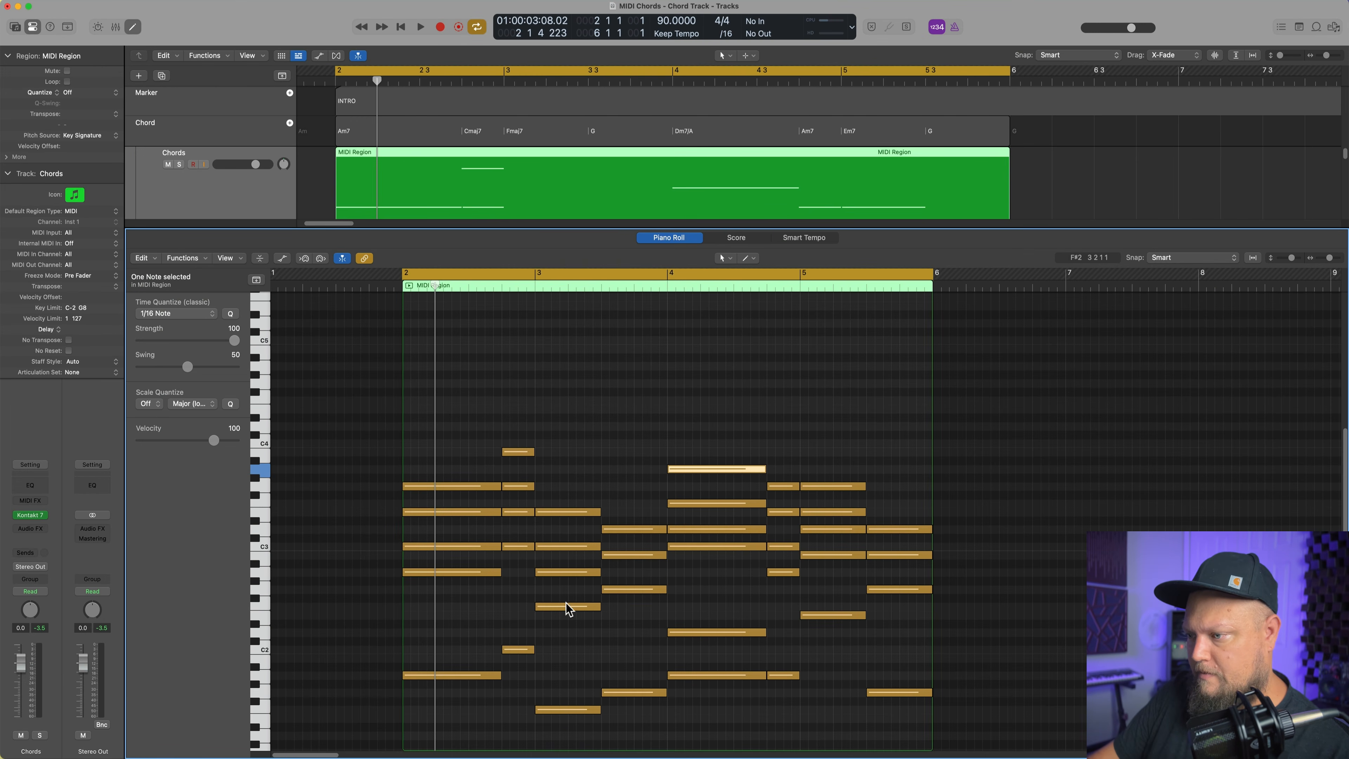
# Select the eight bass notes across bars 2 to 5 and transpose them down one octave
pyautogui.moveTo(451, 624); pyautogui.dragTo(673, 730)
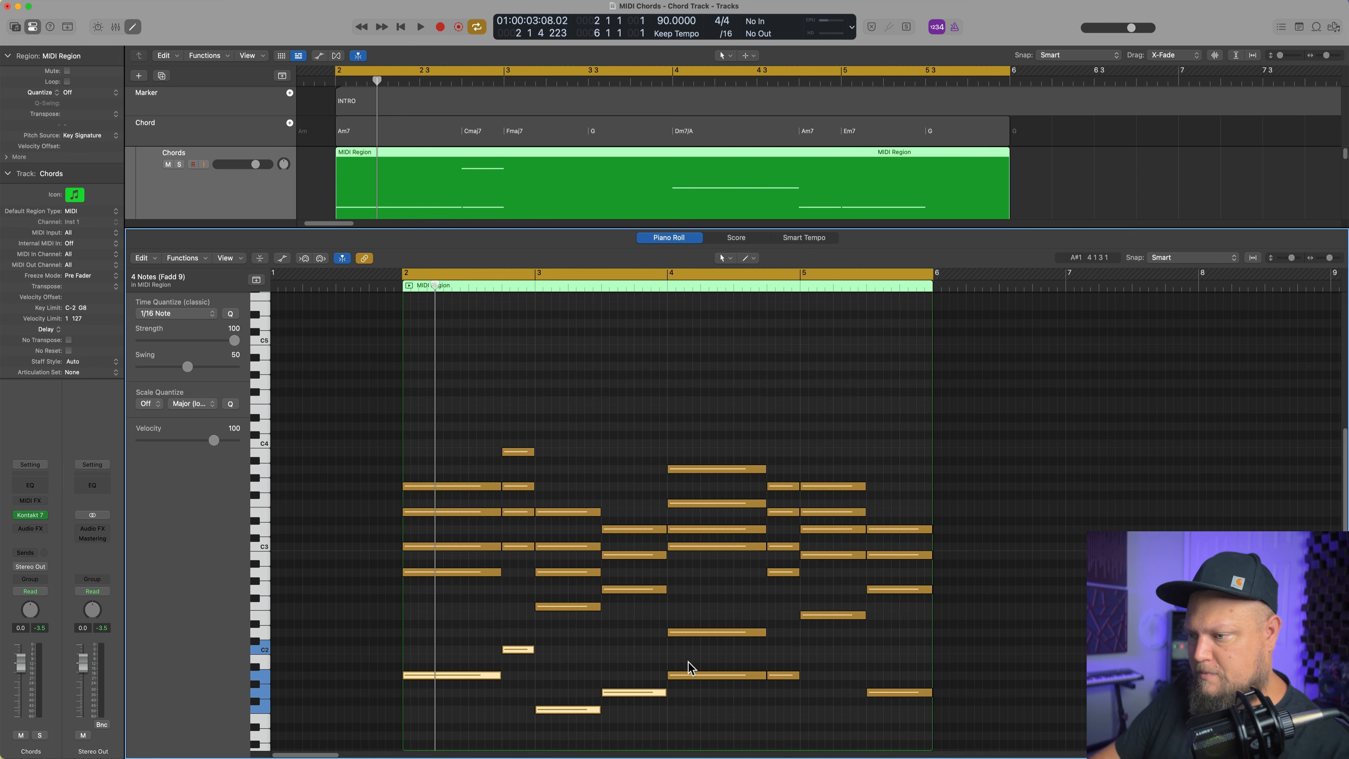
pyautogui.keyDown('shift'); pyautogui.click(690, 675); pyautogui.keyUp('shift')
pyautogui.keyDown('shift'); pyautogui.click(831, 615); pyautogui.keyUp('shift')
pyautogui.keyDown('shift'); pyautogui.click(891, 692); pyautogui.keyUp('shift')
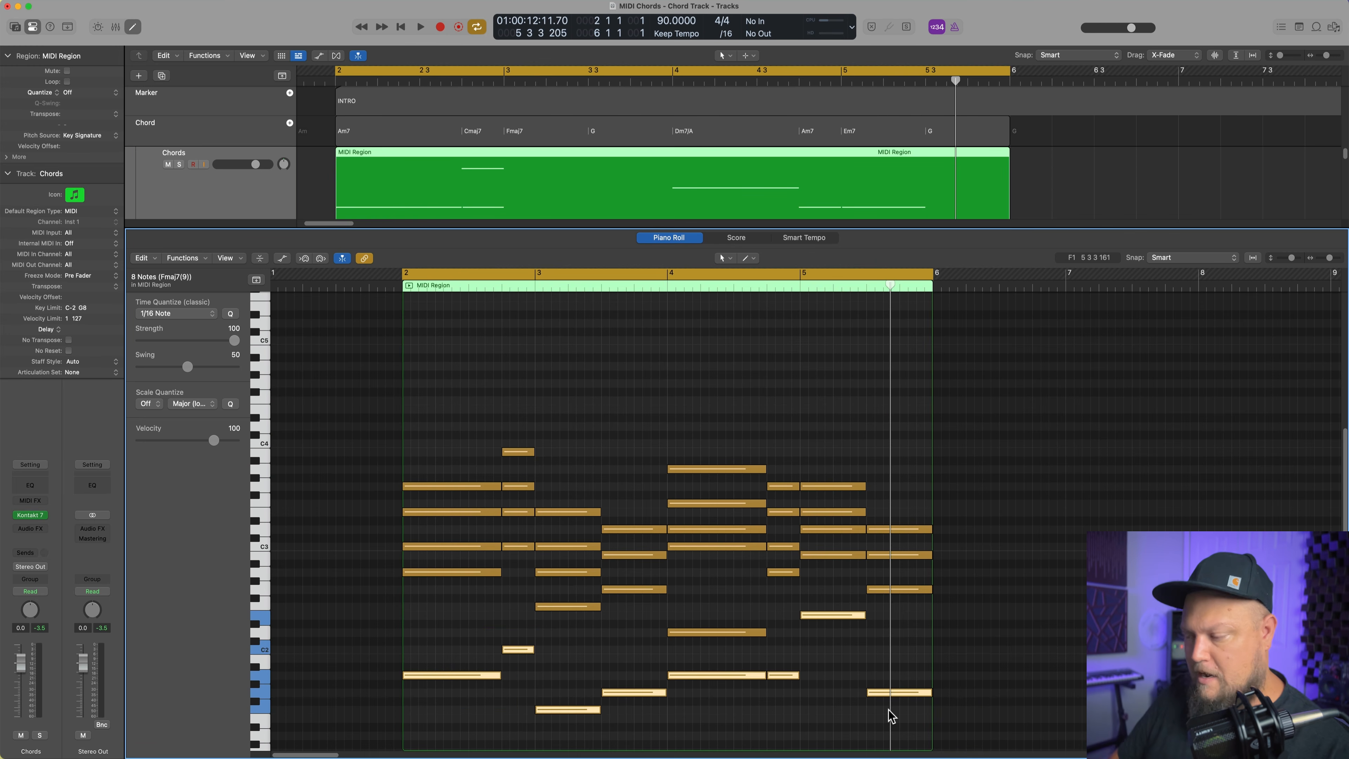
pyautogui.hotkey('alt', 'shift', 'Down')
# Play back the revised progression with its lowered bass line and close the Piano Roll
pyautogui.hotkey('shift', 'space')
pyautogui.scroll(-3, 982, 532)
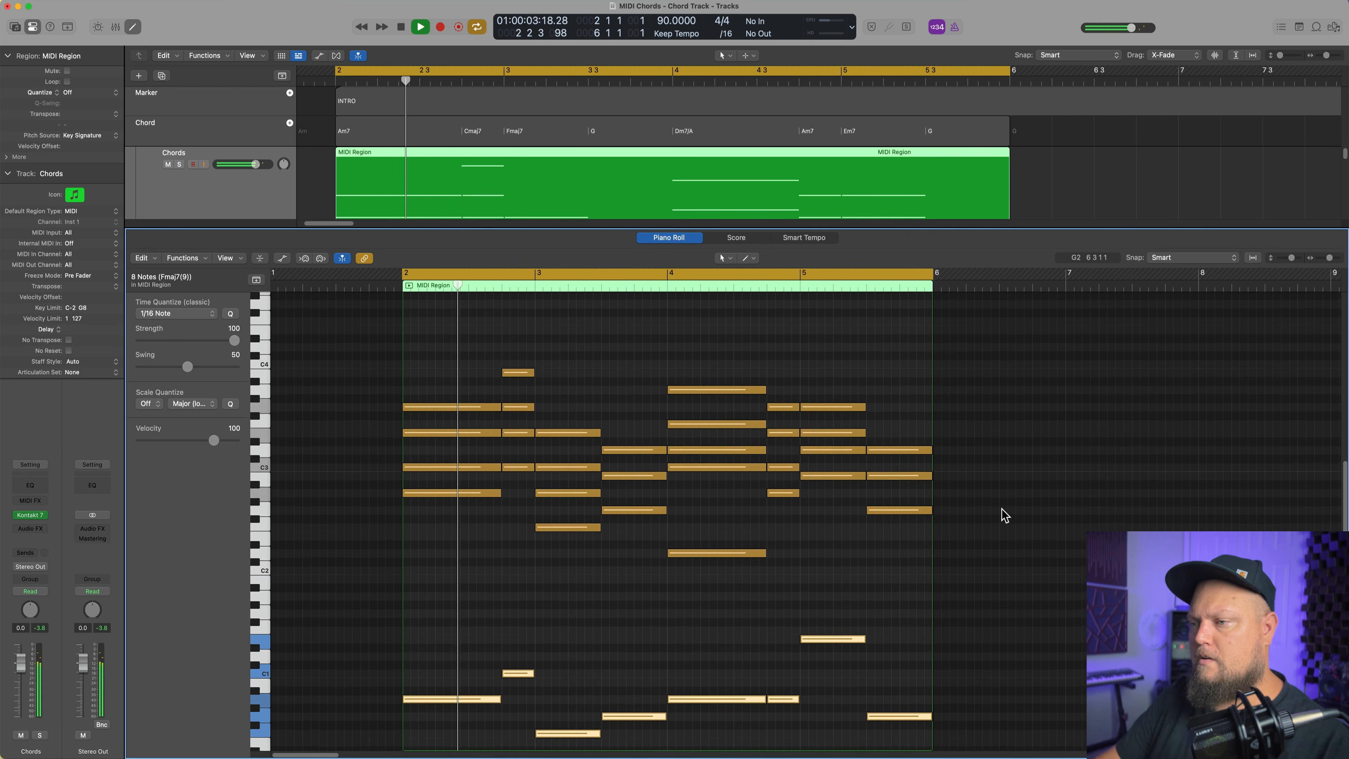
pyautogui.scroll(-2, 1004, 514)
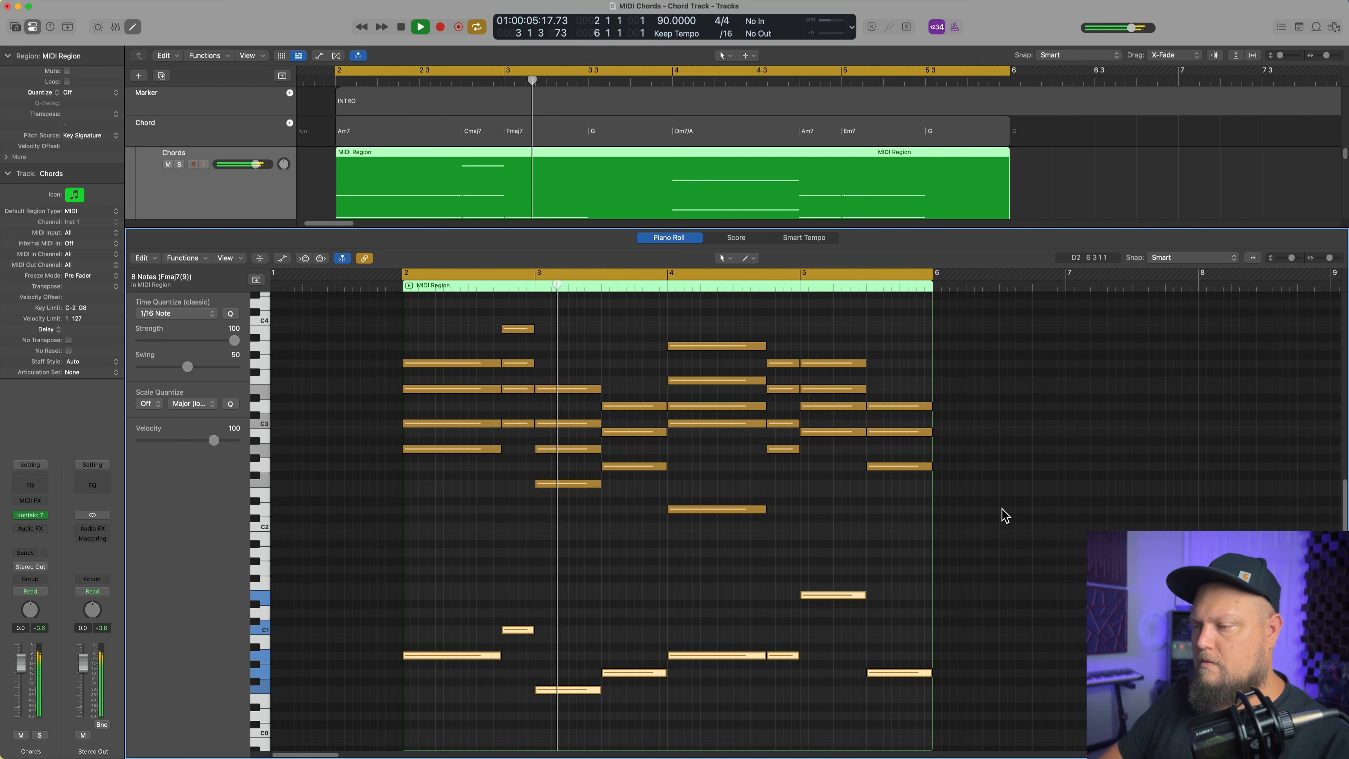
pyautogui.scroll(-1, 1003, 514)
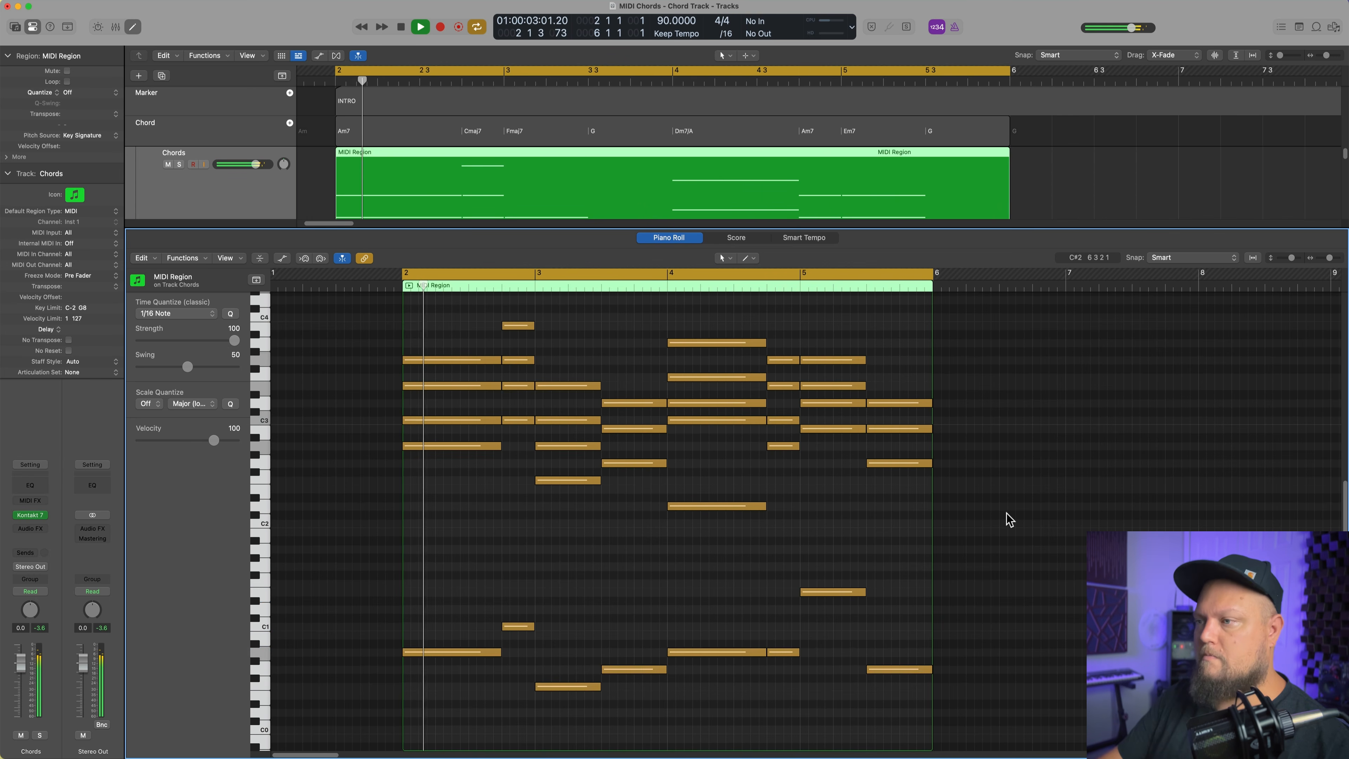
pyautogui.press('p')
pyautogui.press('space')
pyautogui.click(1003, 566)
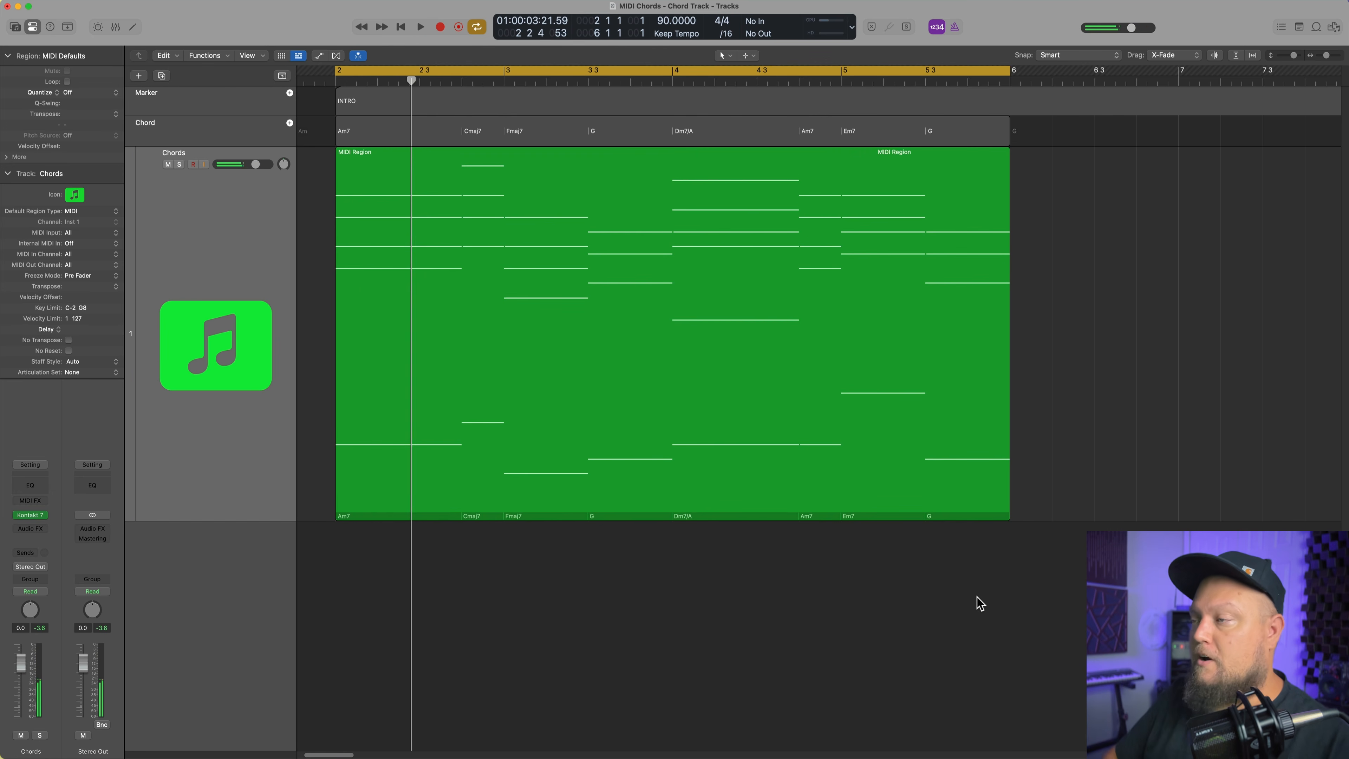
# Turn off cycle mode and add a marker named VERSE 1 at bar 6
pyautogui.press('super+Left')
pyautogui.press('c')
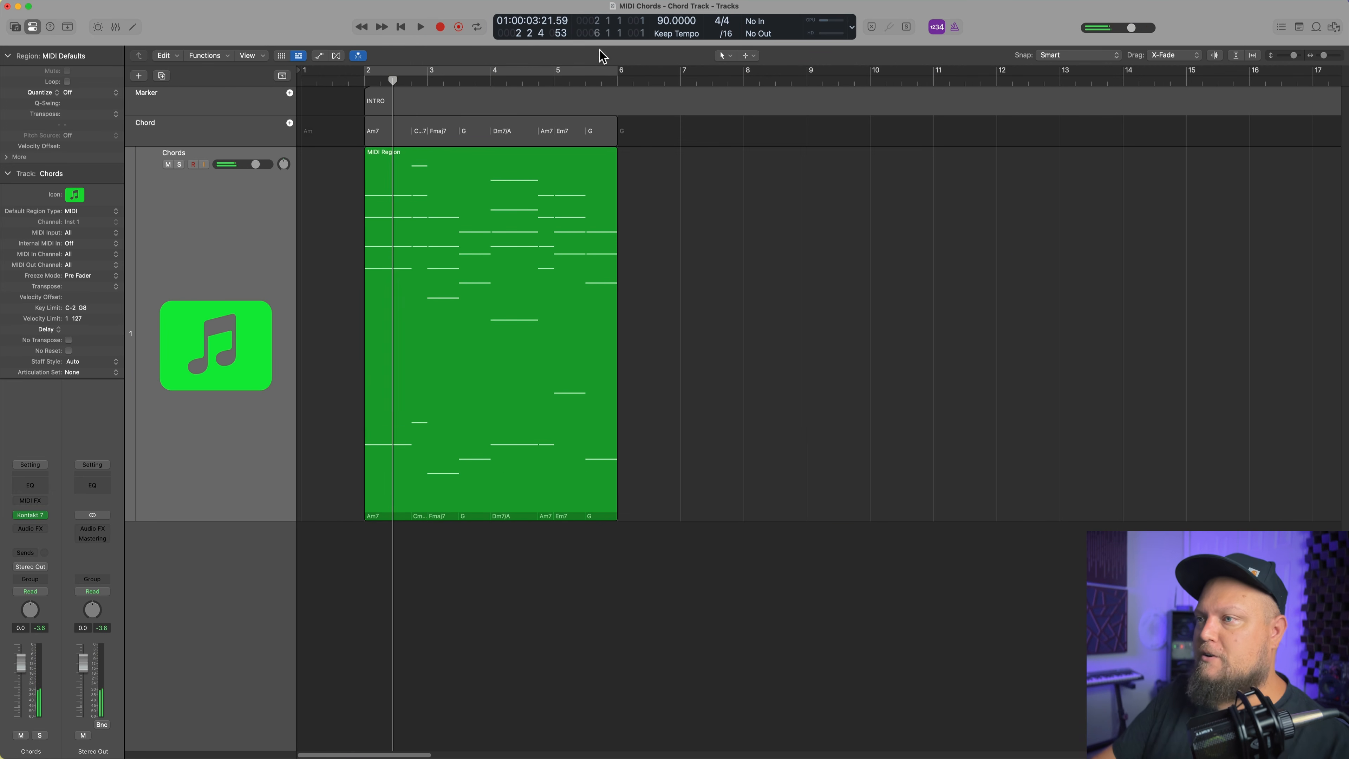
pyautogui.click(619, 80)
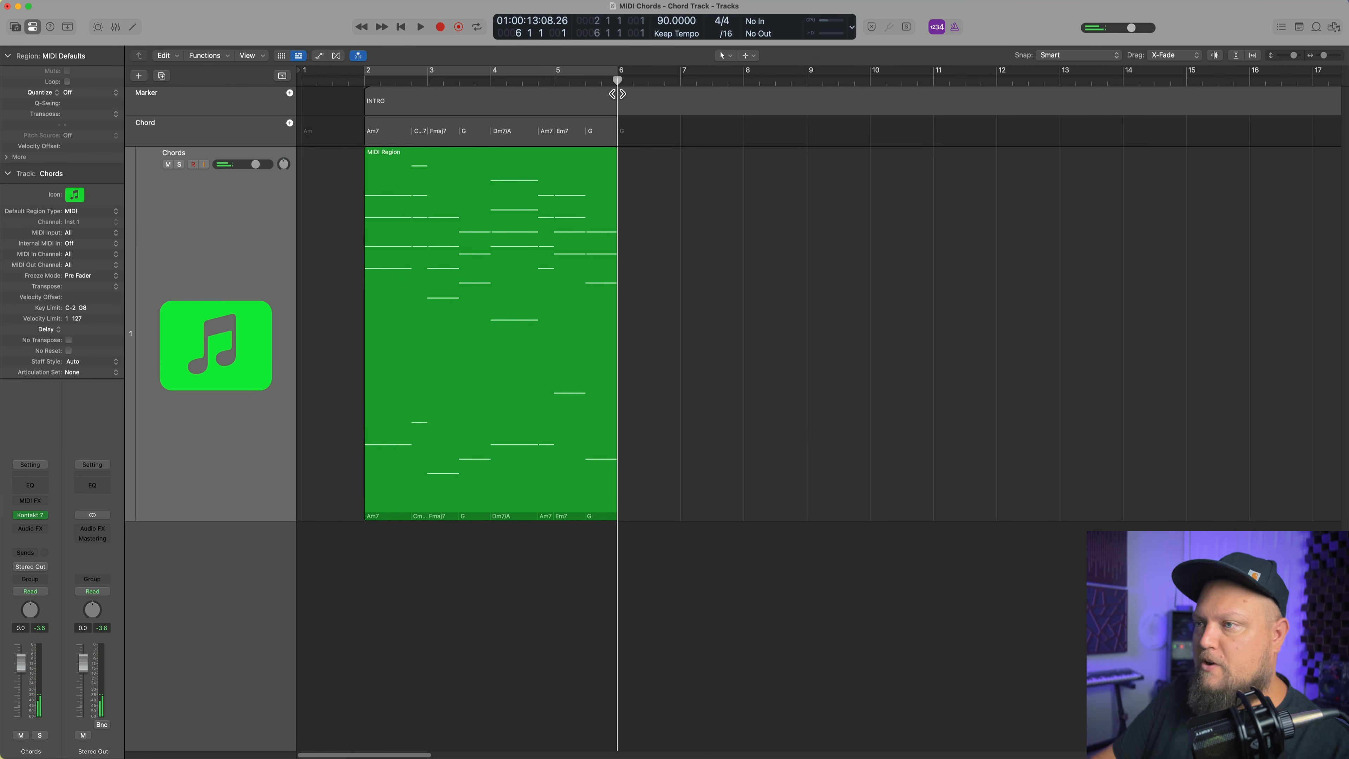
pyautogui.click(290, 92)
pyautogui.doubleClick(641, 109)
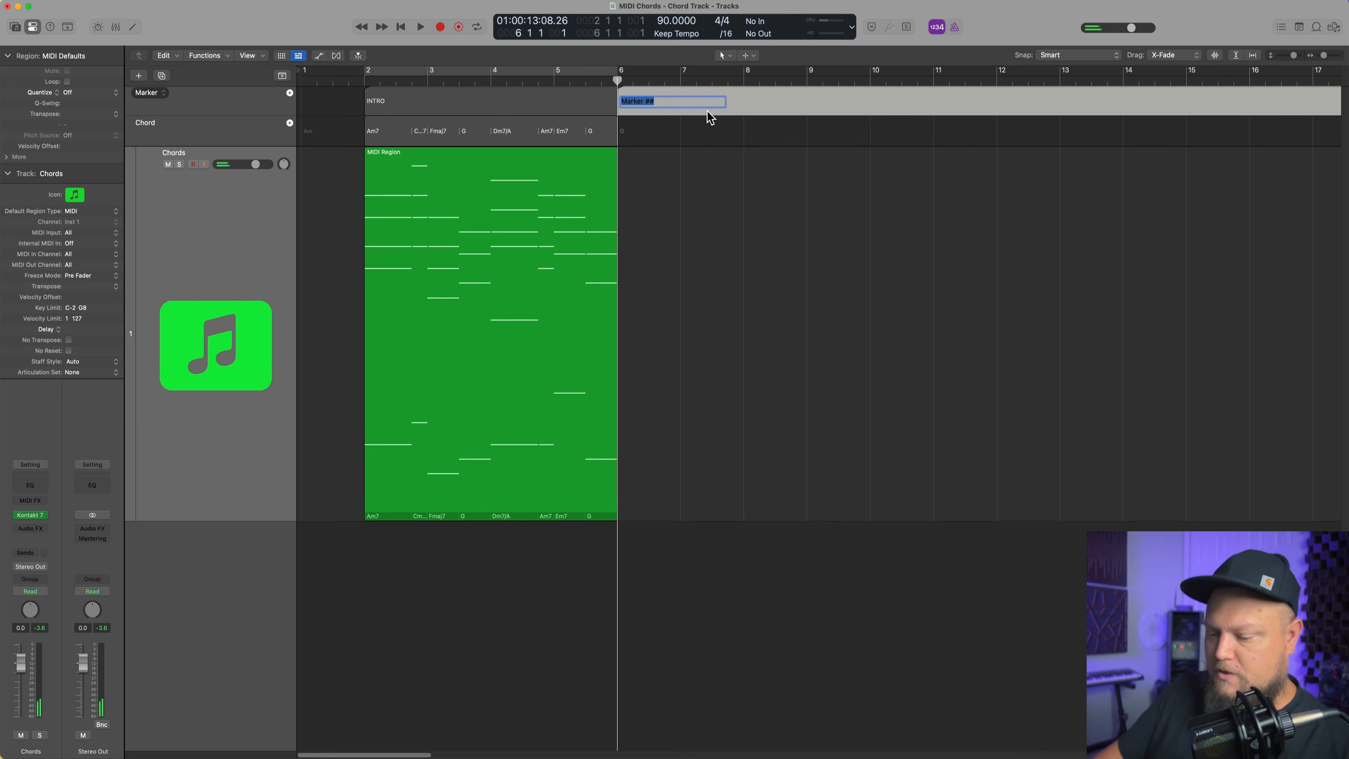
pyautogui.write('VERSE 1')
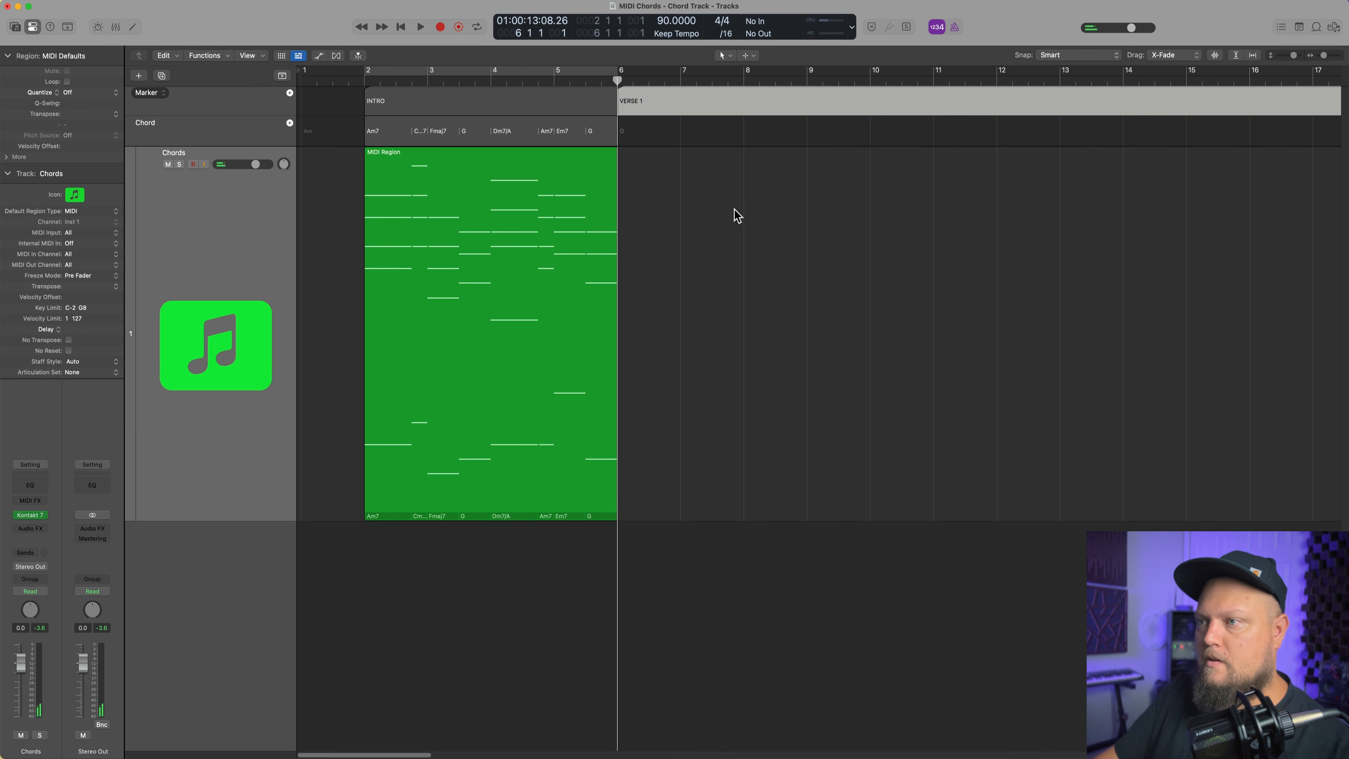
pyautogui.click(685, 215)
# Copy the intro's chord group and its MIDI region from bar 2 to bar 6 for the verse
pyautogui.click(461, 139)
pyautogui.moveTo(461, 139); pyautogui.dragTo(713, 132)
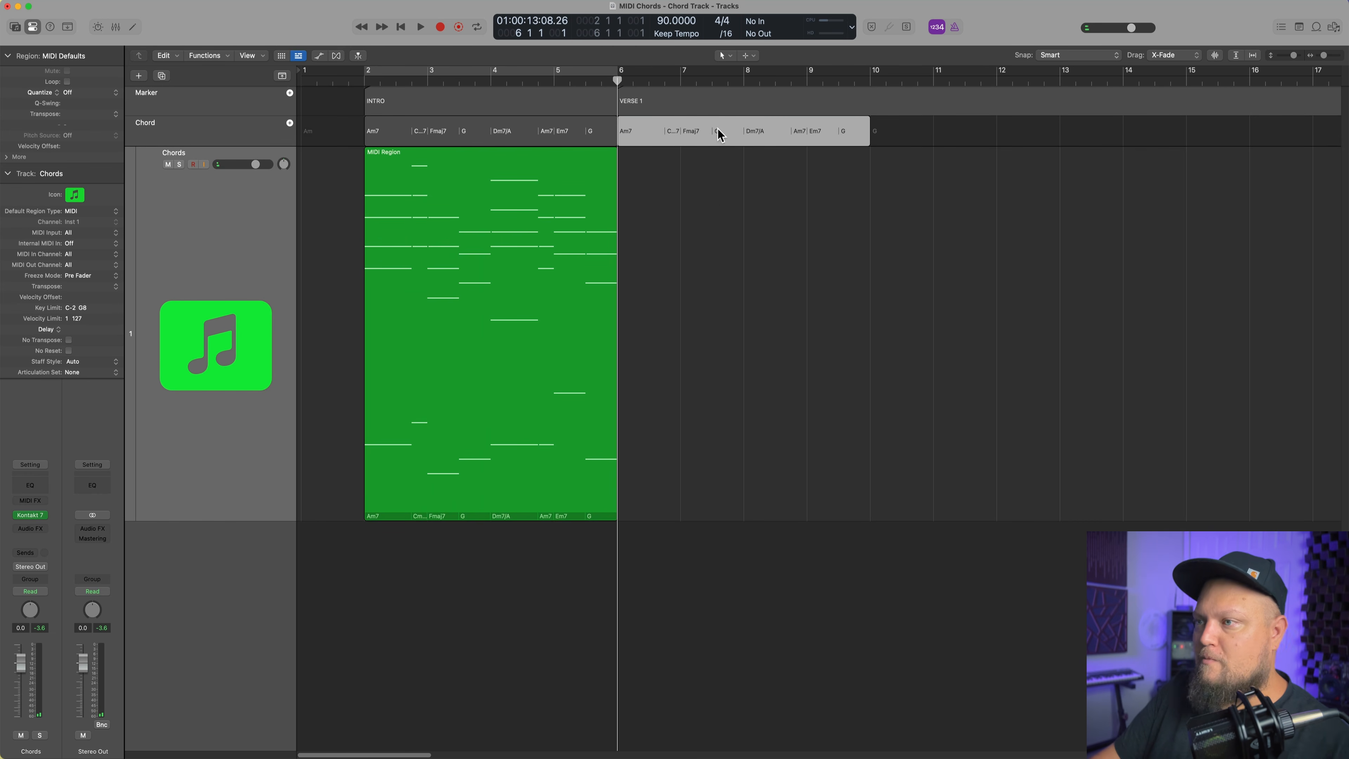
pyautogui.click(489, 336)
pyautogui.moveTo(473, 334); pyautogui.dragTo(710, 316)
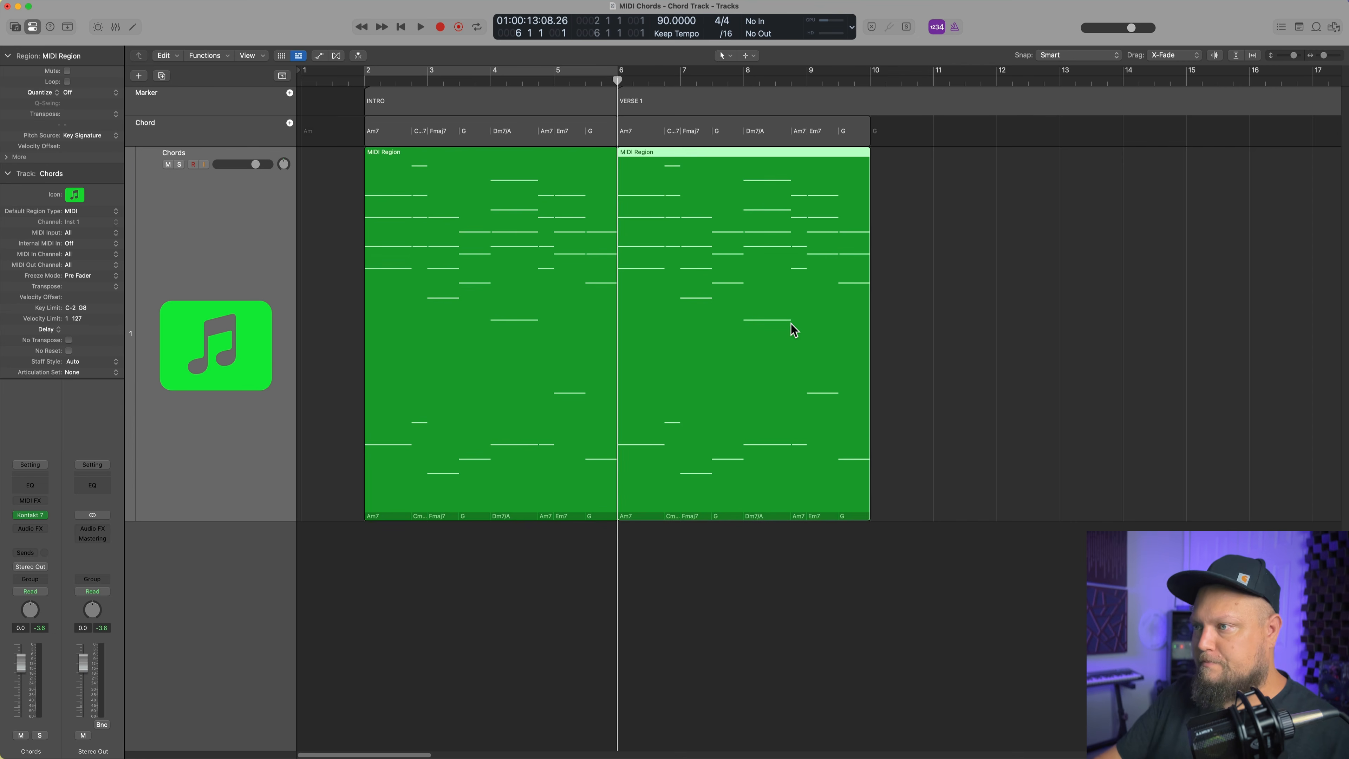
# Copy the chord group at bar 6 on the Chord track to bar 10
pyautogui.moveTo(673, 139); pyautogui.dragTo(924, 133)
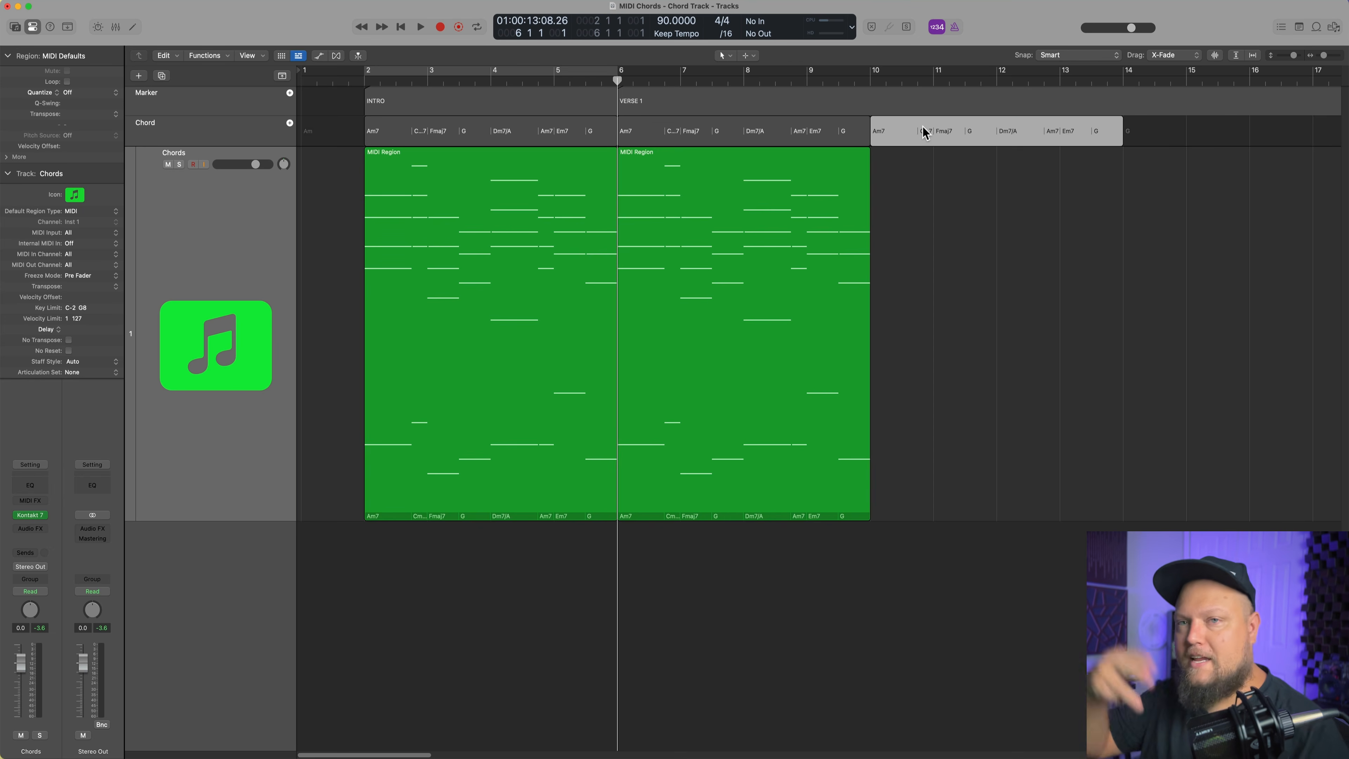
pyautogui.click(984, 81)
pyautogui.press('super+Right')
pyautogui.press('super+Right')
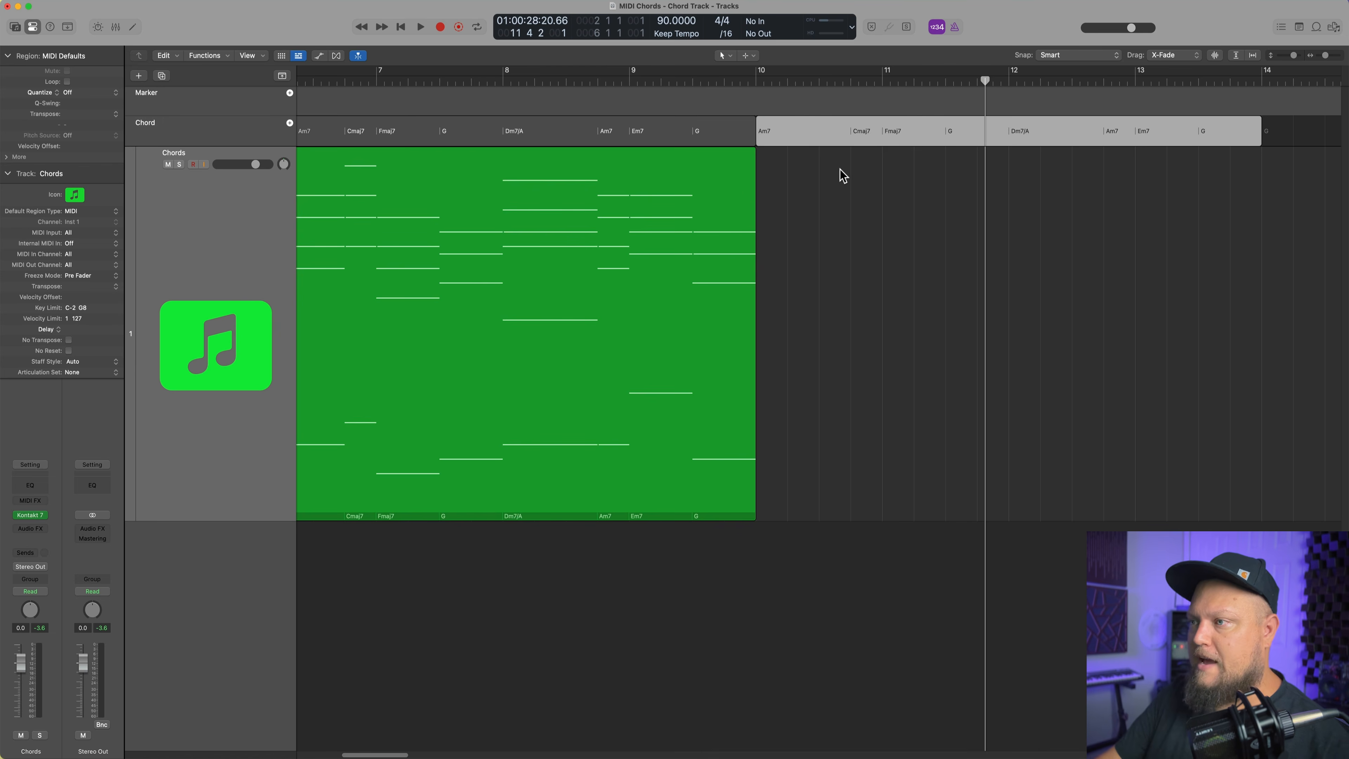
# Copy the Verse 1 MIDI region from bar 6 to bar 10 and play back the result
pyautogui.moveTo(527, 286); pyautogui.dragTo(994, 310)
pyautogui.click(595, 81)
pyautogui.press('space')
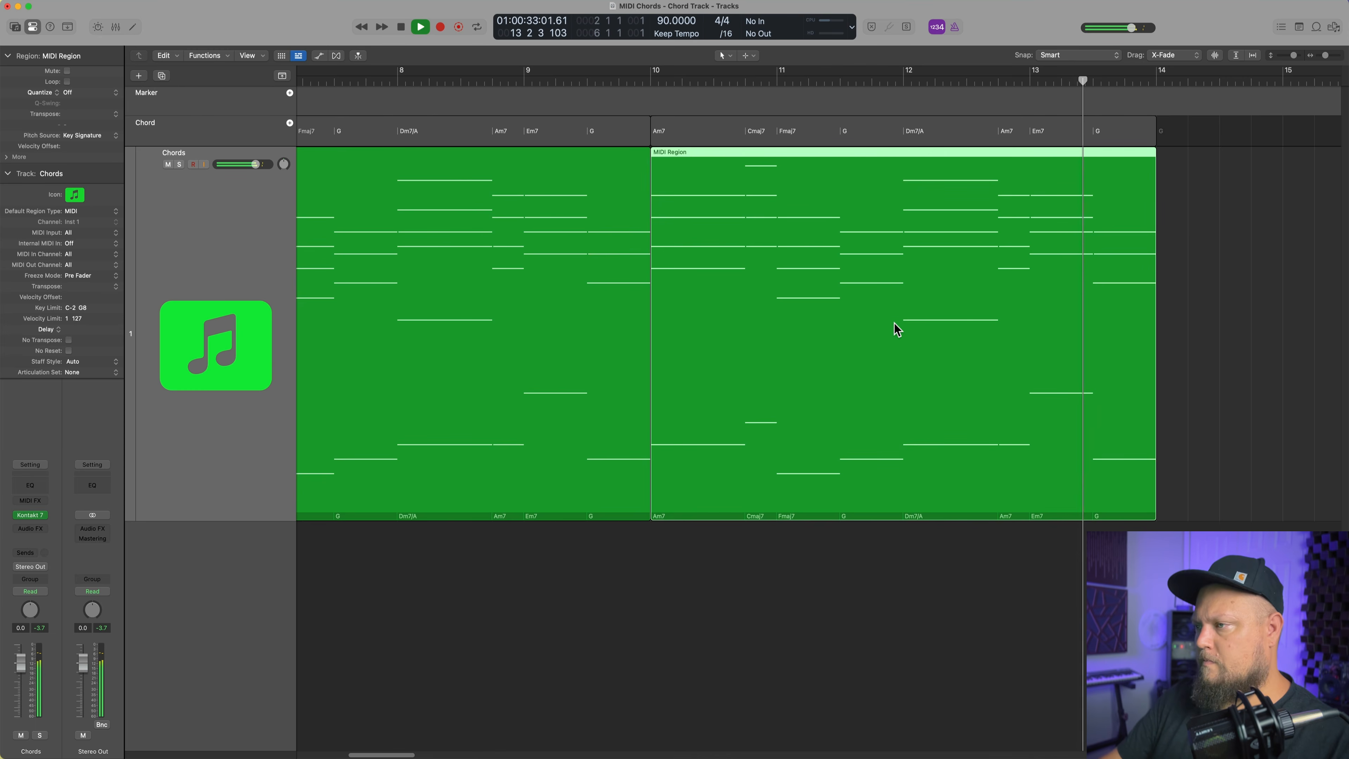
pyautogui.press('space')
# Delete the last two bars of the MIDI region at bar 10 and replace the chord at bar 12 with Em7
pyautogui.moveTo(1216, 205); pyautogui.dragTo(906, 357)
pyautogui.press('Delete')
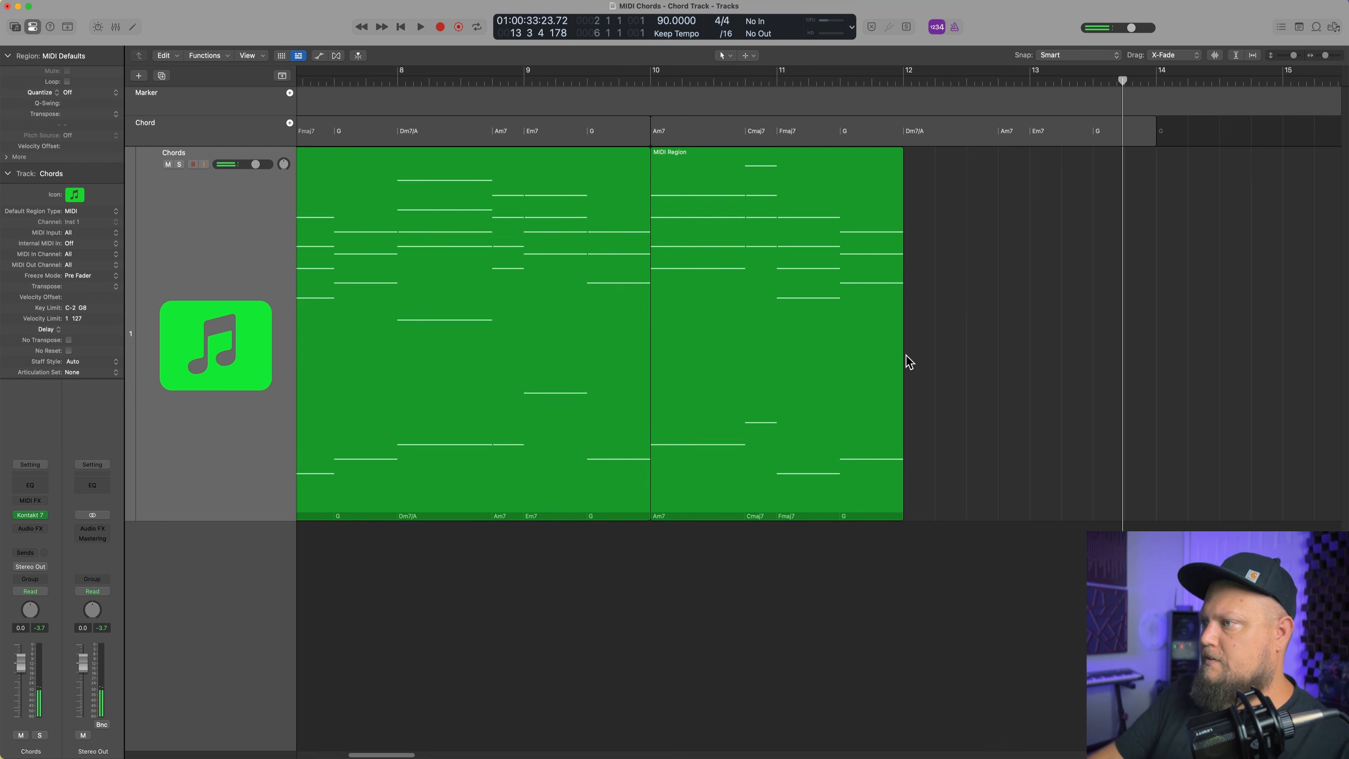
pyautogui.hscroll(4, 945, 313)
pyautogui.click(838, 139)
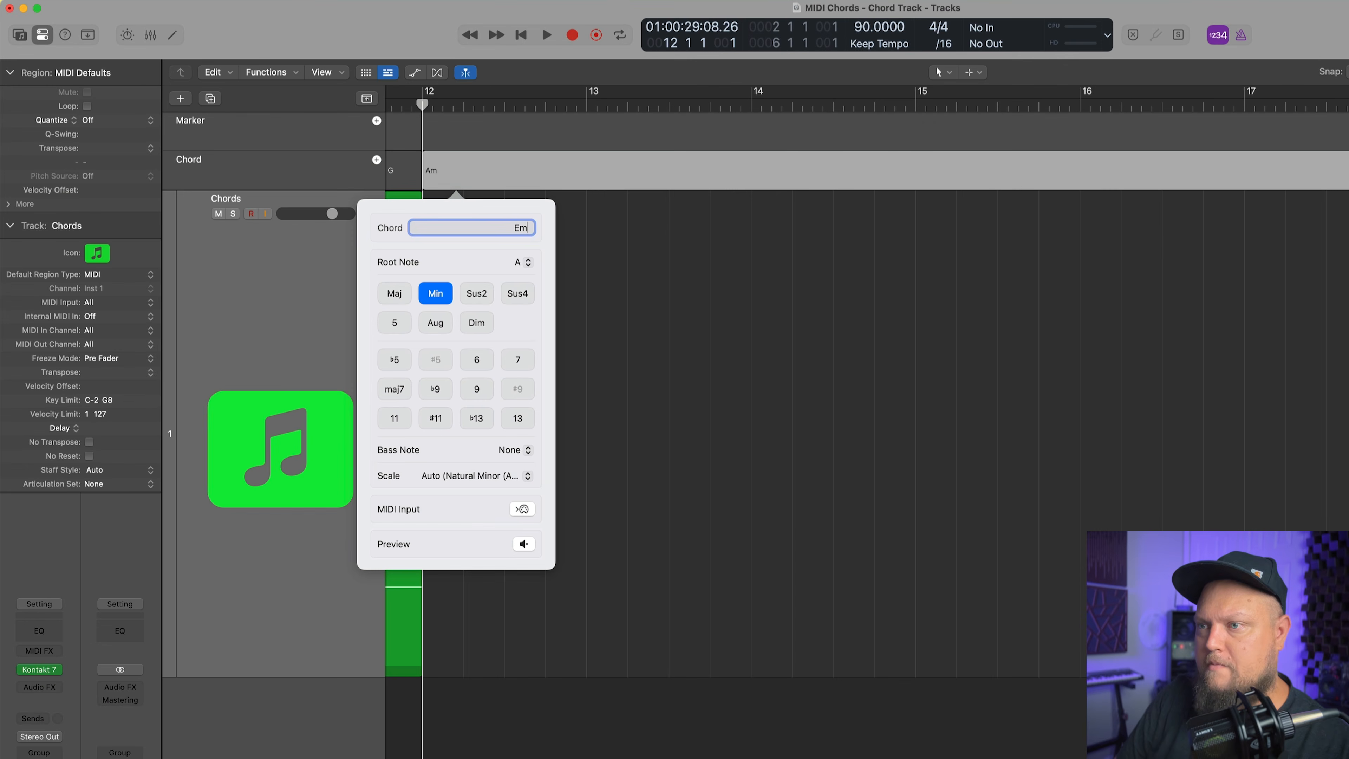
pyautogui.write('7')
pyautogui.press('Return')
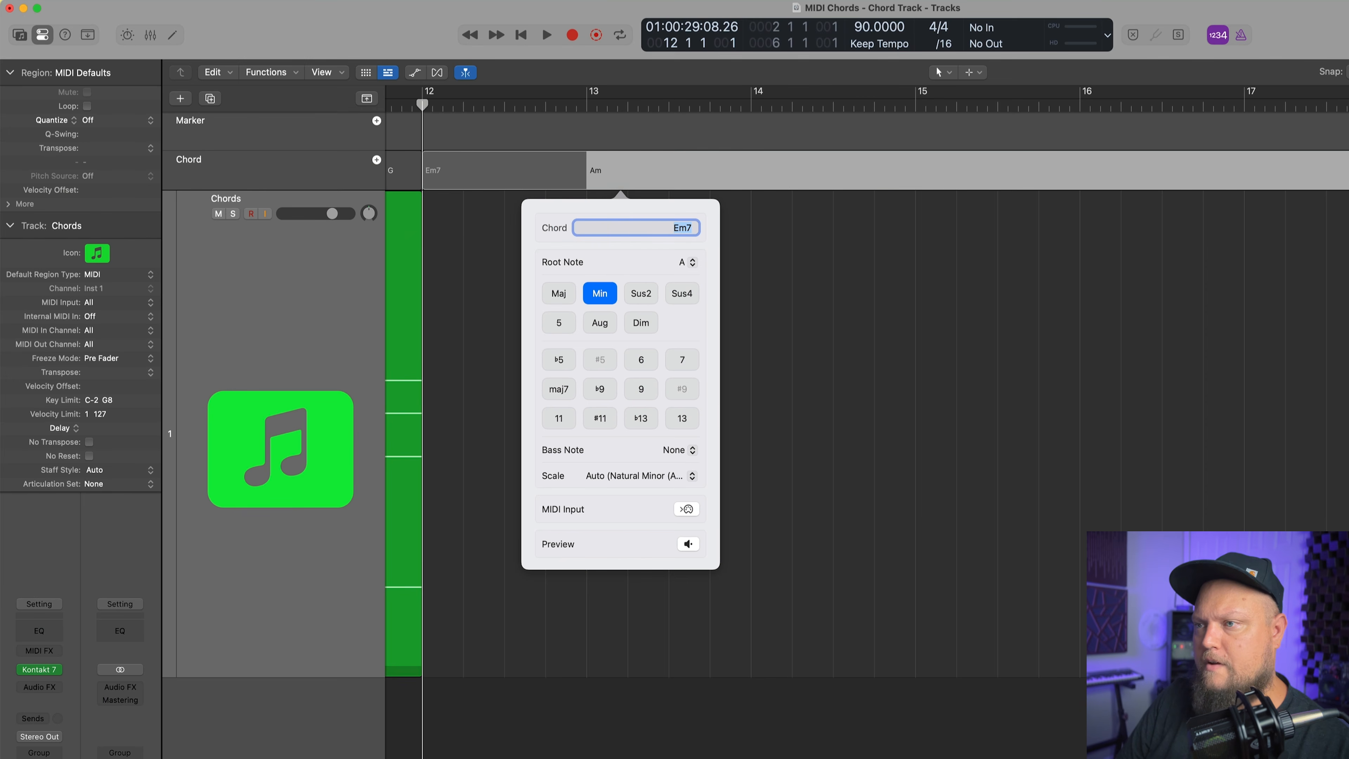
# Follow the Em7 with an Am chord at bar 13 and add a G chord at bar 13 beat 3
pyautogui.click(794, 373)
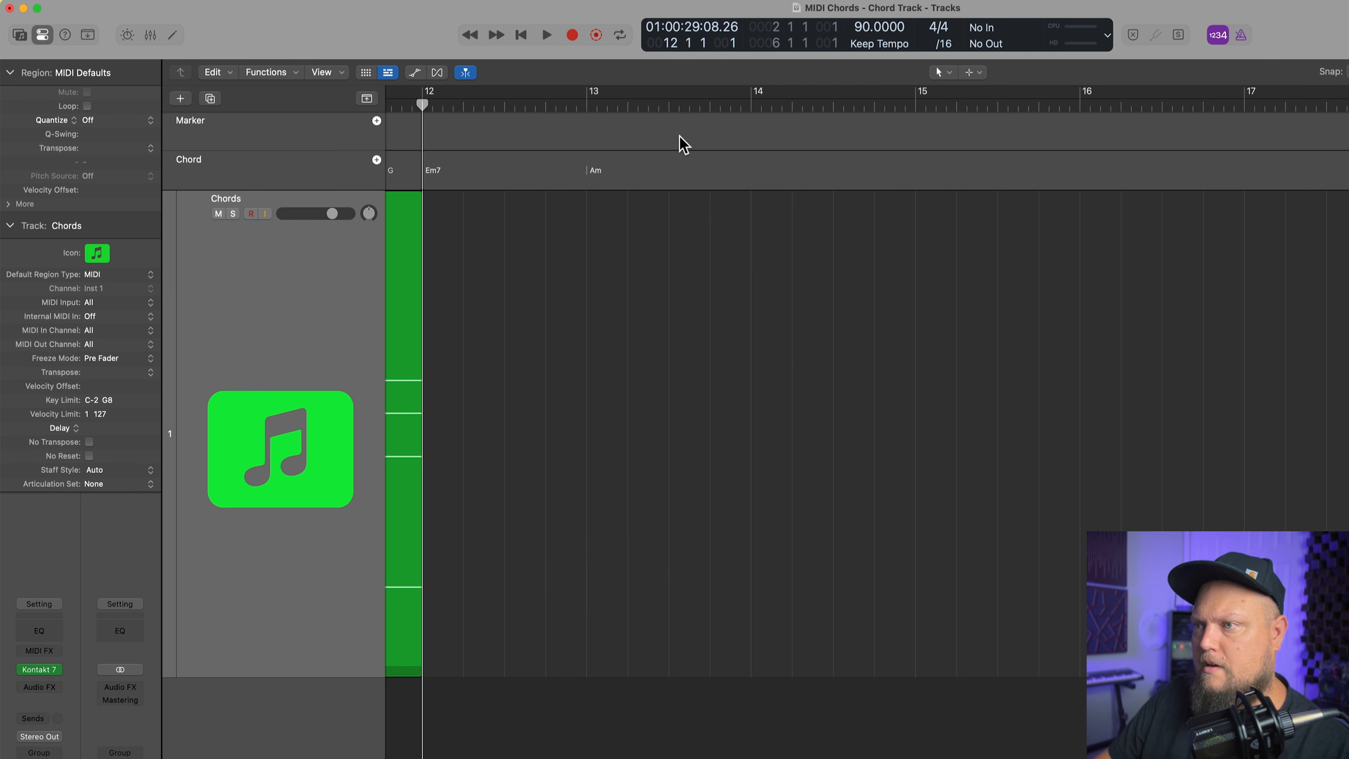
pyautogui.click(685, 104)
pyautogui.moveTo(685, 104); pyautogui.dragTo(672, 104)
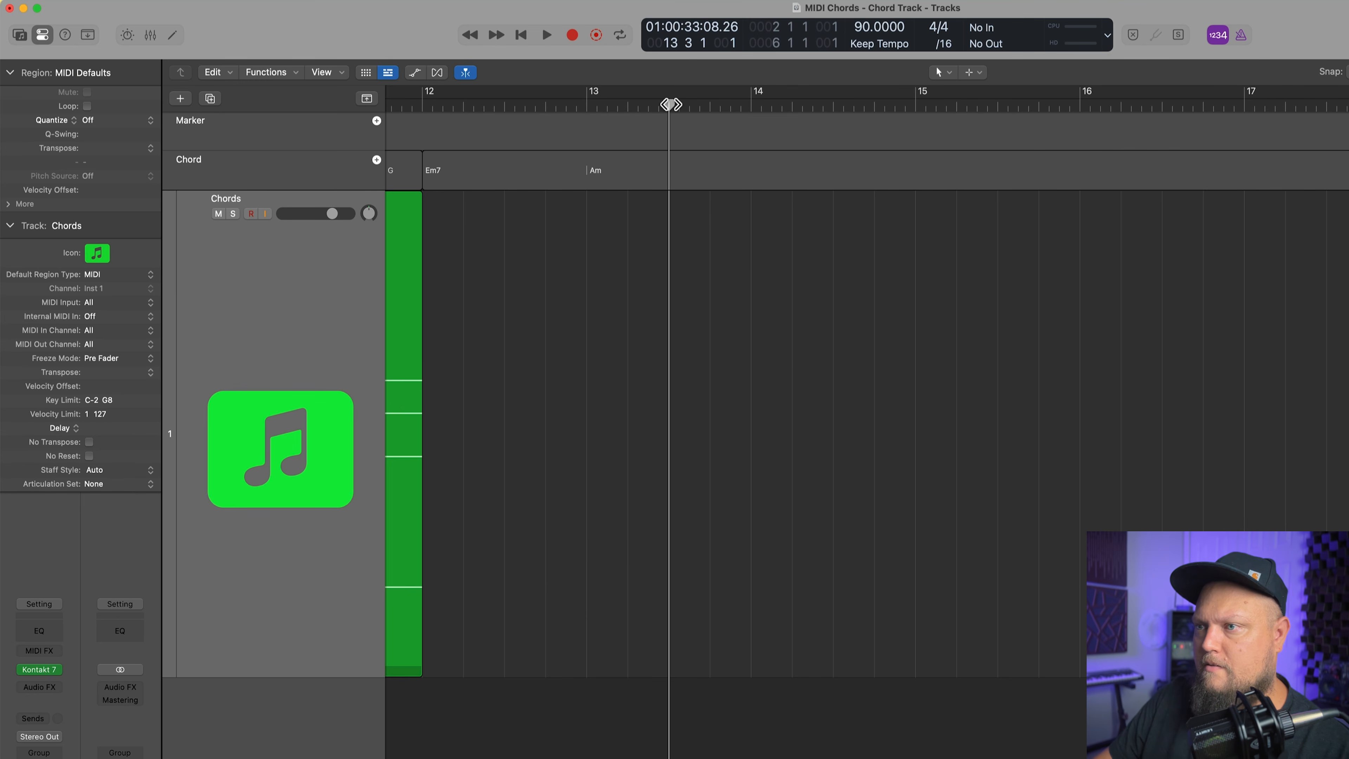
pyautogui.click(377, 159)
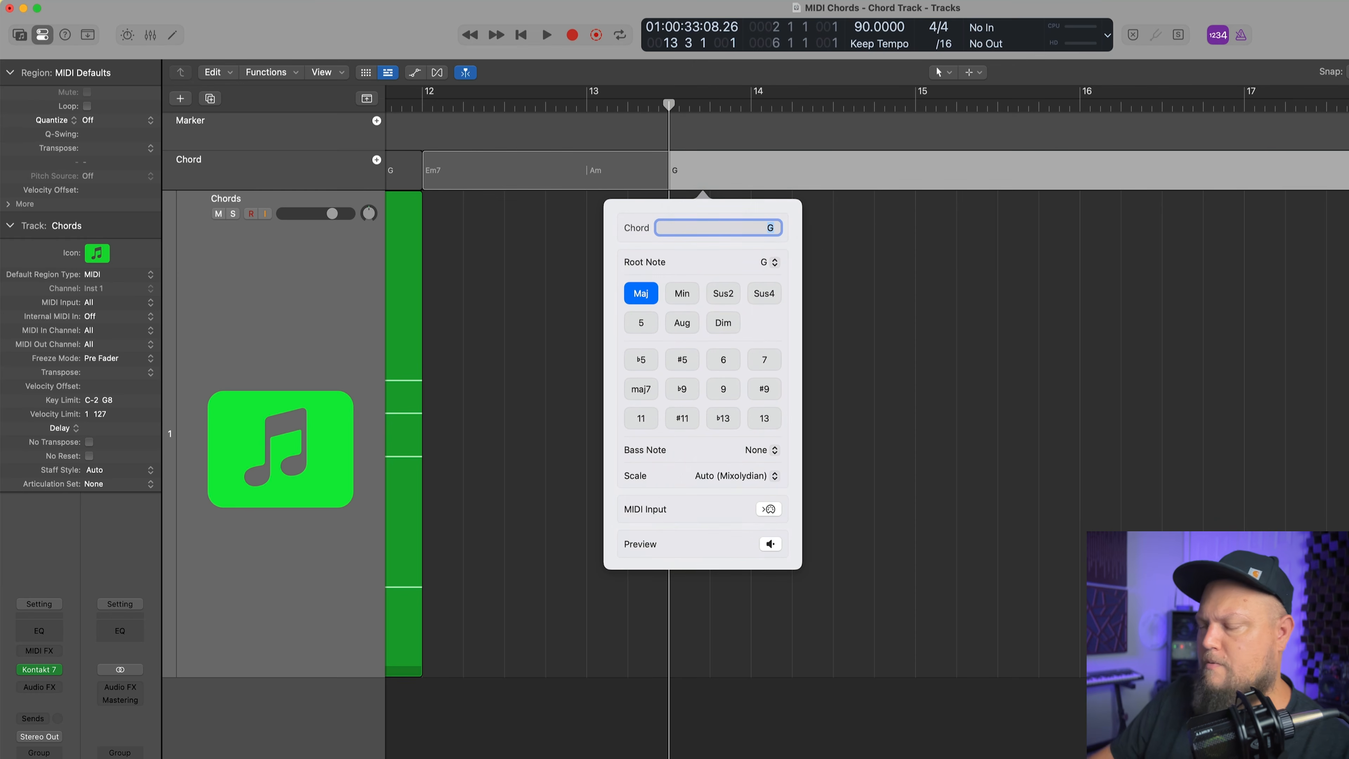
pyautogui.click(999, 292)
# Convert the chord group at bar 12 to MIDI on the Chords track and join it with the region at bar 10
pyautogui.moveTo(1346, 180); pyautogui.dragTo(751, 280)
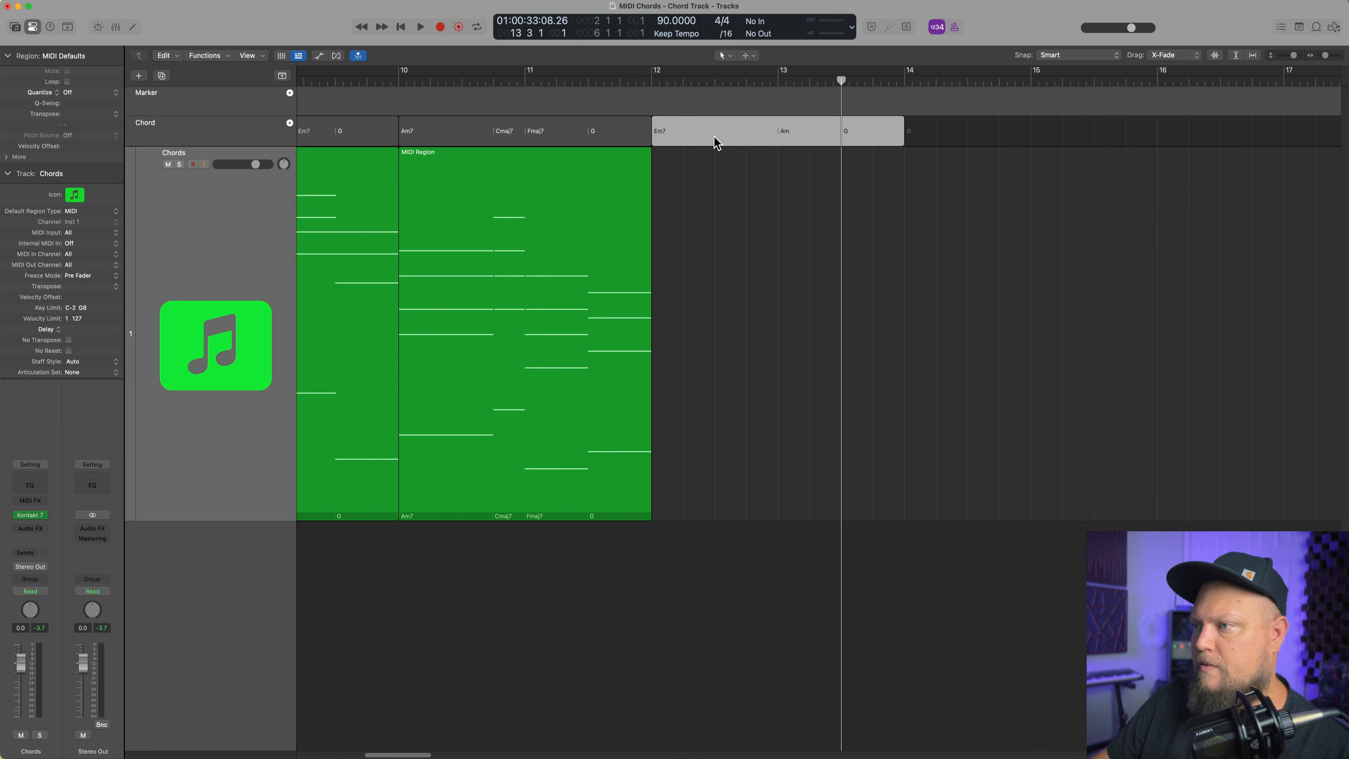
pyautogui.moveTo(714, 137); pyautogui.dragTo(818, 279)
pyautogui.moveTo(1045, 277); pyautogui.dragTo(612, 279)
pyautogui.press('super+j')
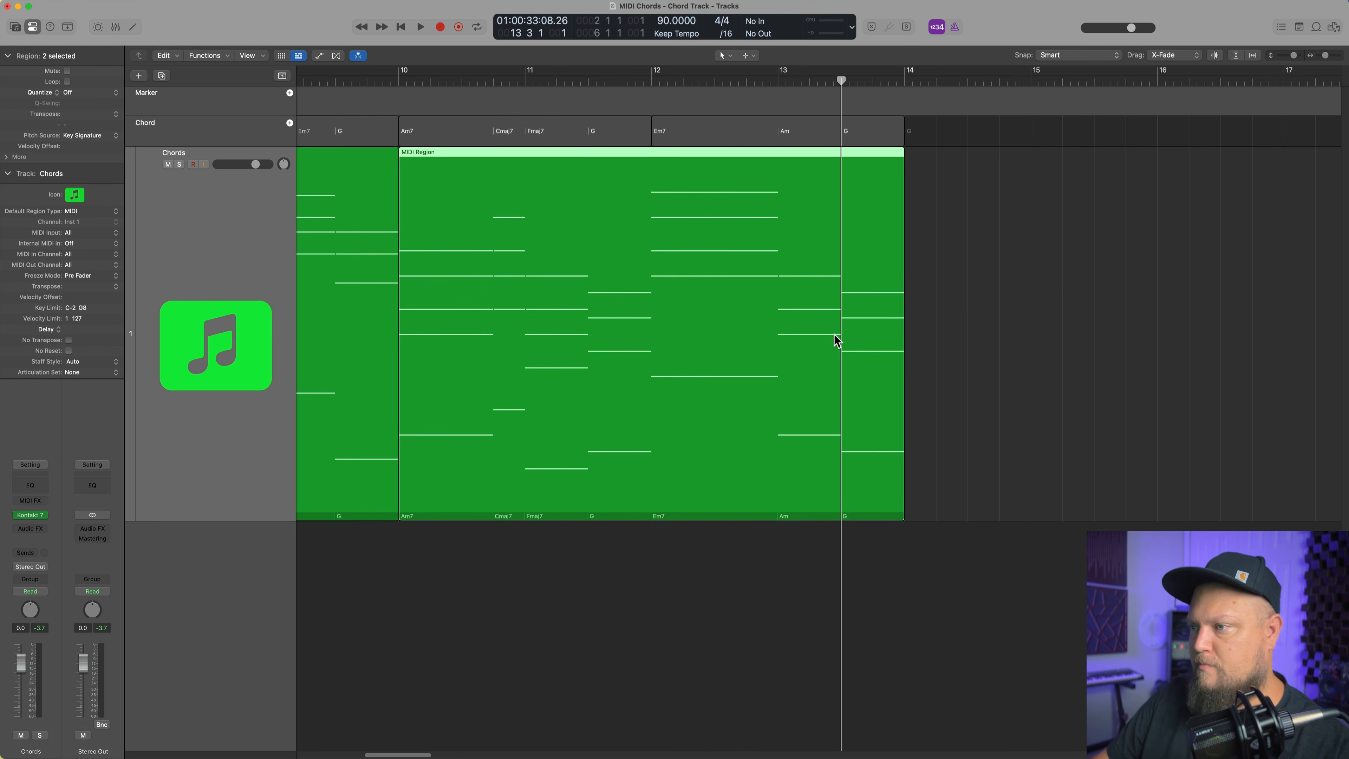
# Open the joined region in the Piano Roll and lower the top two notes of the Em7 at bar 12 by an octave
pyautogui.doubleClick(689, 302)
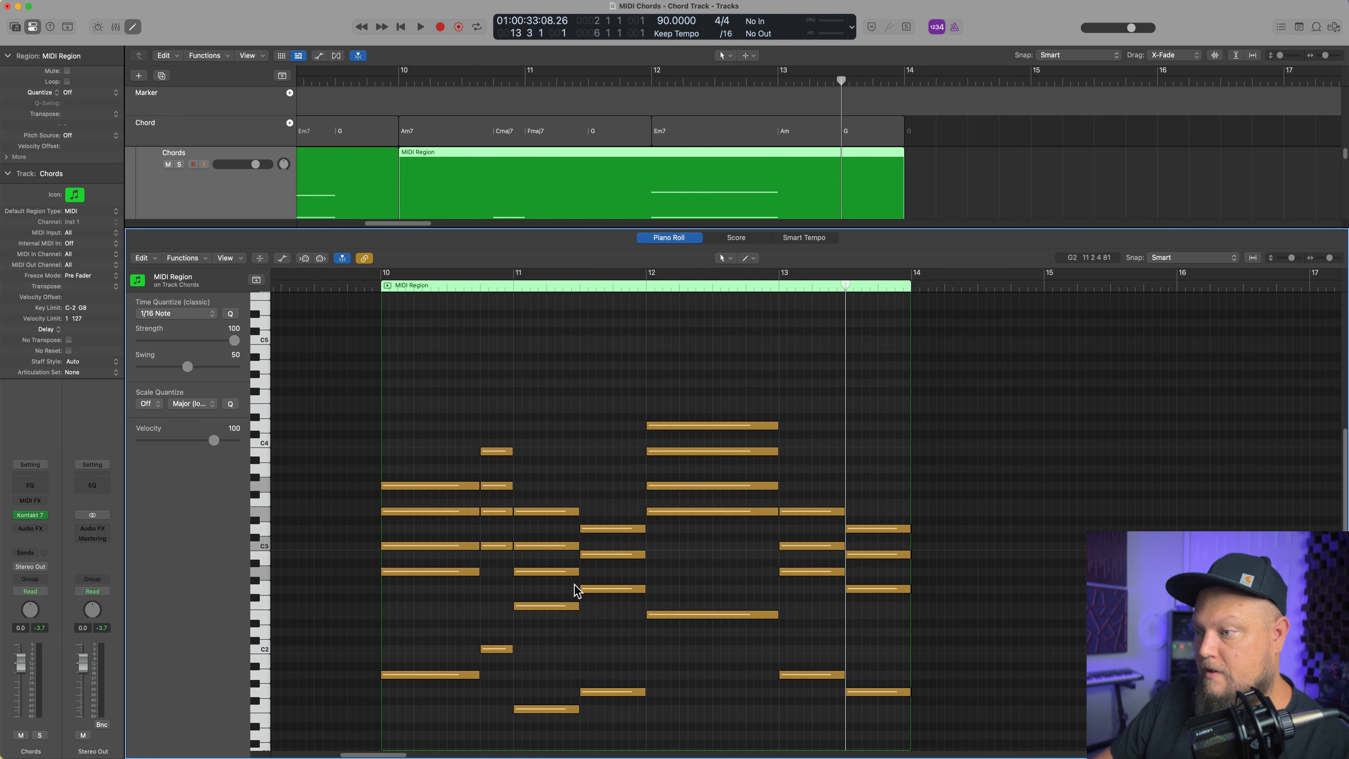
pyautogui.moveTo(648, 370); pyautogui.dragTo(720, 457)
pyautogui.hotkey('shift', 'alt', 'Down')
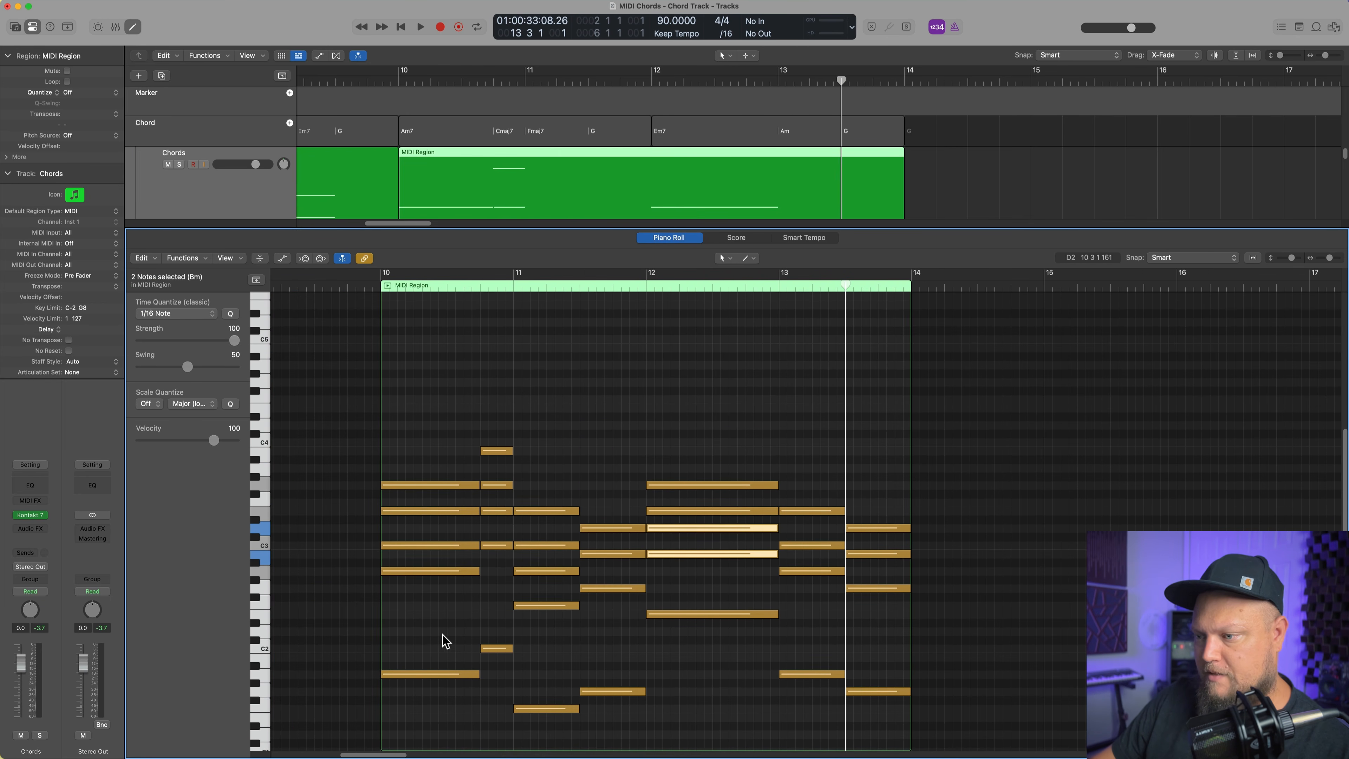
# Lower all bass notes from bar 10 to bar 14 by an octave and close the Piano Roll
pyautogui.moveTo(422, 637); pyautogui.dragTo(636, 604)
pyautogui.scroll(5, 785, 588)
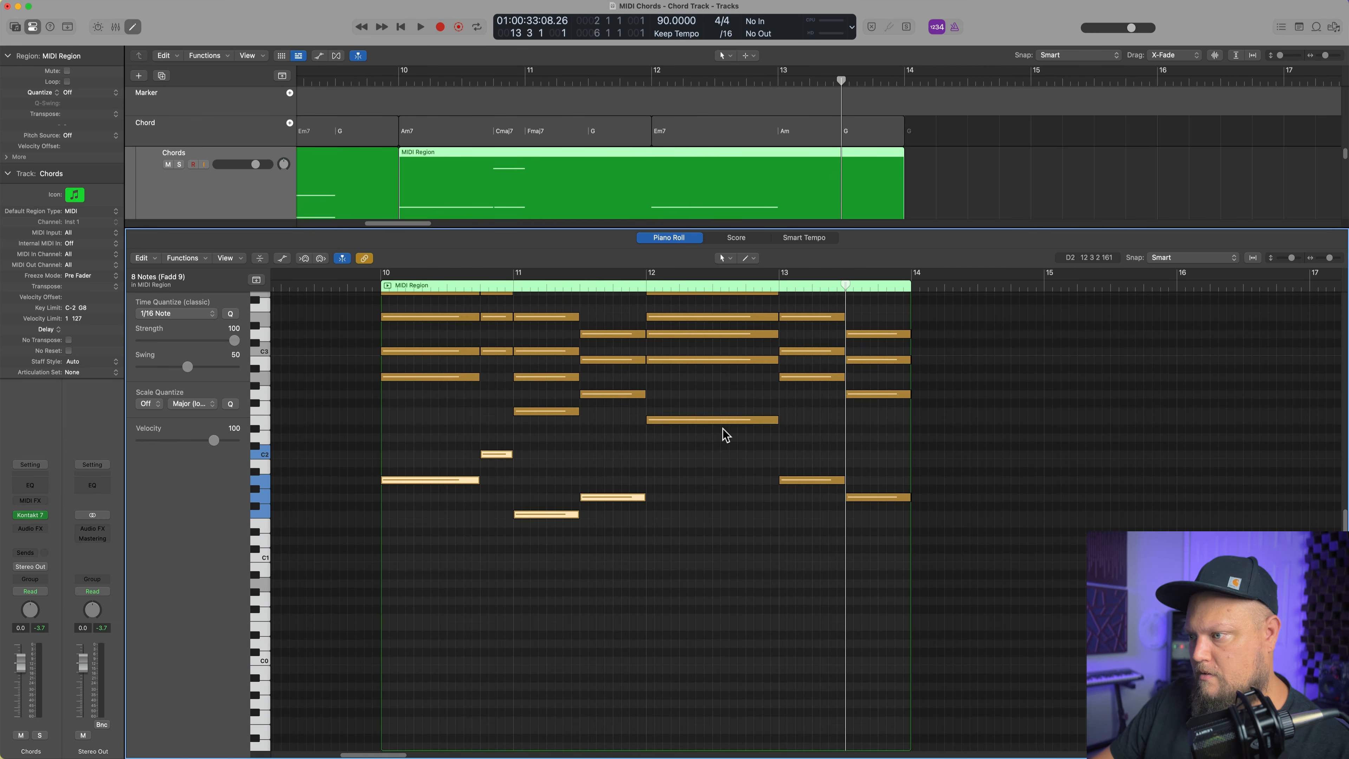
pyautogui.moveTo(723, 429); pyautogui.dragTo(894, 541)
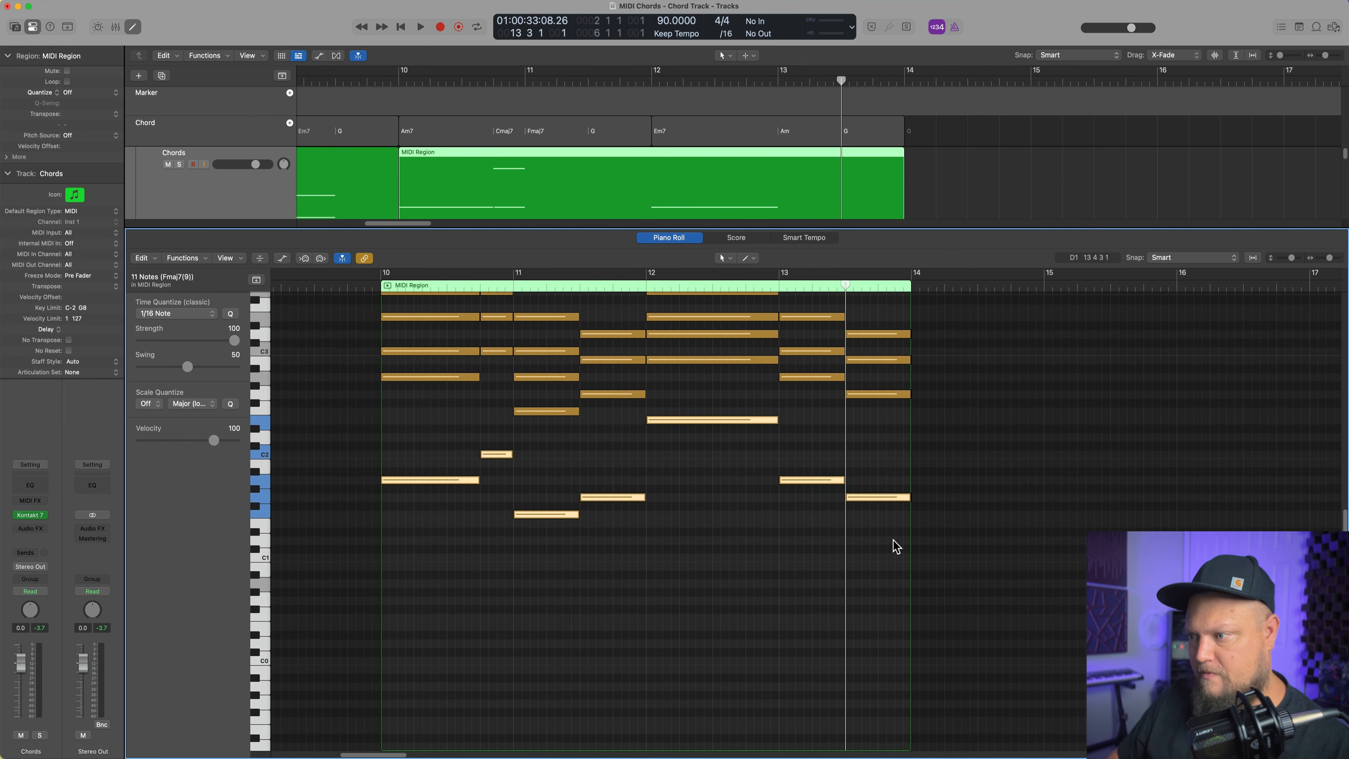
pyautogui.hotkey('alt', 'shift', 'Down')
pyautogui.press('p')
# Play back the whole of Verse 1 from bar 6 to bar 14
pyautogui.hscroll(-15, 1035, 392)
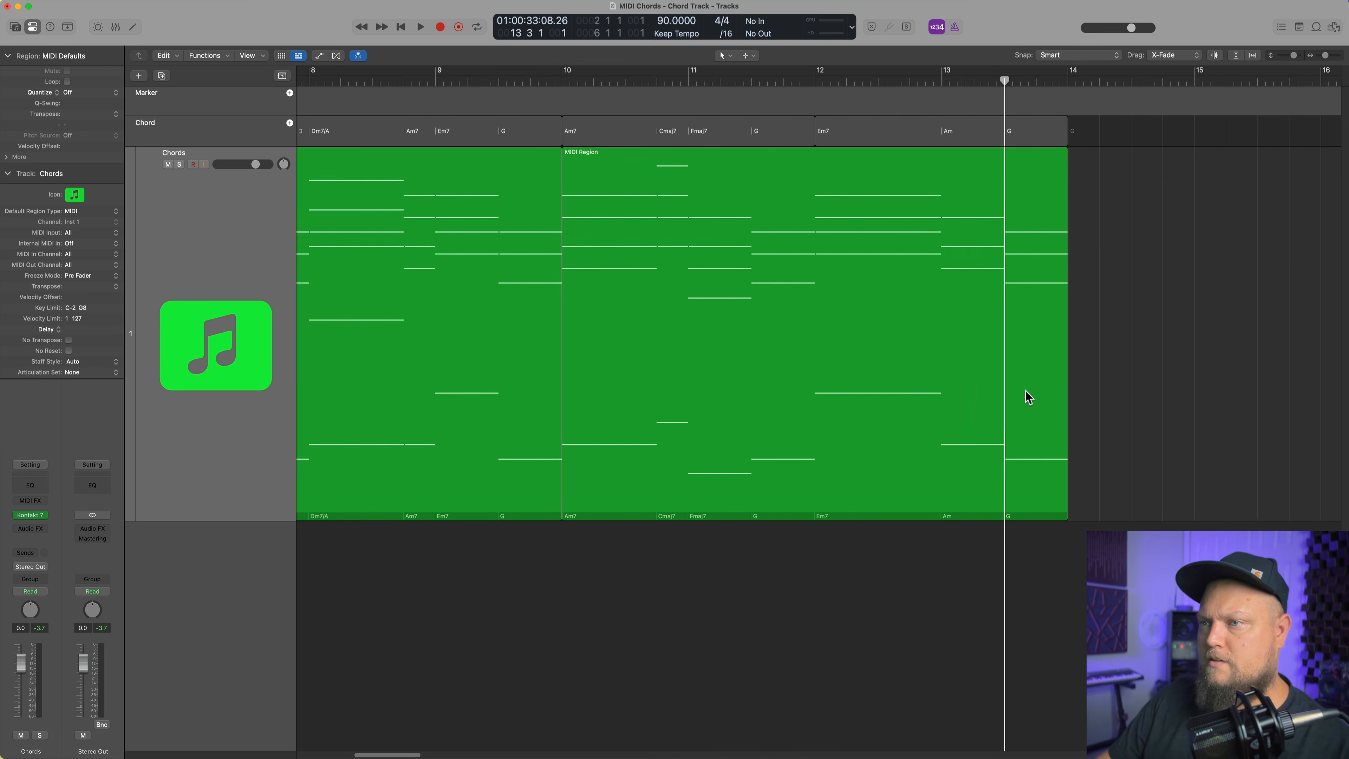
pyautogui.click(658, 80)
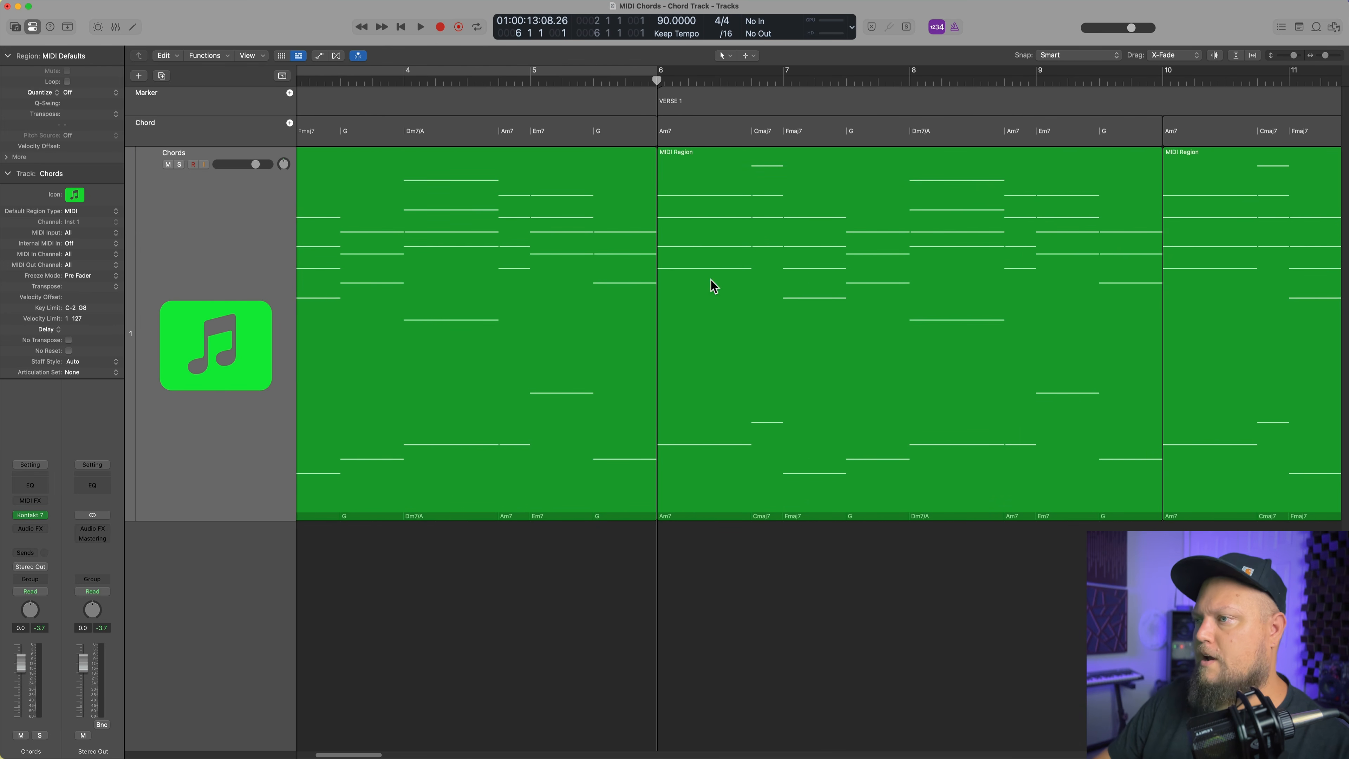
pyautogui.press('super+Left')
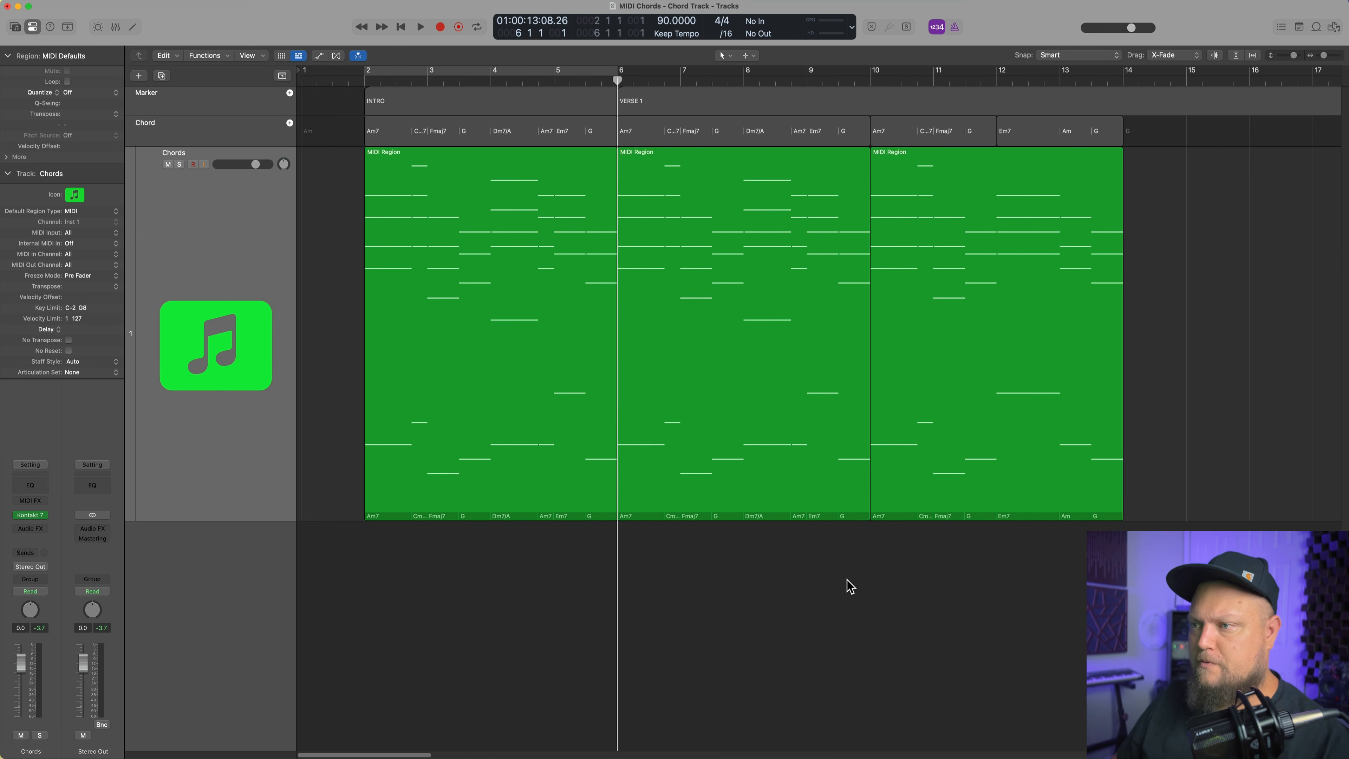
pyautogui.press('space')
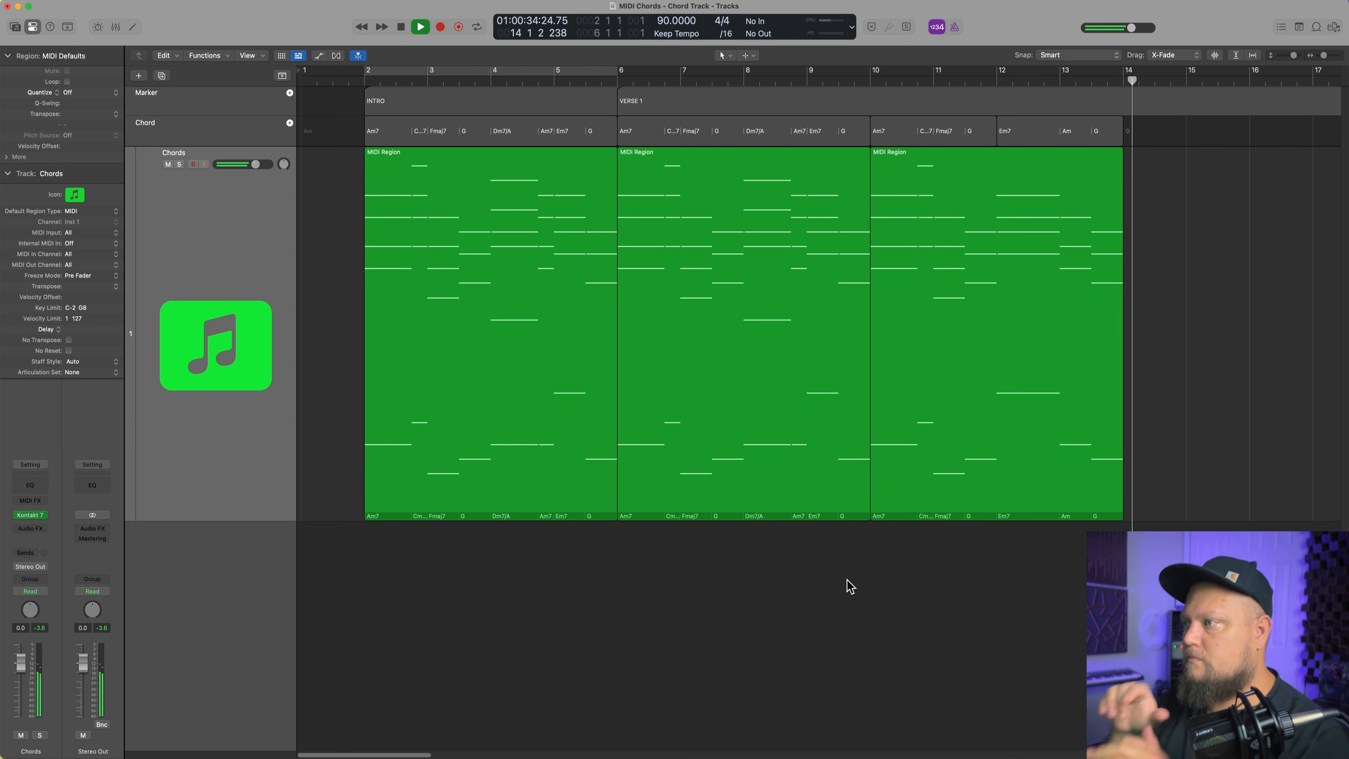
pyautogui.press('space')
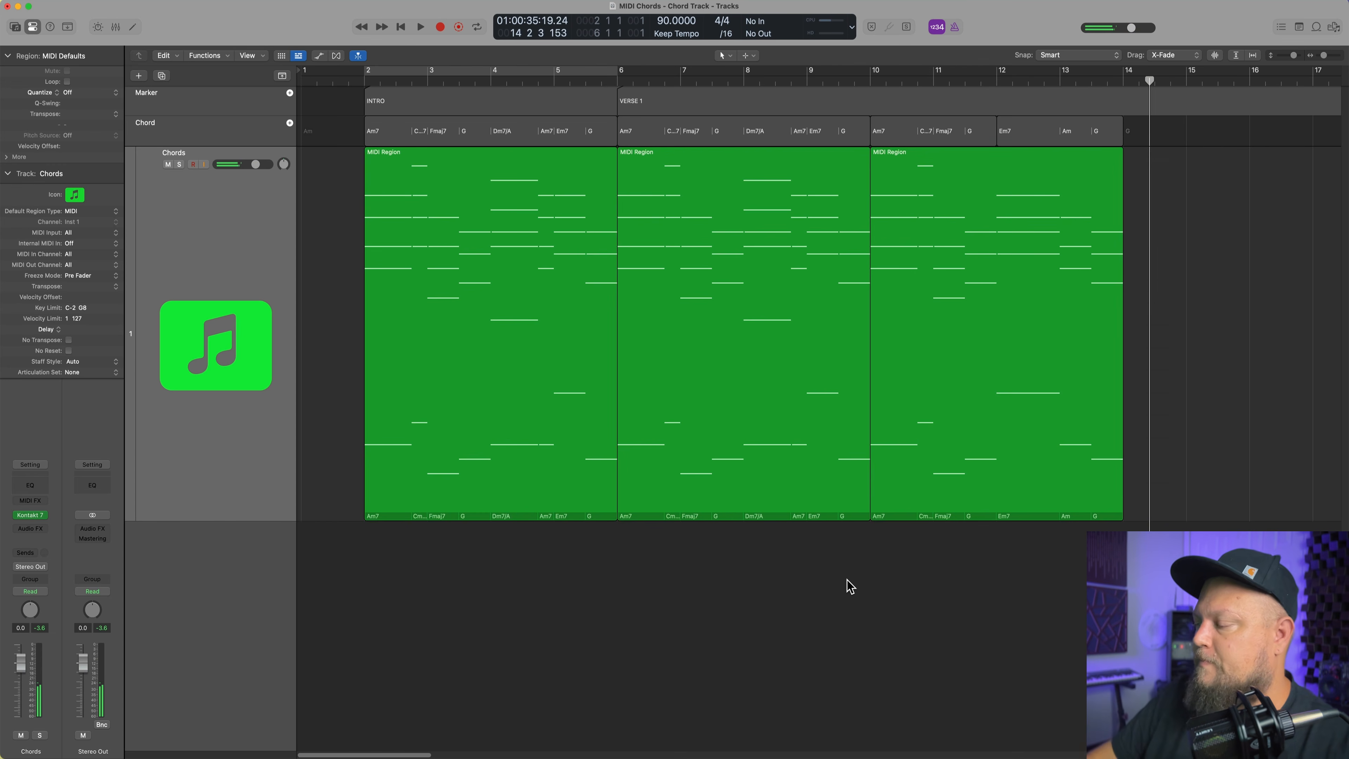
# In the Piano Roll, shorten the E1 bass note at bar 12 to end at beat 4 and add a G1 note for the remaining beat
pyautogui.click(1044, 81)
pyautogui.press('super+Right')
pyautogui.press('super+Right')
pyautogui.press('super+Right')
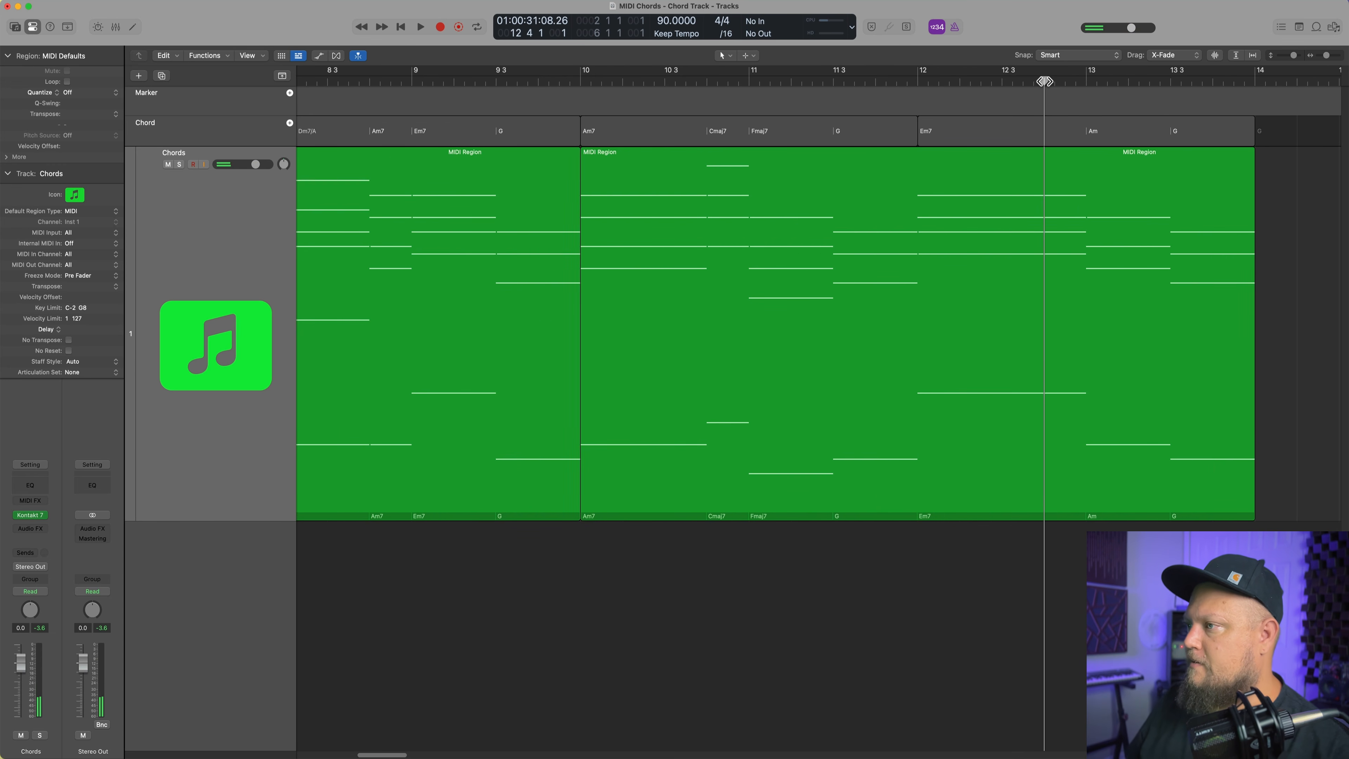
pyautogui.doubleClick(1042, 372)
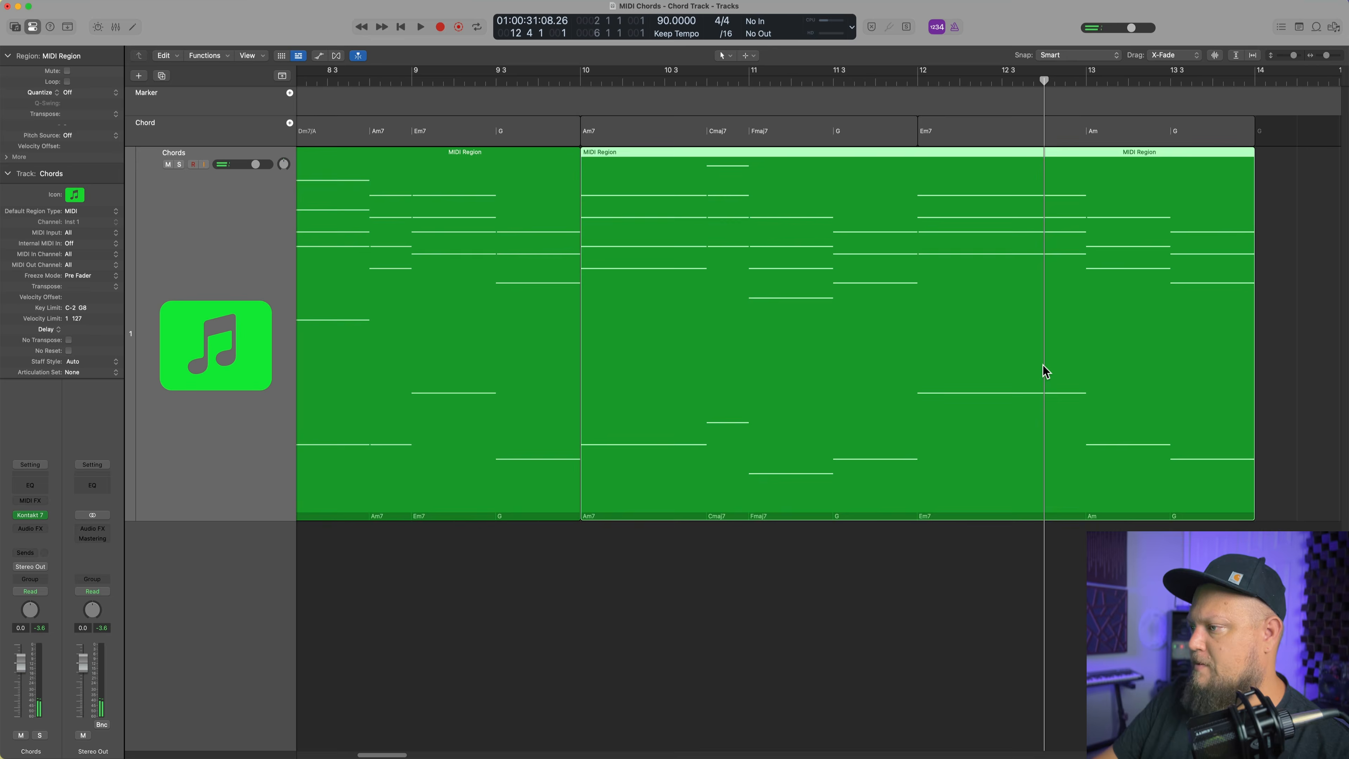
pyautogui.press('super+Right')
pyautogui.press('super+Right')
pyautogui.press('super+Right')
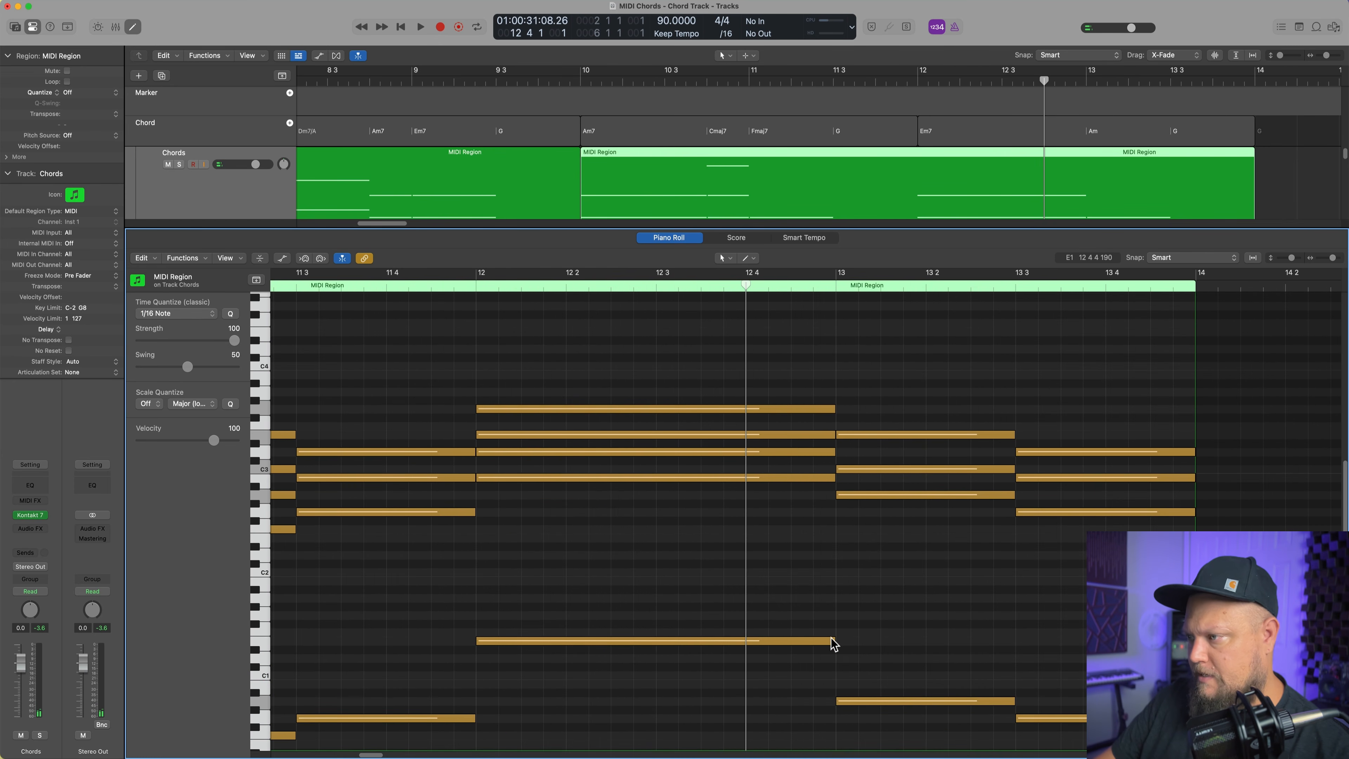
pyautogui.moveTo(831, 640)
pyautogui.mouseDown()
pyautogui.moveTo(745, 641)
pyautogui.moveTo(756, 618)
pyautogui.moveTo(575, 610)
pyautogui.mouseUp()
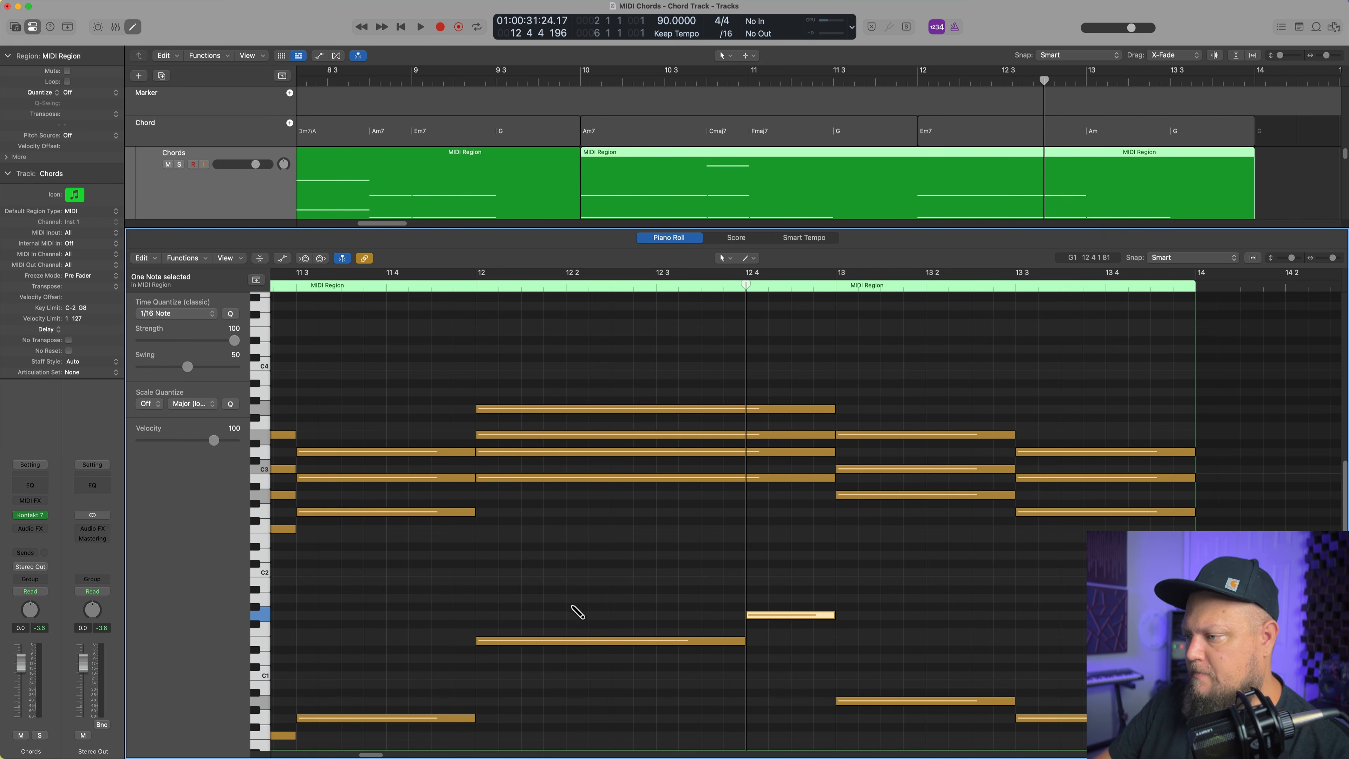
# Split the four upper Em7 notes at bar 12 beat 4 with the Scissors tool
pyautogui.moveTo(685, 387); pyautogui.dragTo(765, 506)
pyautogui.click(752, 259)
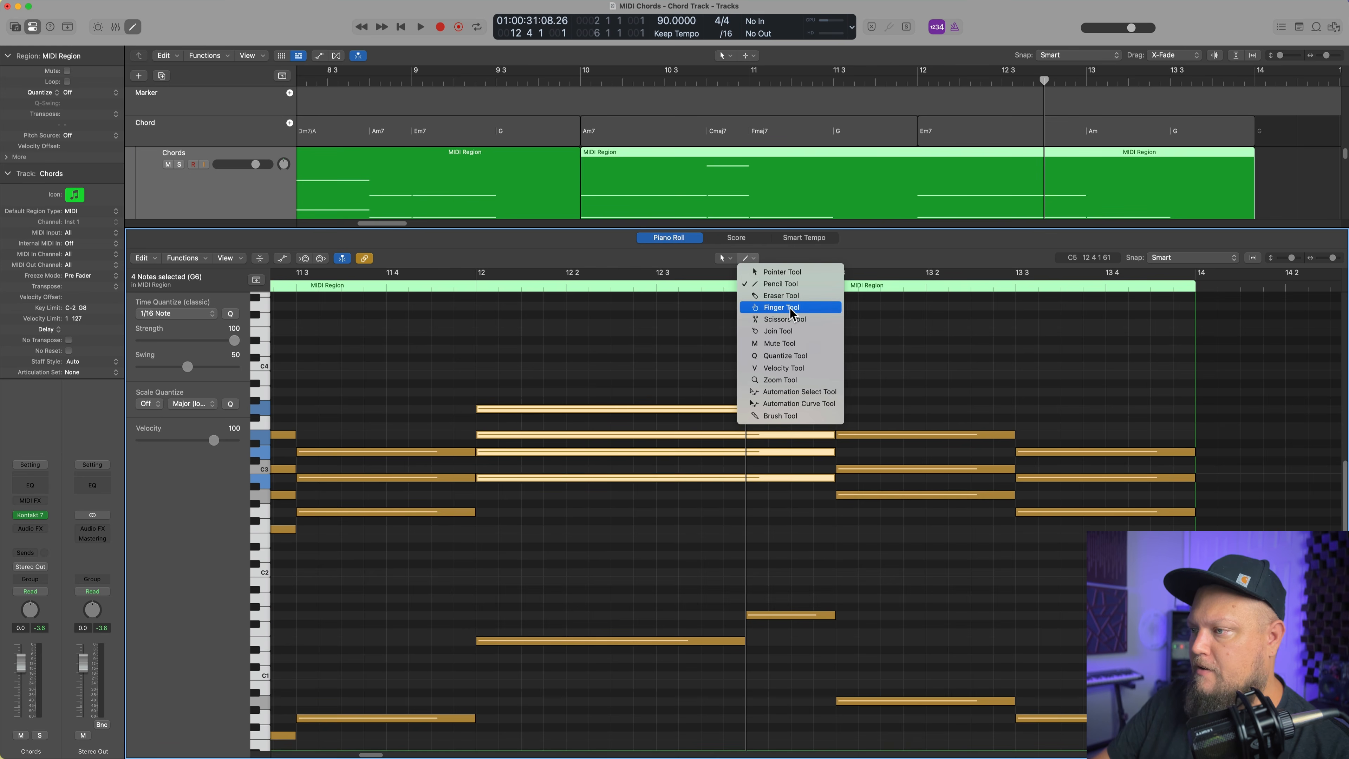
pyautogui.click(785, 296)
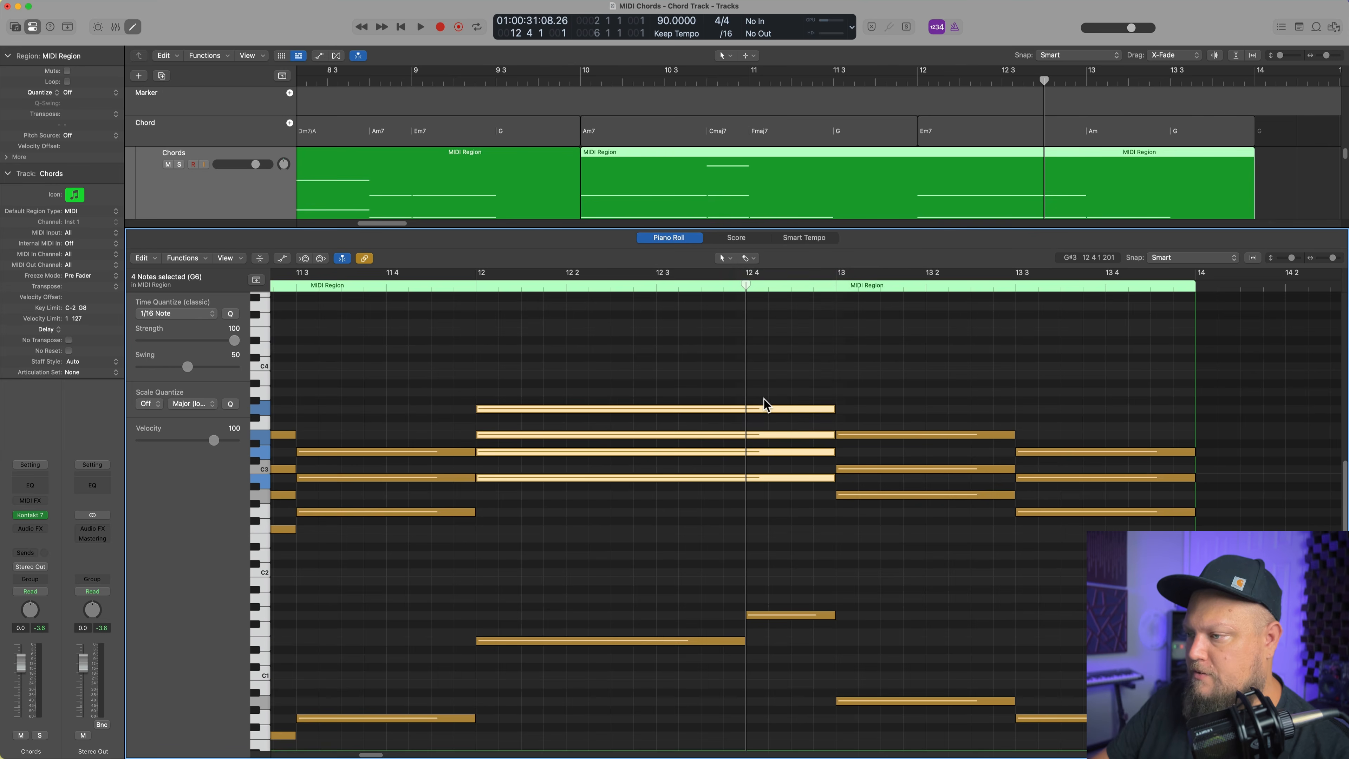
pyautogui.click(754, 260)
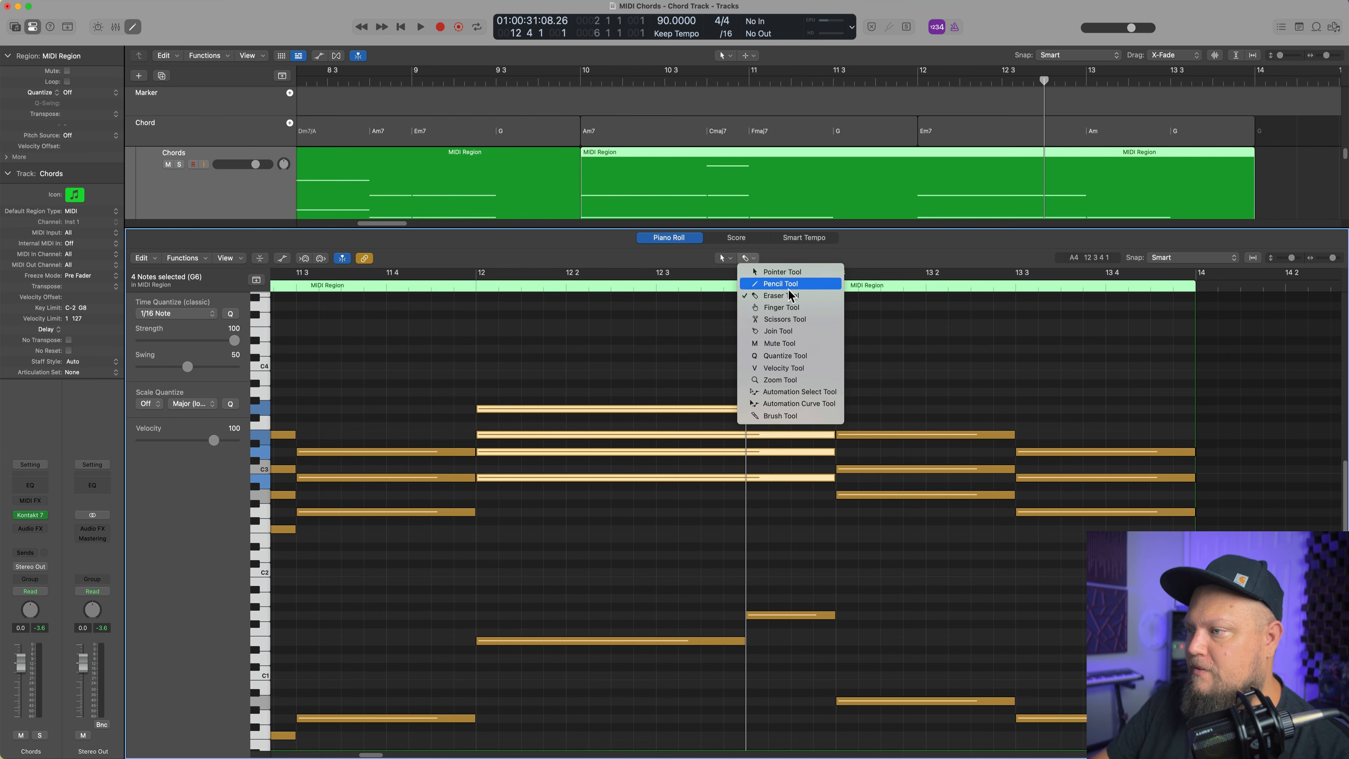
pyautogui.click(787, 318)
pyautogui.keyDown('super'); pyautogui.click(747, 411); pyautogui.keyUp('super')
pyautogui.click(668, 555)
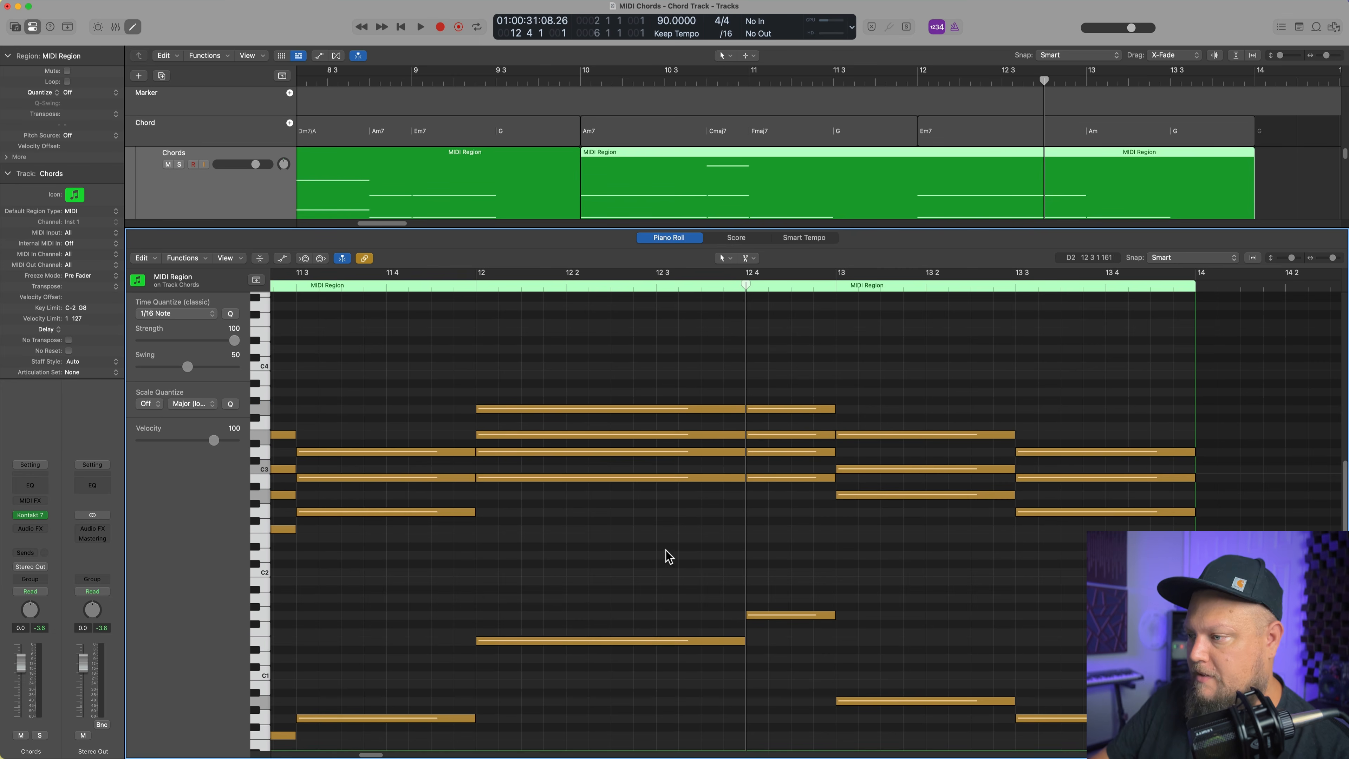
# Play back the split Em7 with its new bass note from just before bar 12
pyautogui.click(465, 286)
pyautogui.press('space')
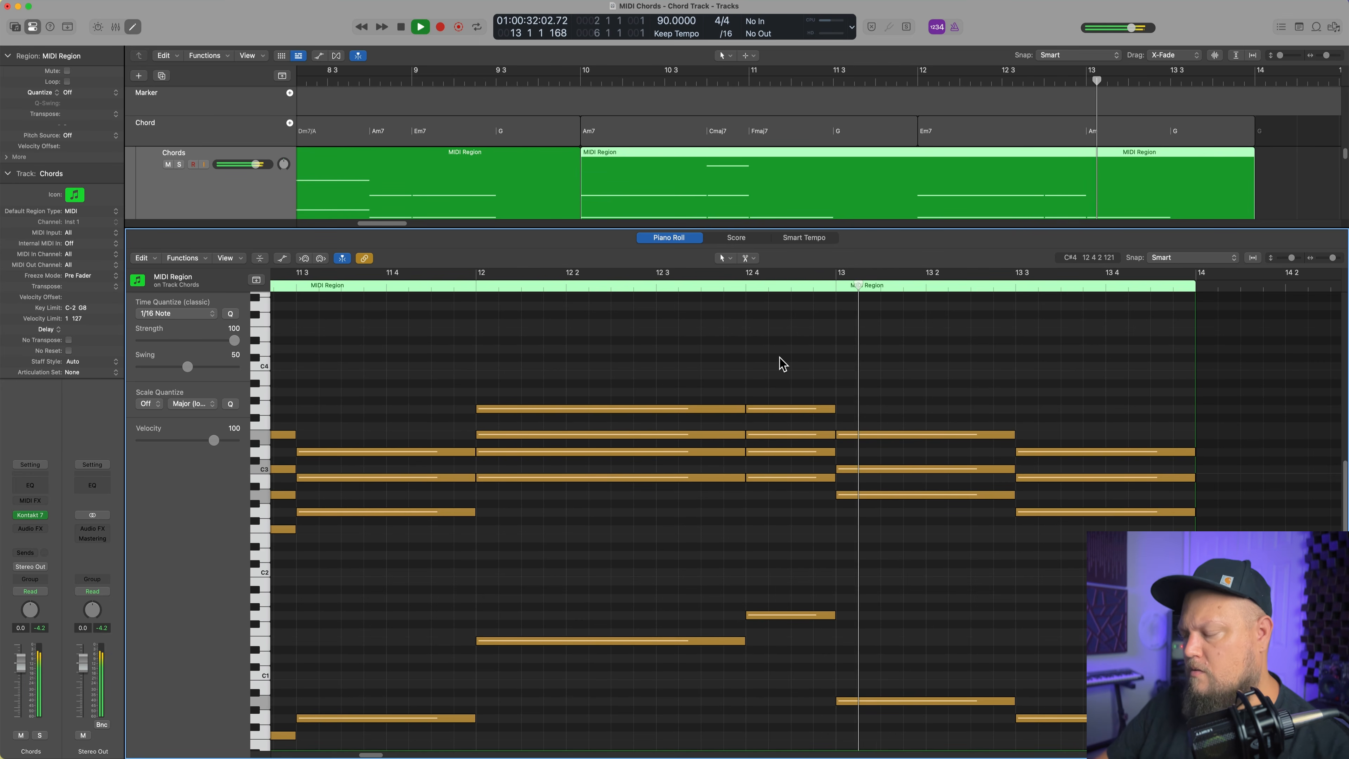
pyautogui.press('space')
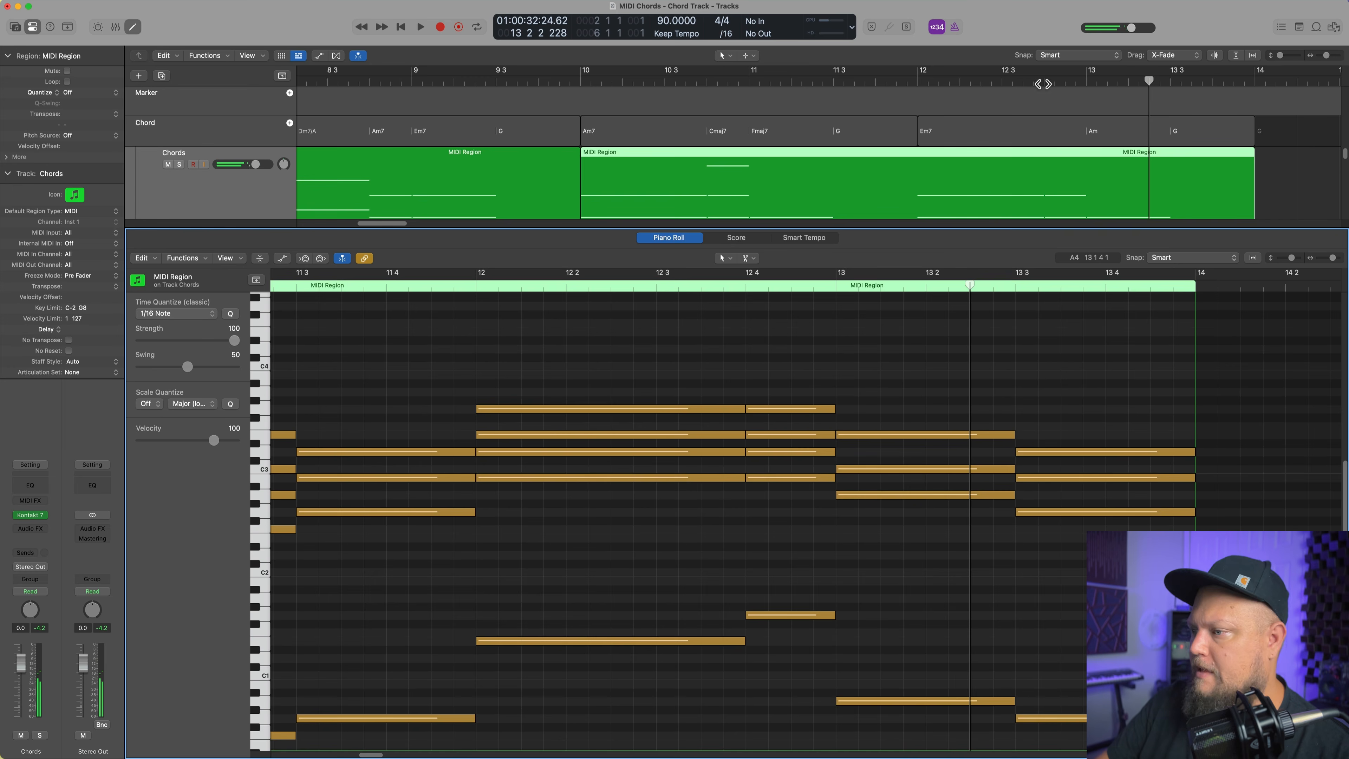
# Lower the top note of the chord at bar 12 beat 4 by an octave and play back the new voicing
pyautogui.click(784, 408)
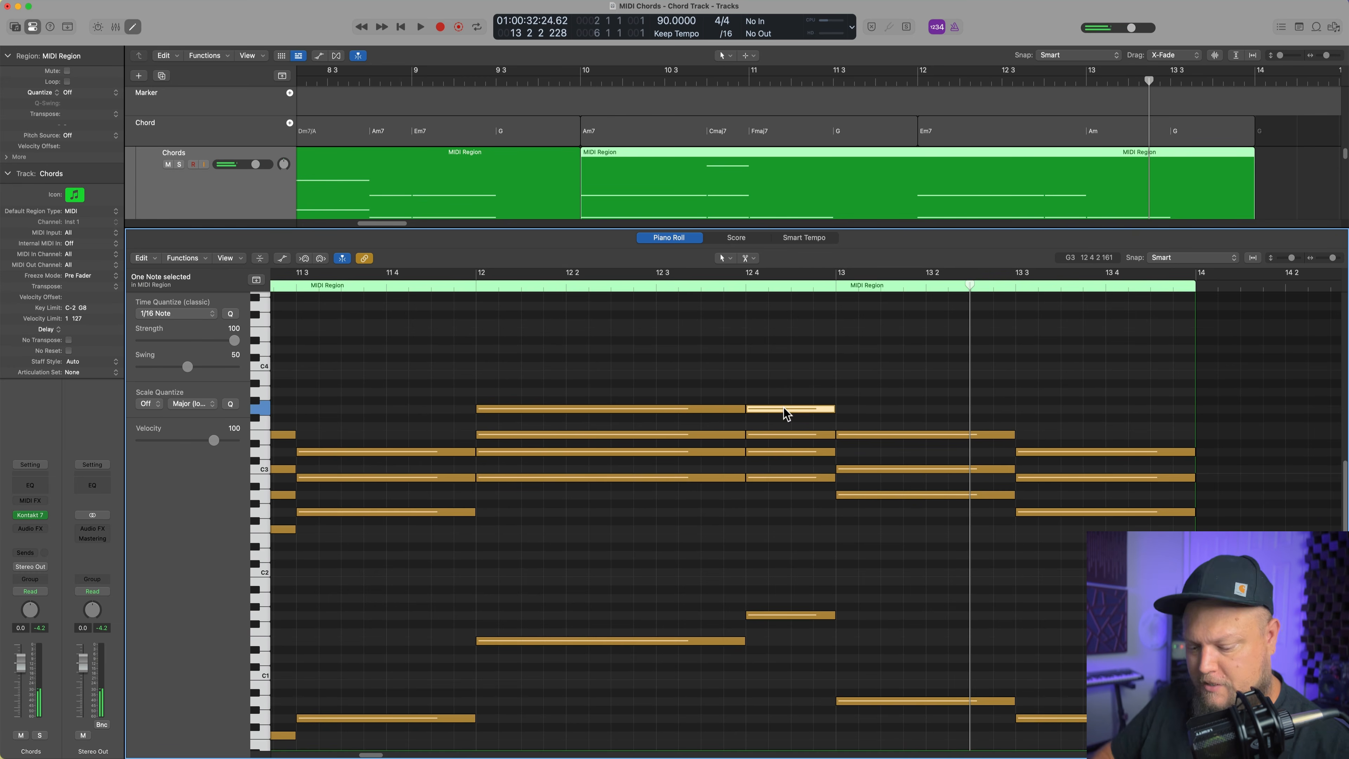
pyautogui.hotkey('alt', 'shift', 'Down')
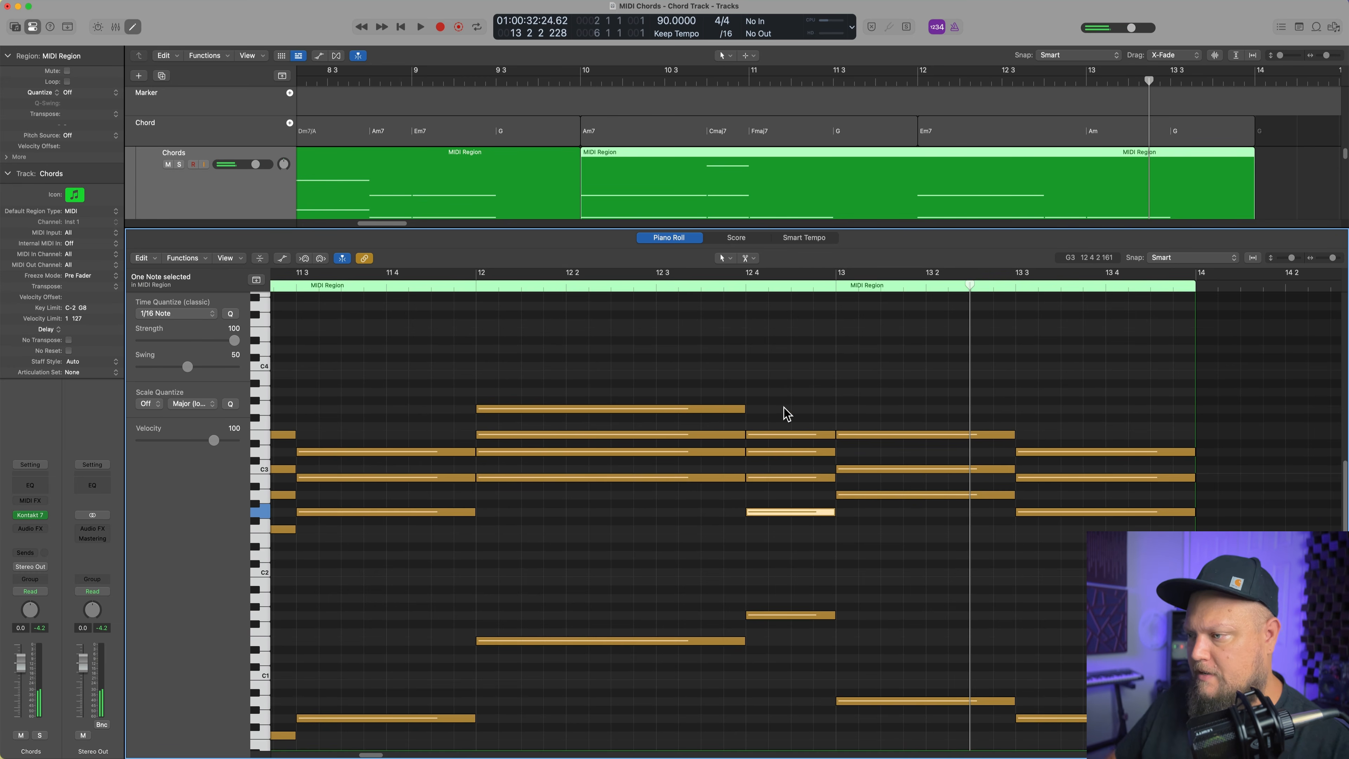
pyautogui.doubleClick(466, 287)
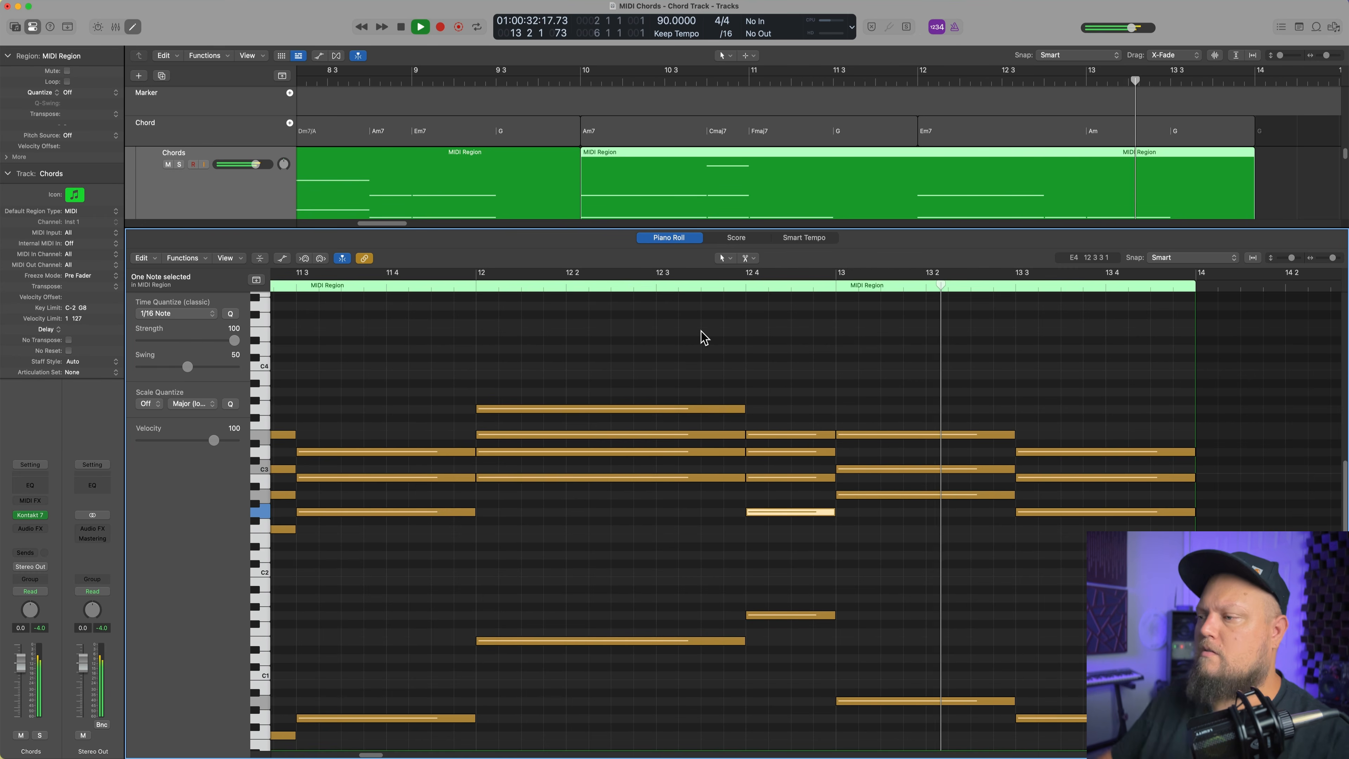
pyautogui.press('space')
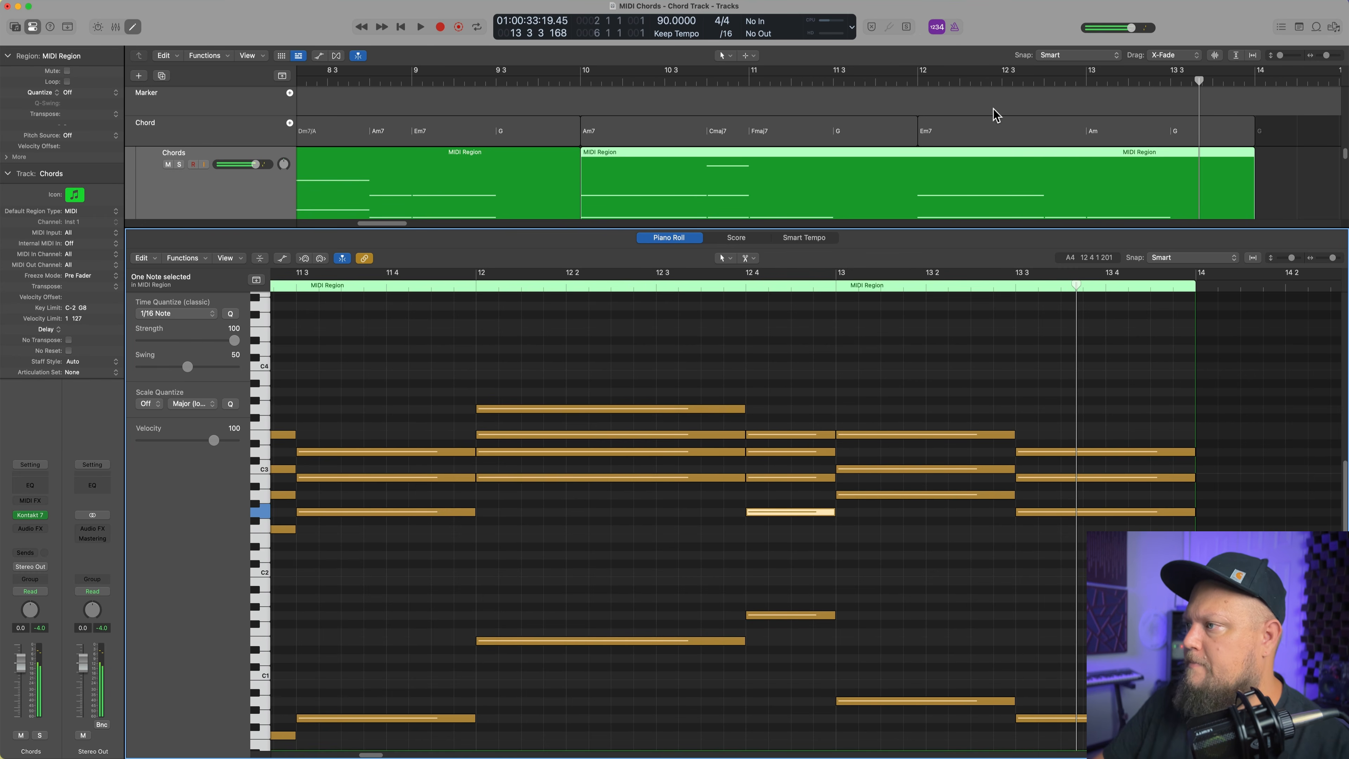
# Add an Em7/G chord to the Chord track at bar 12 beat 4
pyautogui.click(1045, 80)
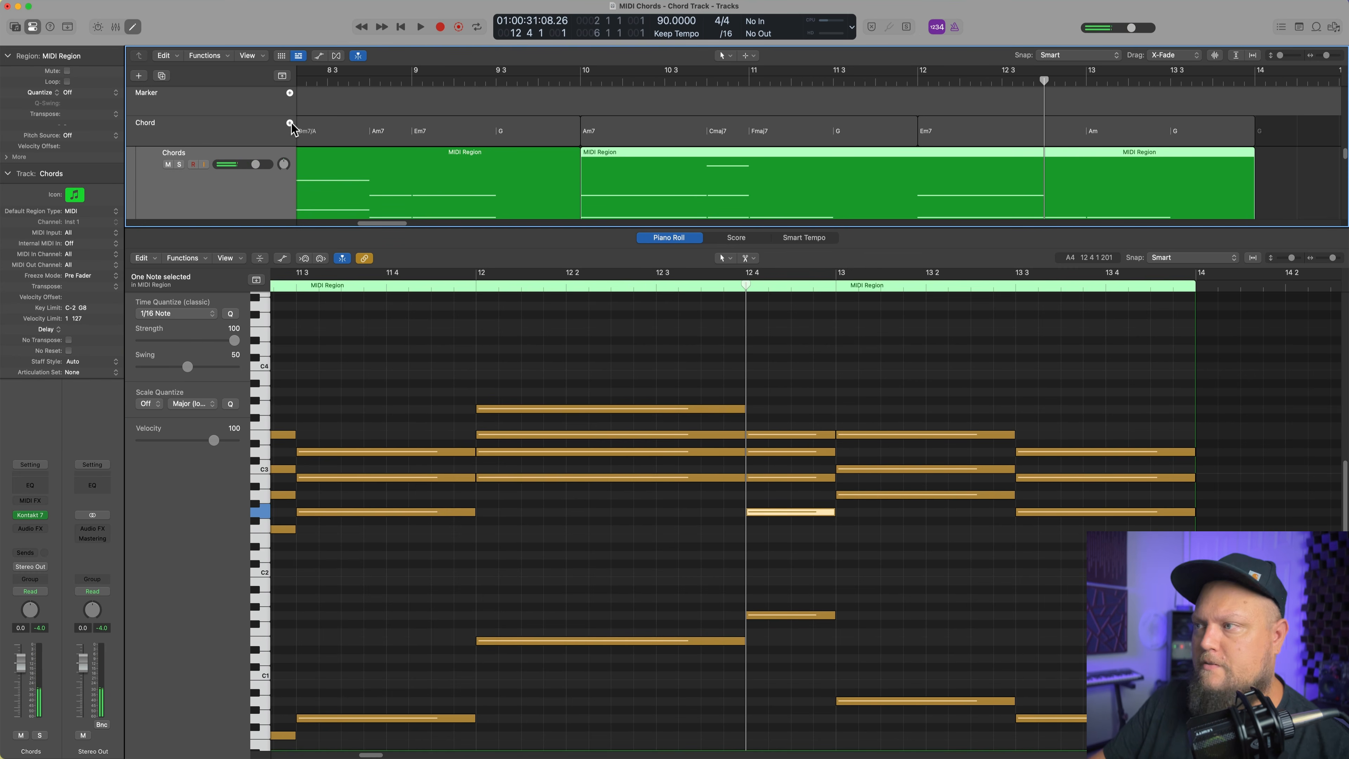
pyautogui.click(290, 123)
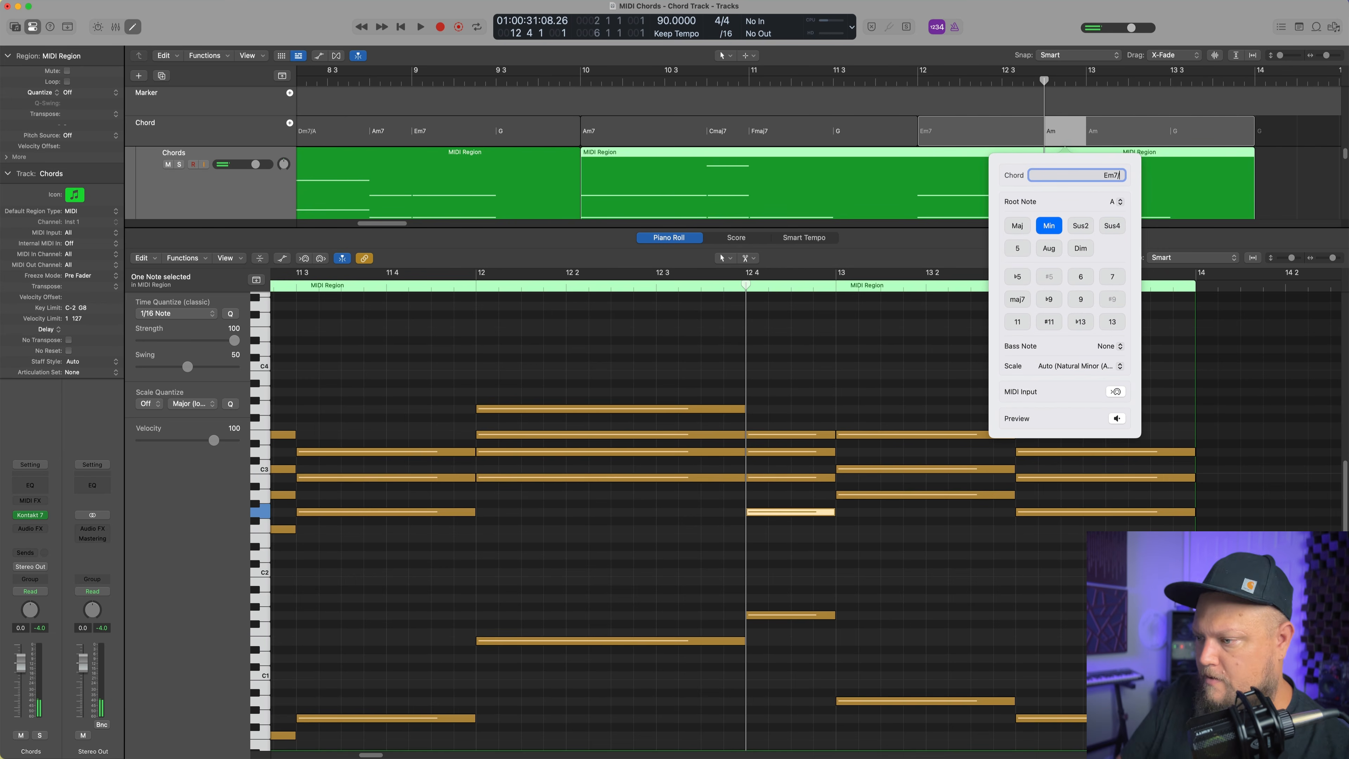
pyautogui.press('Return')
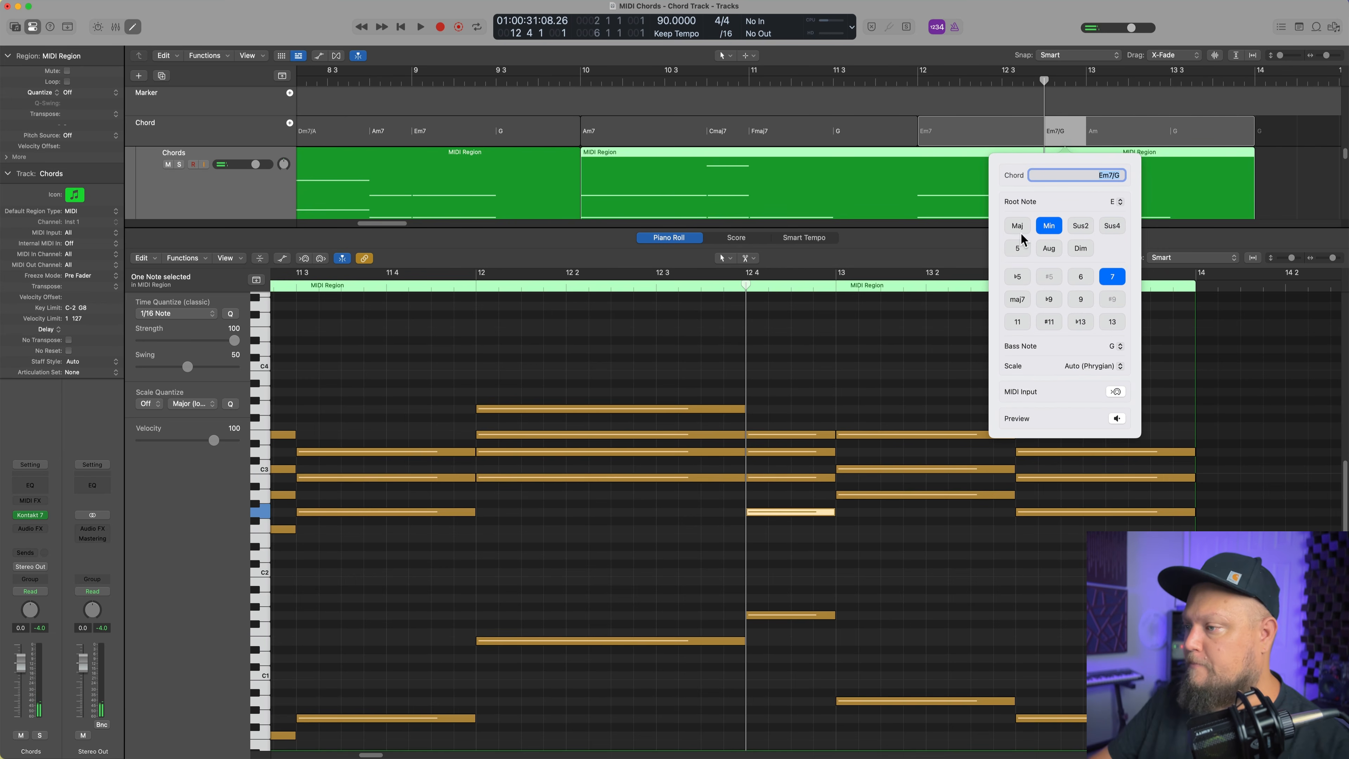
# Close the chord editor and the Piano Roll and show the whole arrangement
pyautogui.click(959, 340)
pyautogui.press('e')
pyautogui.click(906, 639)
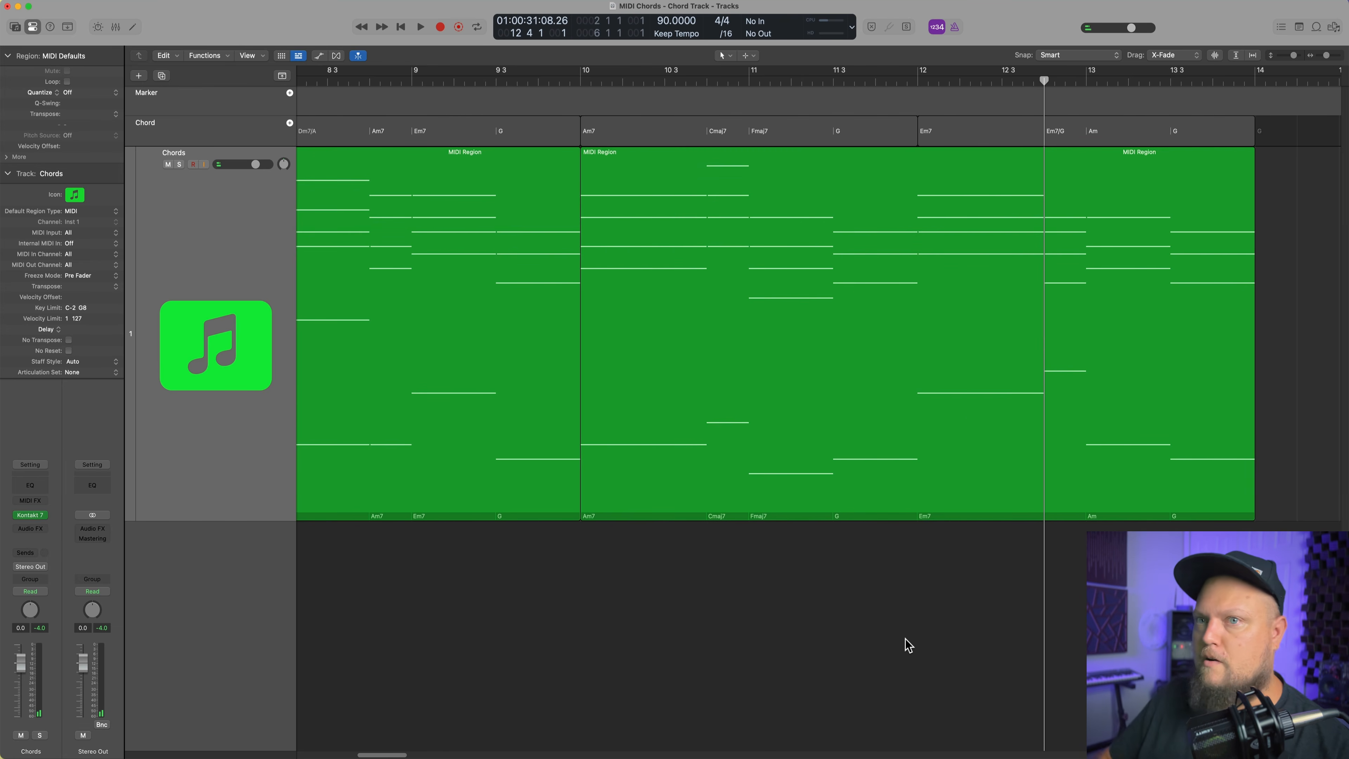
pyautogui.press('z')
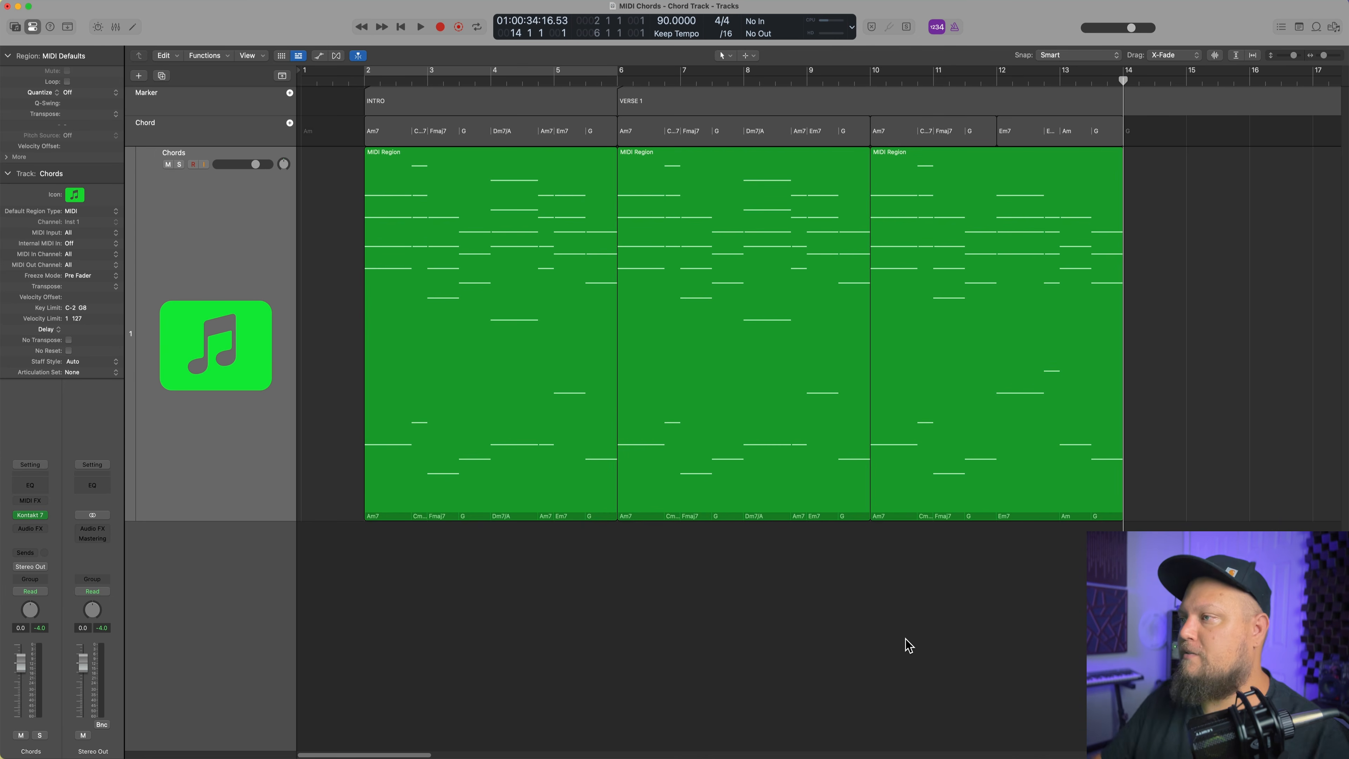
# Create a marker at bar 14 and name it PRE-CHORUS
pyautogui.hscroll(10, 907, 643)
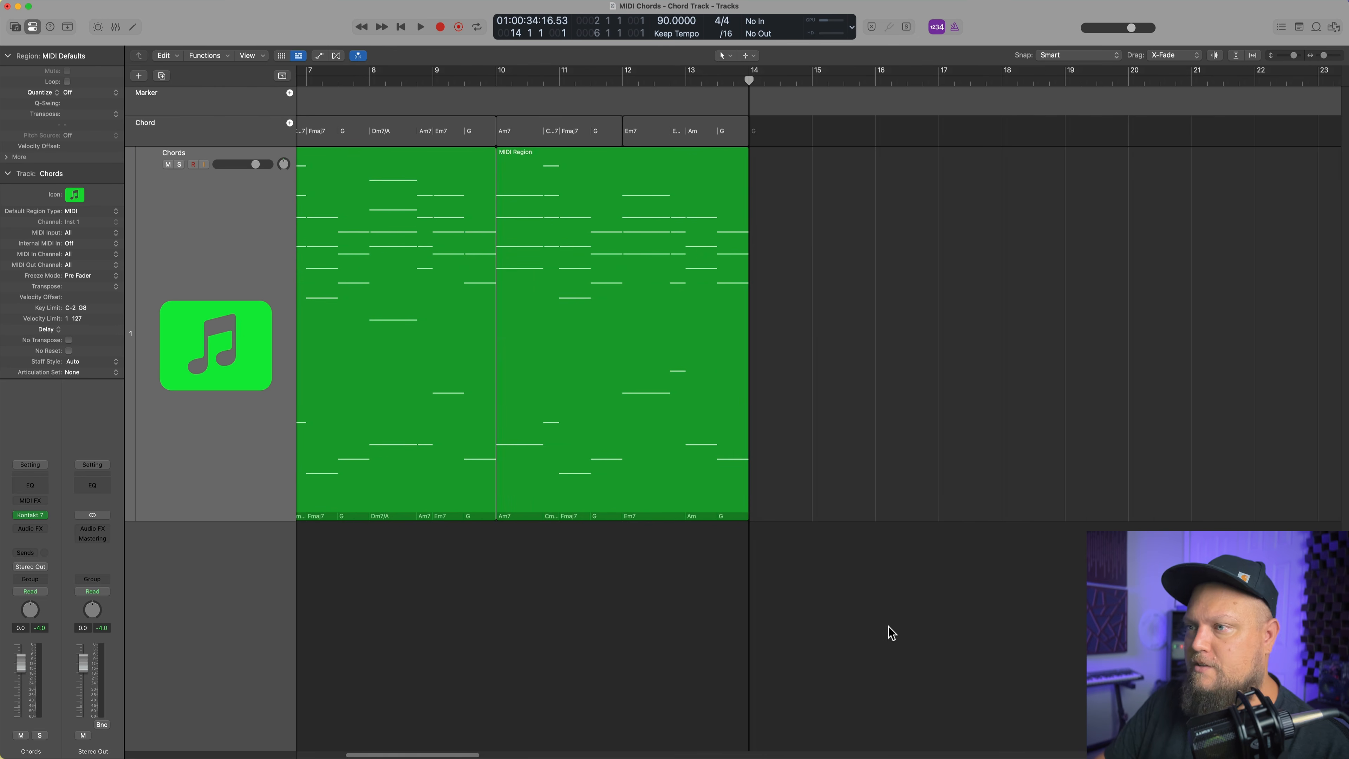
pyautogui.click(290, 94)
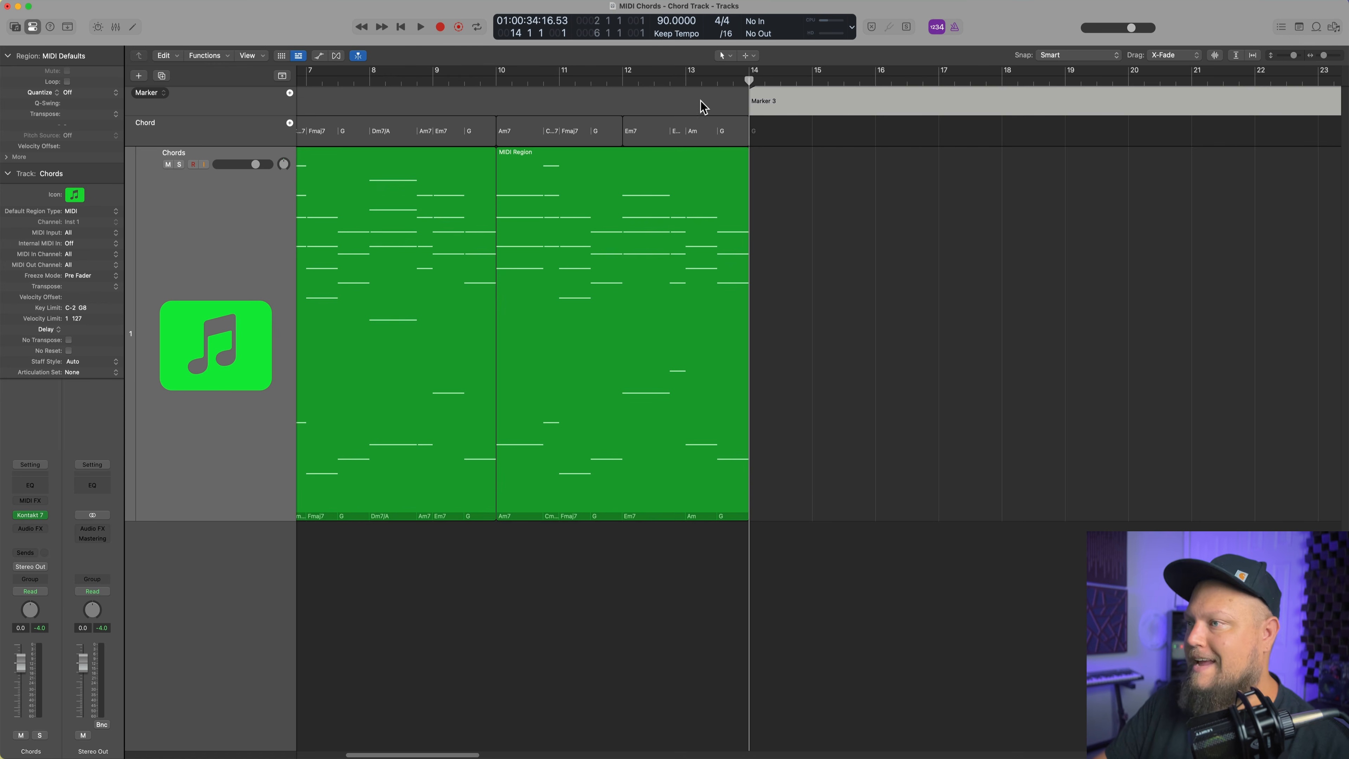
pyautogui.write('PRE-CH')
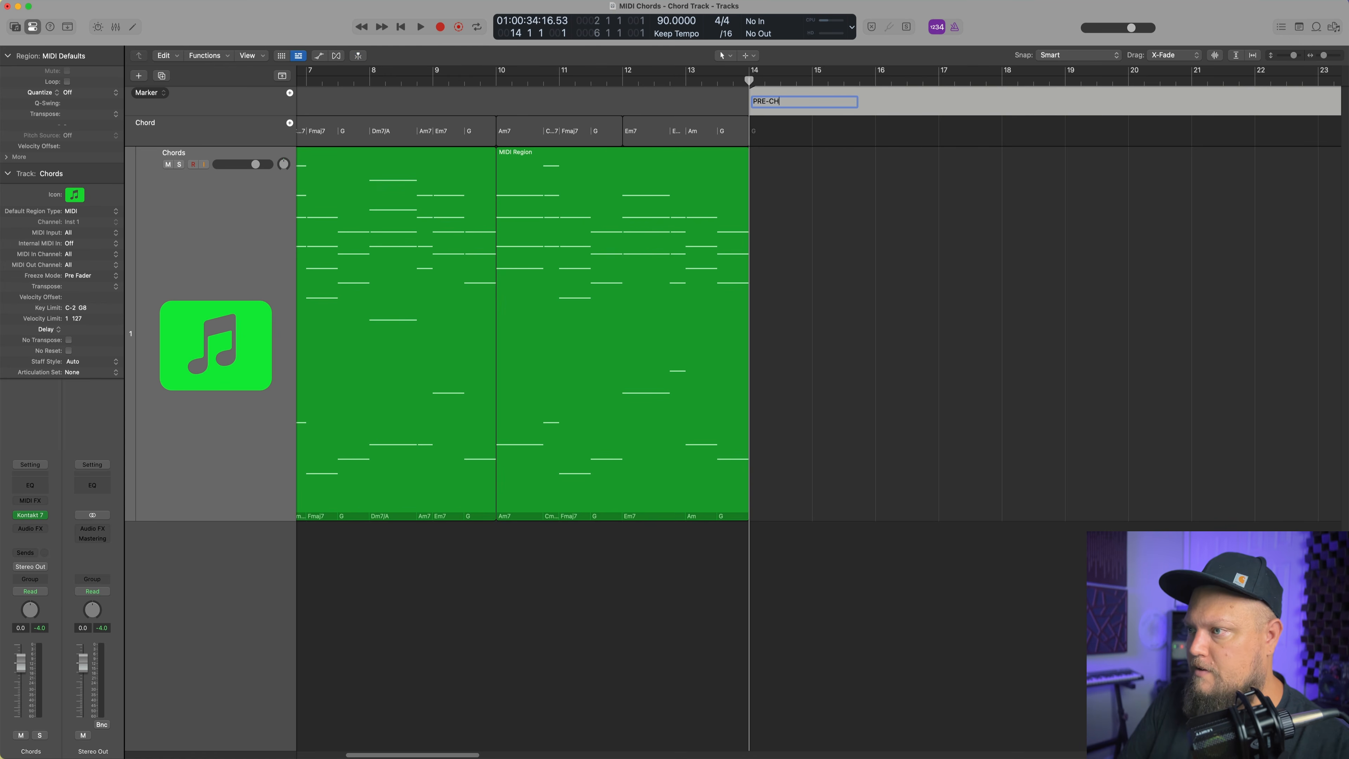
pyautogui.write('ORUS')
pyautogui.press('Return')
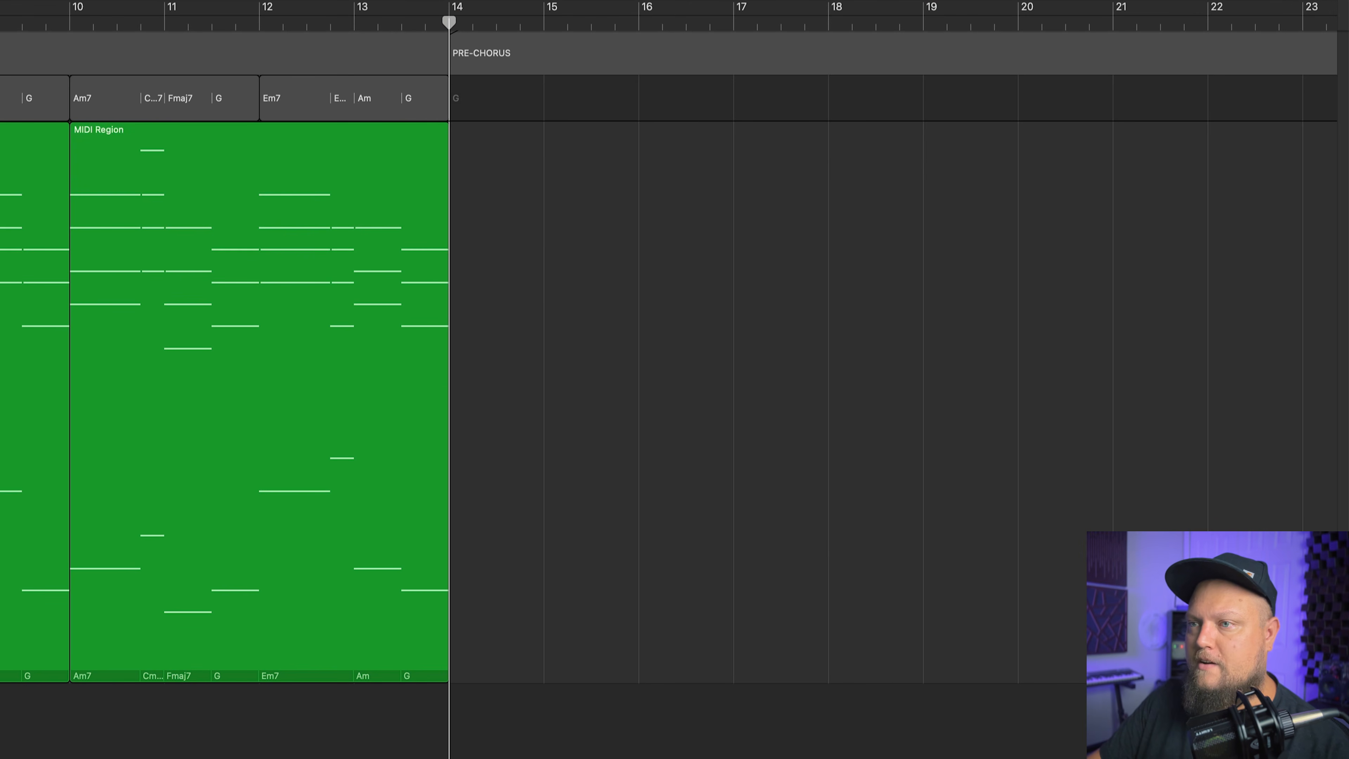
# Enter the chords Fmaj7, G, Em7 and Am7 on the Chord track, one per bar from bar 14 to bar 17
pyautogui.click(488, 99)
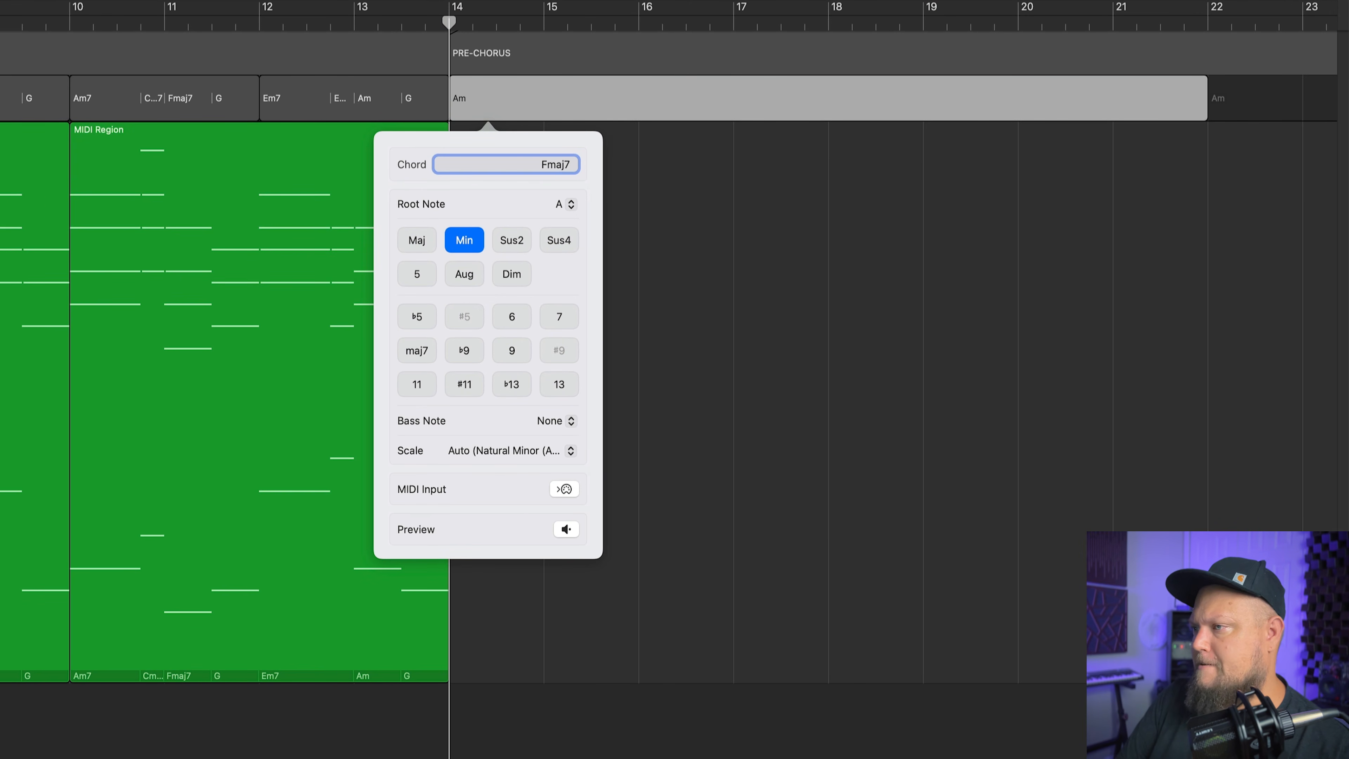
pyautogui.press('Tab')
pyautogui.write('G')
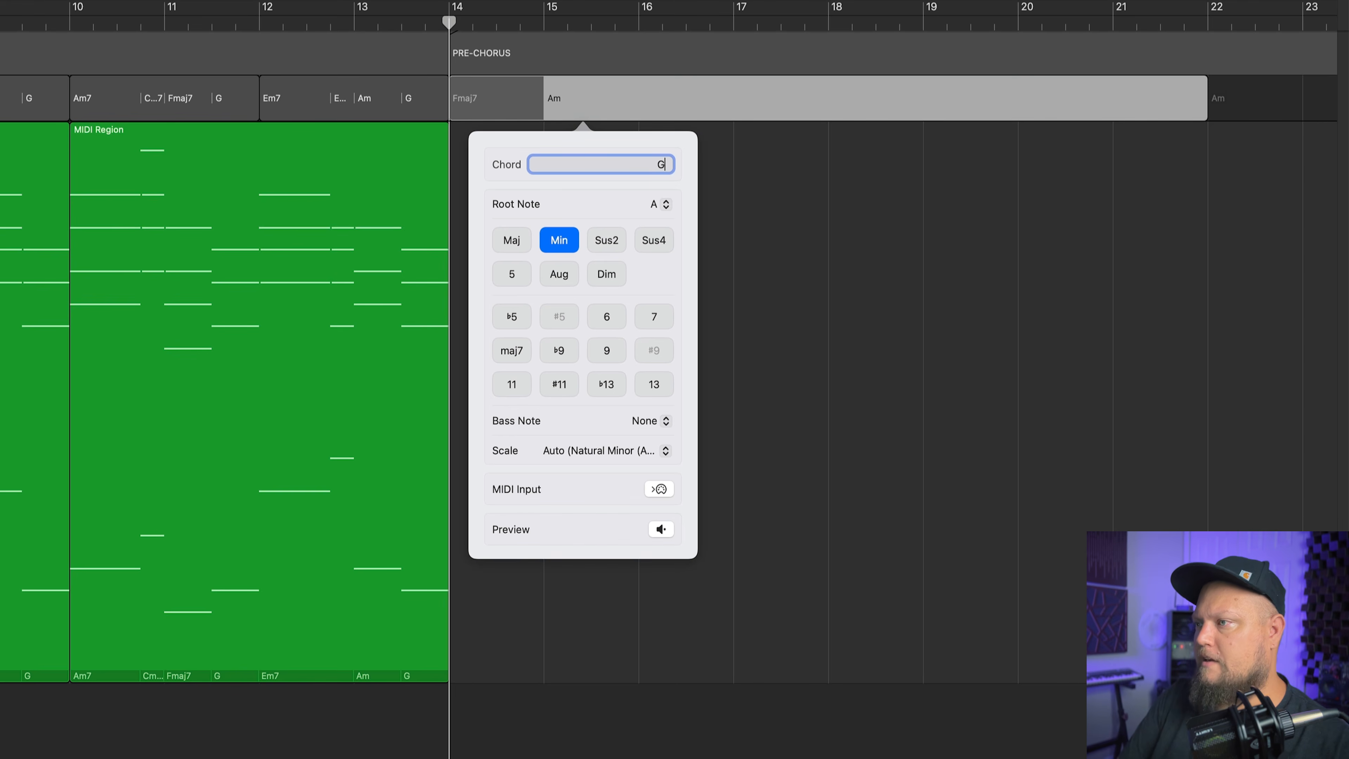
pyautogui.press('Tab')
pyautogui.write('Em')
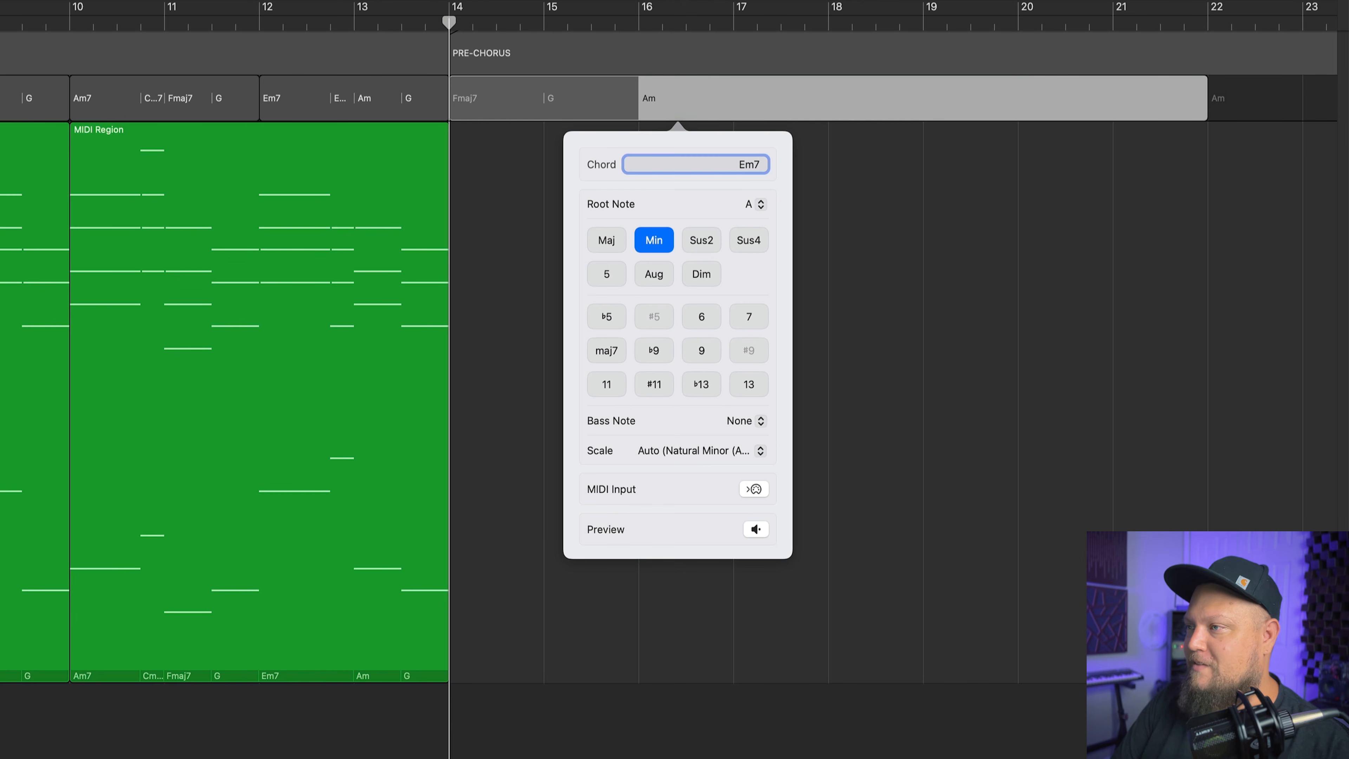
pyautogui.press('Tab')
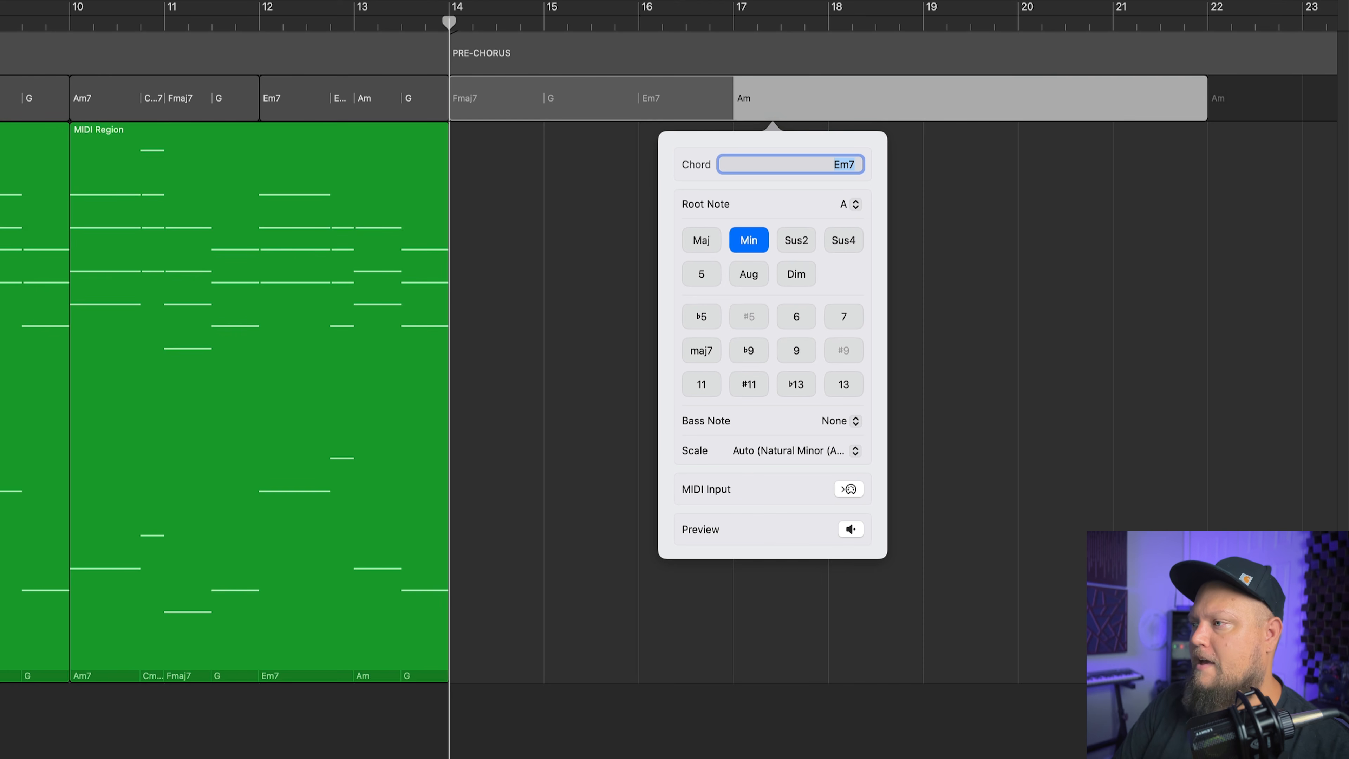
pyautogui.press('Tab')
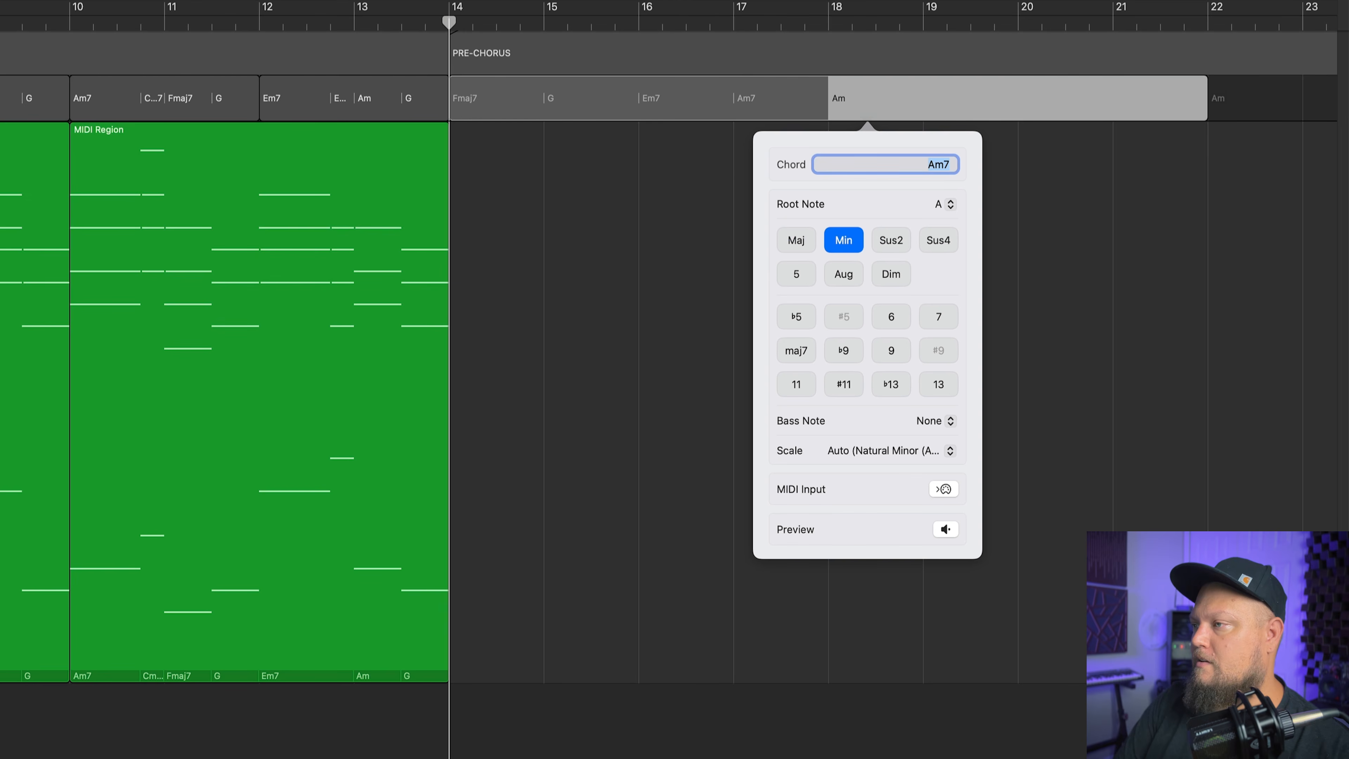
# Add a G chord to the Chord track at bar 17 beat 3
pyautogui.click(781, 24)
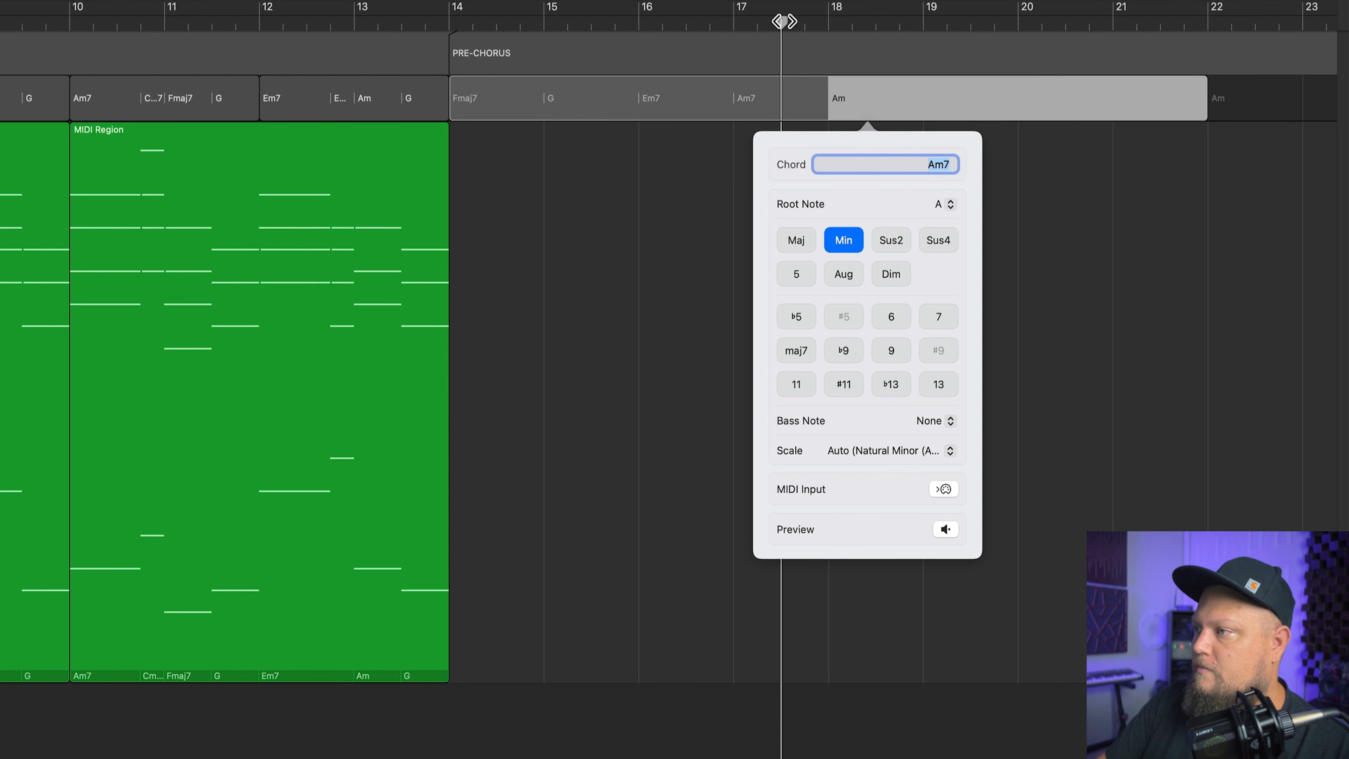
pyautogui.press('Return')
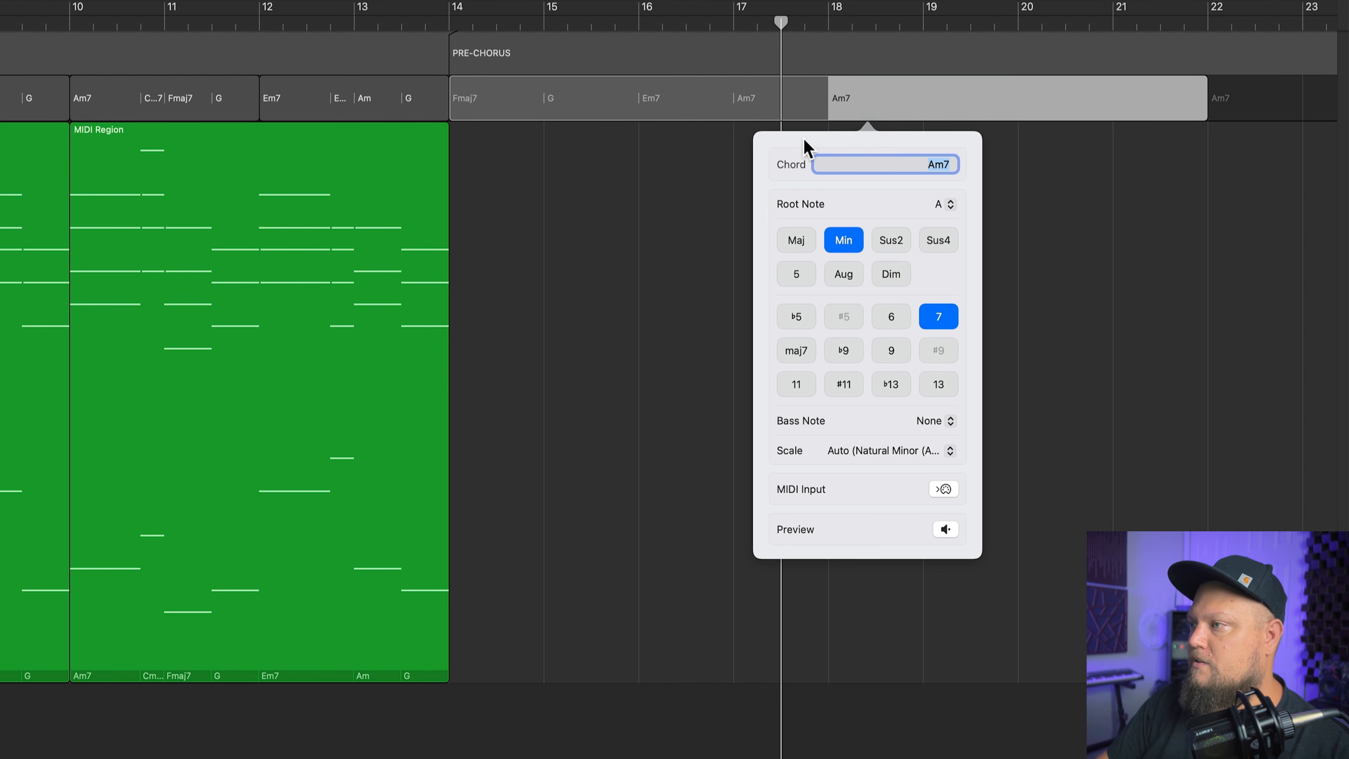
pyautogui.click(675, 154)
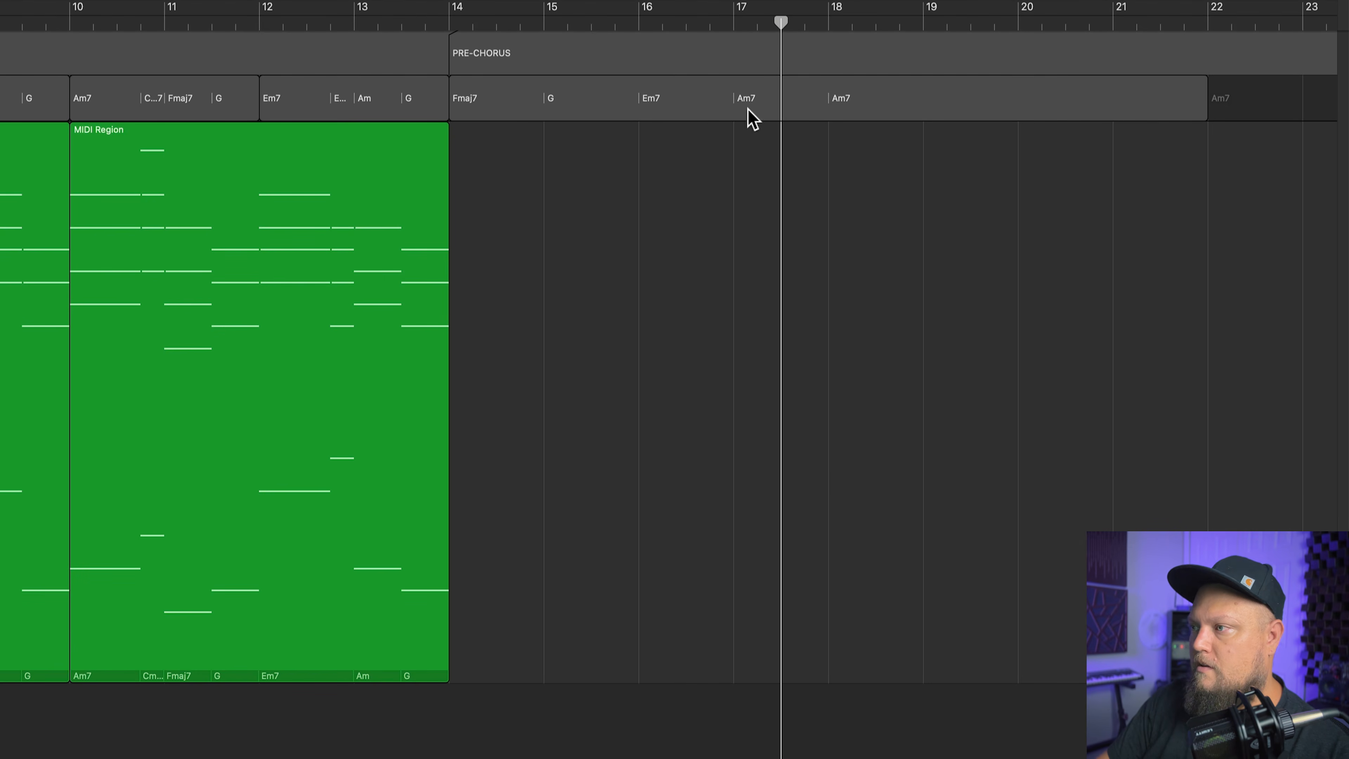
pyautogui.doubleClick(805, 98)
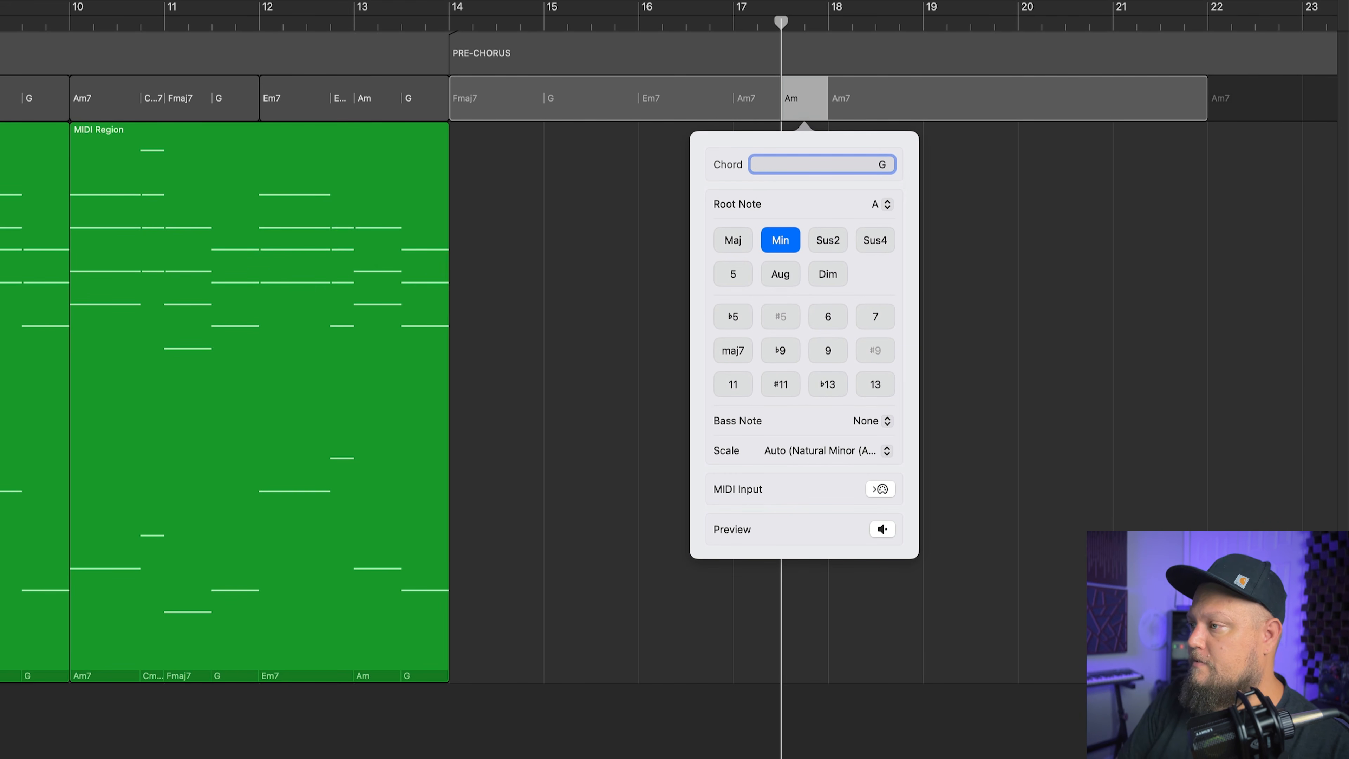
pyautogui.press('Return')
pyautogui.press('Escape')
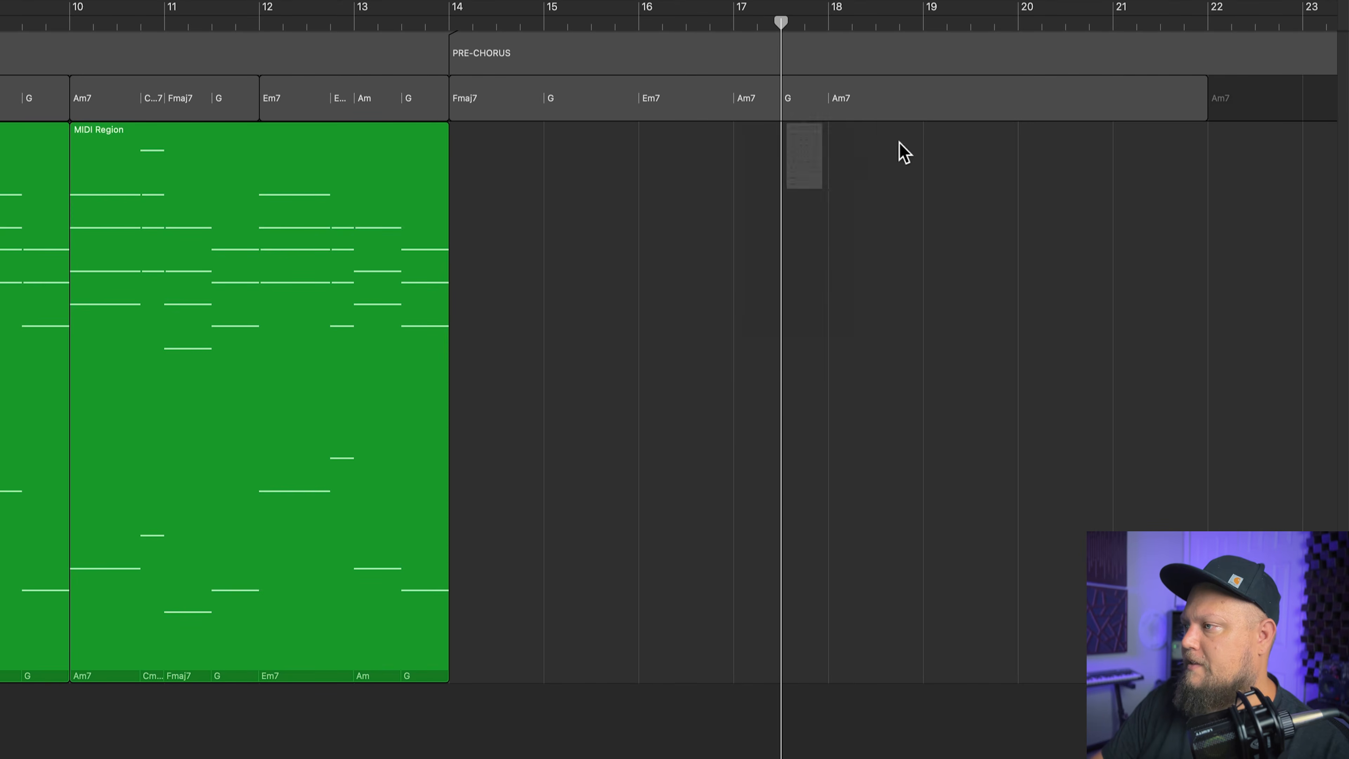
# Enter Fmaj7 at bar 18, G at bar 19, Em7 at bar 20 and Am at bar 21 on the Chord track
pyautogui.click(871, 100)
pyautogui.doubleClick(870, 101)
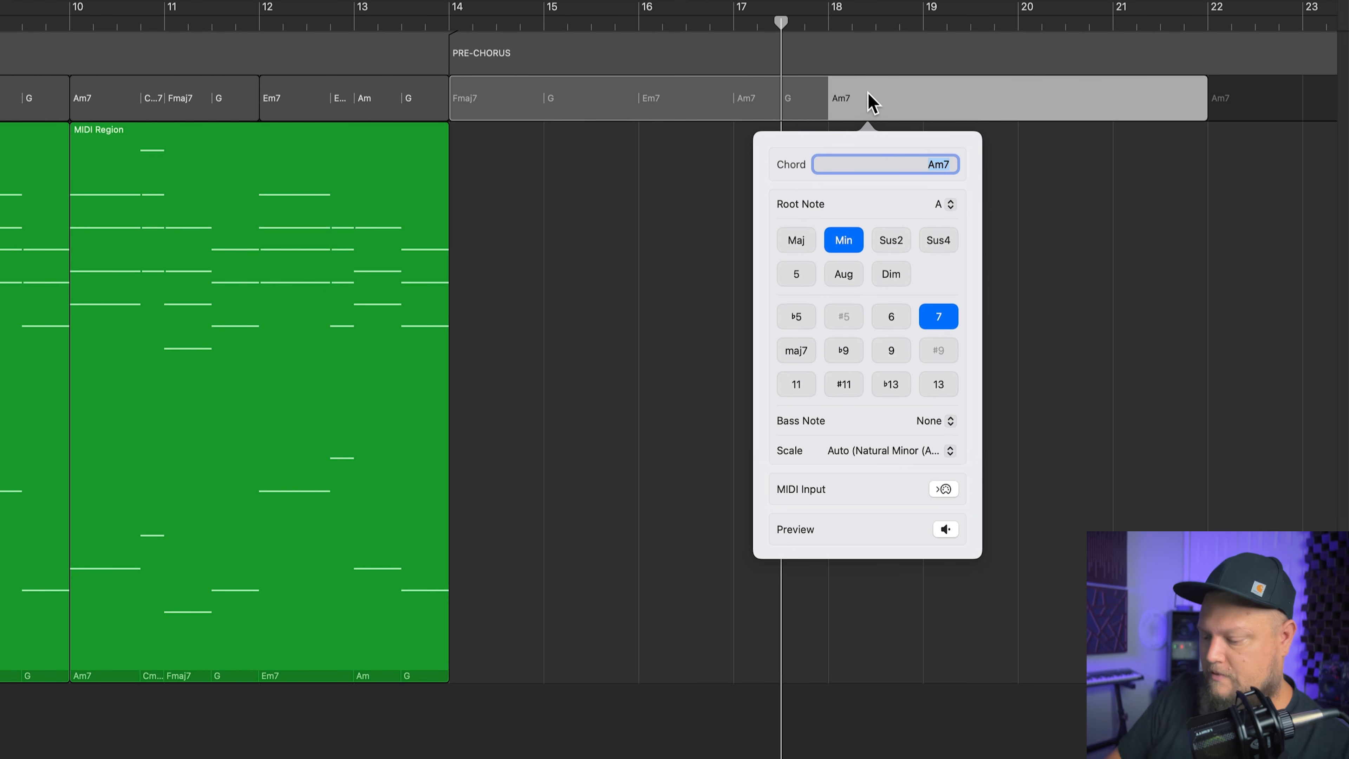
pyautogui.write('Fmaj')
pyautogui.press('Return')
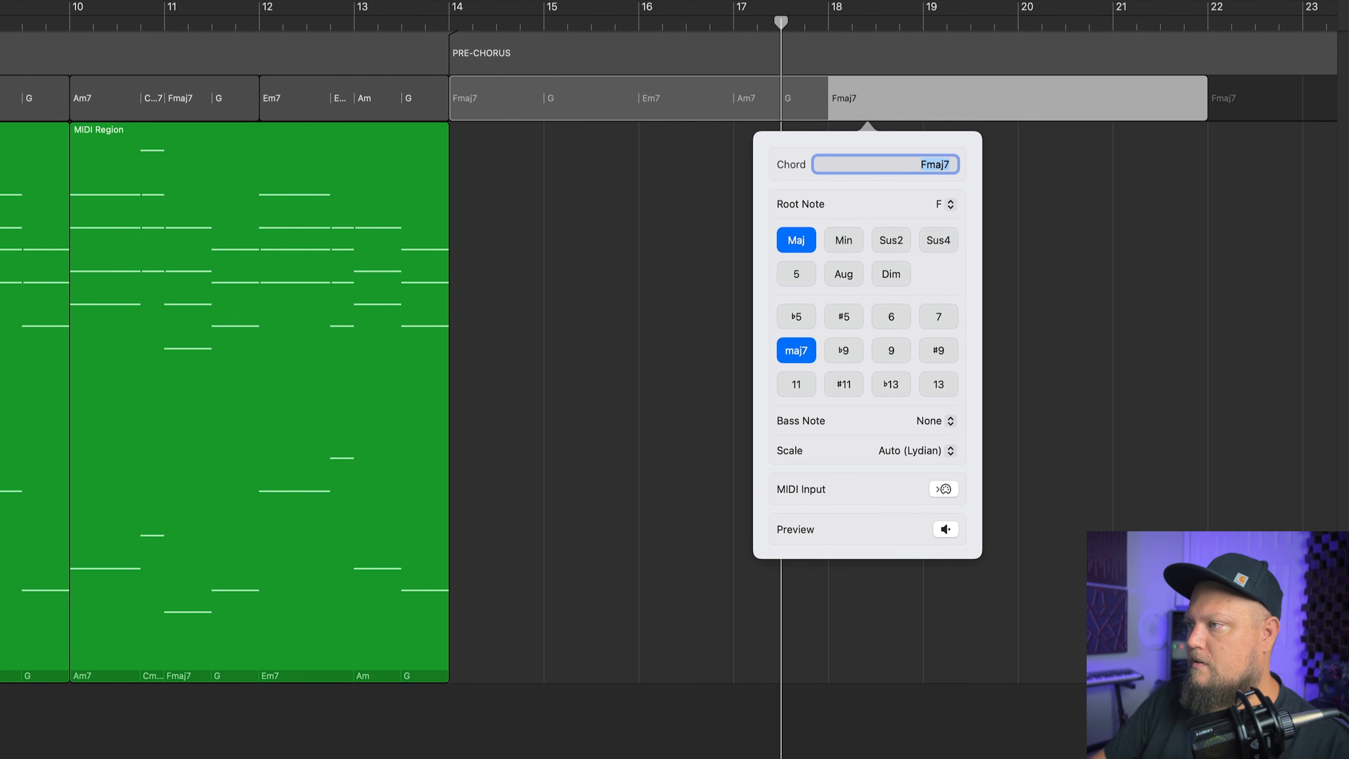
pyautogui.press('Tab')
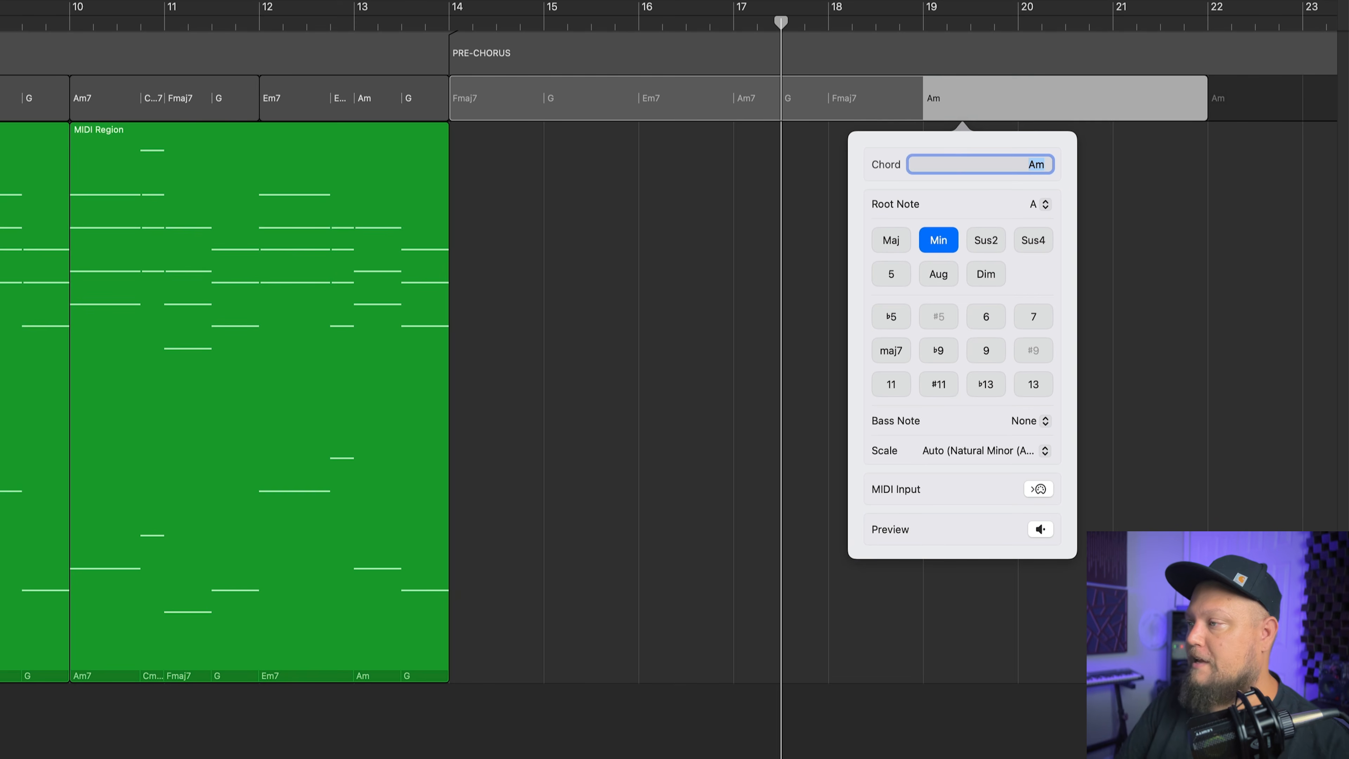
pyautogui.write('G')
pyautogui.press('Tab')
pyautogui.write('E')
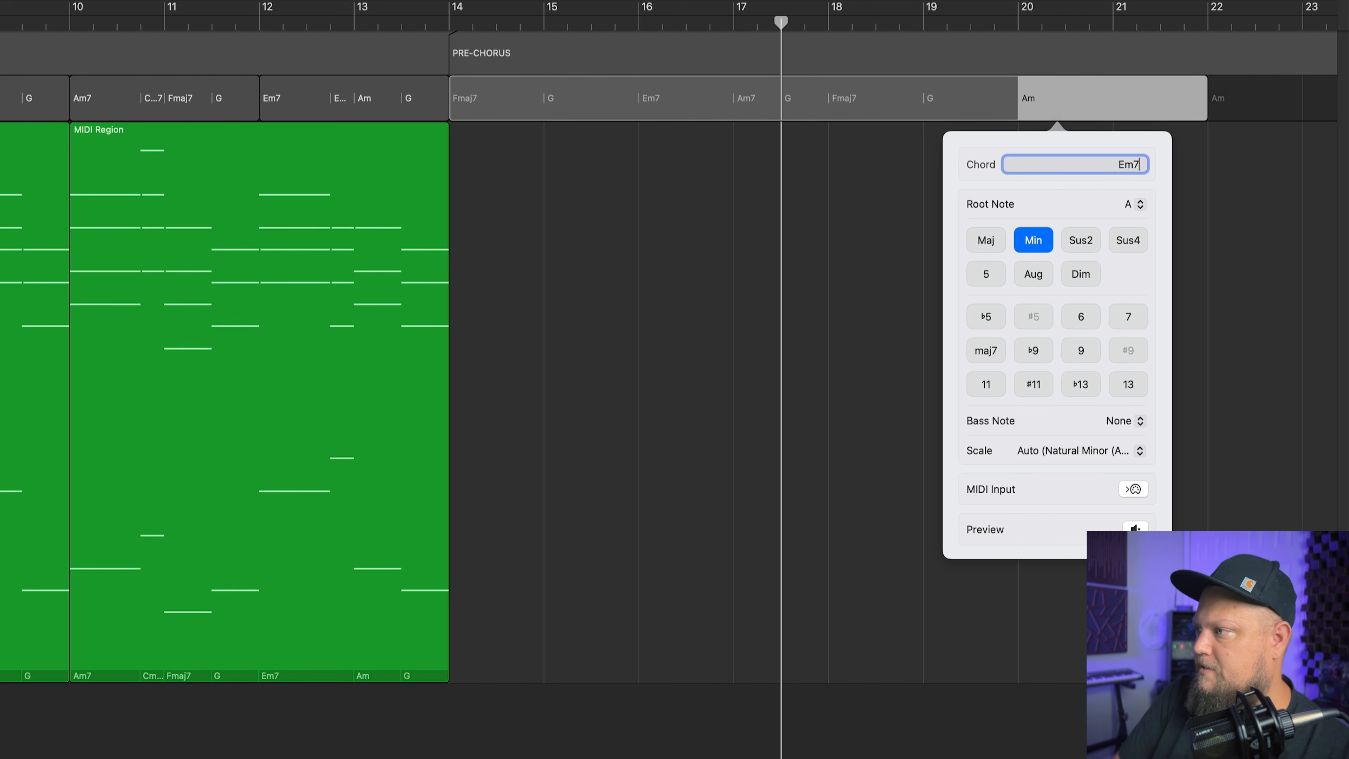
pyautogui.press('Tab')
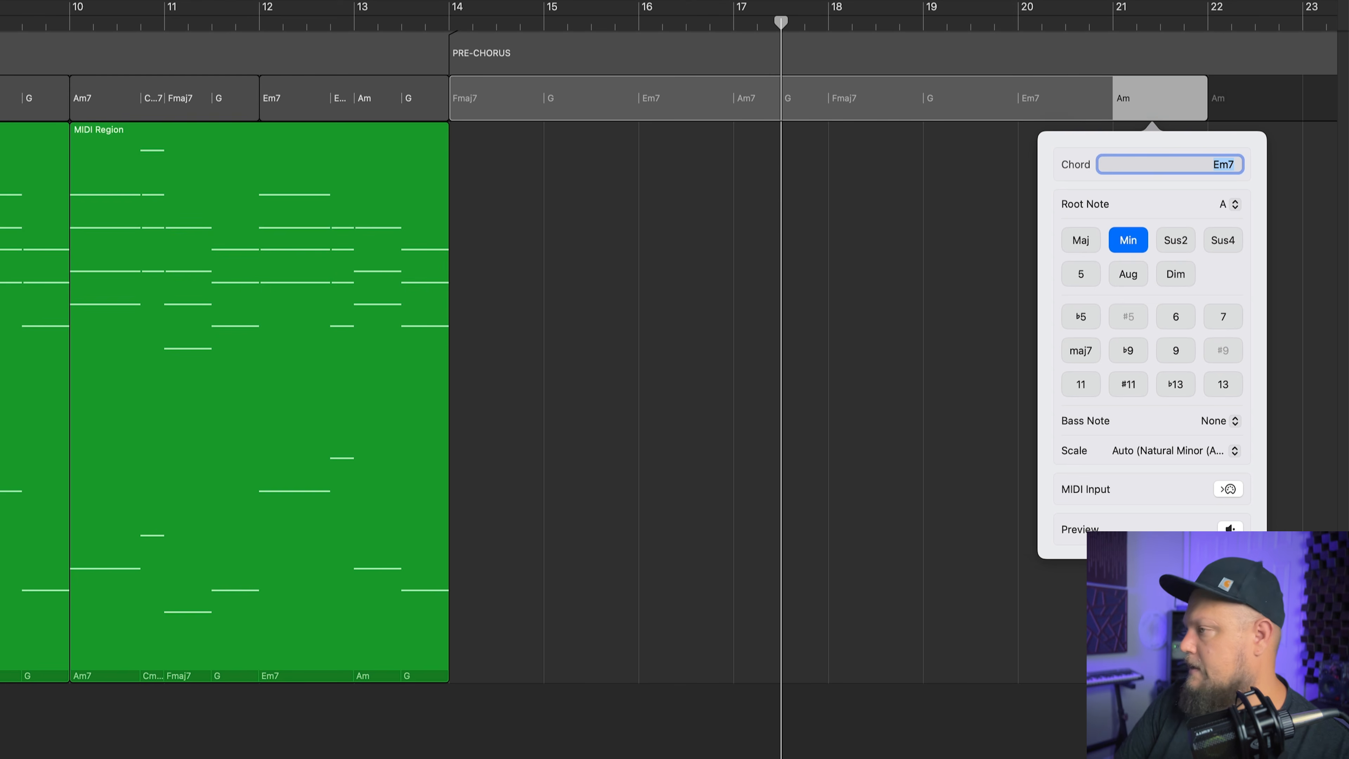
# Change the pre-chorus chord at bar 19 to Cmaj7
pyautogui.click(884, 100)
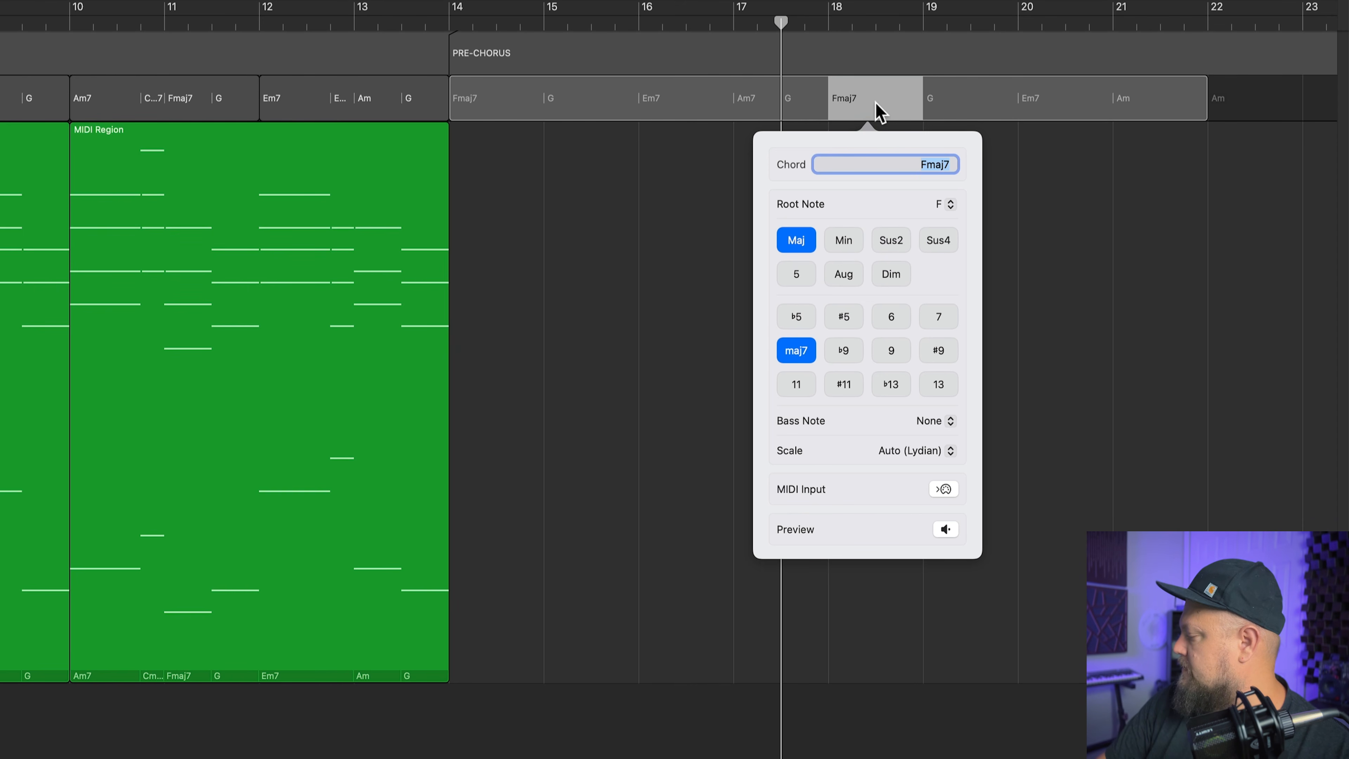
pyautogui.click(952, 104)
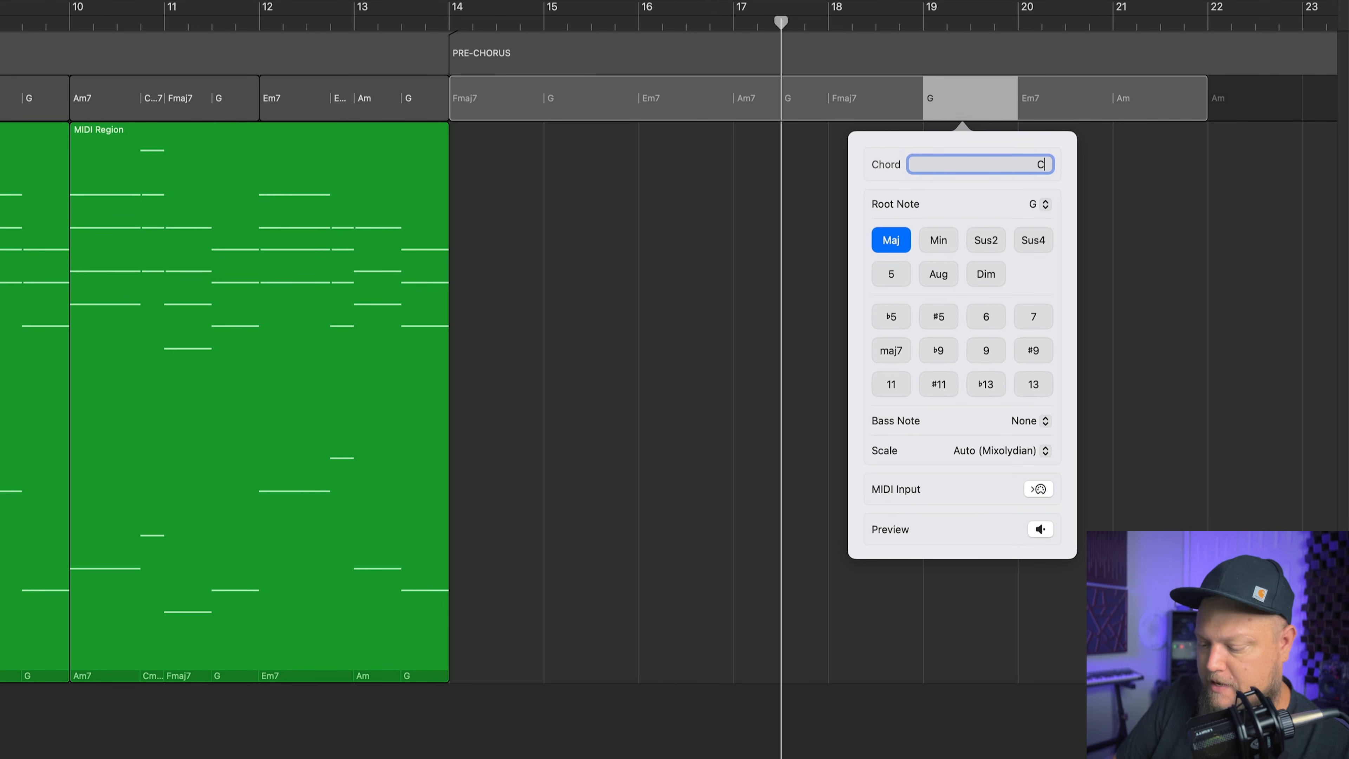
pyautogui.write('Cmaj7')
pyautogui.press('Tab')
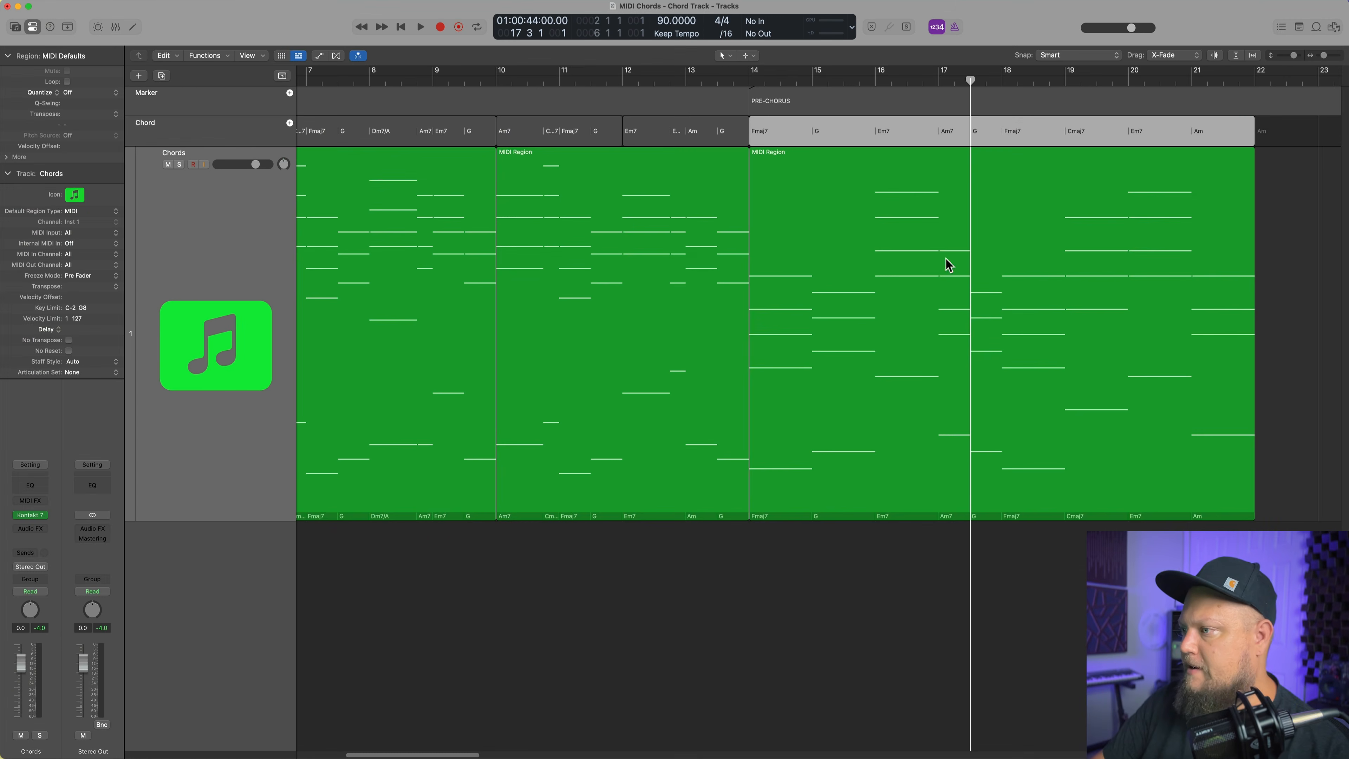
# Open the pre-chorus MIDI region in the Piano Roll and lower the five highest notes in bars 16, 19 and 20 by an octave
pyautogui.doubleClick(948, 264)
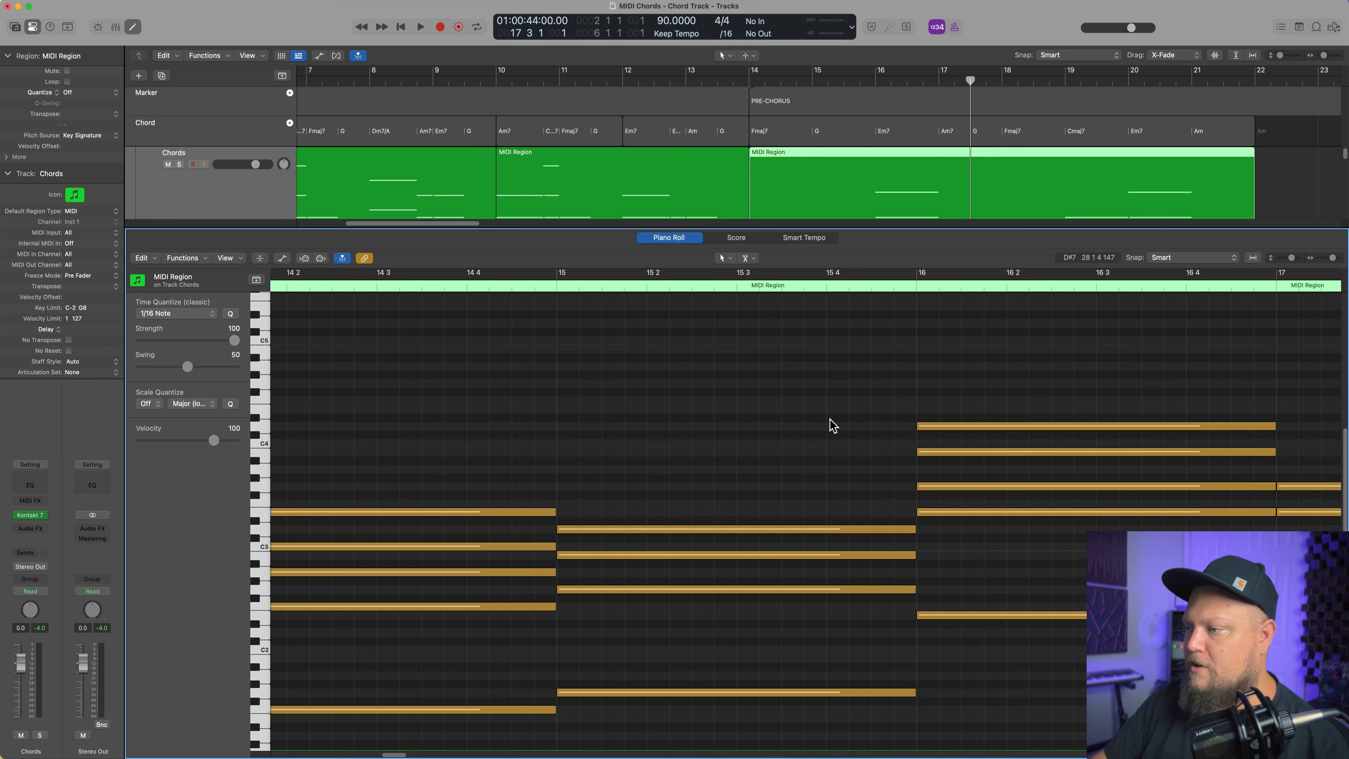
pyautogui.scroll(-5, 830, 426)
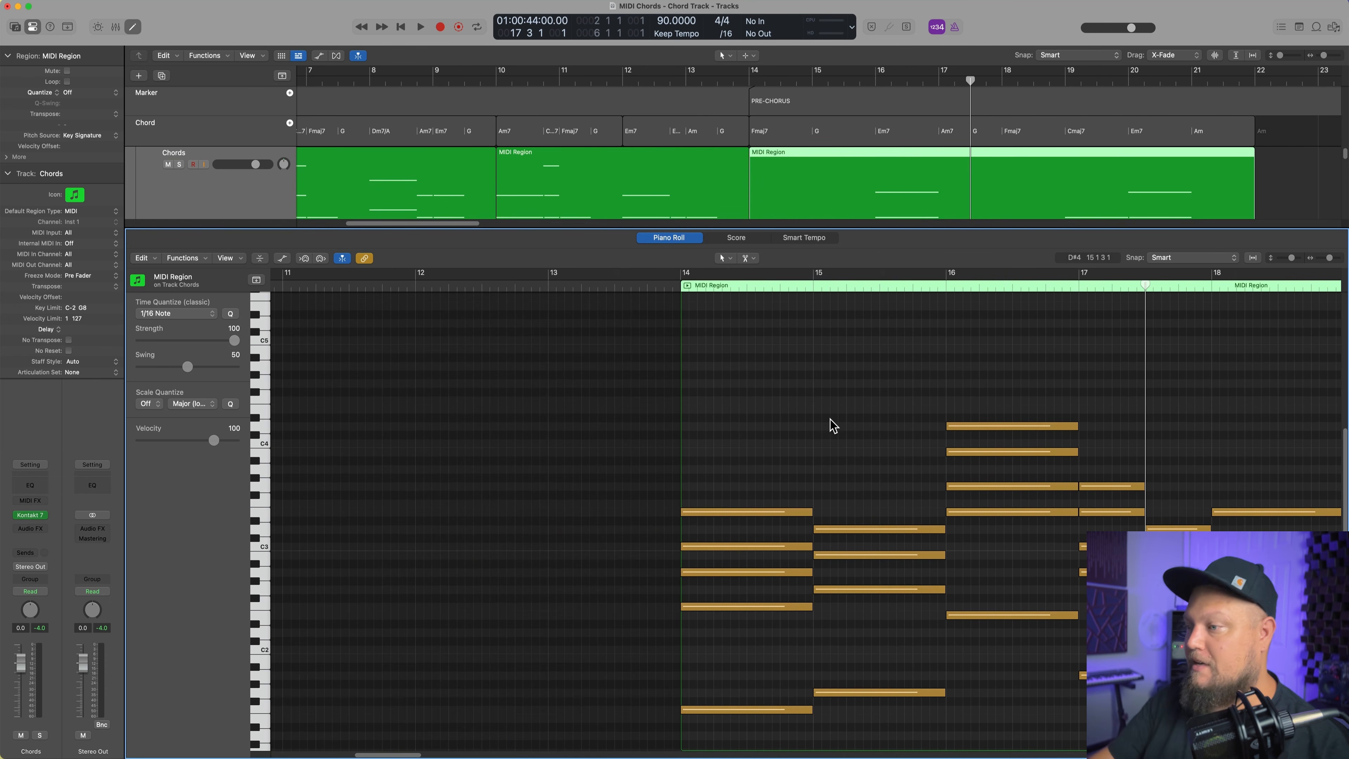
pyautogui.hscroll(6, 830, 419)
pyautogui.press('super+Left')
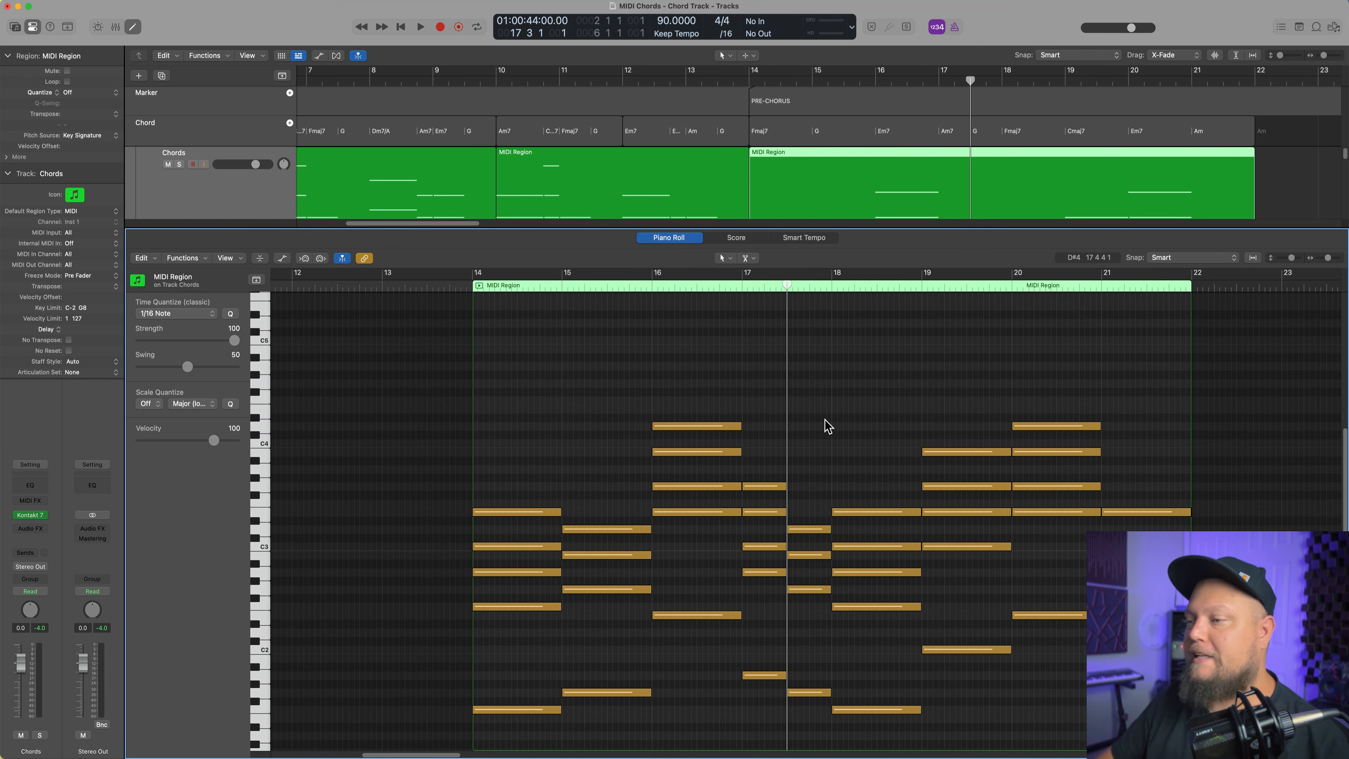
pyautogui.hscroll(1, 824, 426)
pyautogui.moveTo(563, 365); pyautogui.dragTo(1143, 477)
pyautogui.hotkey('shift', 'alt', 'Down')
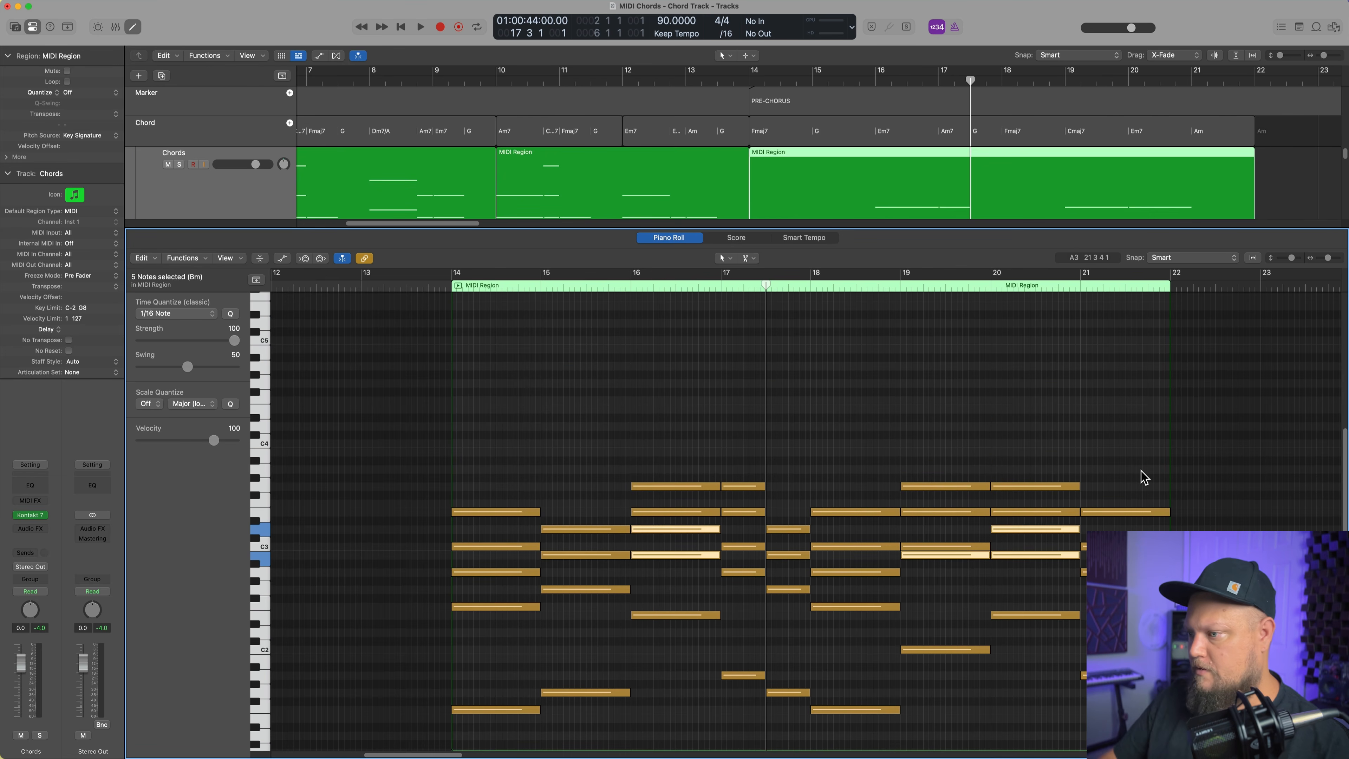
# Raise the B note of the Cmaj7 chord at bar 19 by an octave
pyautogui.scroll(-3, 1100, 491)
pyautogui.click(876, 521)
pyautogui.click(910, 482)
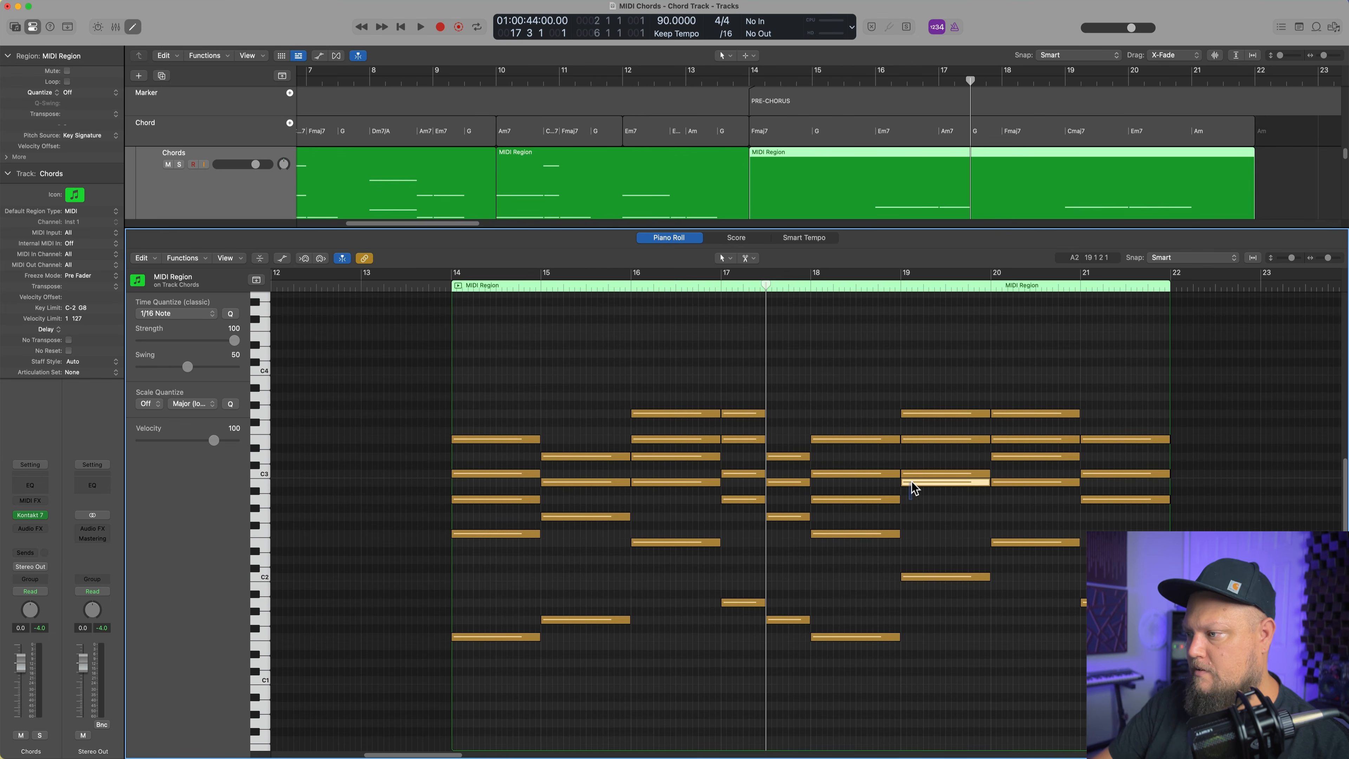
pyautogui.hotkey('shift', 'alt', 'Up')
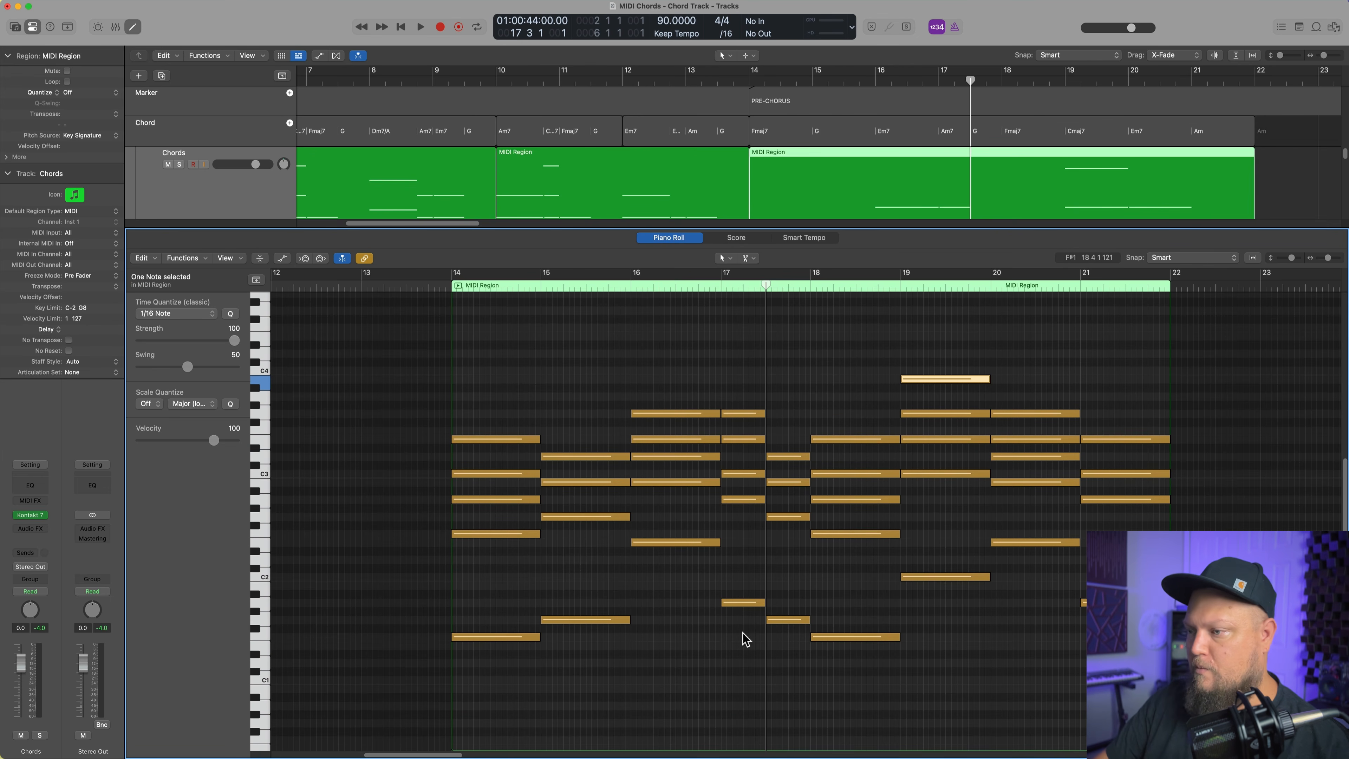
# Lower the bass notes of the pre-chorus chords by an octave
pyautogui.moveTo(493, 606); pyautogui.dragTo(575, 654)
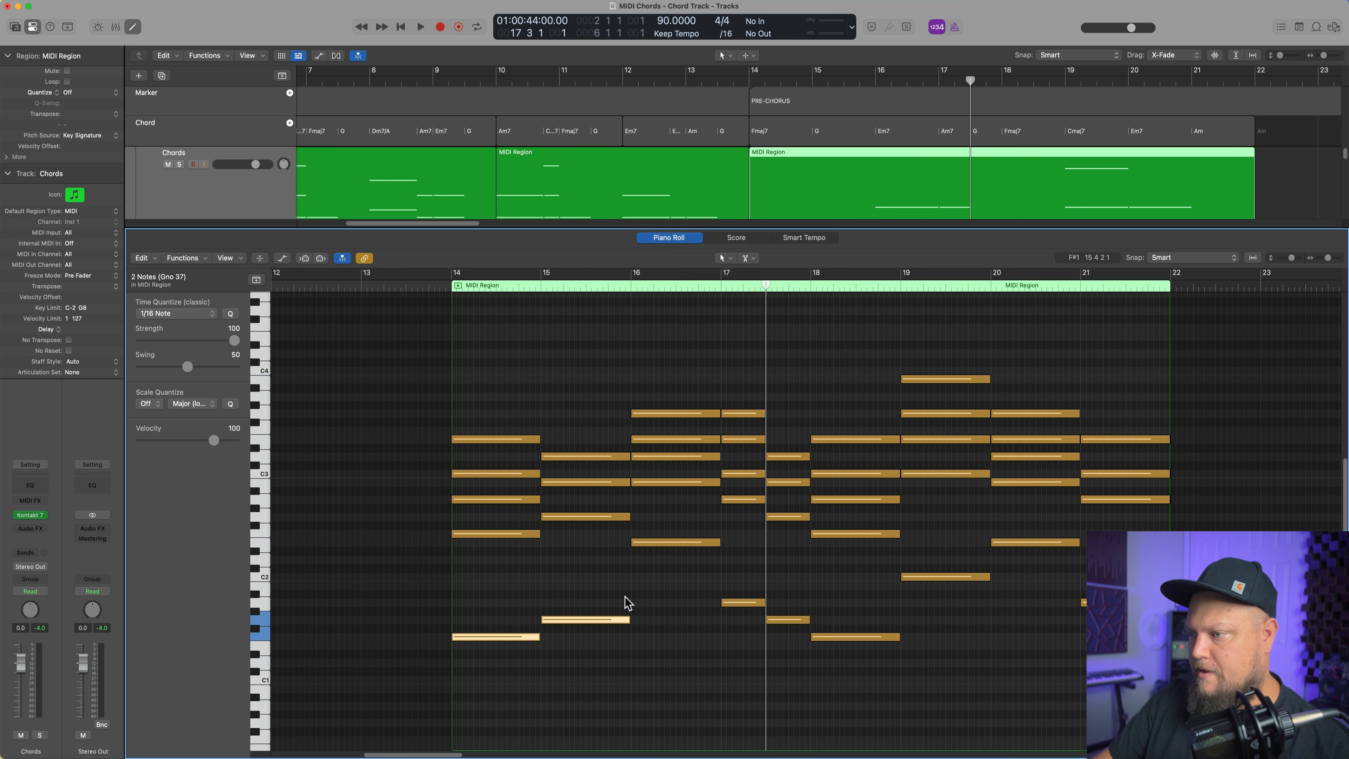
pyautogui.keyDown('shift'); pyautogui.click(674, 542); pyautogui.keyUp('shift')
pyautogui.moveTo(736, 577); pyautogui.dragTo(864, 657)
pyautogui.keyDown('shift'); pyautogui.click(962, 576); pyautogui.keyUp('shift')
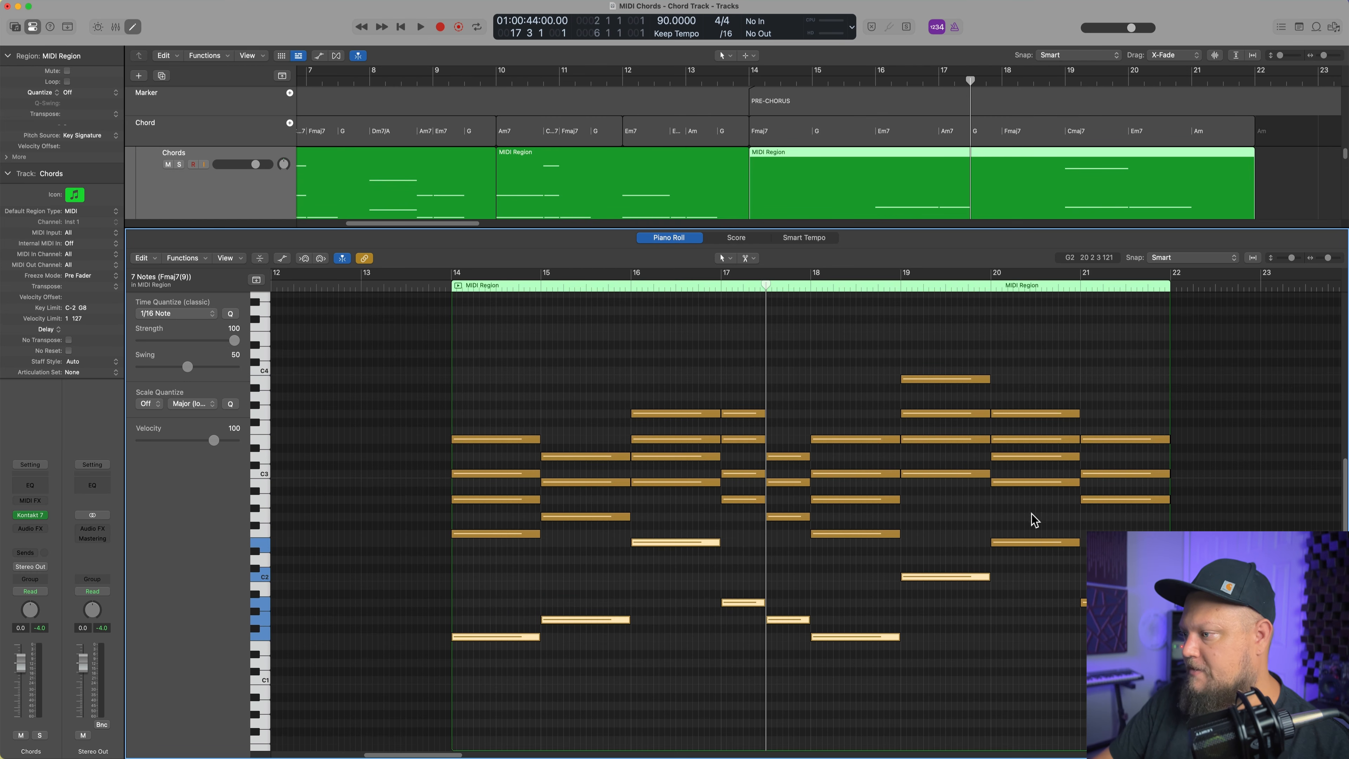
pyautogui.keyDown('shift'); pyautogui.click(1036, 542); pyautogui.keyUp('shift')
pyautogui.hotkey('shift', 'alt', 'Down')
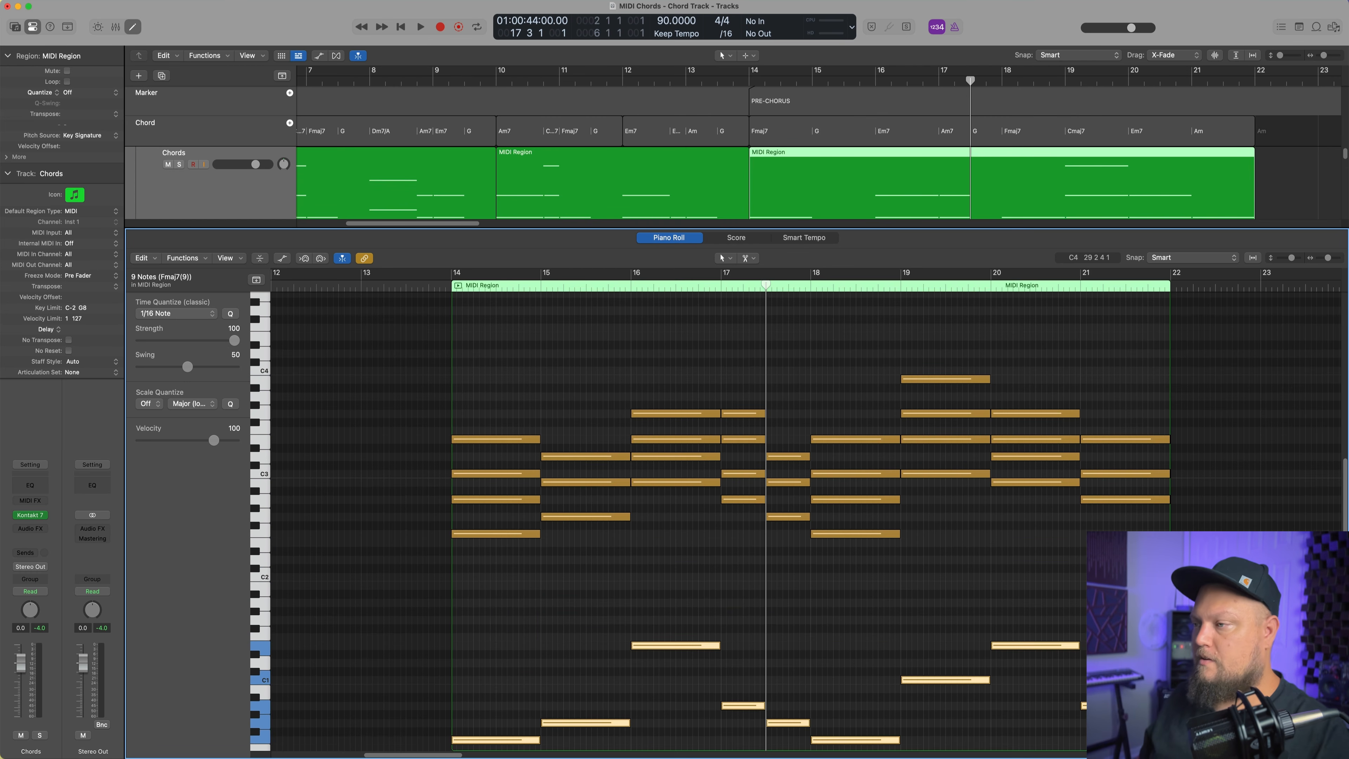
# Close the Piano Roll, set the cycle range to the pre-chorus region from bar 14 to 22 and play it back
pyautogui.press('p')
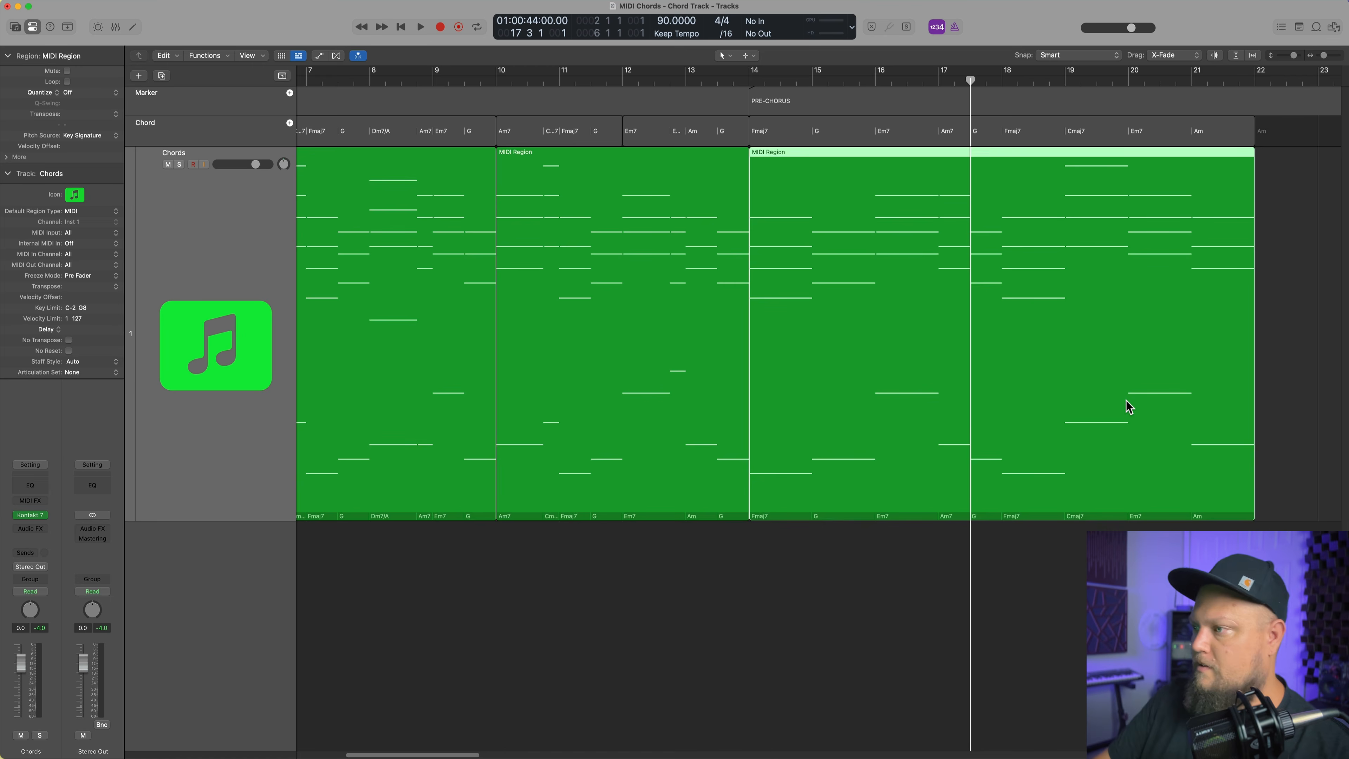
pyautogui.press('super+u')
pyautogui.press('space')
pyautogui.press('super+Left')
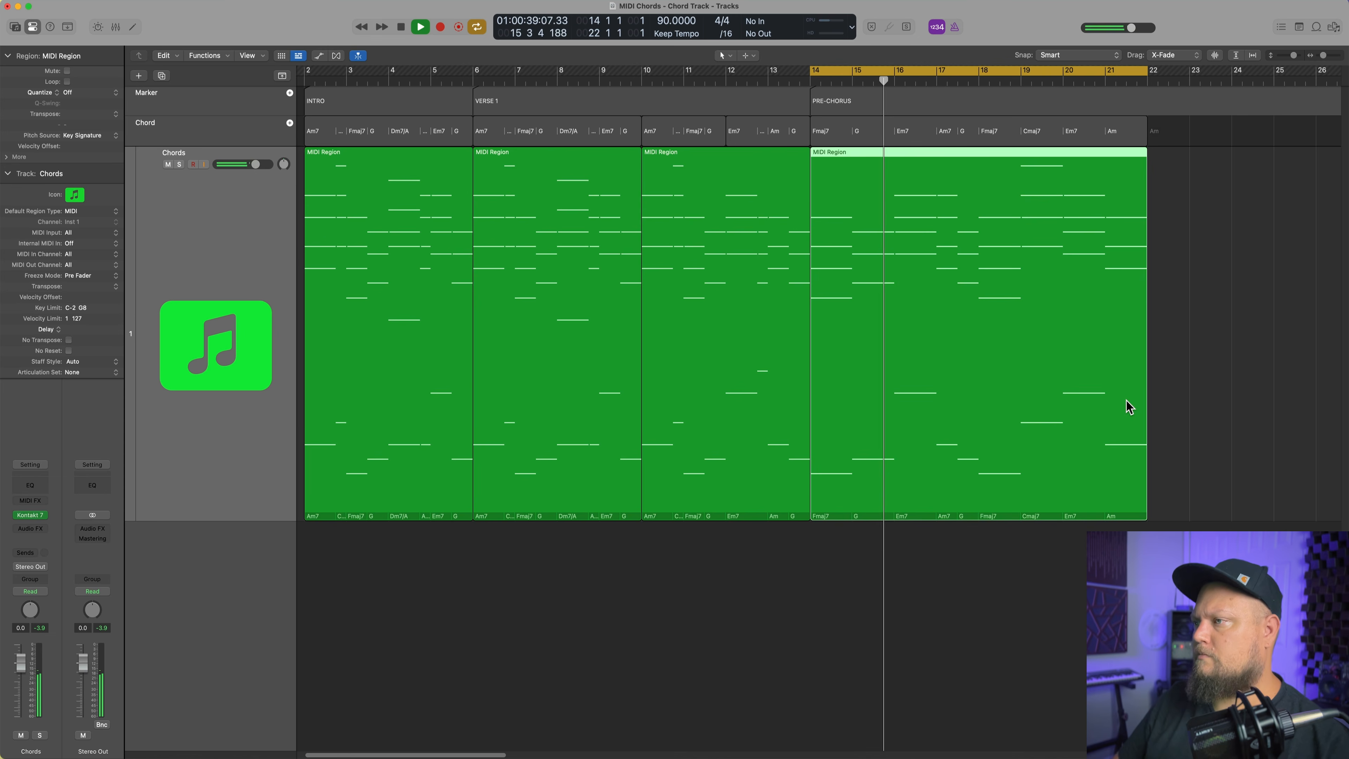
# Find the Discotheque Beat drum loop by searching Apple Loops for "beat", and loop it through bar 22 with its track level at -2.3 dB
pyautogui.press('space')
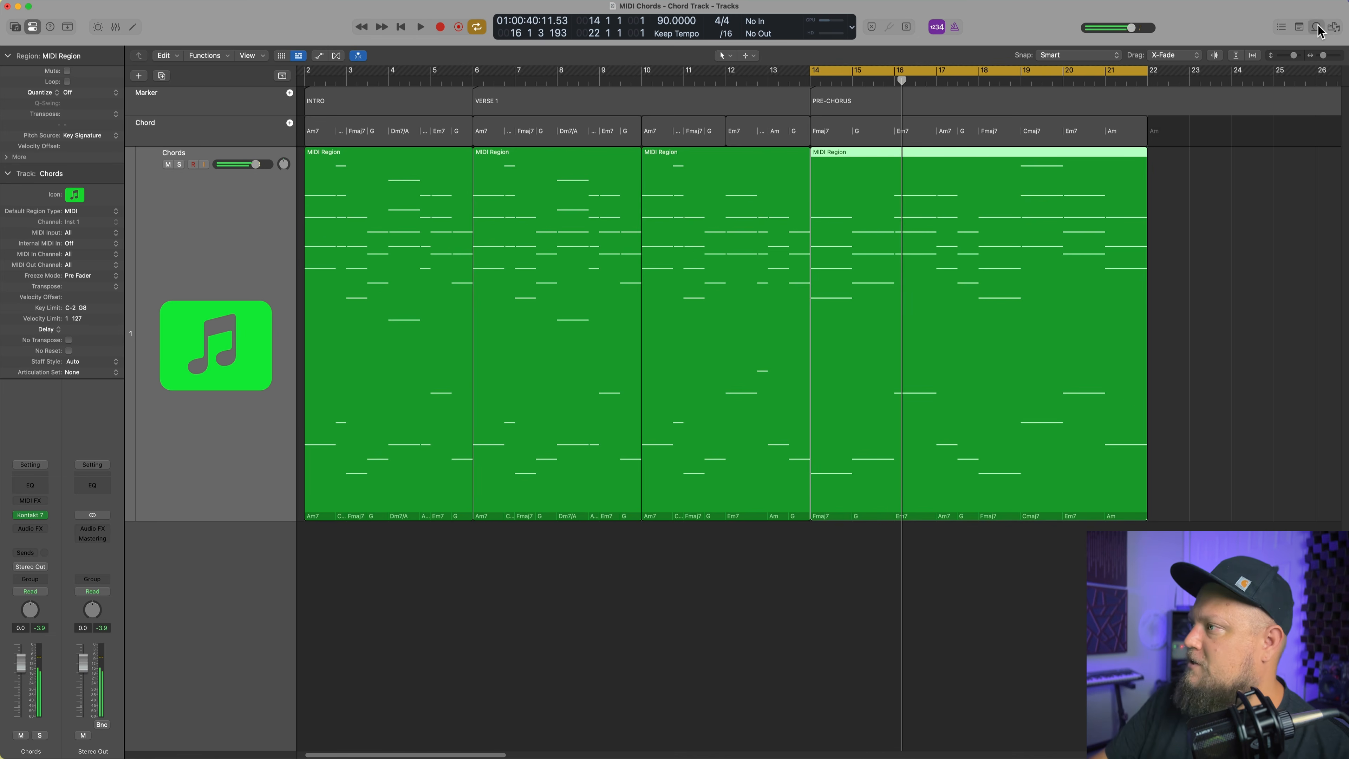
pyautogui.write('o')
pyautogui.write('beat')
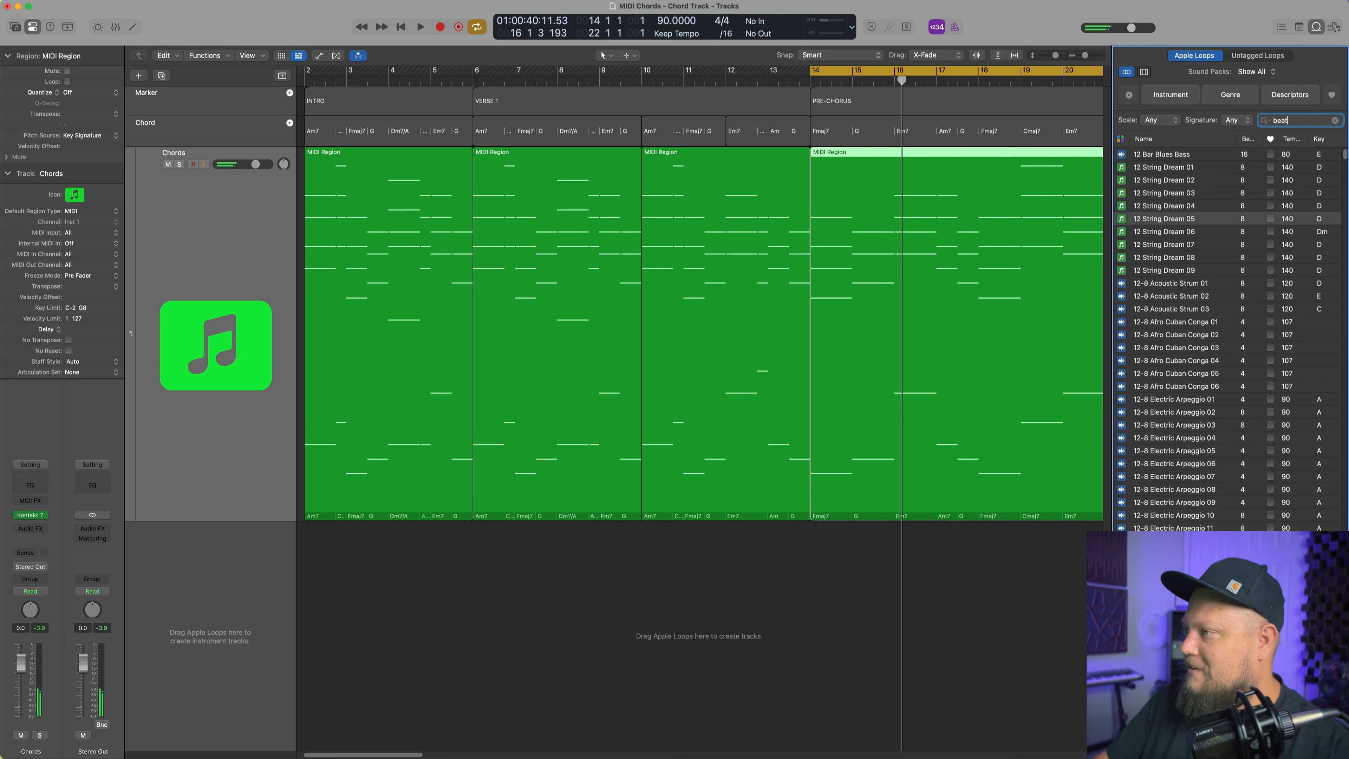
pyautogui.scroll(-15, 1188, 478)
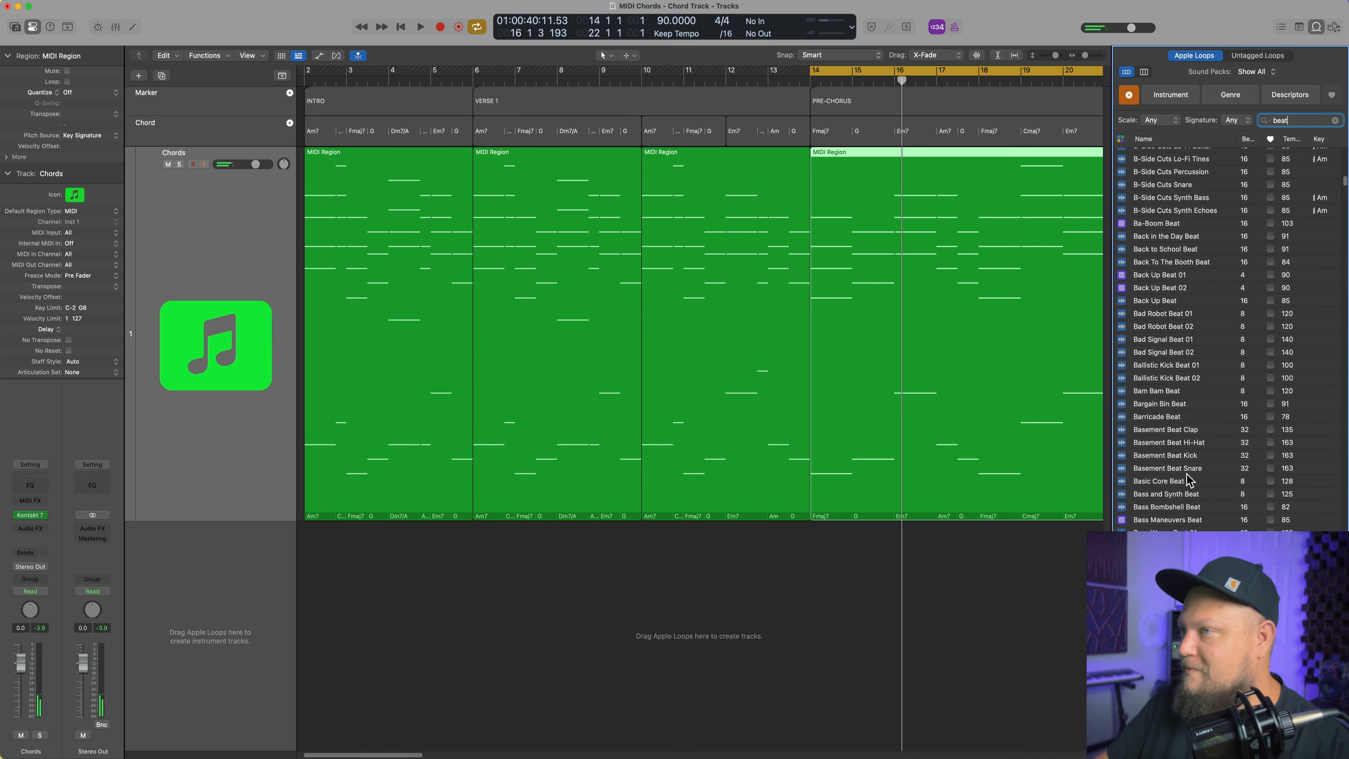
pyautogui.scroll(-10, 1179, 475)
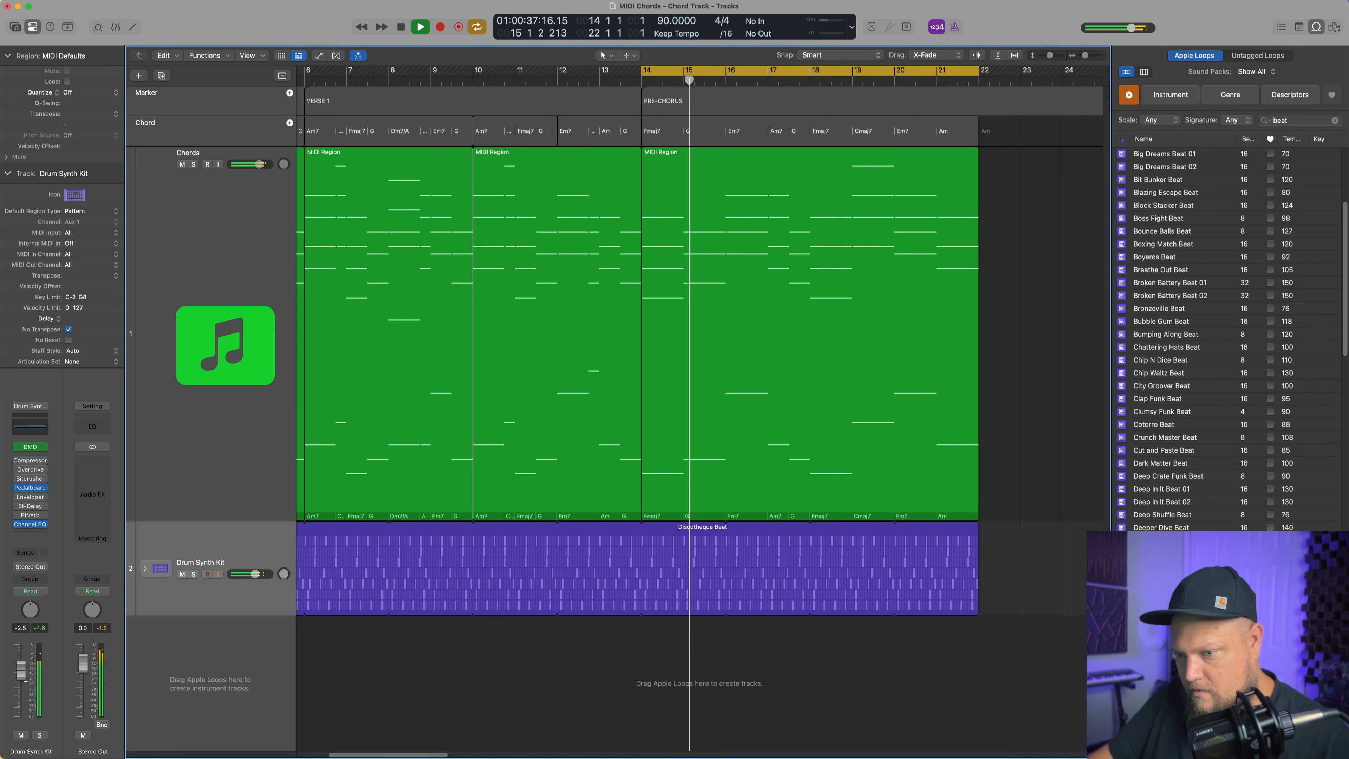
pyautogui.moveTo(34, 675); pyautogui.dragTo(33, 683)
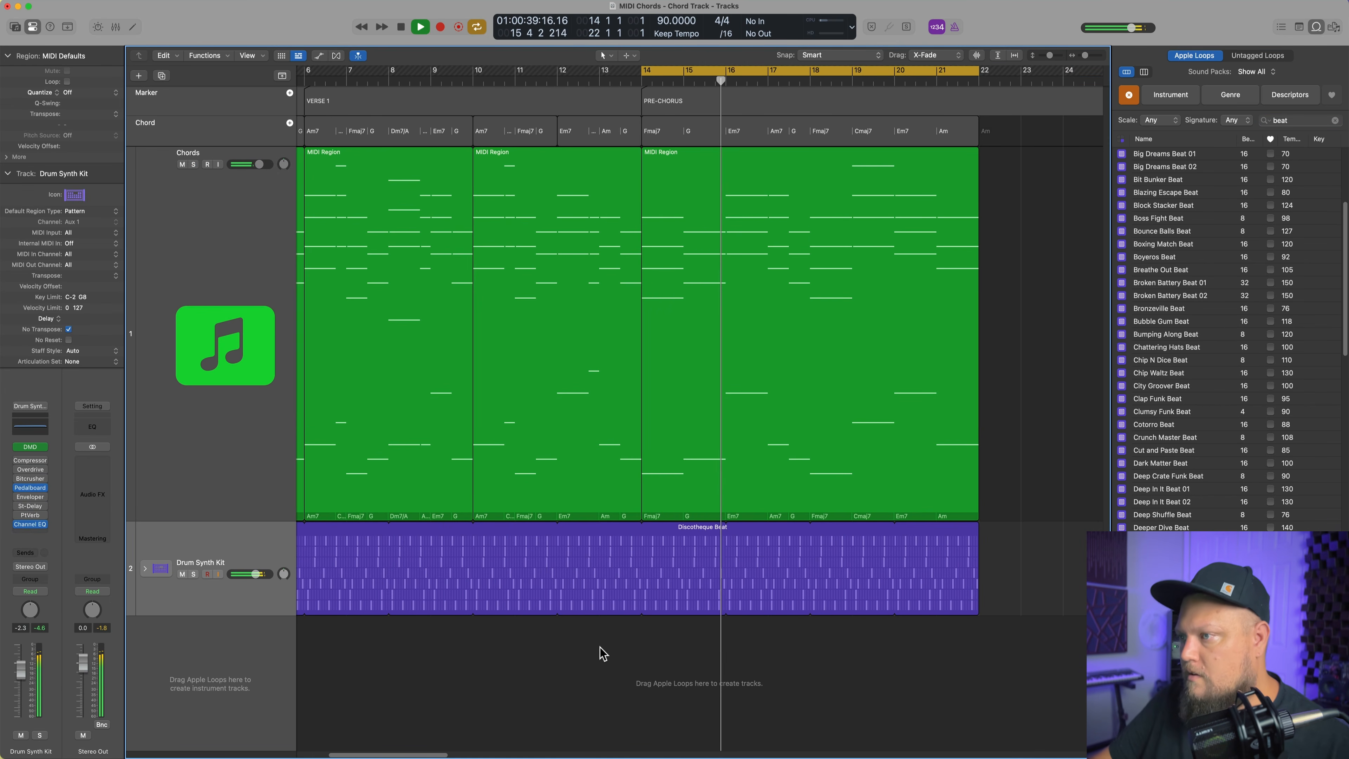
# Play back the pre-chorus chords with the drum loop while following the notes in the Piano Roll
pyautogui.doubleClick(838, 316)
pyautogui.click(758, 338)
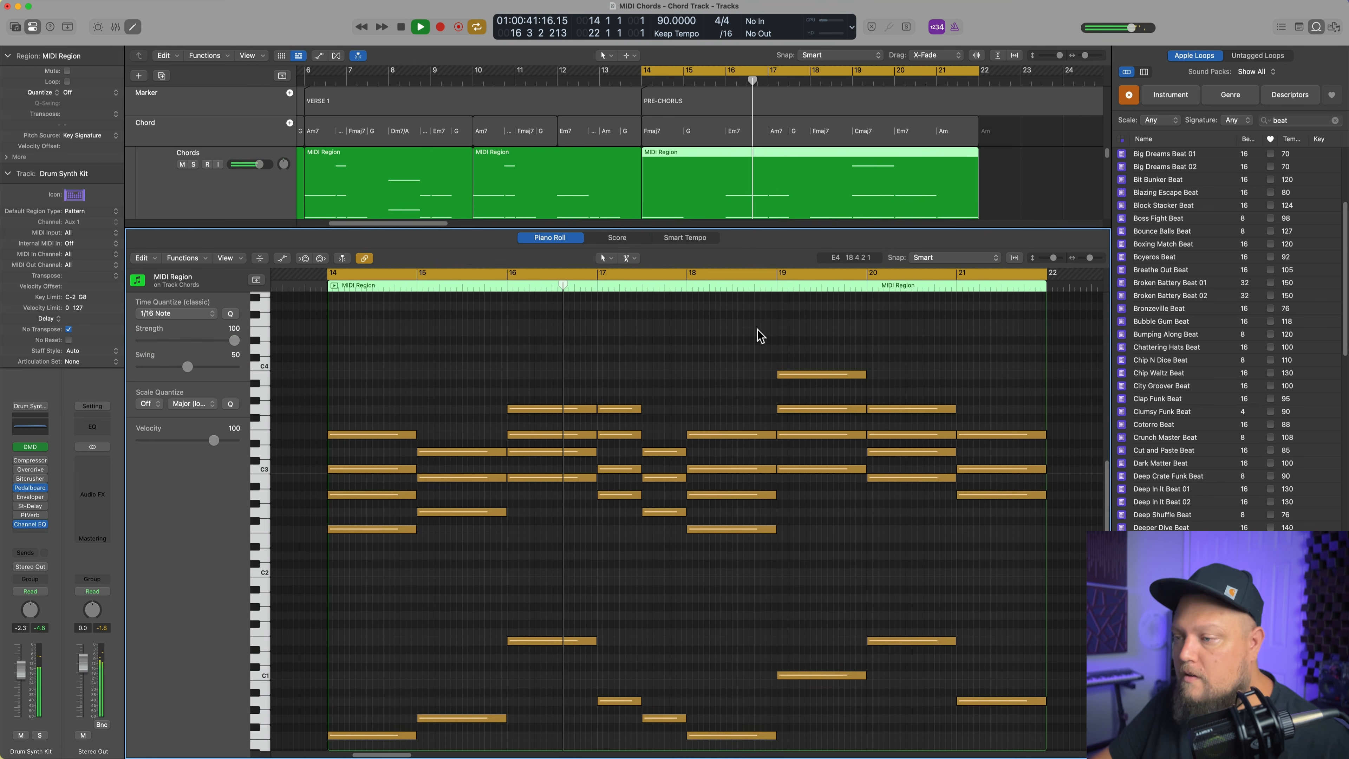
pyautogui.scroll(-1, 743, 343)
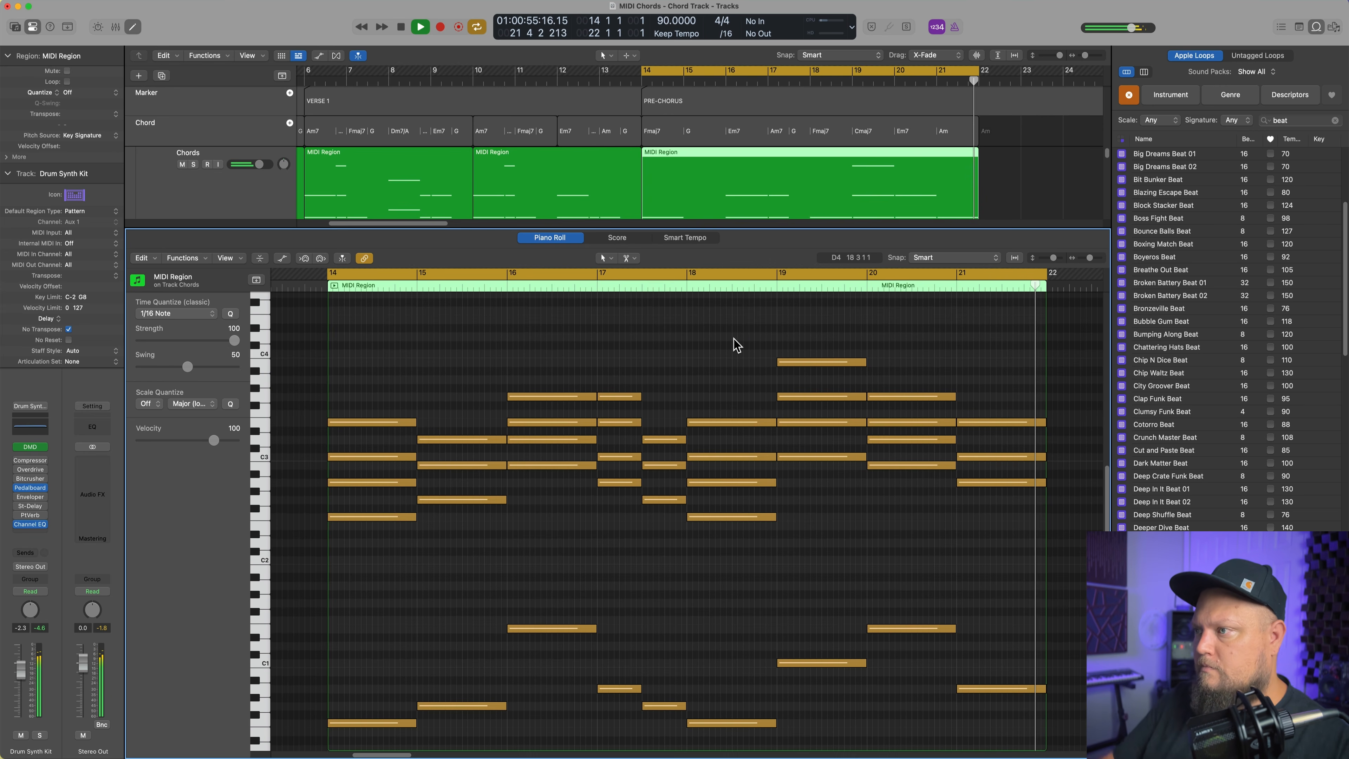
pyautogui.press('space')
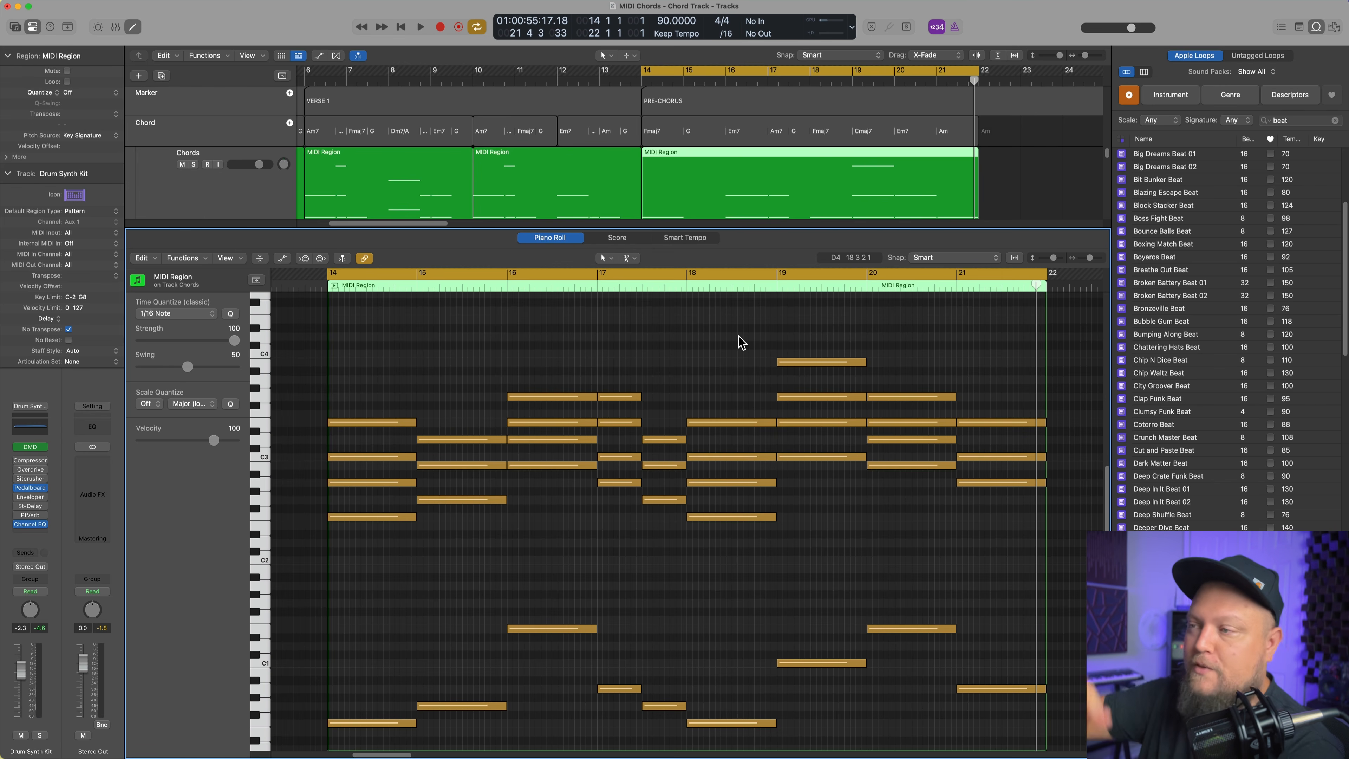
pyautogui.press('e')
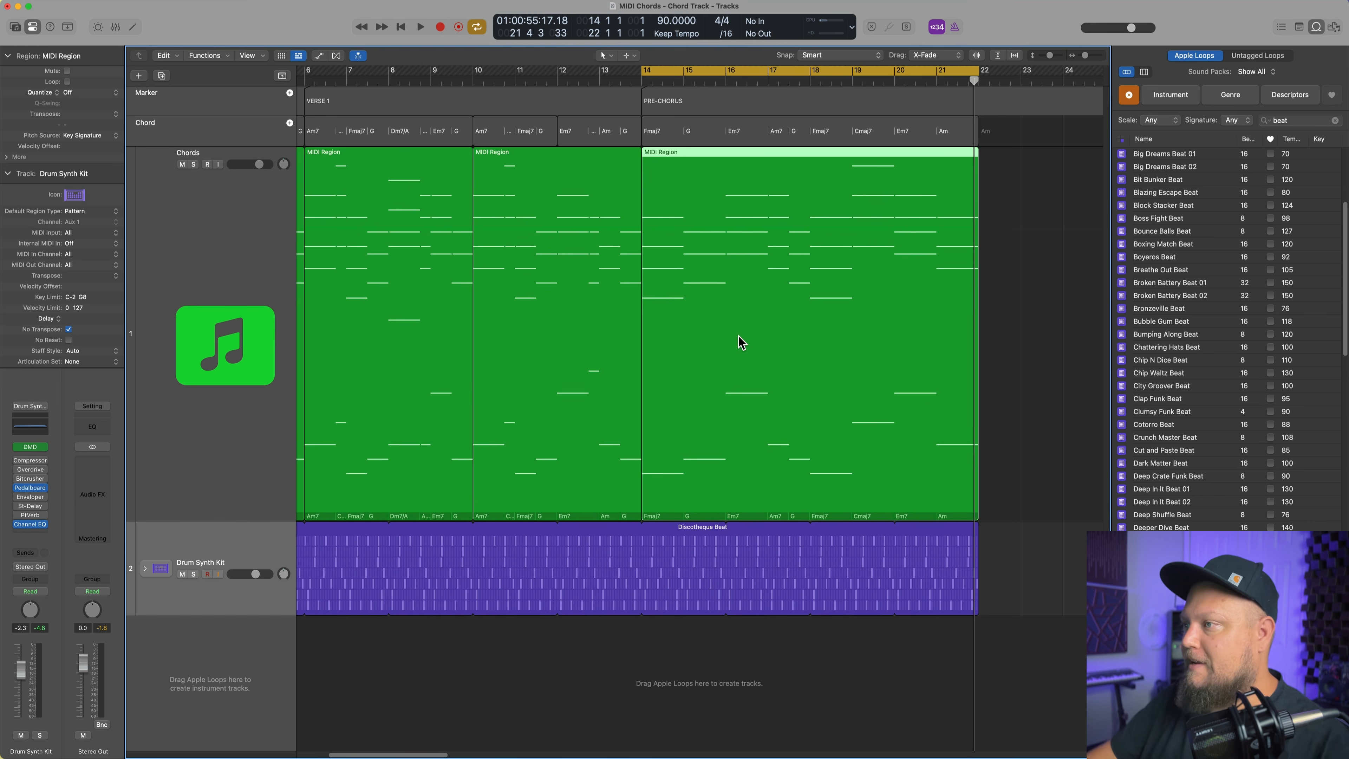
# Change the last pre-chorus chord, Am at bar 21, to G7 on the Chord track
pyautogui.click(1027, 212)
pyautogui.press('super+Right')
pyautogui.press('super+Right')
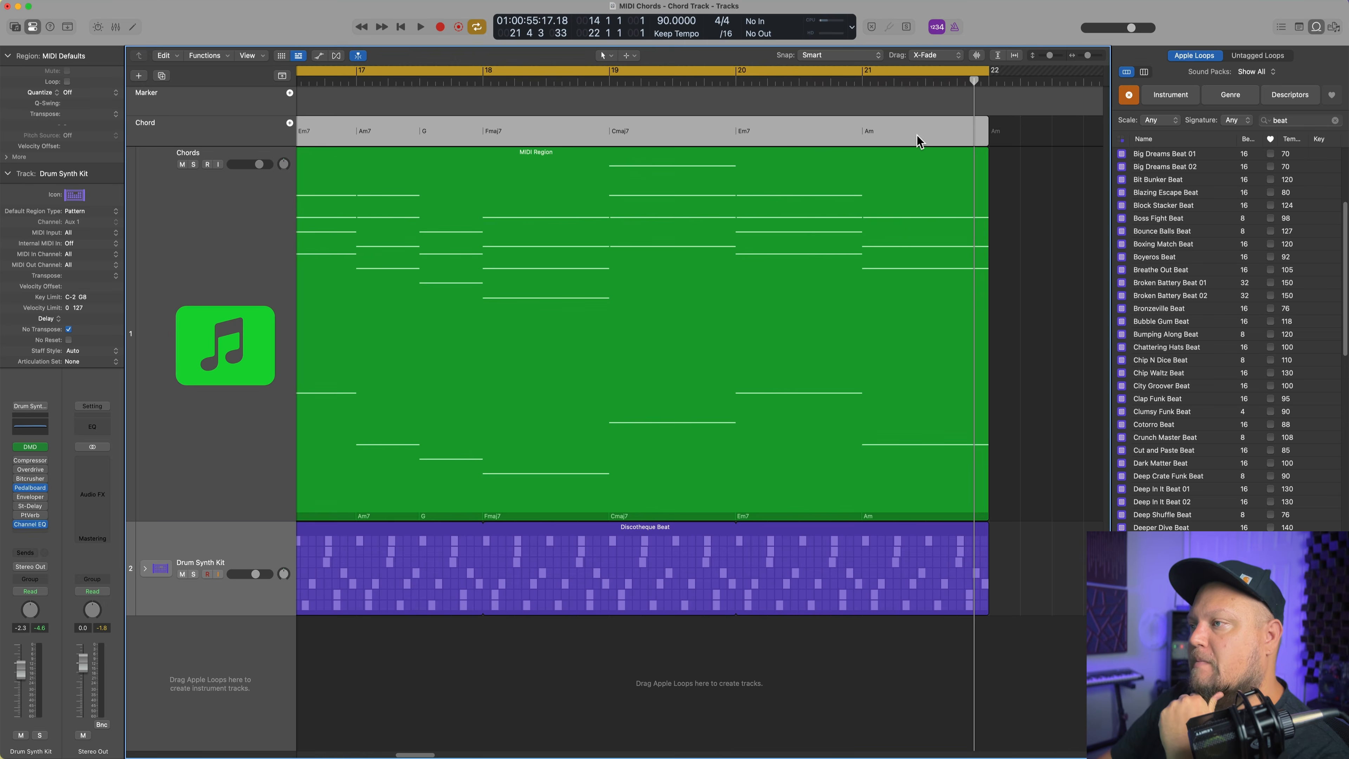
pyautogui.click(927, 134)
pyautogui.doubleClick(928, 134)
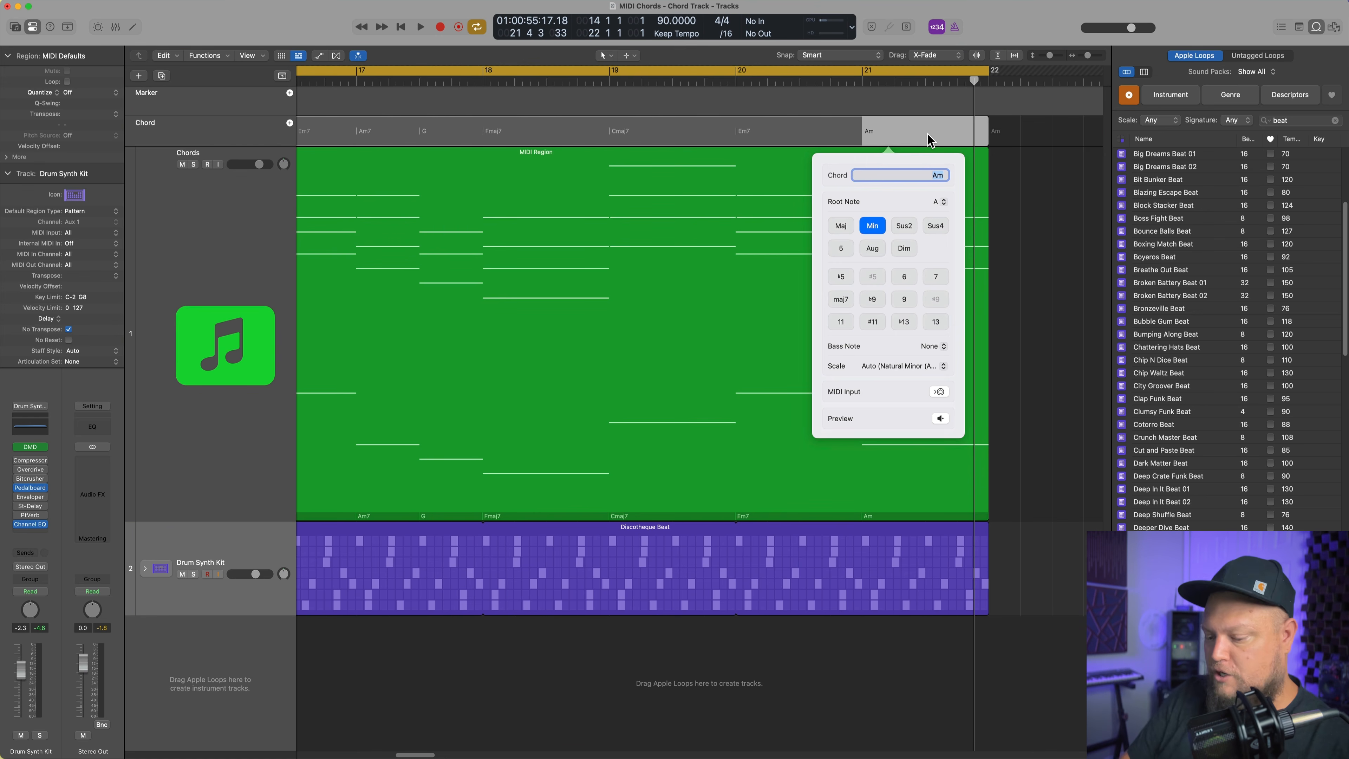
pyautogui.press('Return')
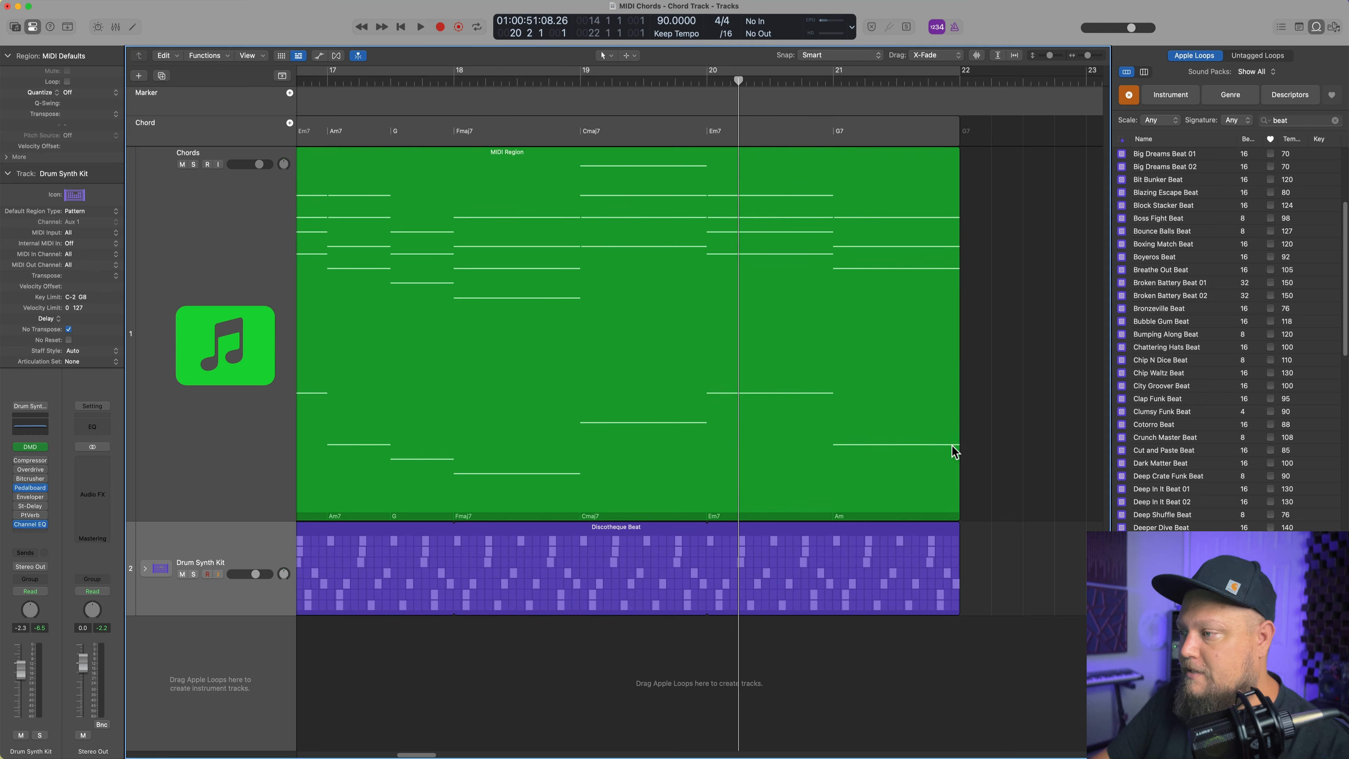
# Trim the end of the pre-chorus MIDI region back to bar 21 to remove the old Am notes
pyautogui.moveTo(952, 444); pyautogui.dragTo(833, 449)
pyautogui.moveTo(585, 247); pyautogui.dragTo(693, 275)
pyautogui.click(1007, 346)
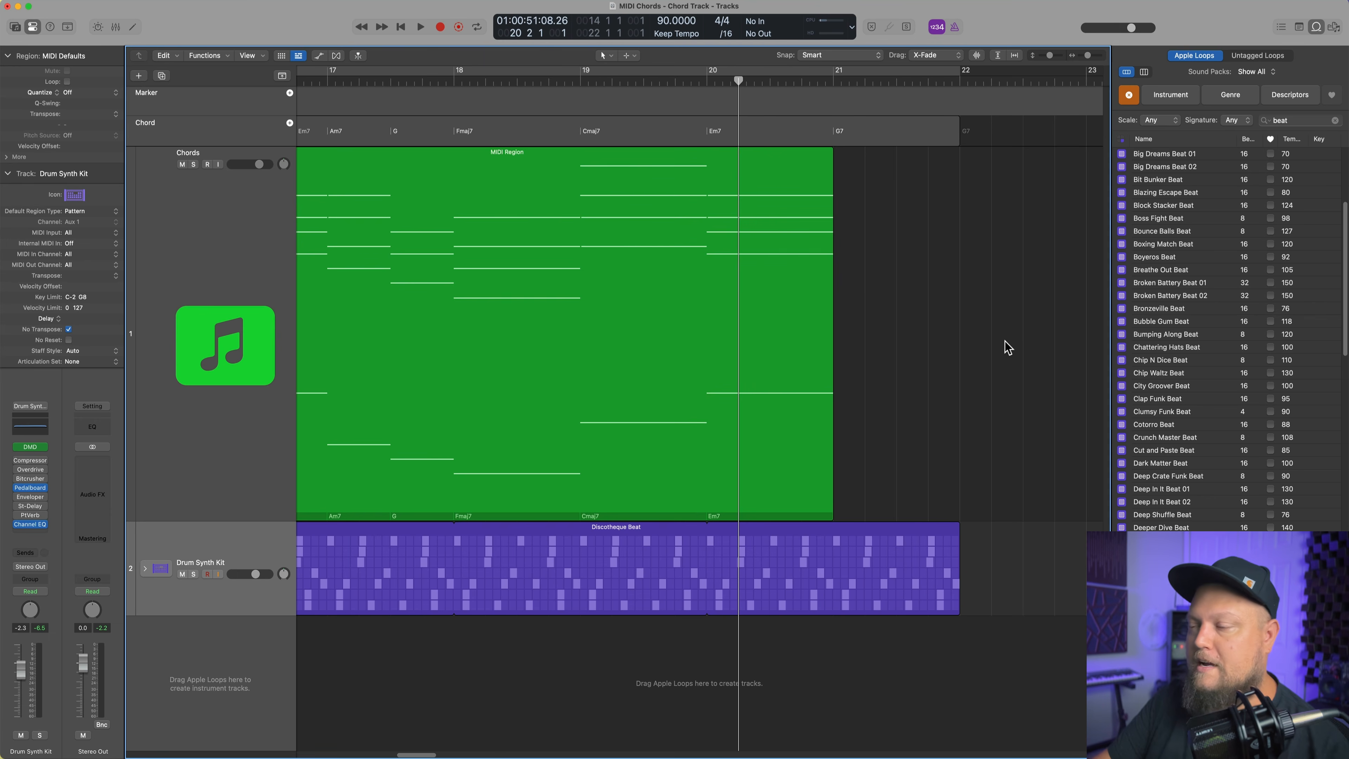
# Ungroup the pre-chorus chords and place the G7 chord as a MIDI region at bar 21 of the Chords track
pyautogui.click(860, 132)
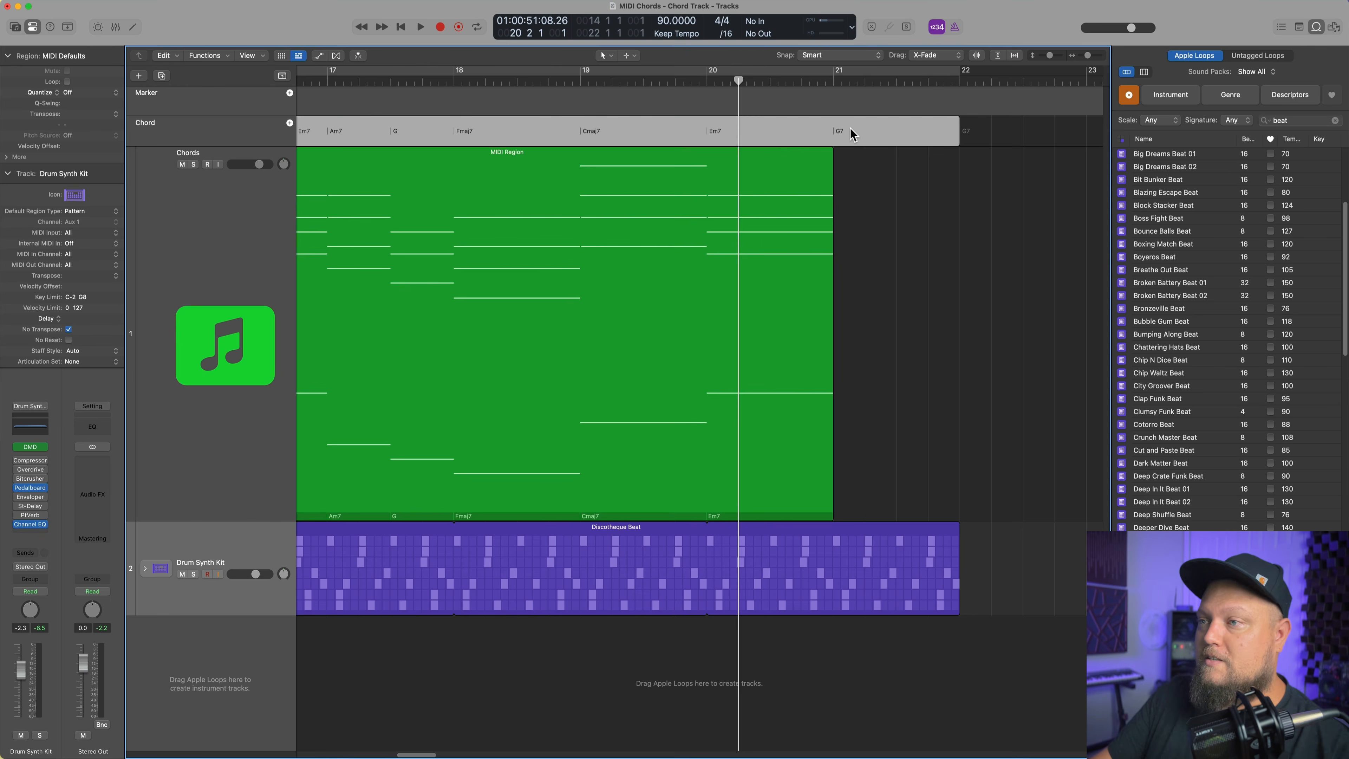
pyautogui.rightClick(849, 135)
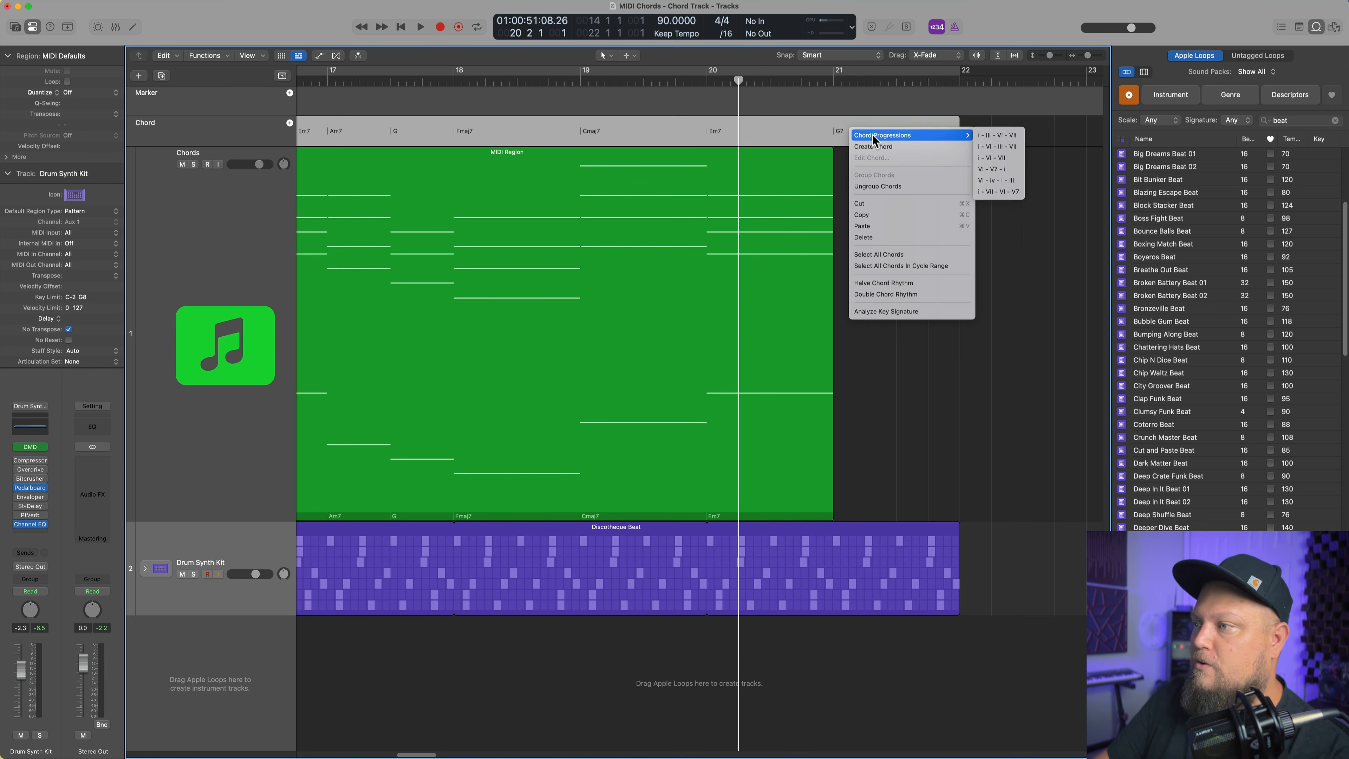
pyautogui.click(879, 185)
pyautogui.moveTo(885, 136); pyautogui.dragTo(898, 255)
pyautogui.click(1011, 290)
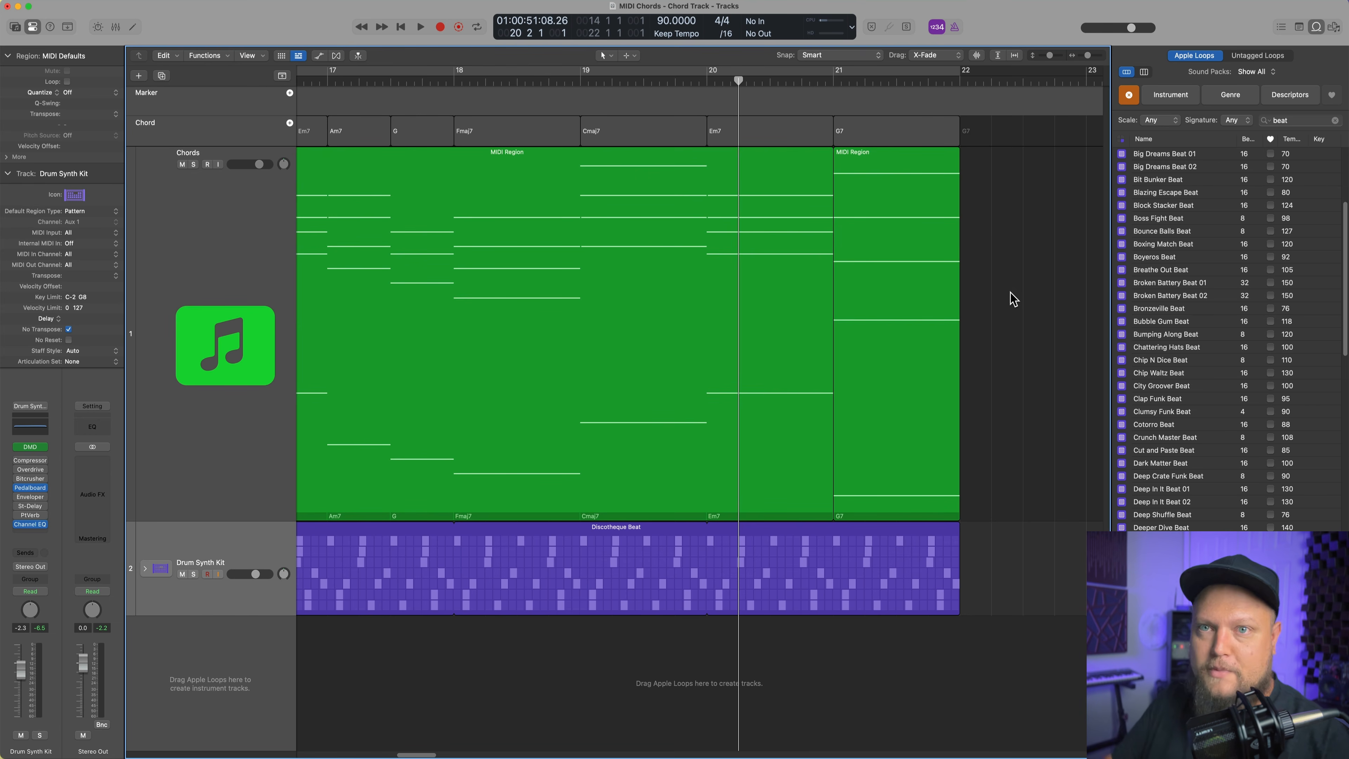
# Join the G7 region to the pre-chorus region and review the merged notes in the Piano Roll
pyautogui.moveTo(1008, 242); pyautogui.dragTo(788, 256)
pyautogui.press('super+j')
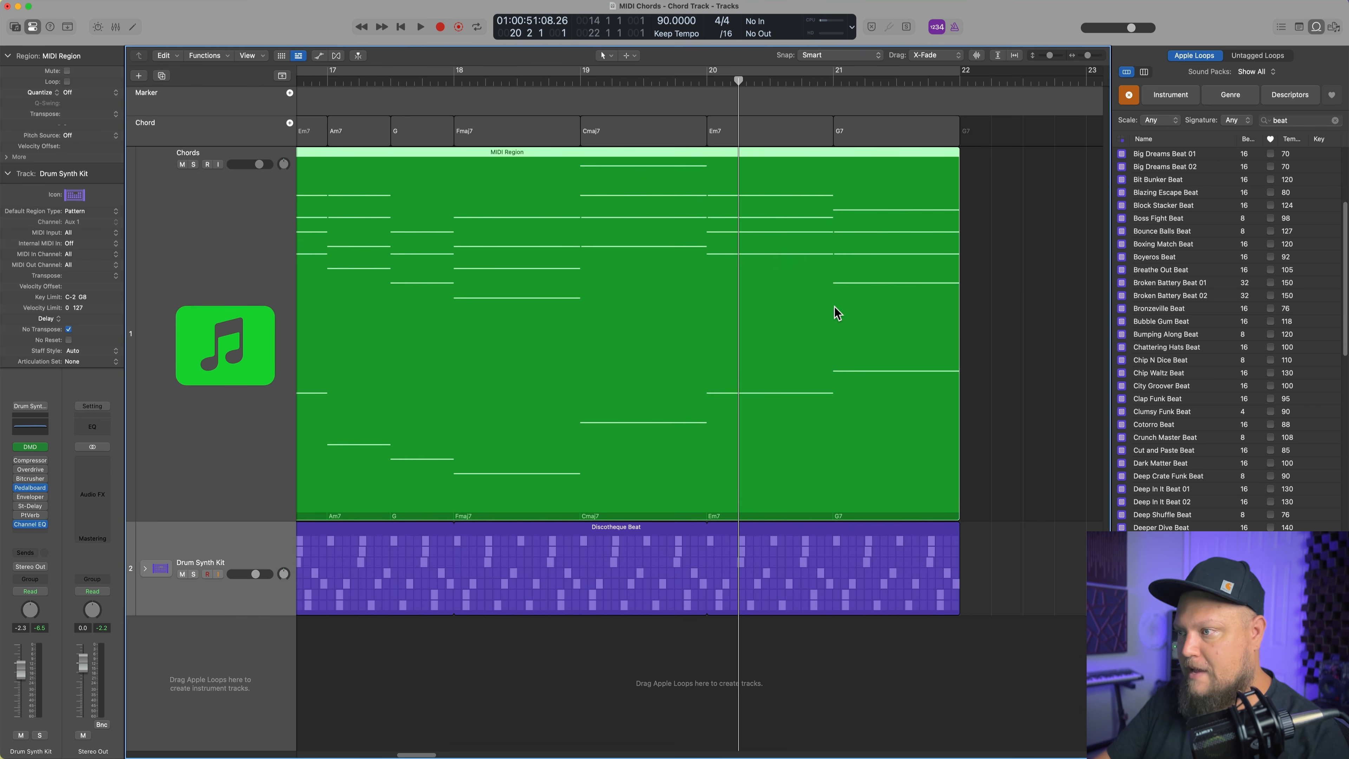
pyautogui.doubleClick(849, 325)
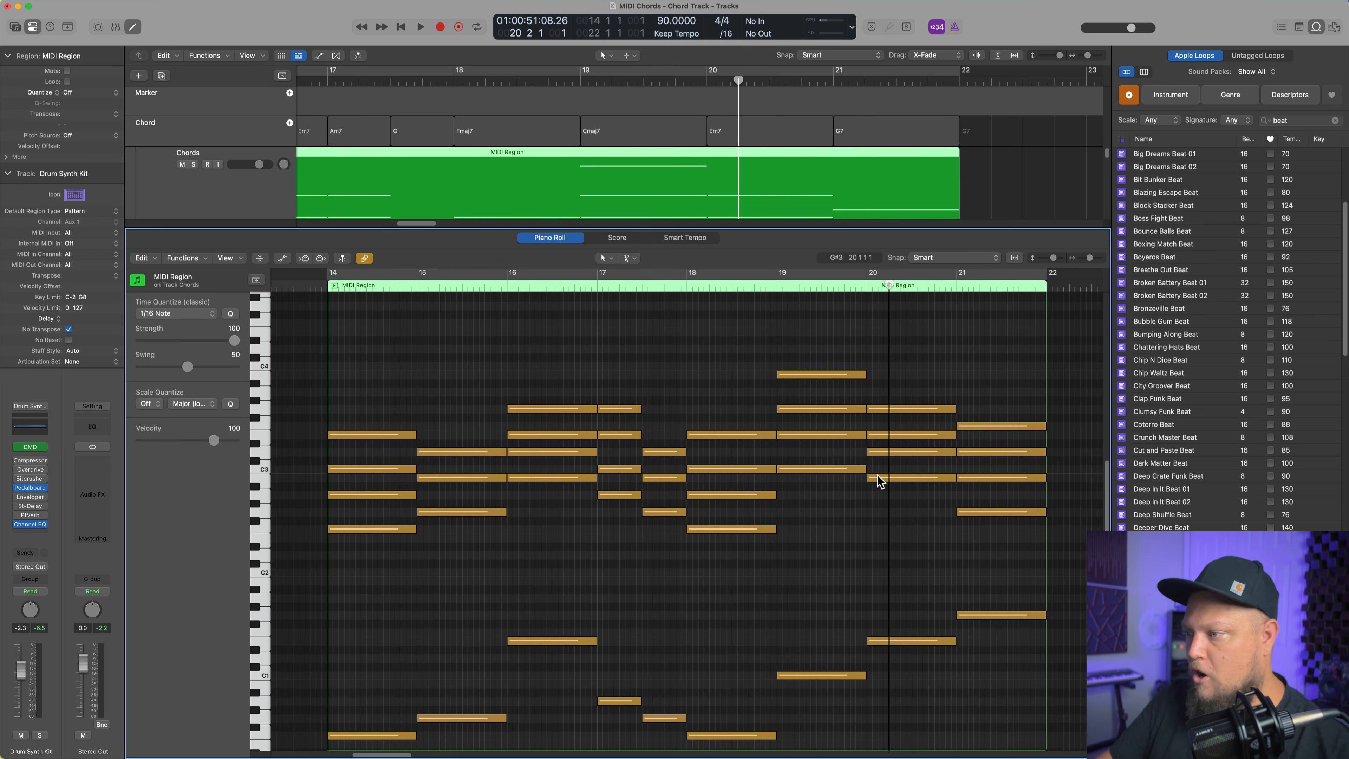
pyautogui.scroll(-4, 918, 616)
pyautogui.scroll(5, 919, 616)
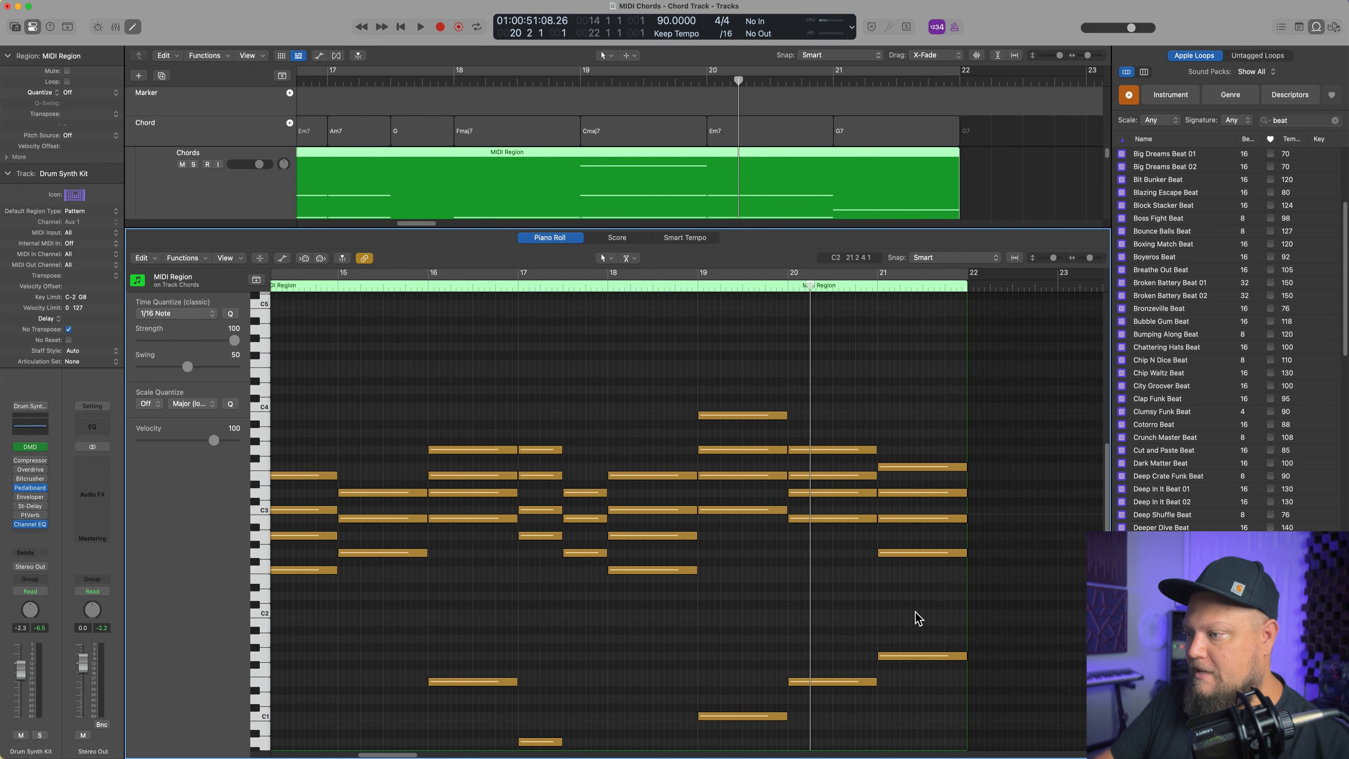
pyautogui.scroll(-6, 919, 616)
pyautogui.scroll(3, 919, 616)
pyautogui.press('e')
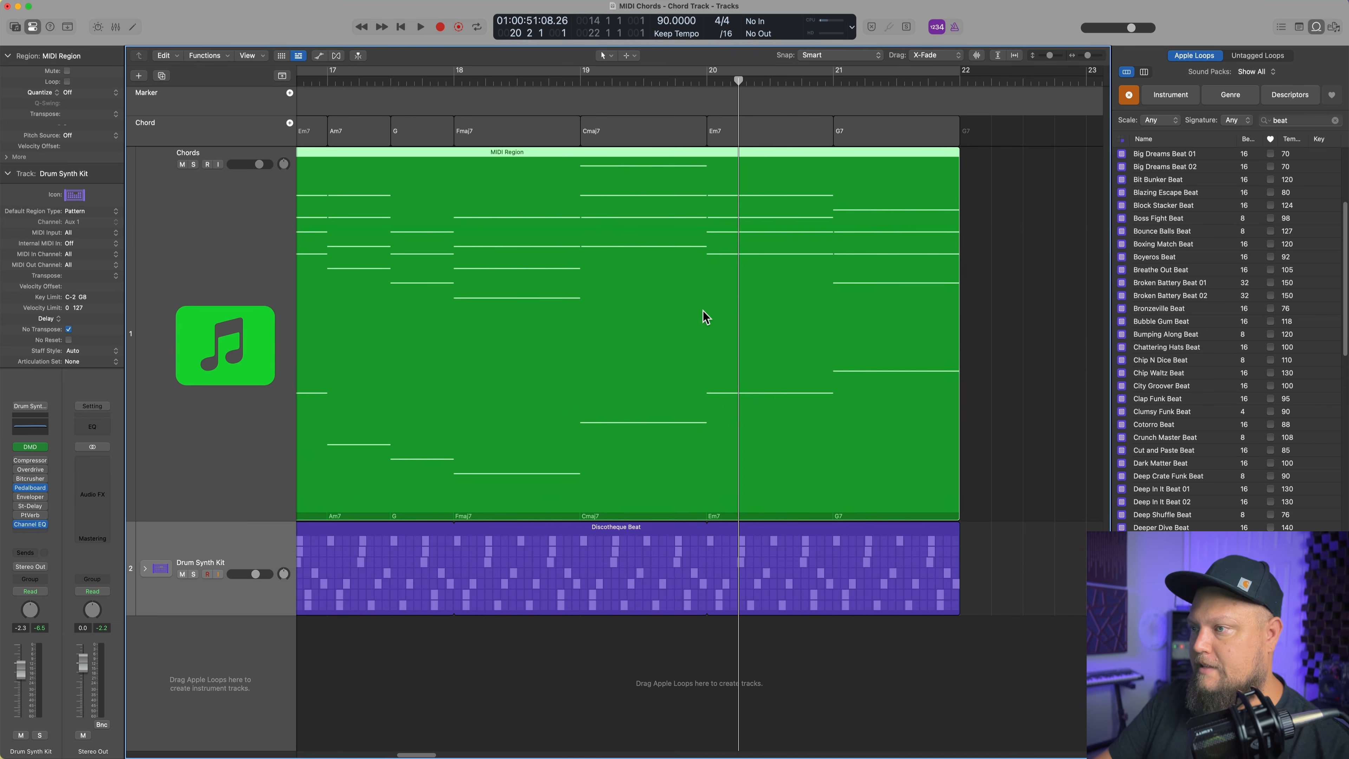
# Audition the new ending from bar 19, and cycle the whole pre-chorus from bar 14 to 22 with the drums
pyautogui.click(580, 79)
pyautogui.press('space')
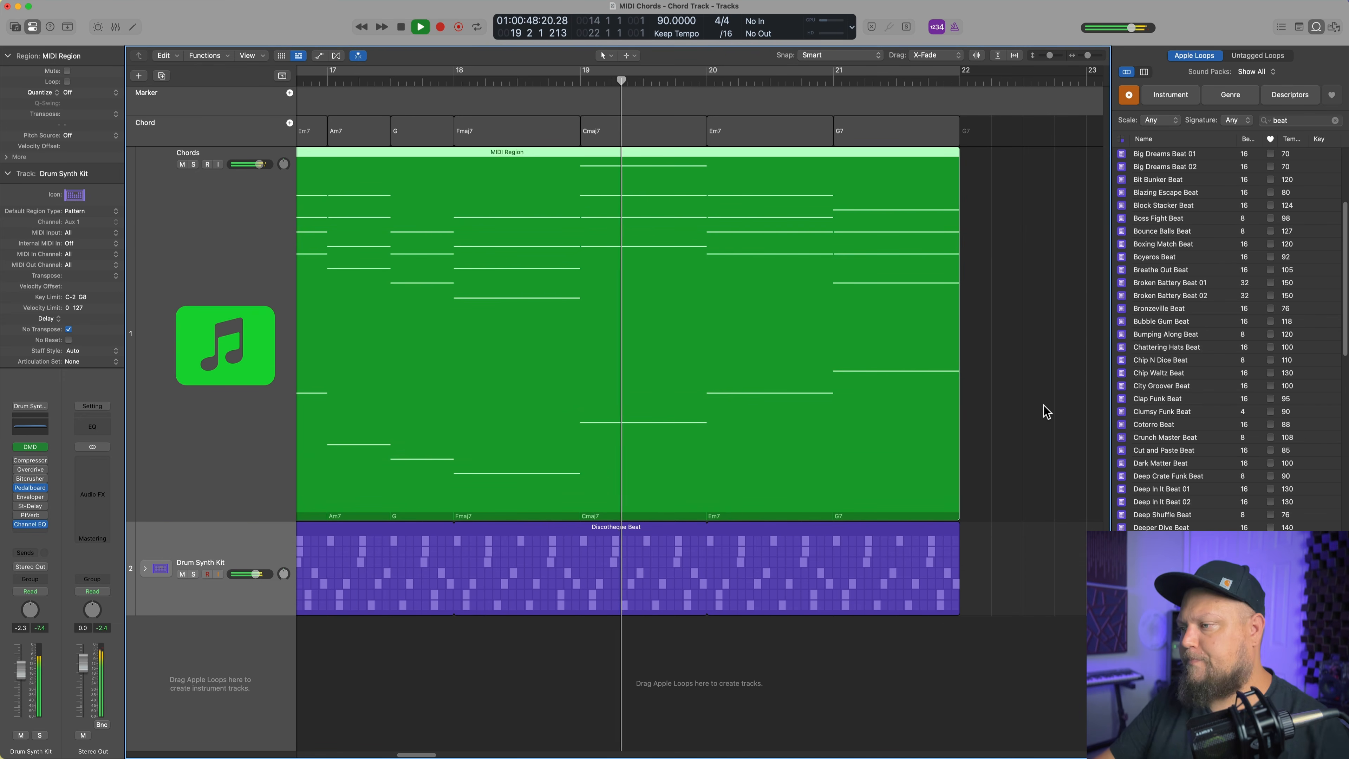
pyautogui.click(1038, 417)
pyautogui.click(893, 403)
pyautogui.press('u')
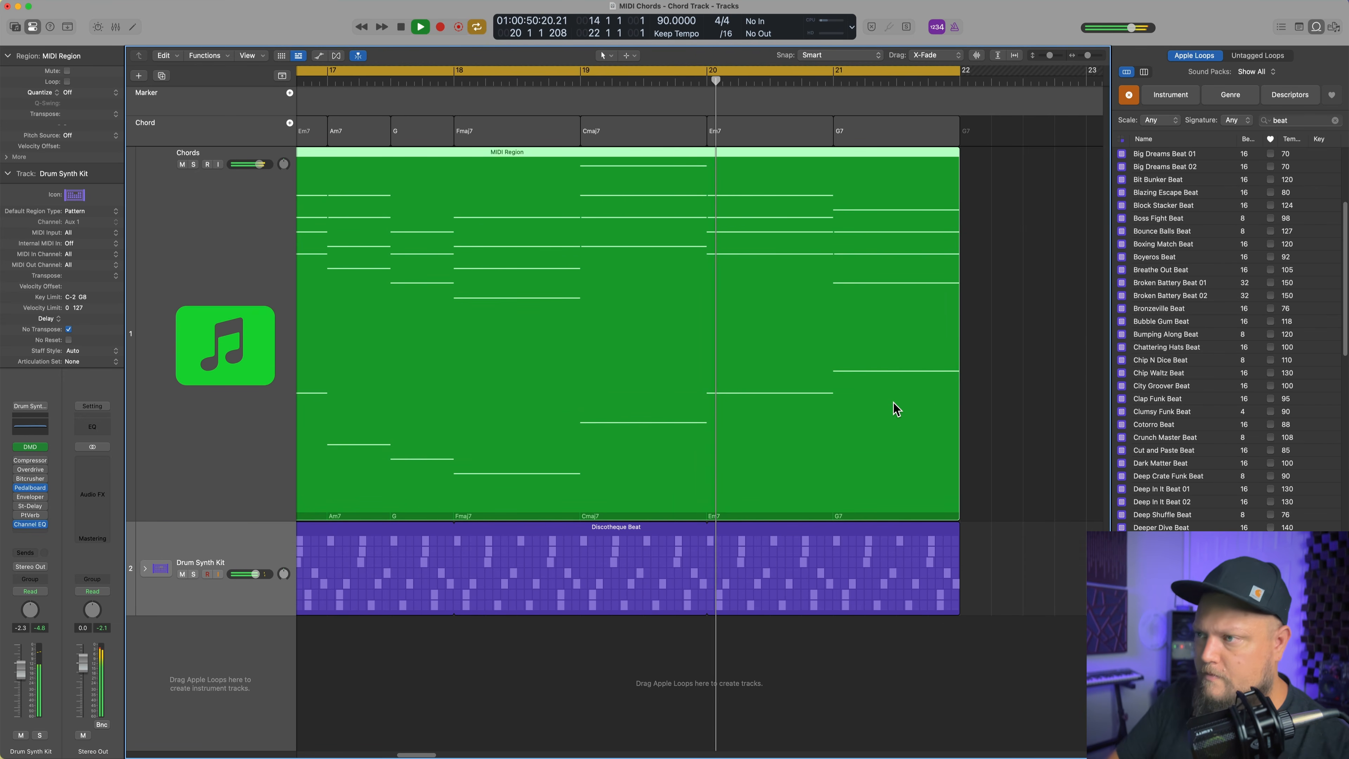
pyautogui.press('super+Left')
pyautogui.press('space')
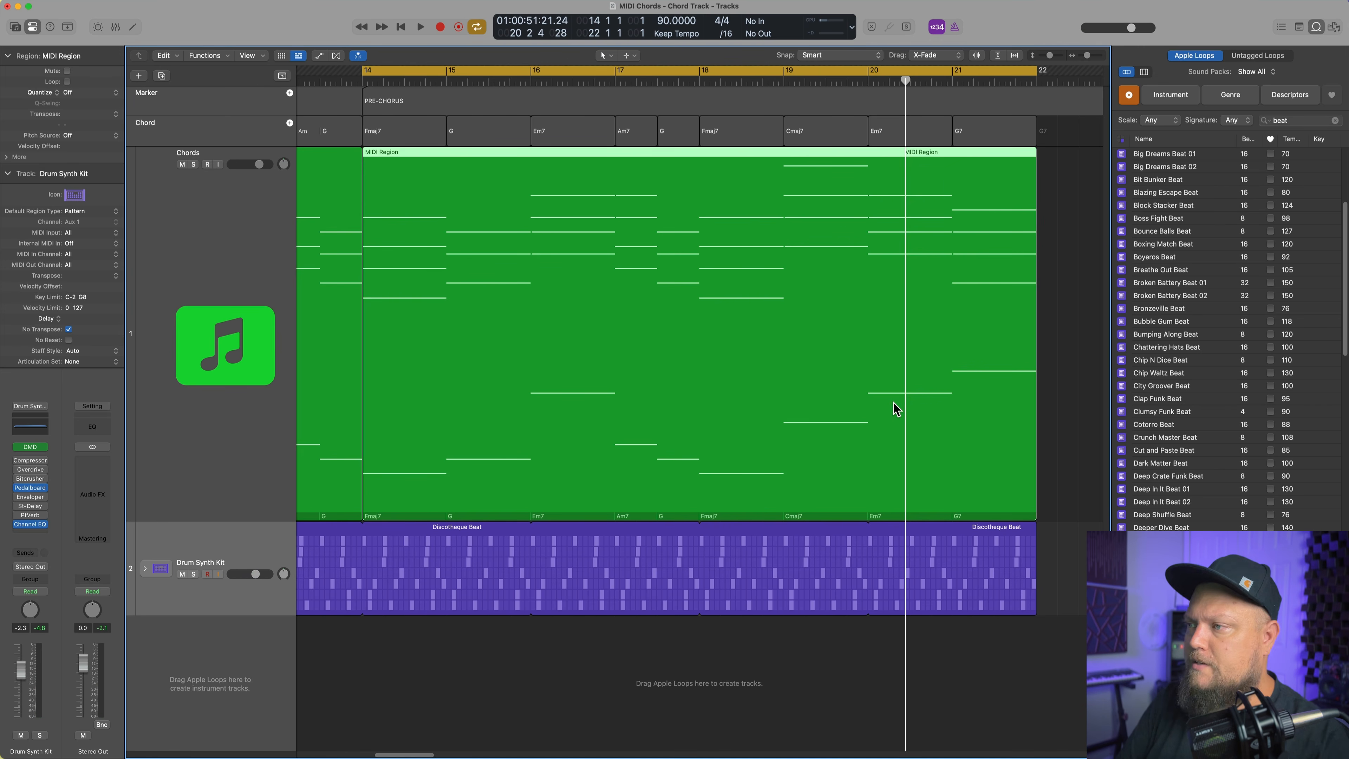
pyautogui.press('space')
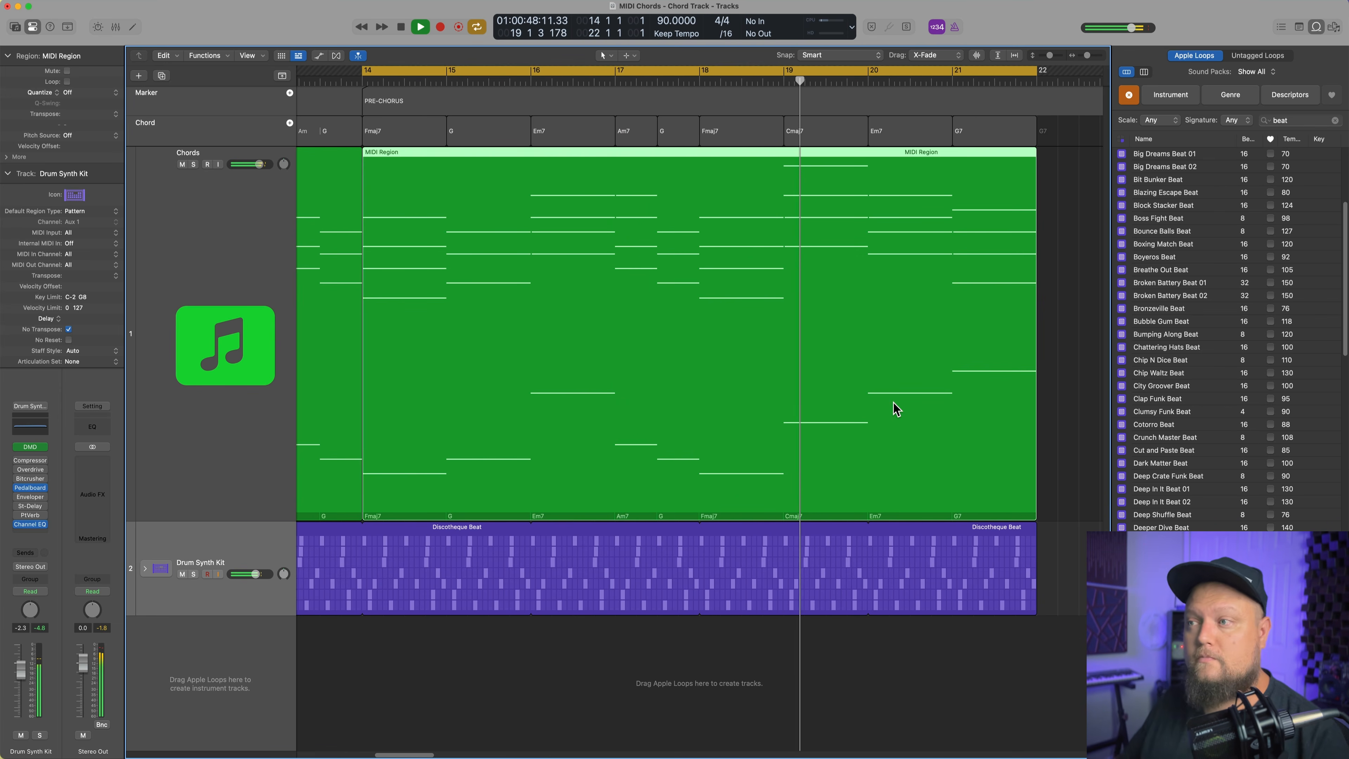
# Try lowering the B3 and C3 notes of the Cmaj7 chord at bar 19 by an octave, and play back from bar 18
pyautogui.doubleClick(912, 325)
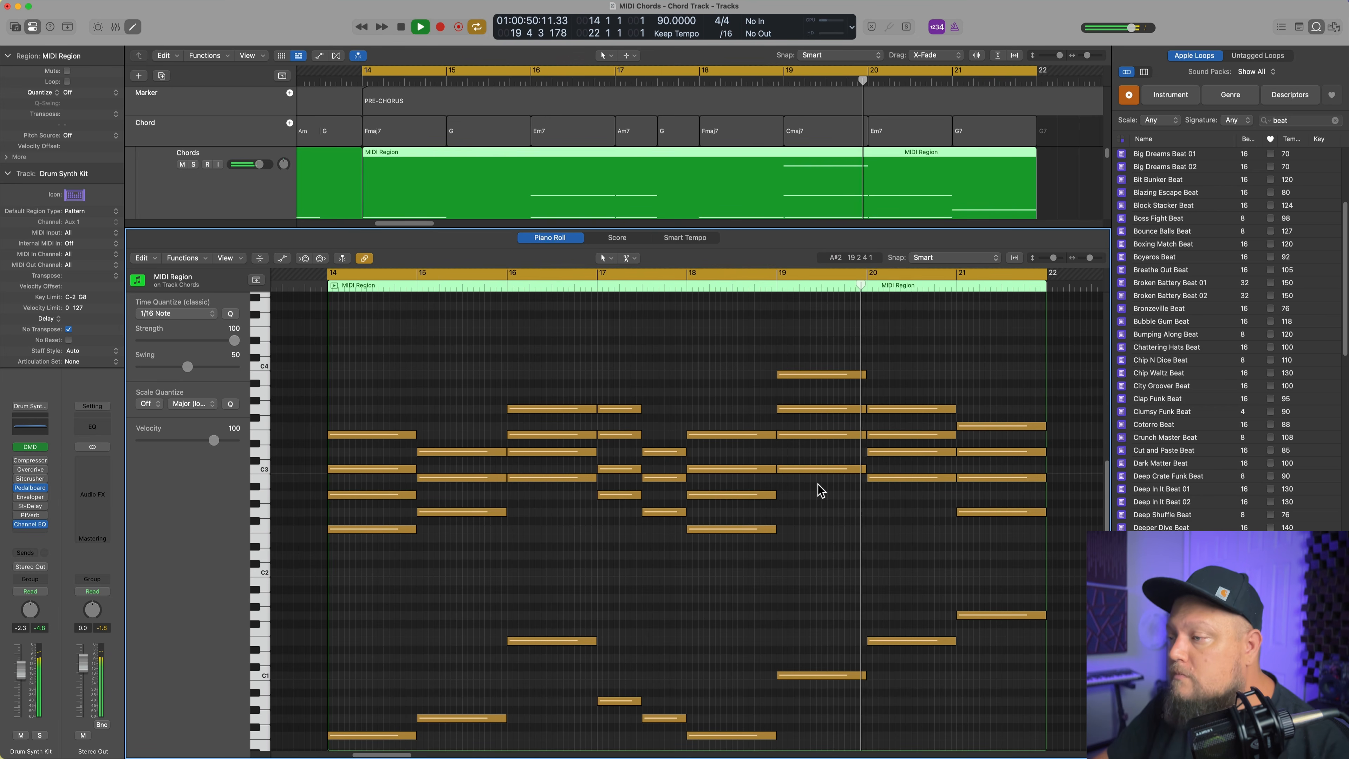
pyautogui.hscroll(2, 761, 388)
pyautogui.press('space')
pyautogui.click(750, 374)
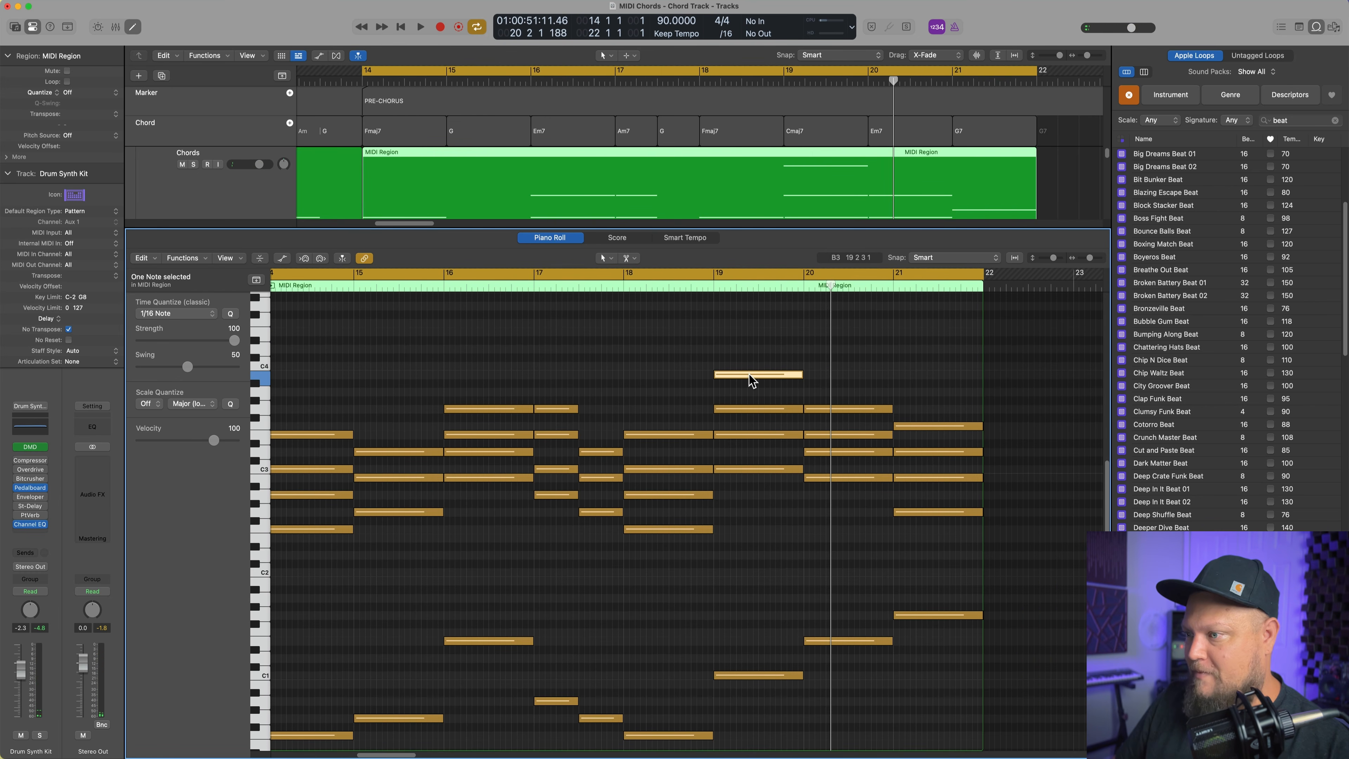
pyautogui.hotkey('alt', 'shift', 'Down')
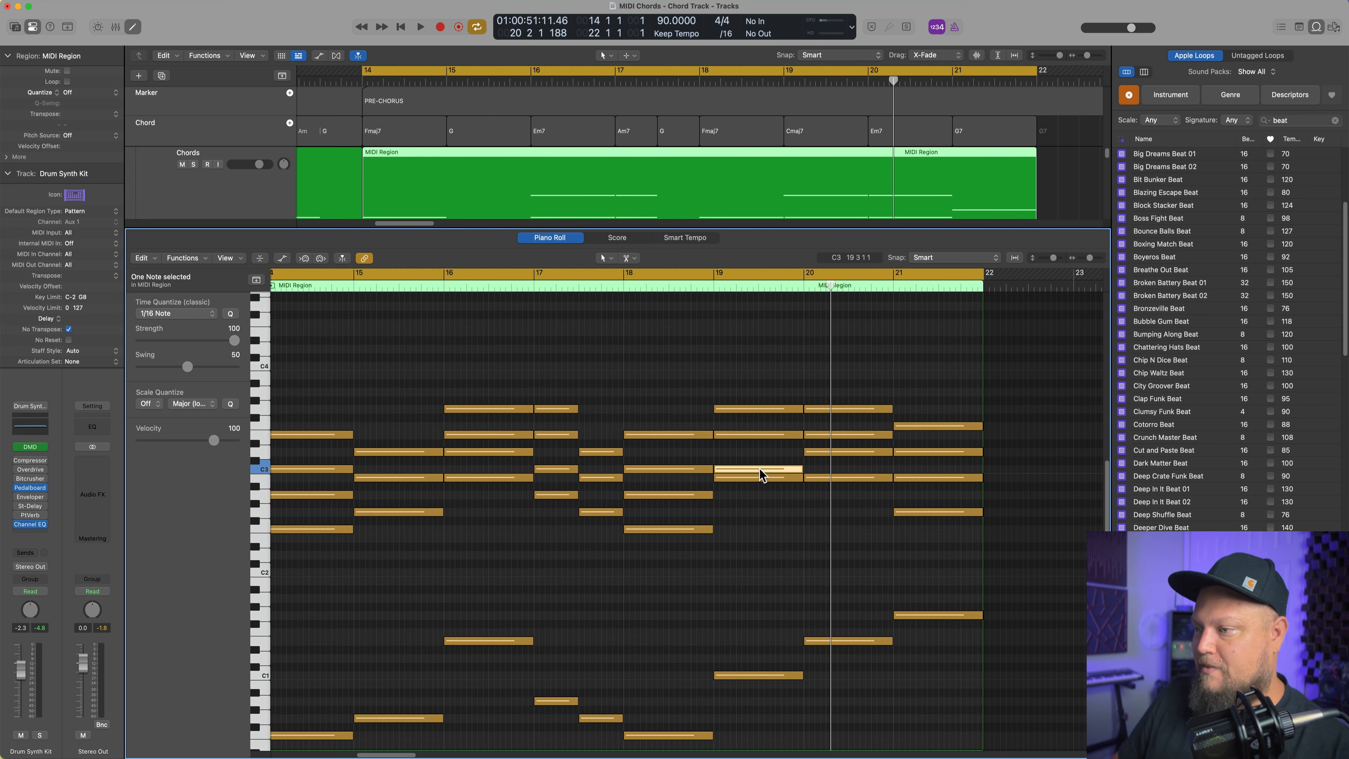
pyautogui.hotkey('alt', 'shift', 'Down')
pyautogui.doubleClick(700, 75)
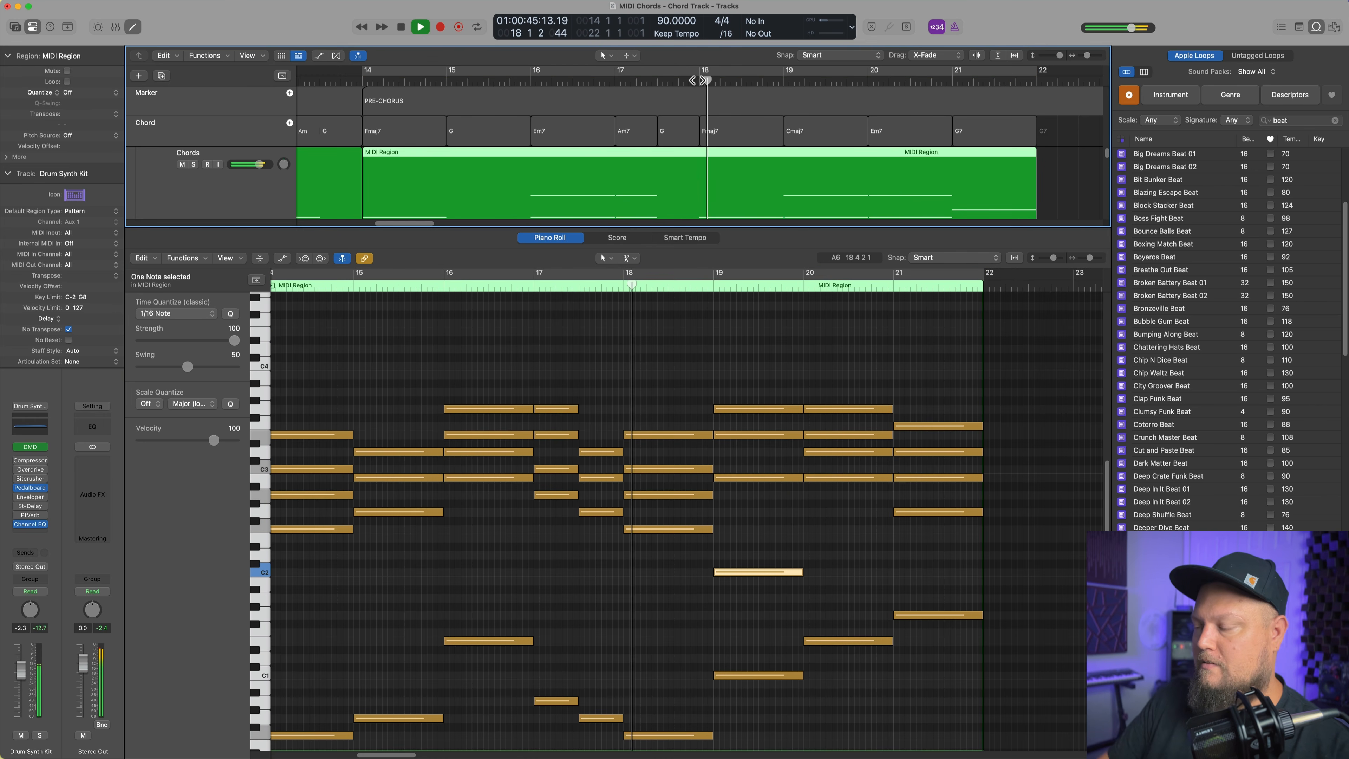
pyautogui.click(762, 344)
# Restore the previous Cmaj7 voicing at bar 19, play it briefly from that bar and close the Piano Roll
pyautogui.press('space')
pyautogui.hotkey('shift', 'alt', 'Up')
pyautogui.hotkey('shift', 'alt', 'Up')
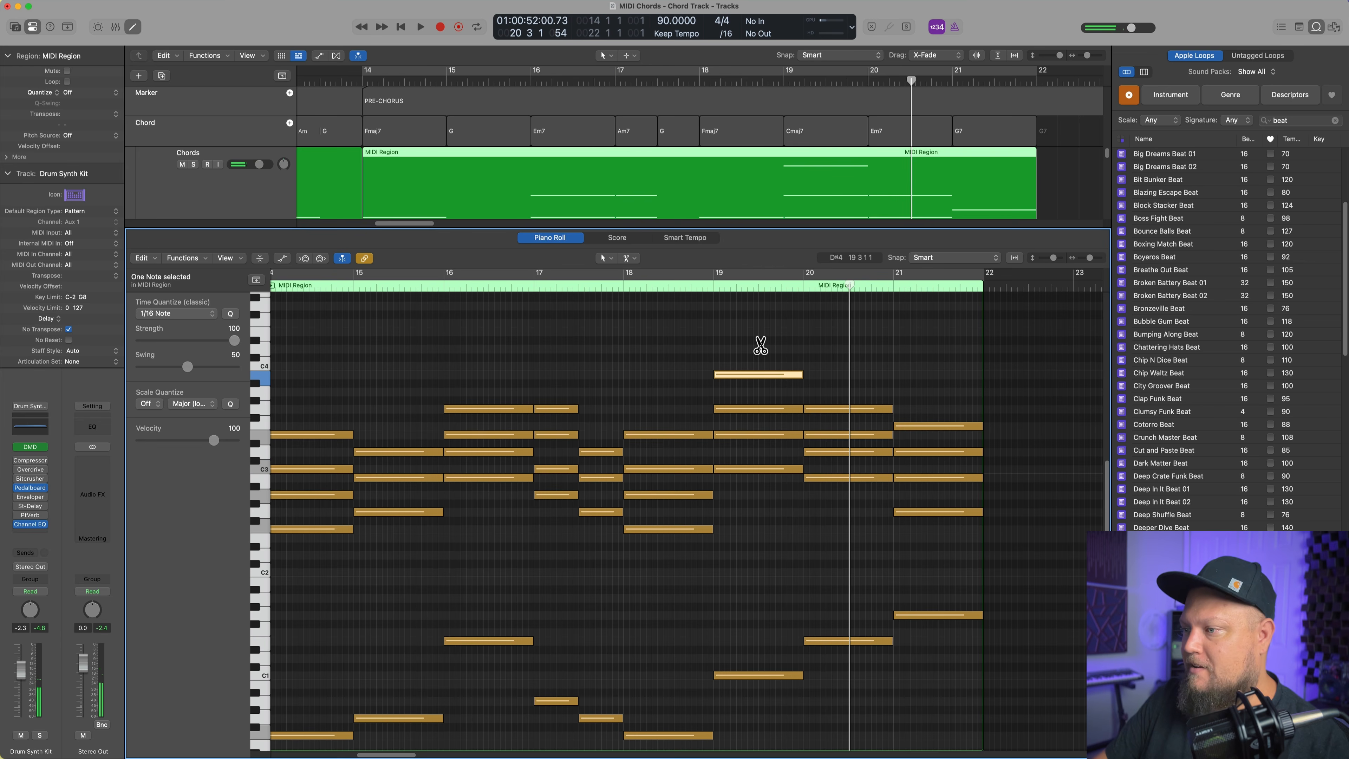
pyautogui.click(712, 288)
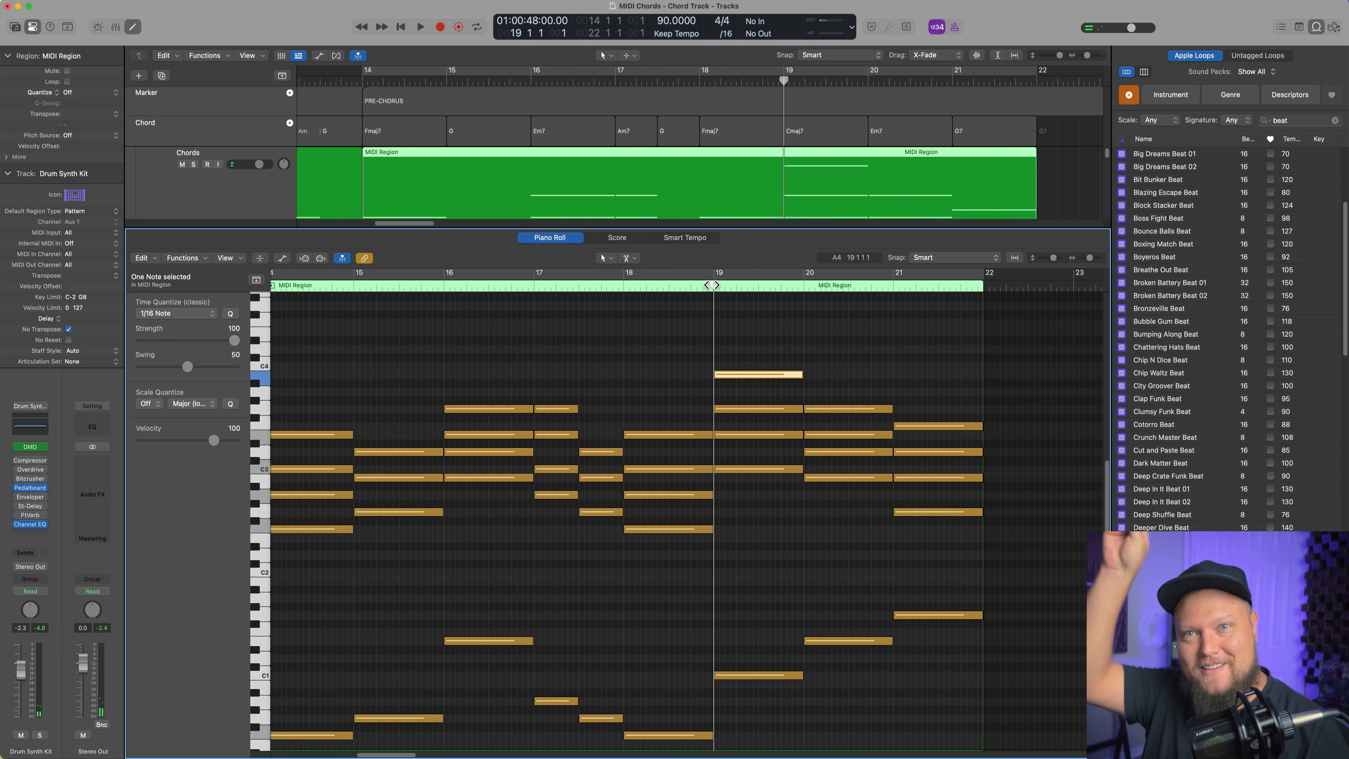
pyautogui.press('space')
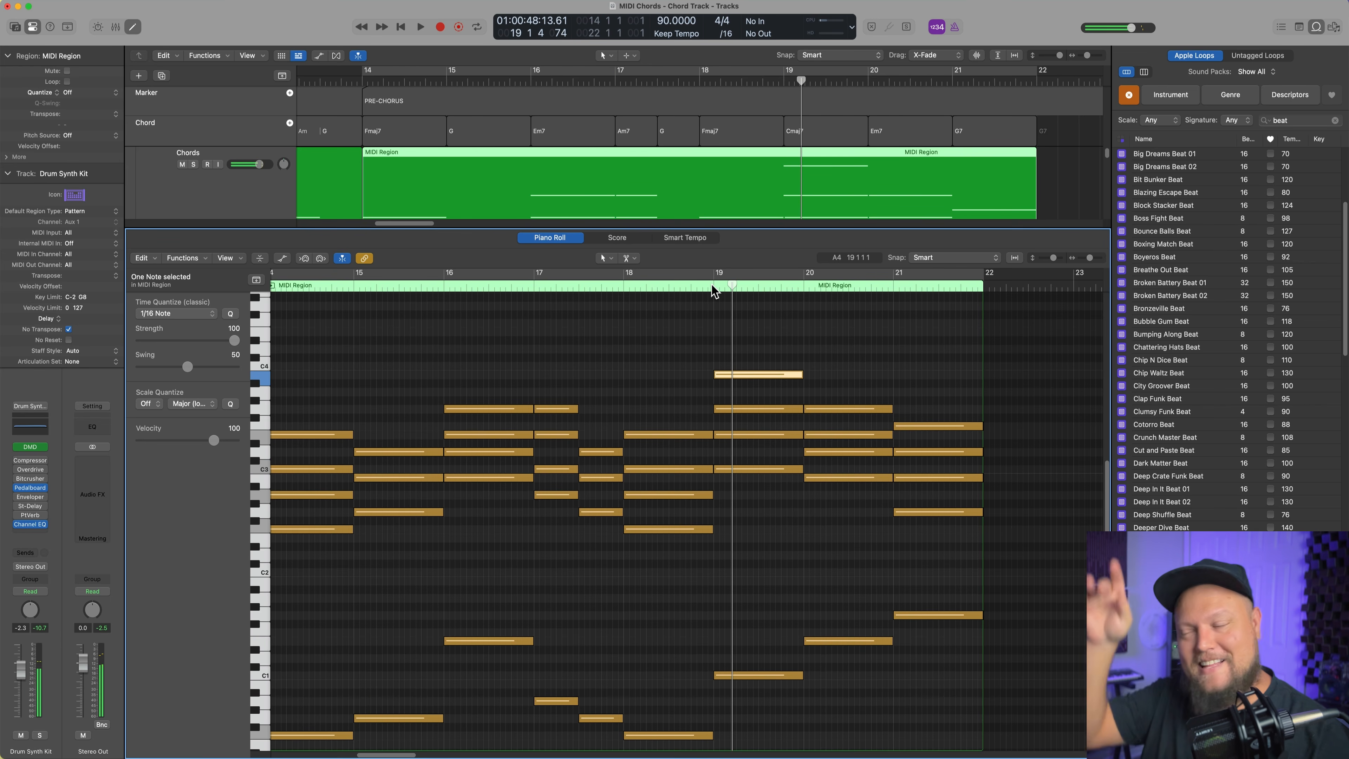
pyautogui.press('p')
pyautogui.click(1087, 458)
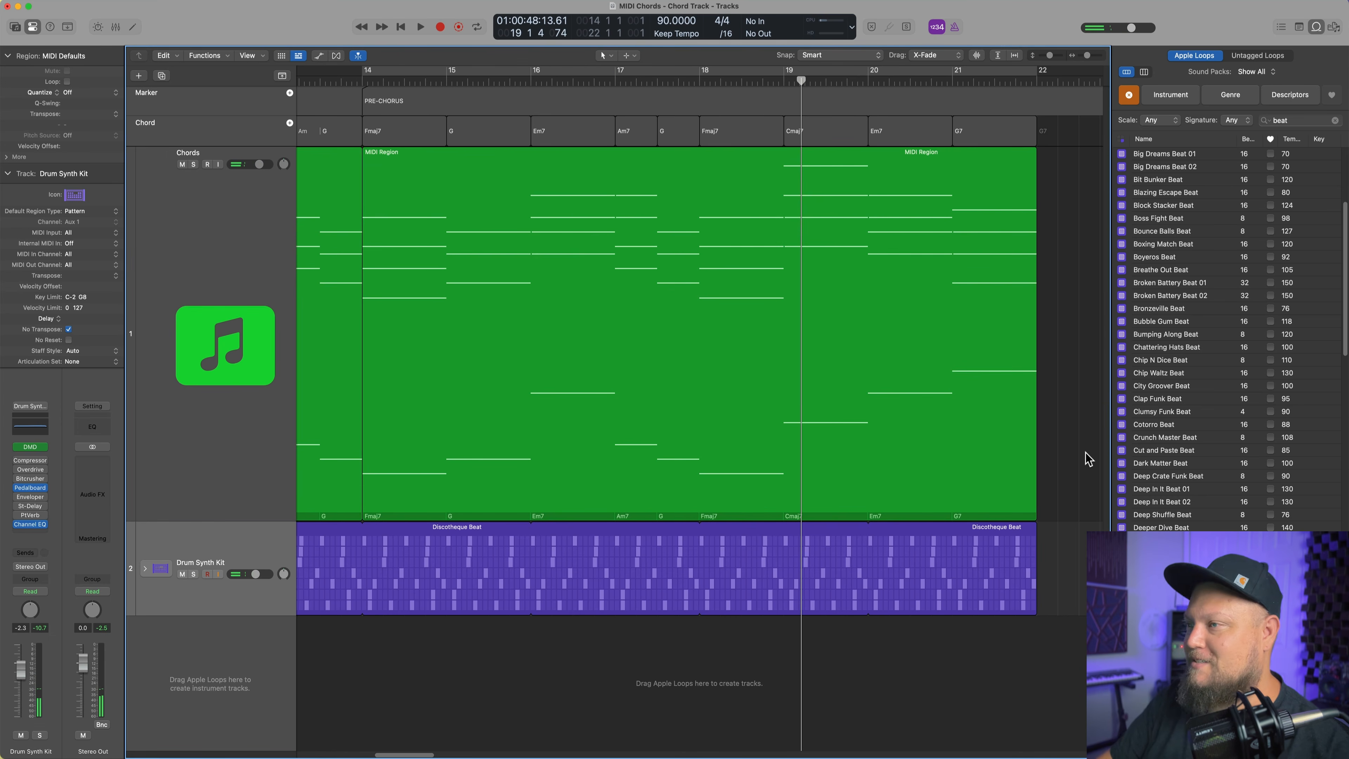
# Create a marker at bar 22, right after the pre-chorus, and name it CHORUS
pyautogui.press('z')
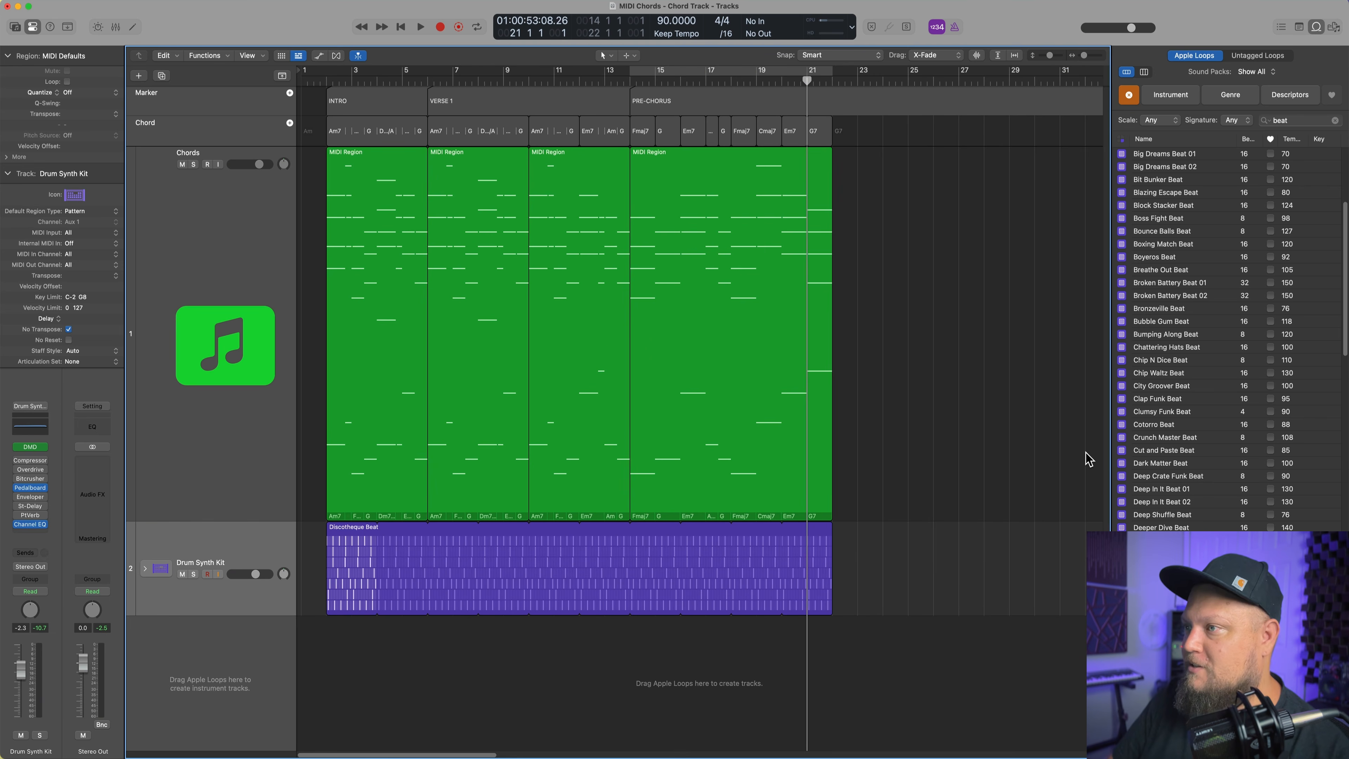
pyautogui.click(289, 93)
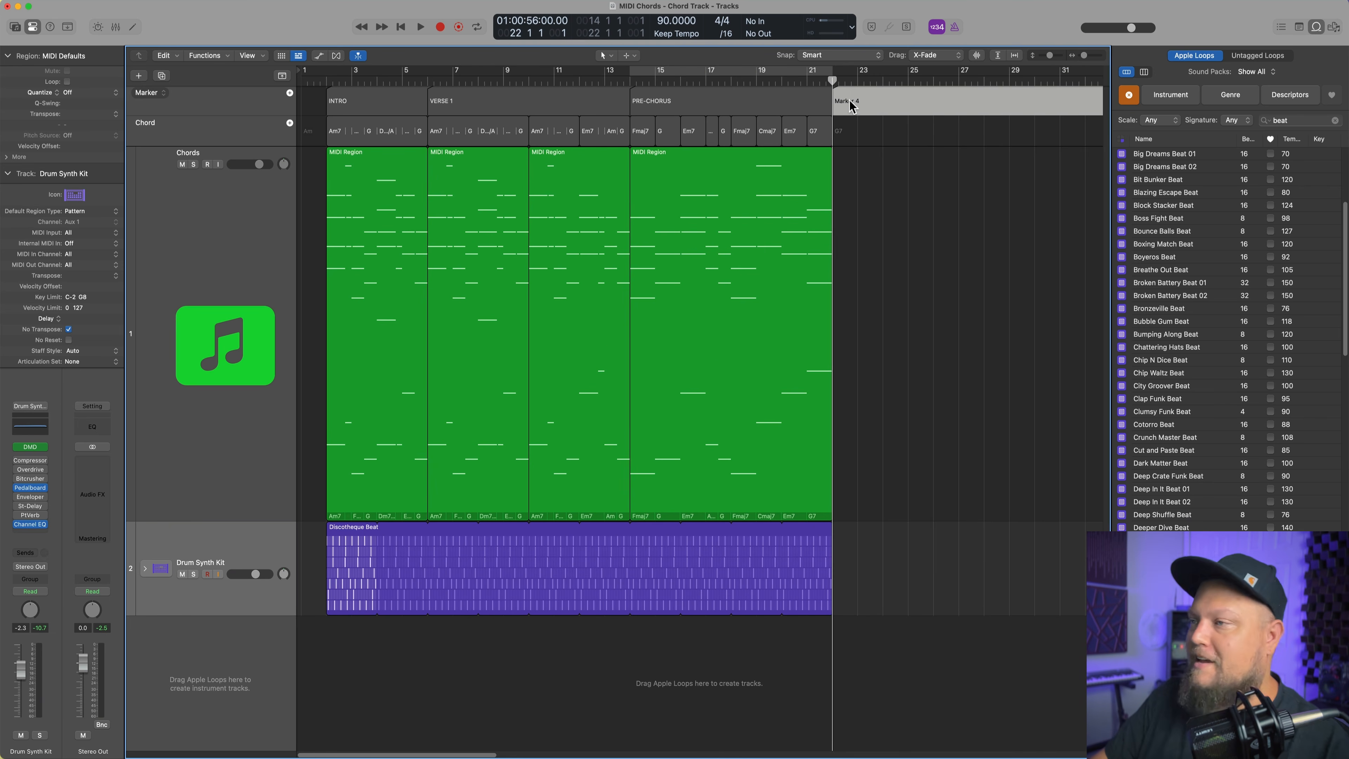
pyautogui.doubleClick(900, 105)
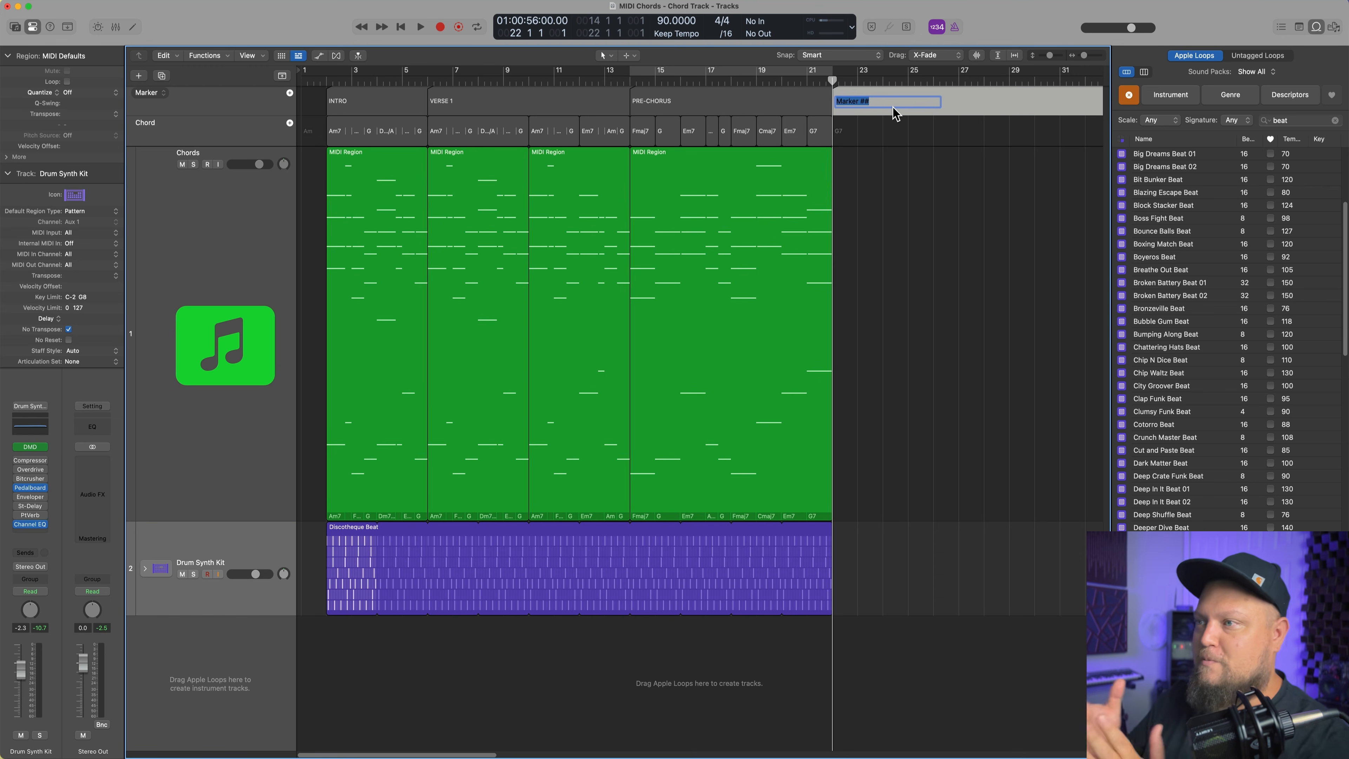
pyautogui.write('CHOR')
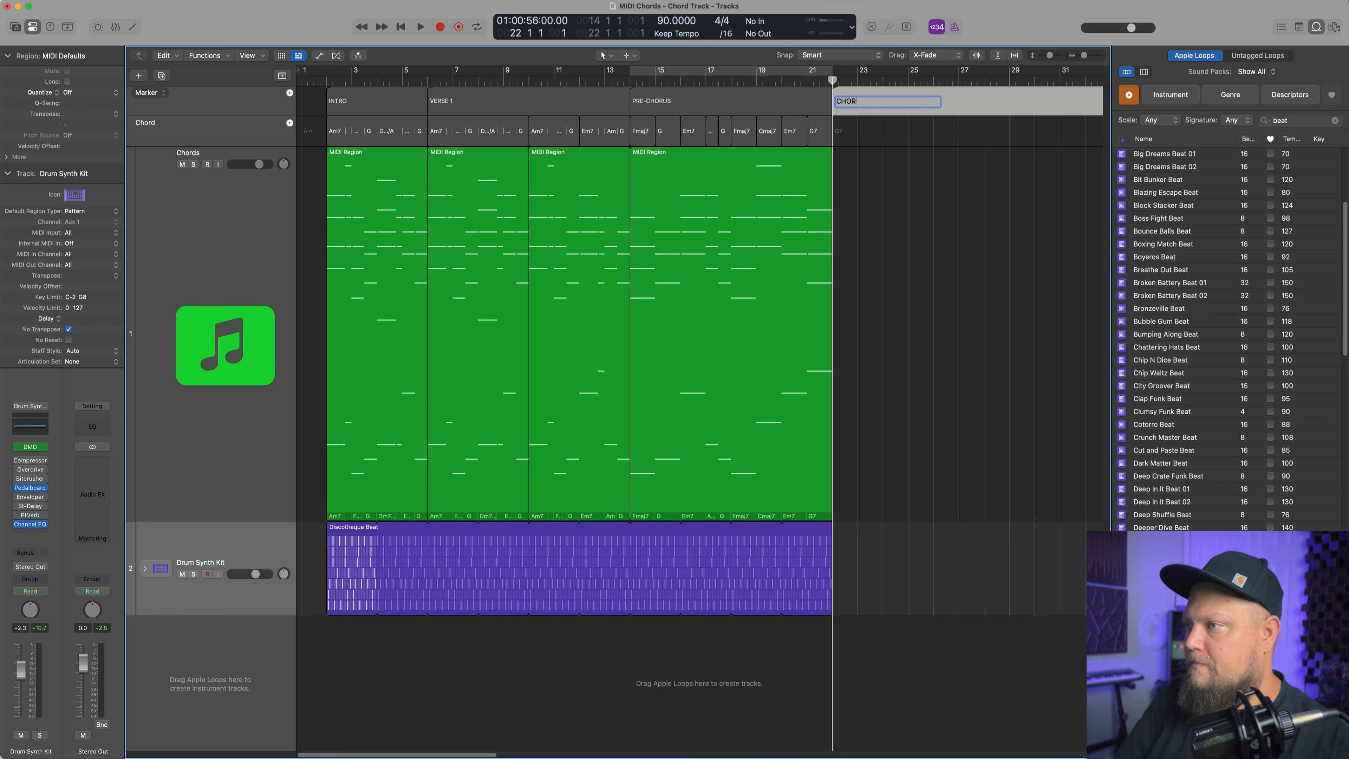
pyautogui.write('US')
pyautogui.press('Return')
pyautogui.click(888, 251)
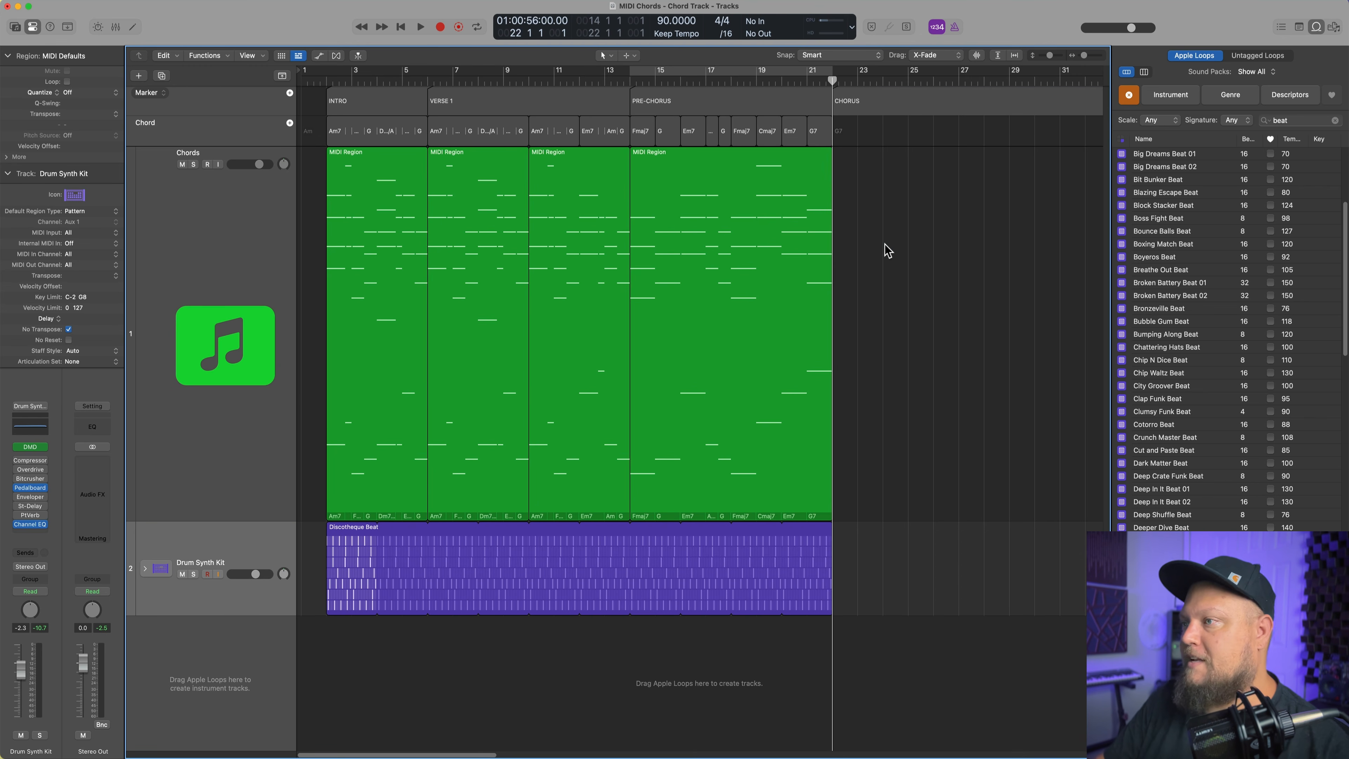
# Hide the loop browser and add an Am chord at bar 22, at the start of the chorus
pyautogui.press('super+Right')
pyautogui.press('super+Right')
pyautogui.press('super+Right')
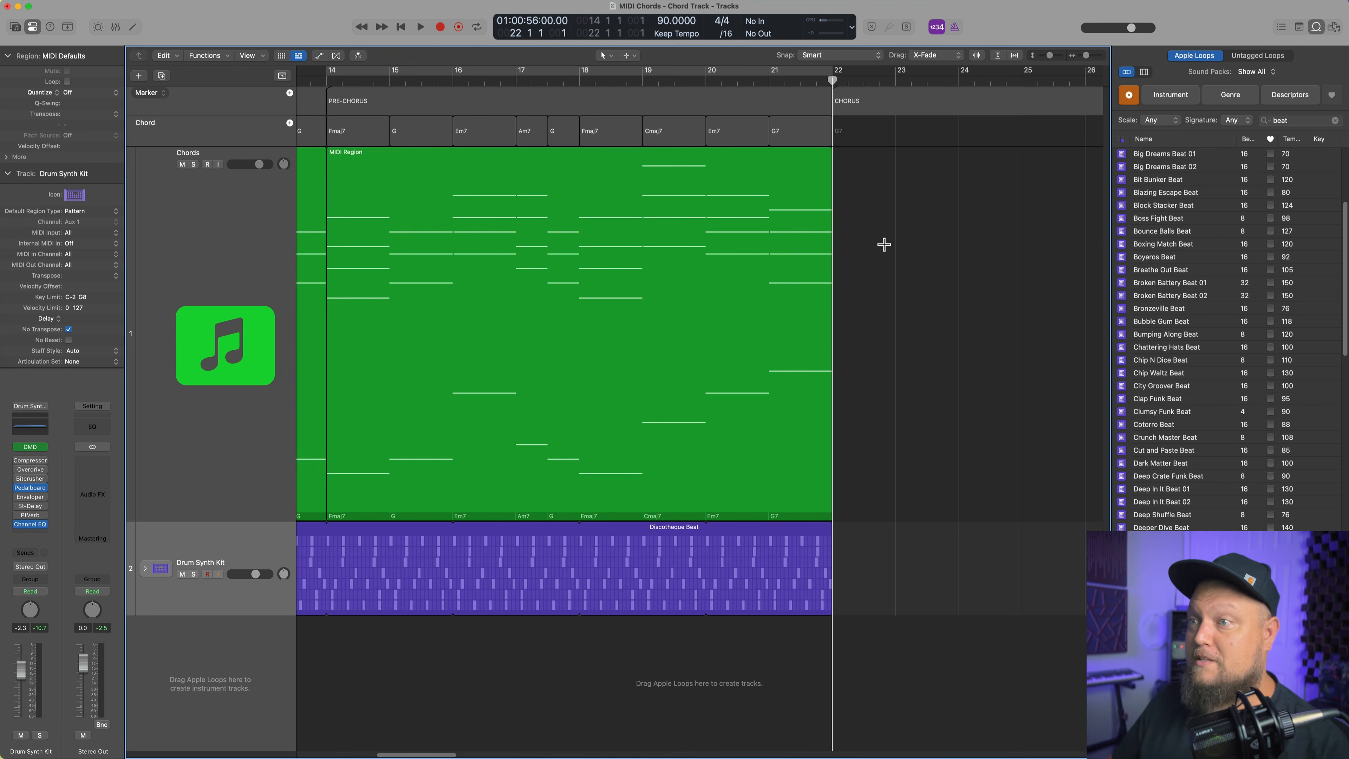
pyautogui.hscroll(-10, 888, 250)
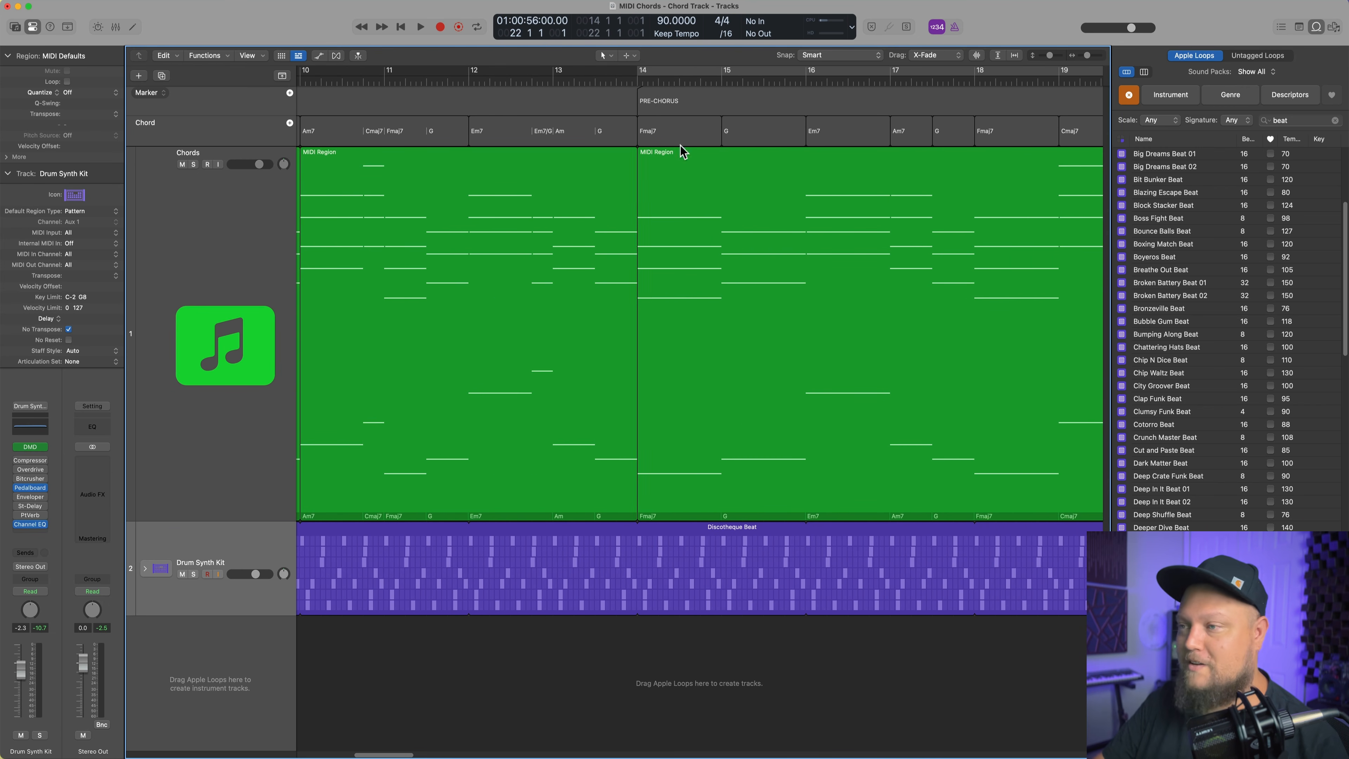
pyautogui.hscroll(10, 690, 232)
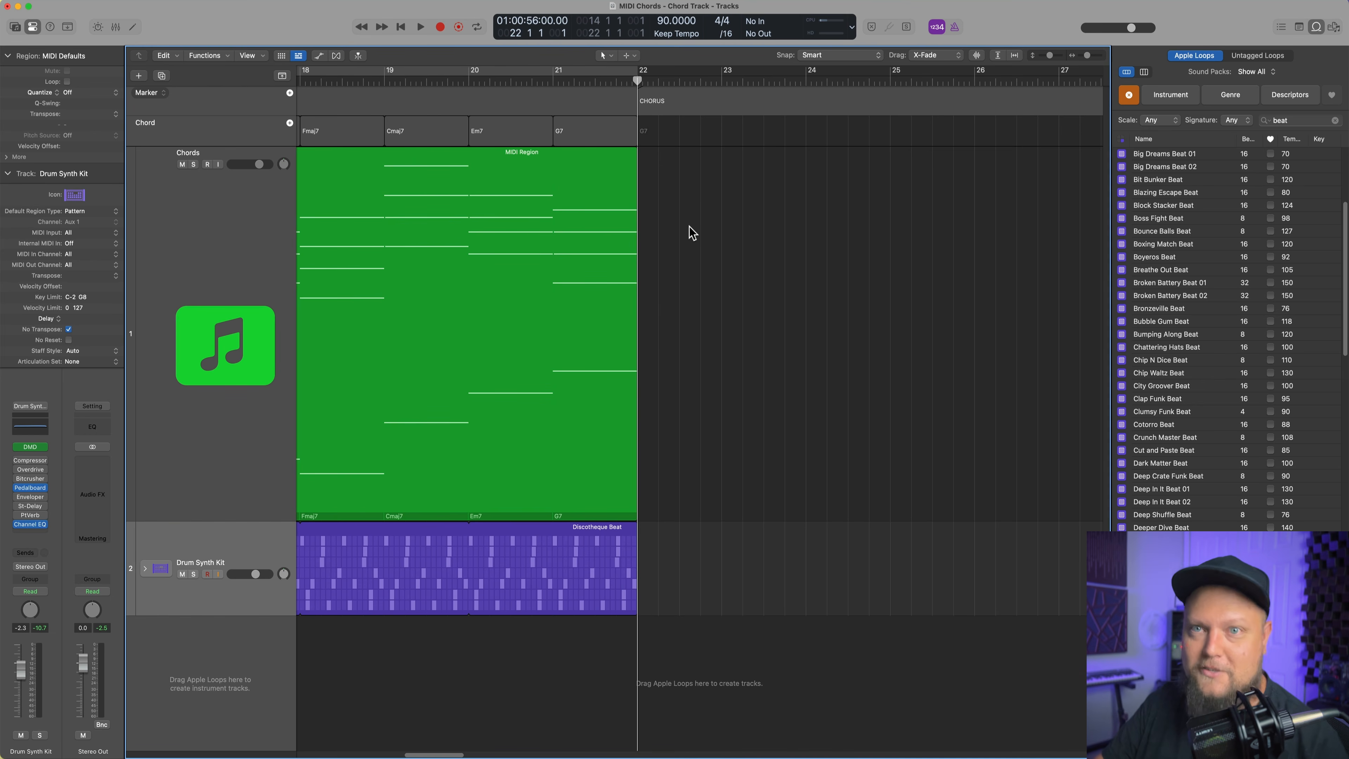
pyautogui.click(1325, 33)
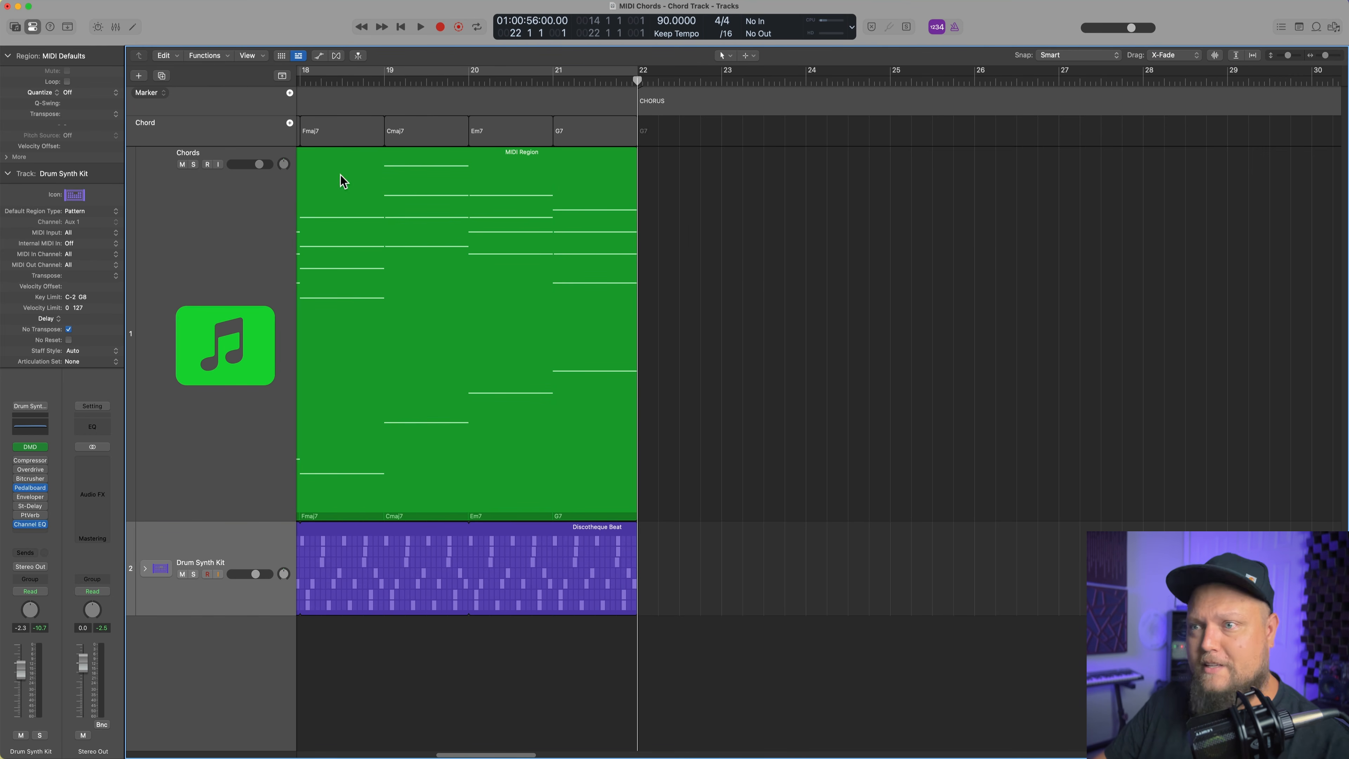
pyautogui.doubleClick(663, 131)
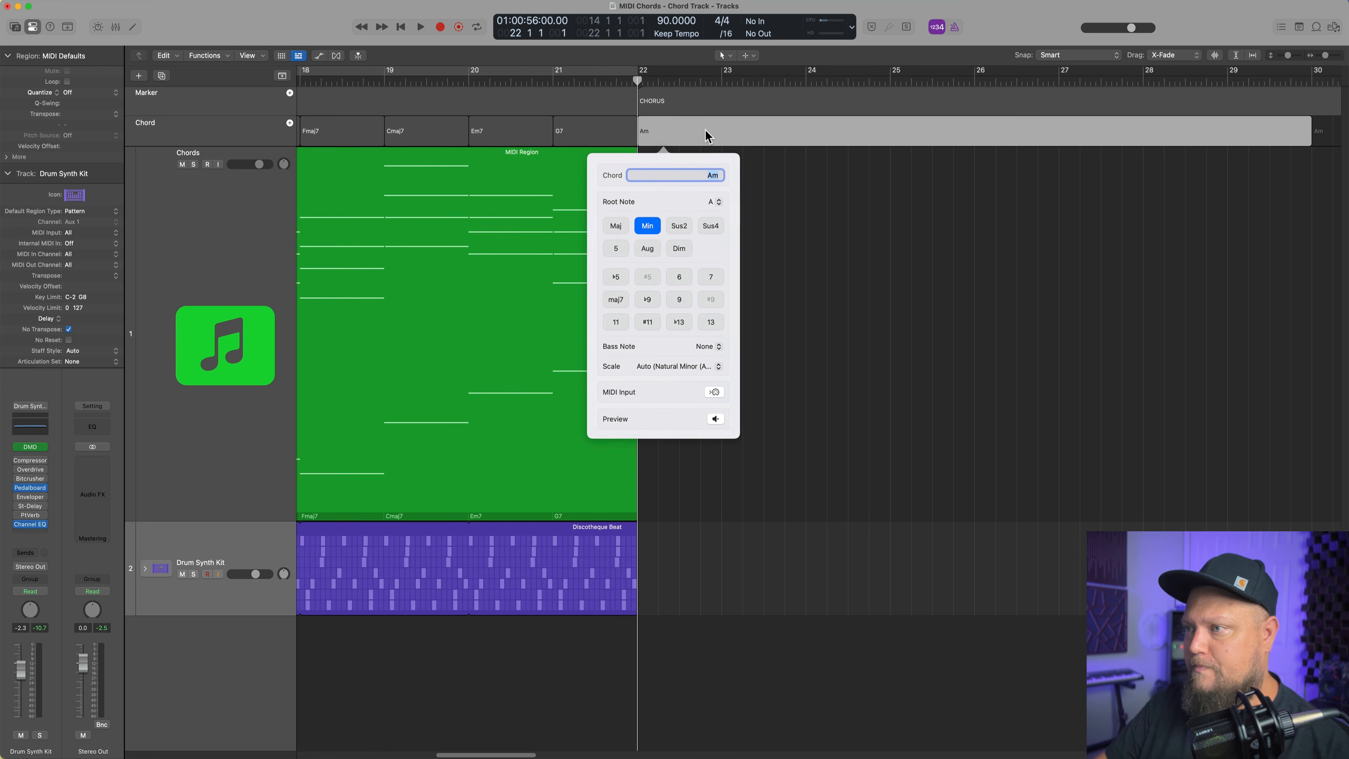
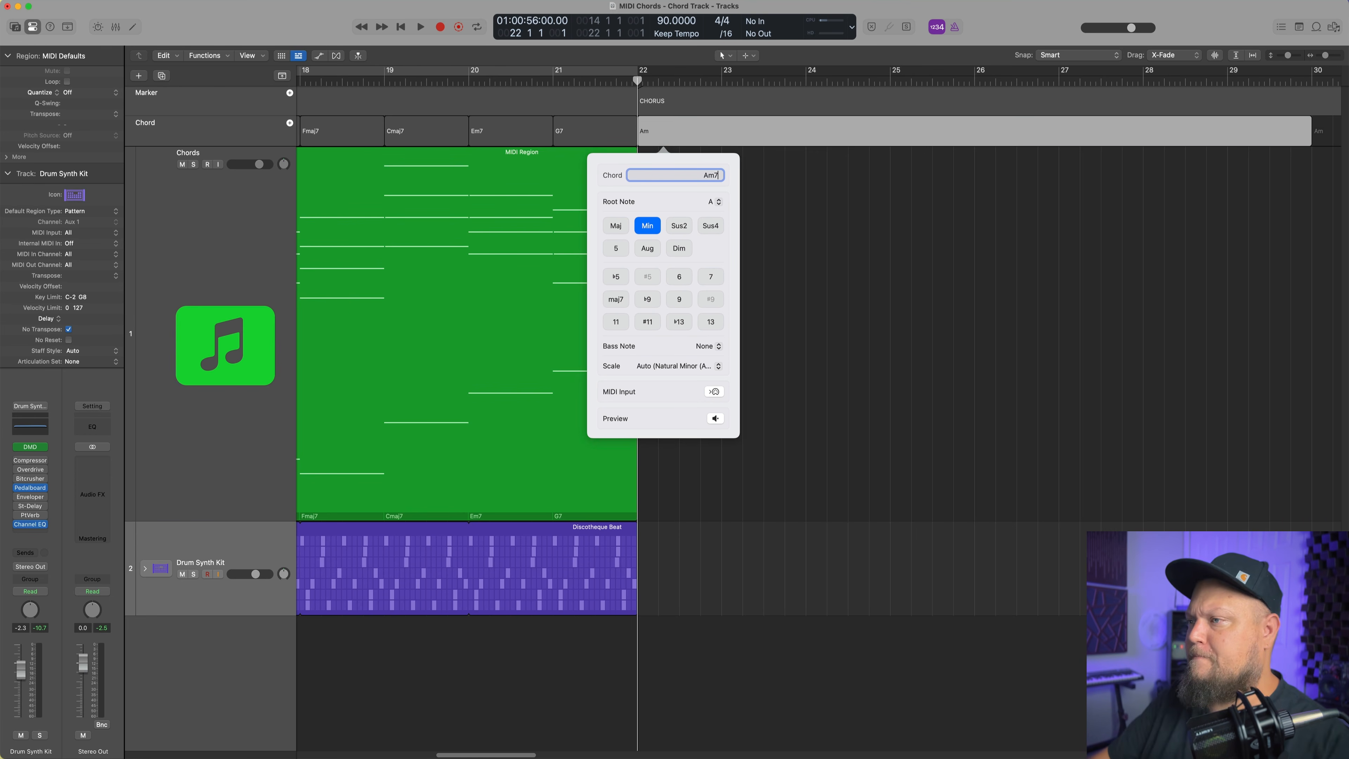
pyautogui.press('Escape')
# Set snapping to Beat and place the playhead on beat 4 of bar 22
pyautogui.press('super+Right')
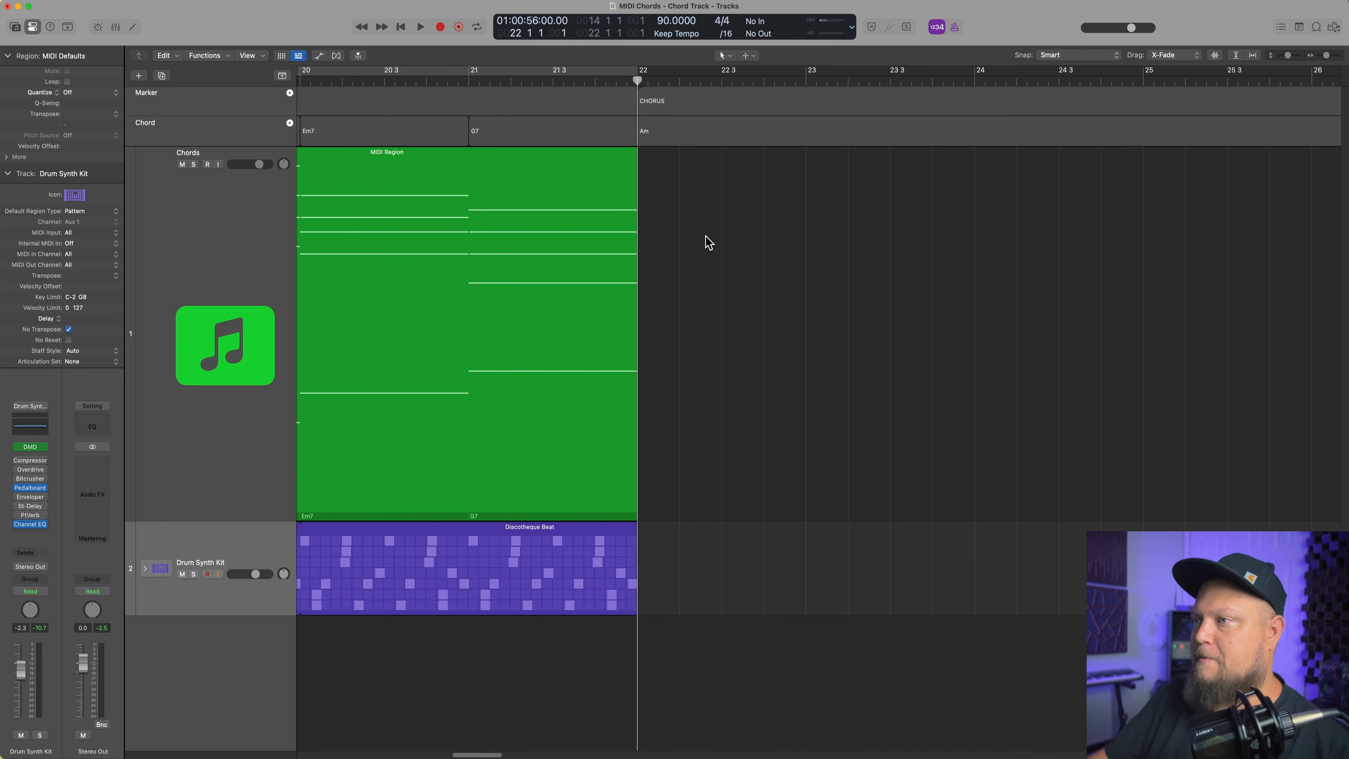
pyautogui.click(763, 80)
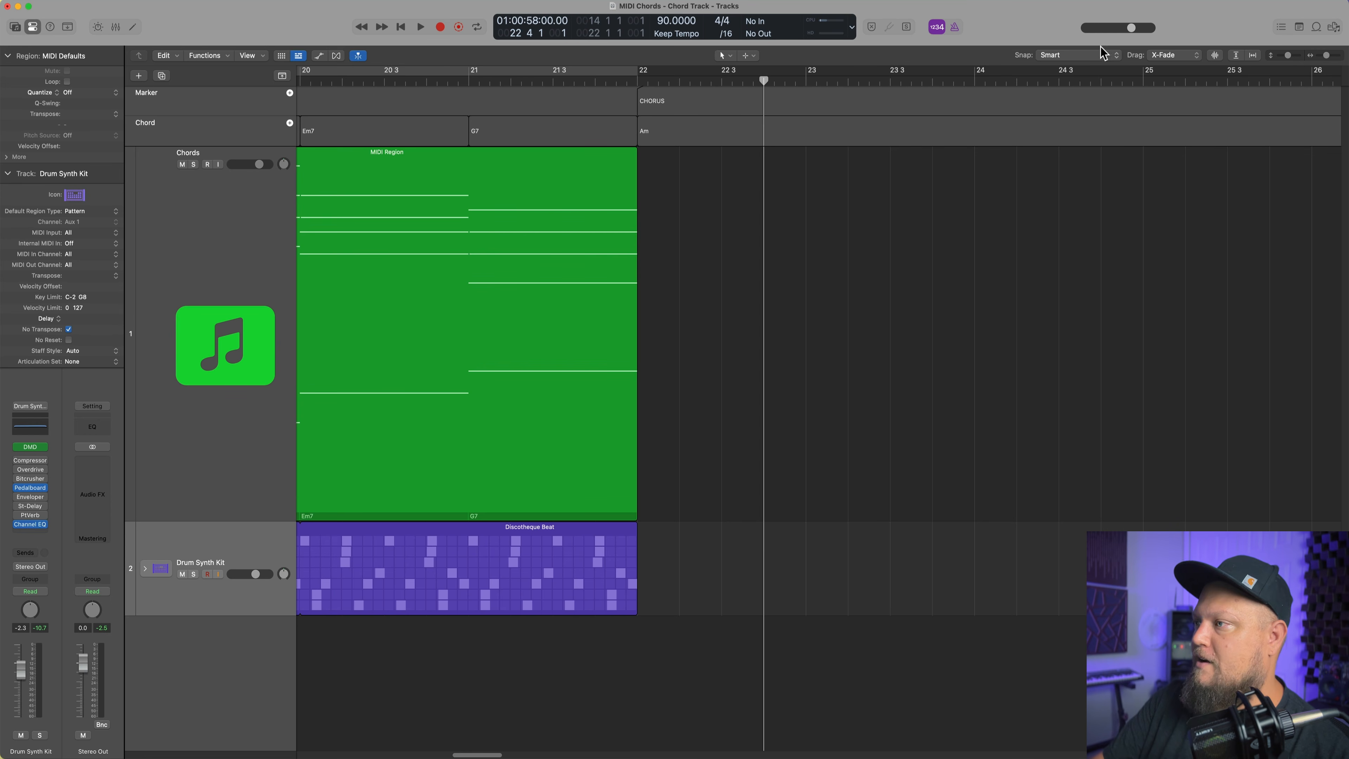
pyautogui.click(1089, 55)
pyautogui.click(1090, 76)
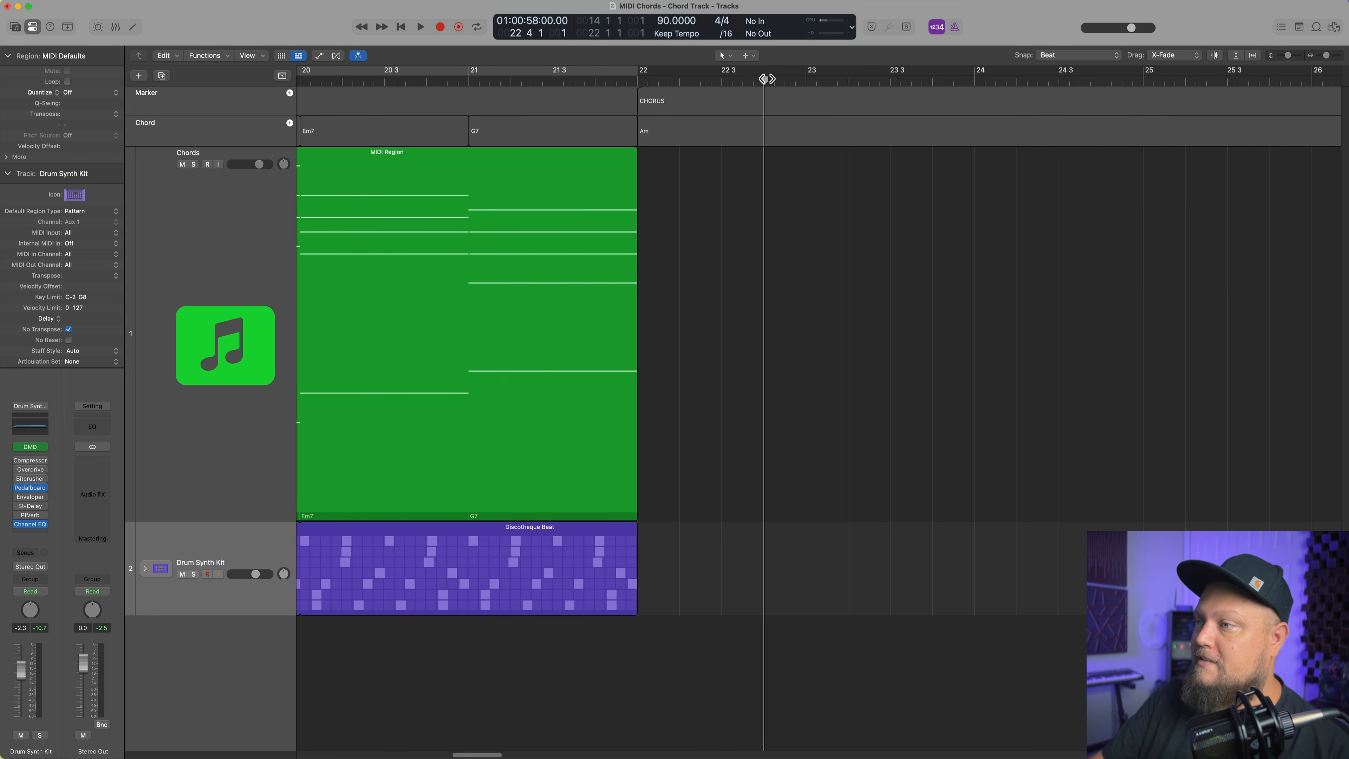
pyautogui.moveTo(767, 79)
pyautogui.mouseDown()
pyautogui.moveTo(792, 87)
pyautogui.moveTo(763, 90)
pyautogui.mouseUp()
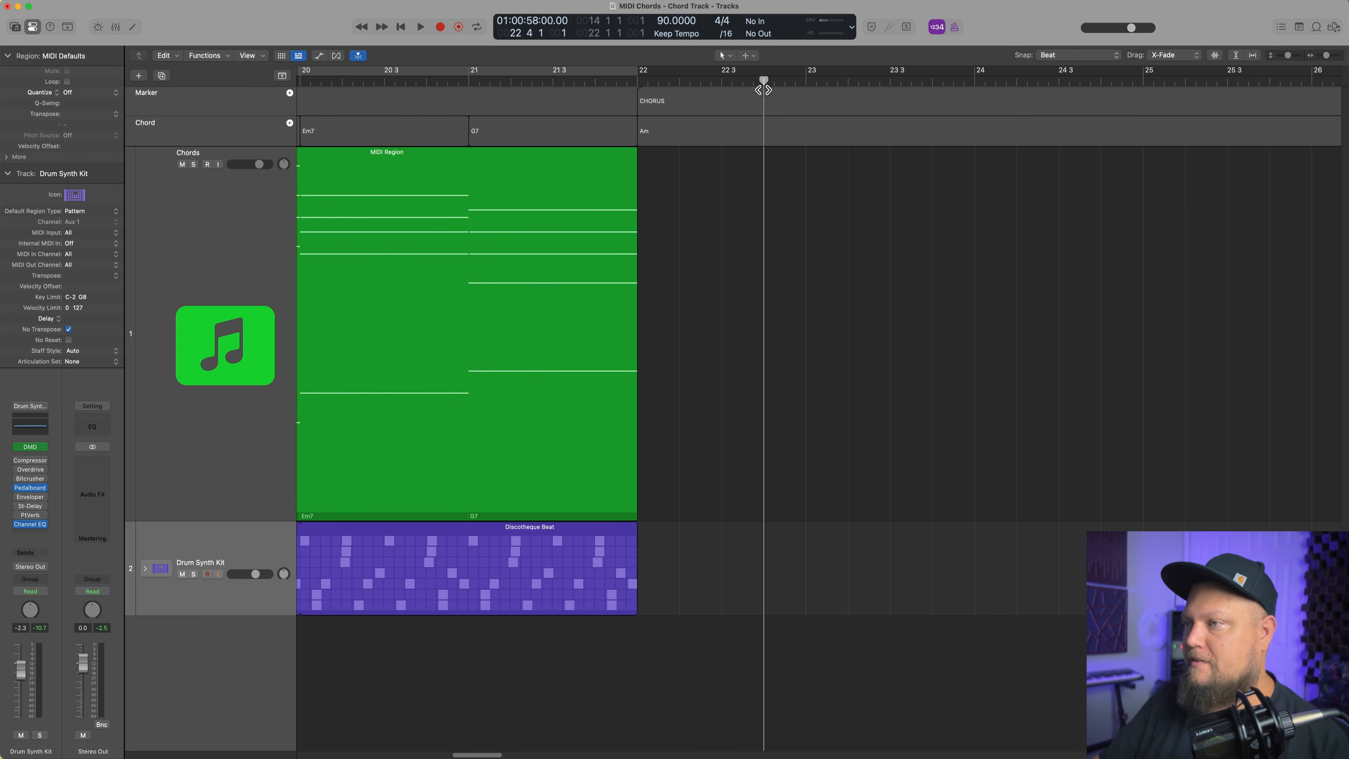
# Add an Em7 chord on beat 4 of bar 22, followed by Fmaj7 and Am chords one bar apart
pyautogui.click(290, 124)
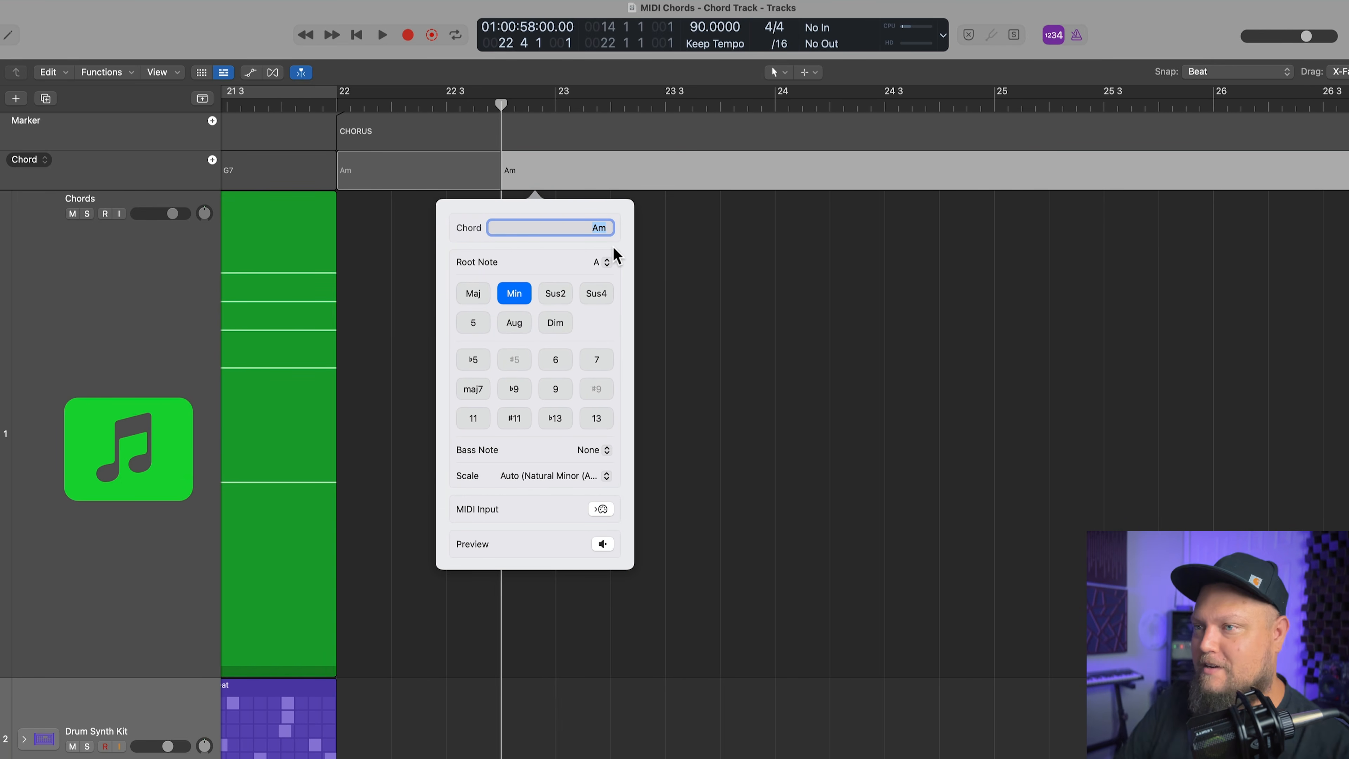
pyautogui.write('Em7')
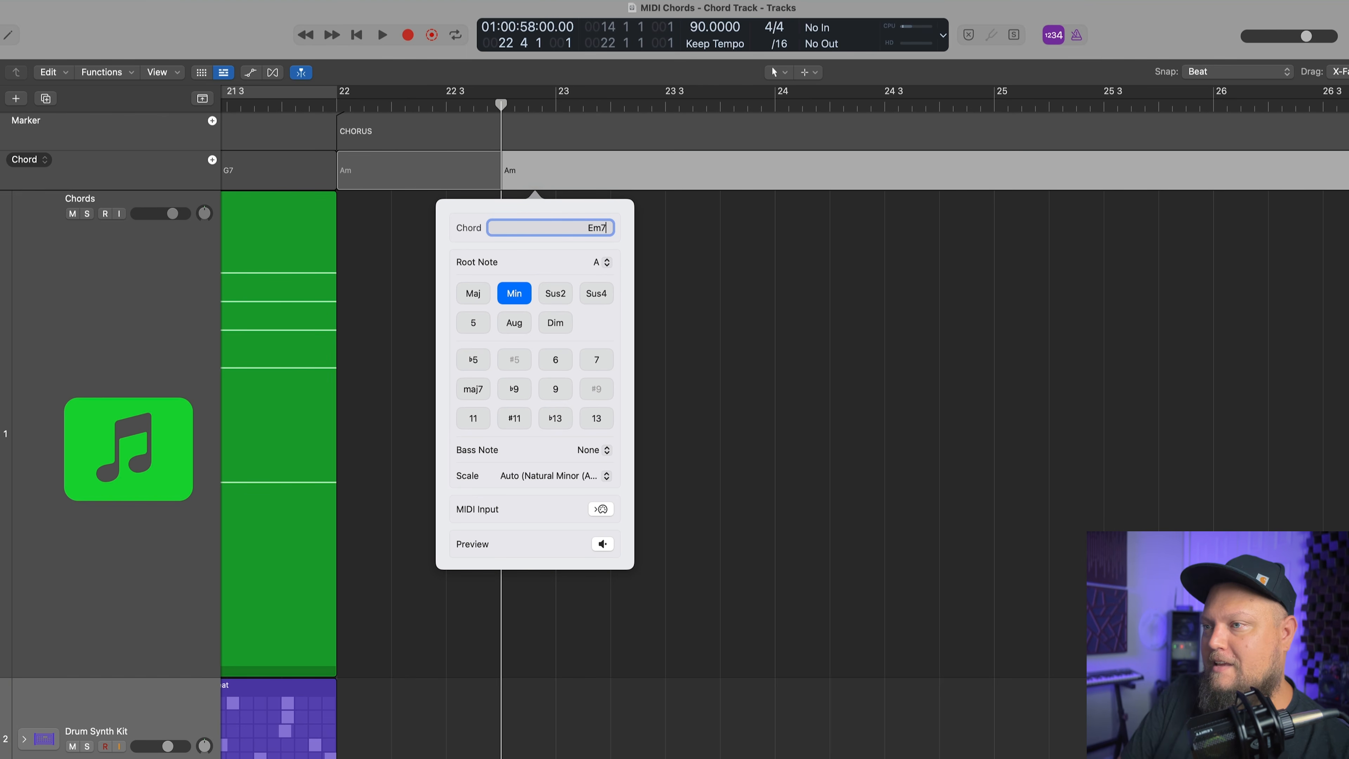
pyautogui.press('Tab')
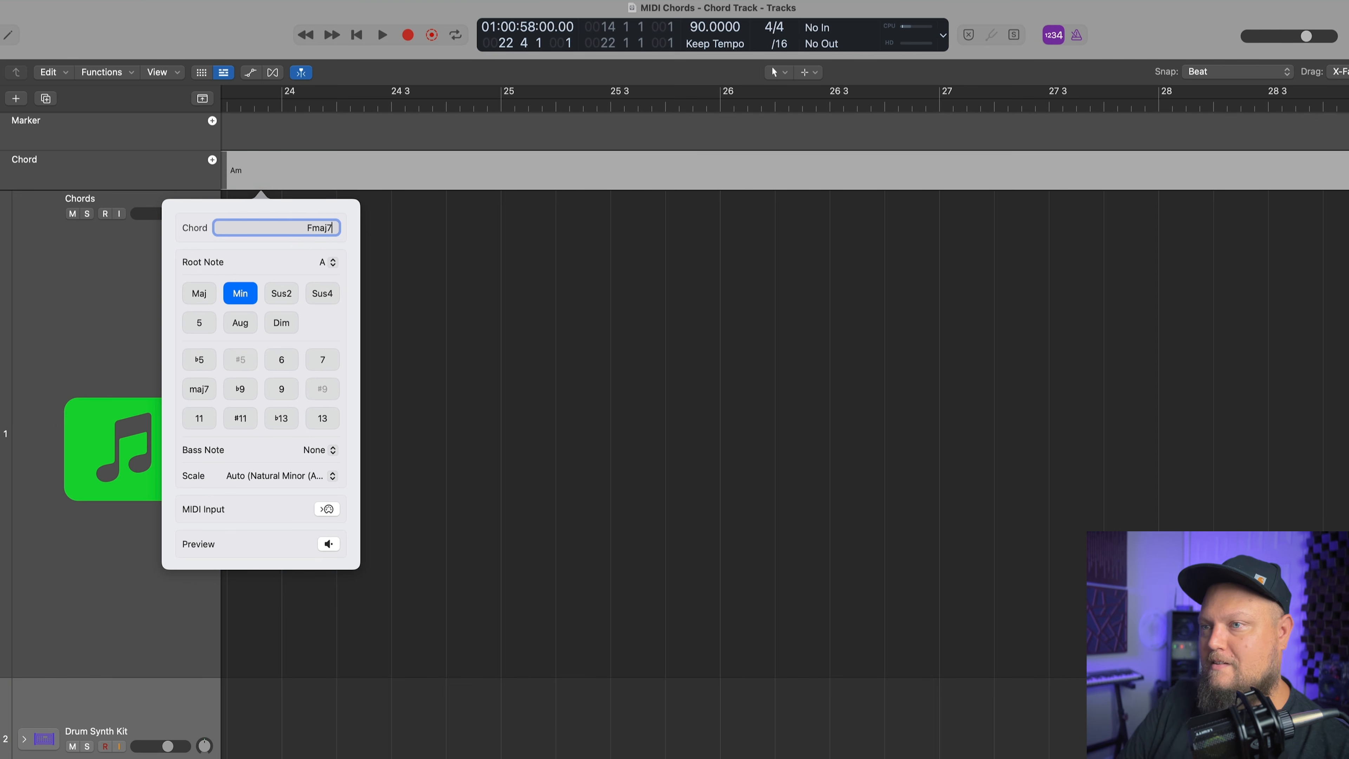
pyautogui.press('Tab')
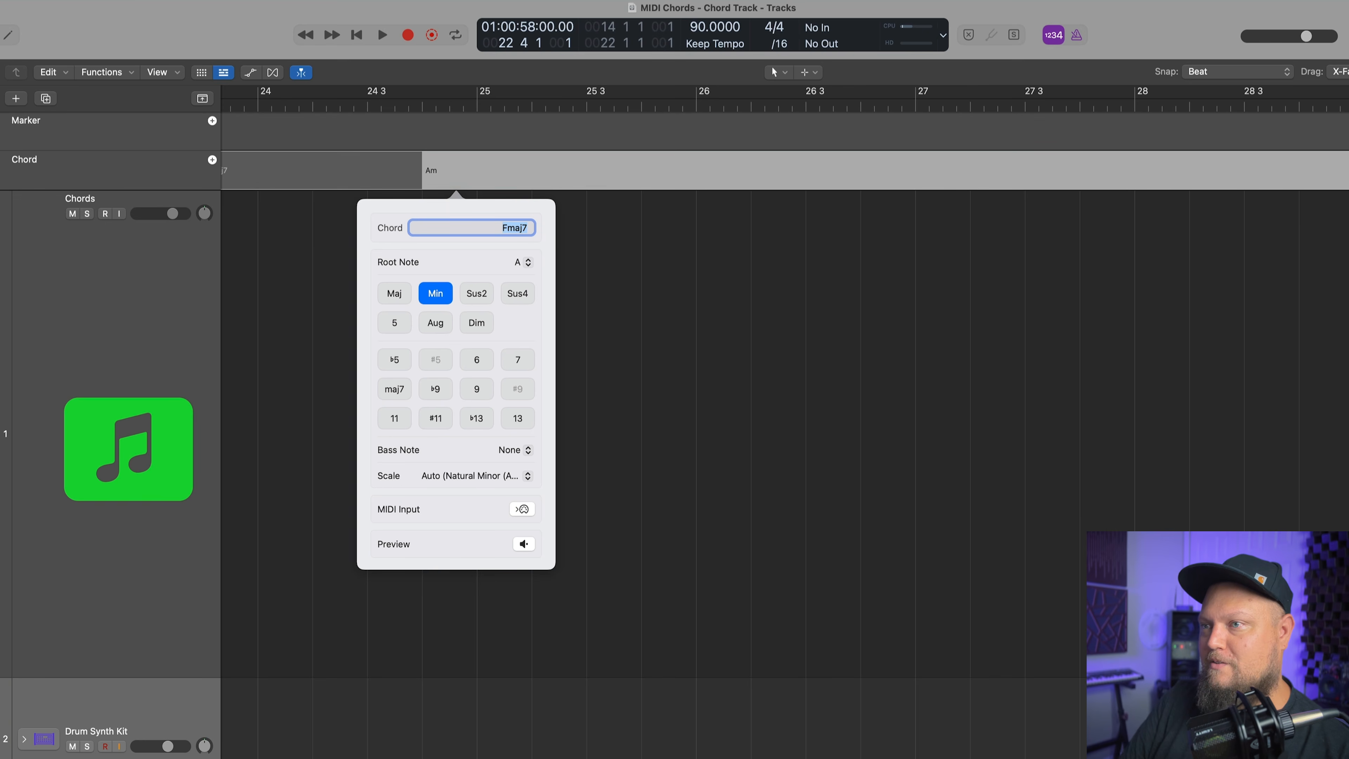
pyautogui.click(820, 473)
pyautogui.hscroll(-10, 791, 492)
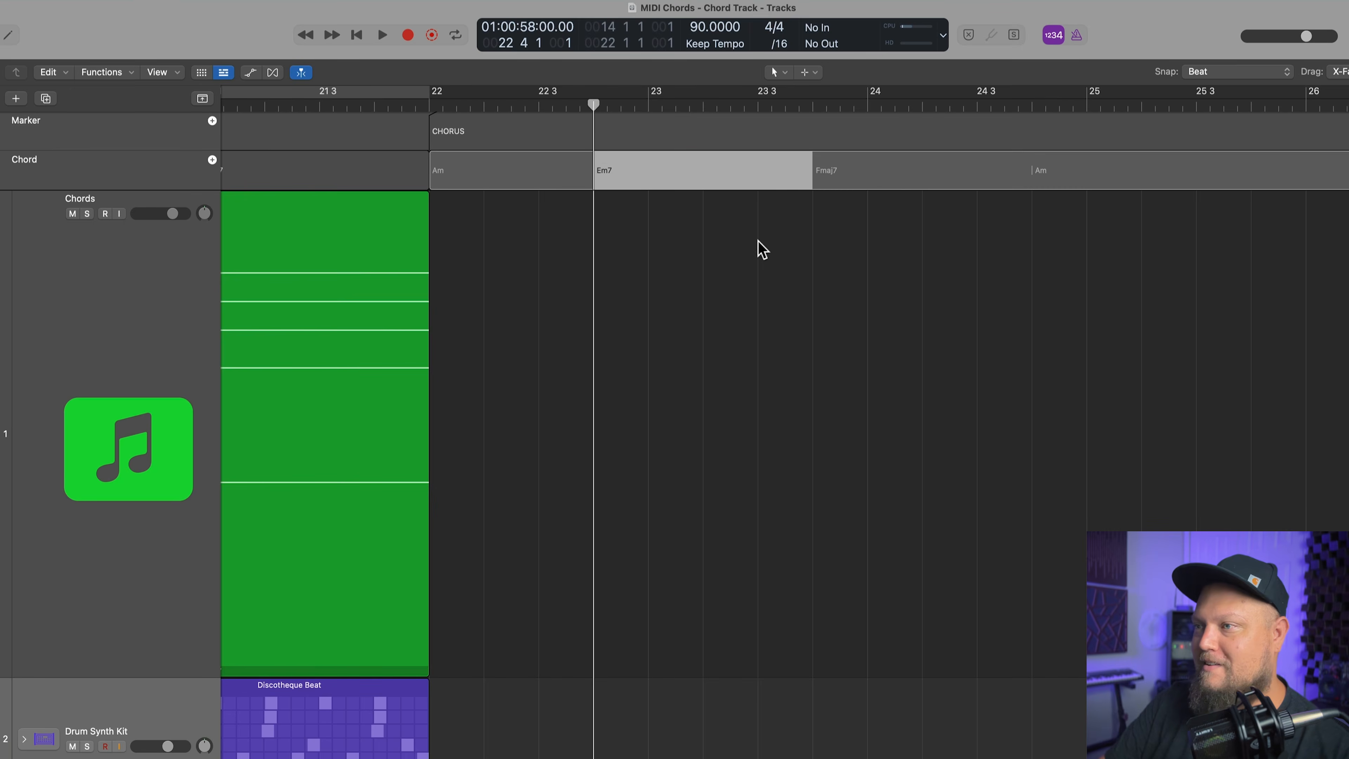
# Move the start of the Fmaj7 chord to bar 23 and the start of the following Am to beat 4 of bar 23
pyautogui.rightClick(645, 179)
pyautogui.click(607, 261)
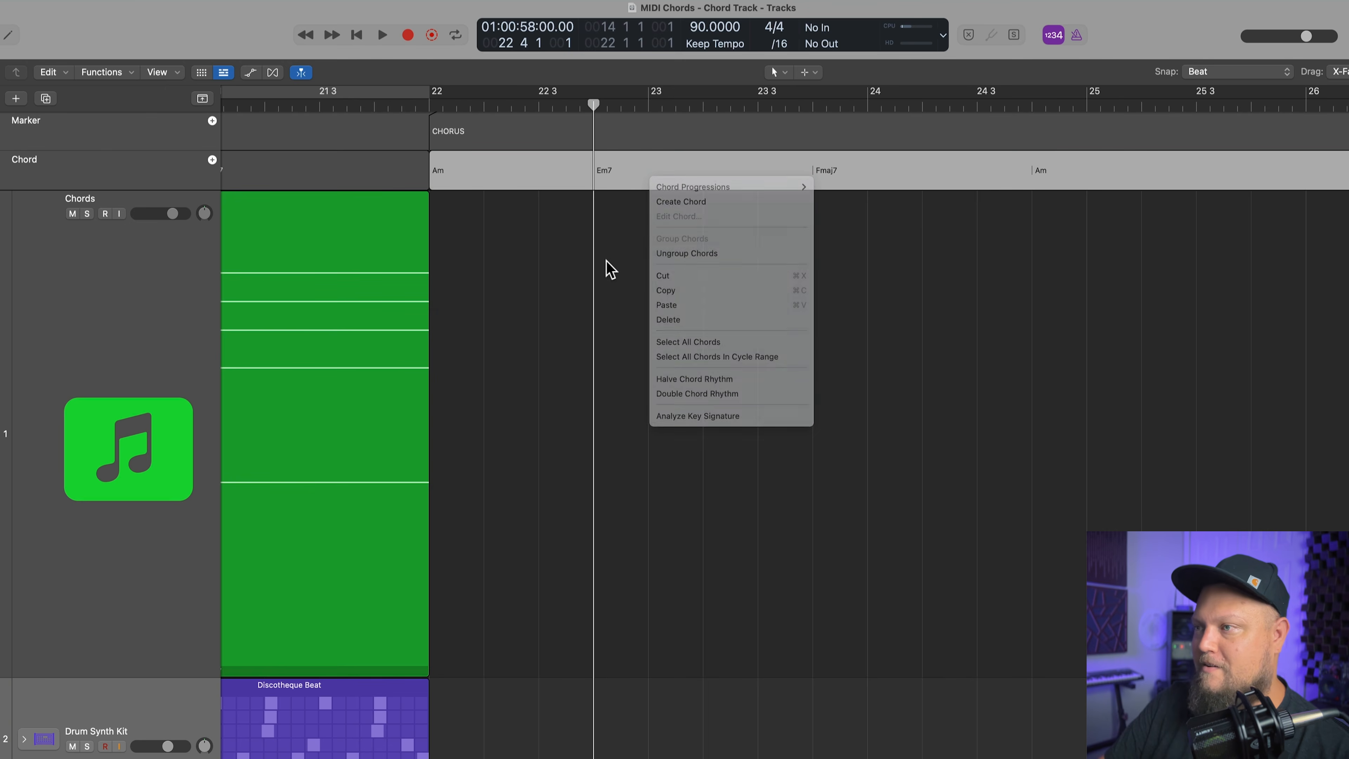
pyautogui.click(804, 179)
pyautogui.moveTo(810, 183); pyautogui.dragTo(649, 178)
pyautogui.moveTo(1033, 181); pyautogui.dragTo(815, 178)
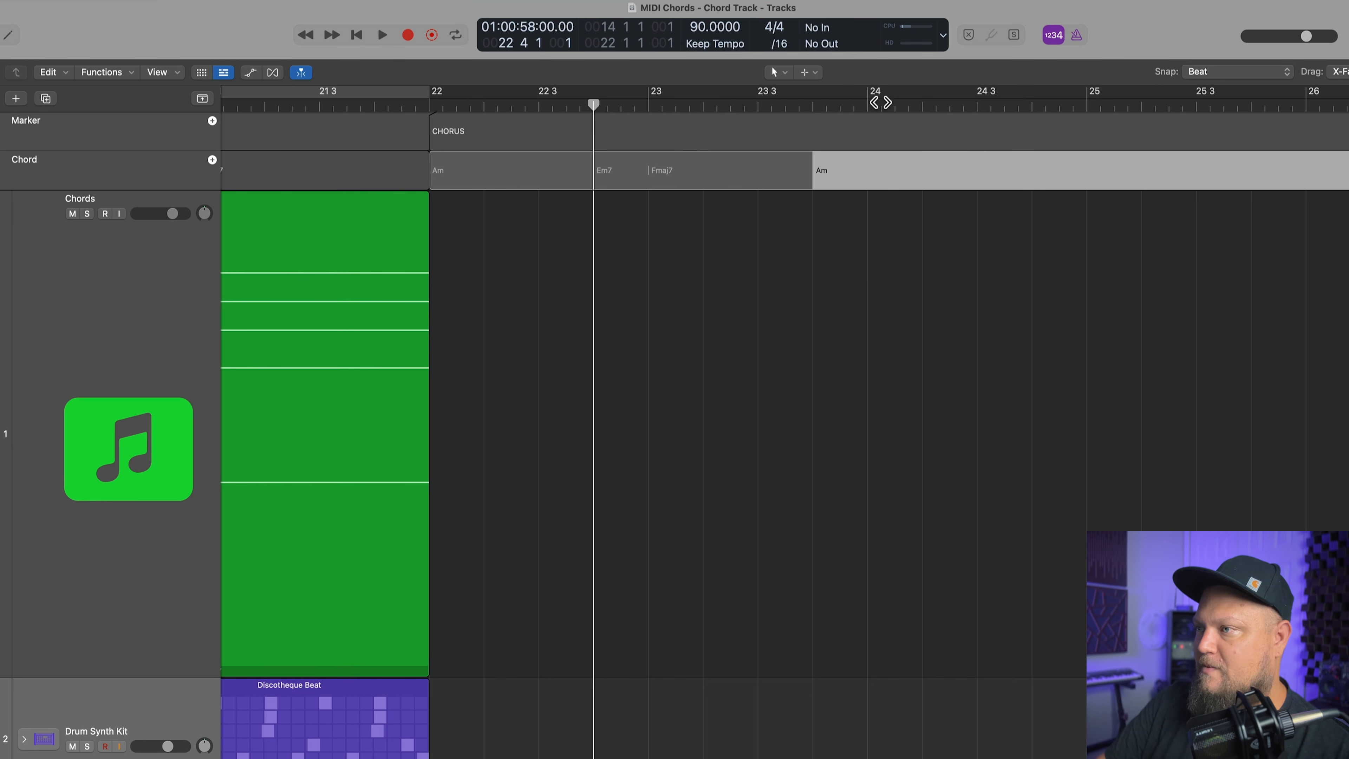
# Add a G chord at bar 24 and convert the chorus chords into a MIDI region on the Chords track
pyautogui.click(870, 99)
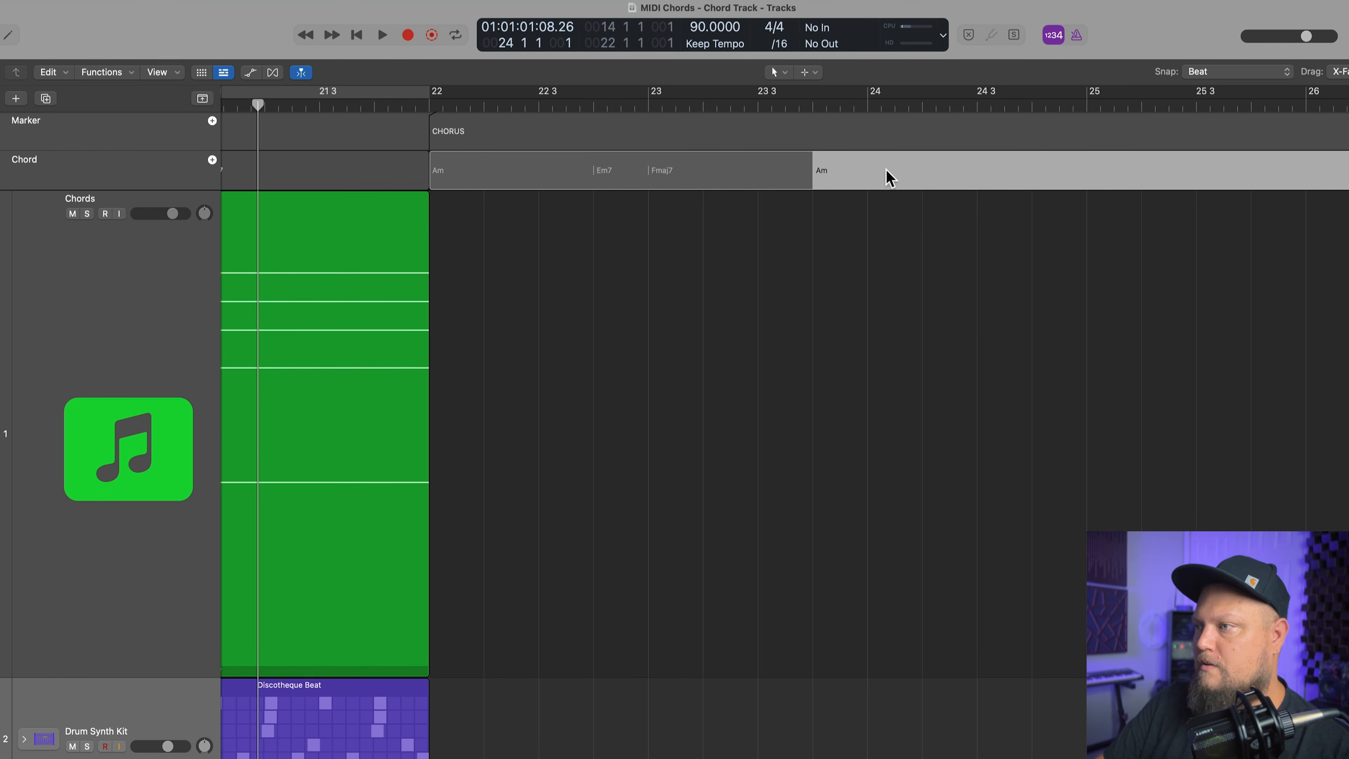
pyautogui.write('G')
pyautogui.press('Return')
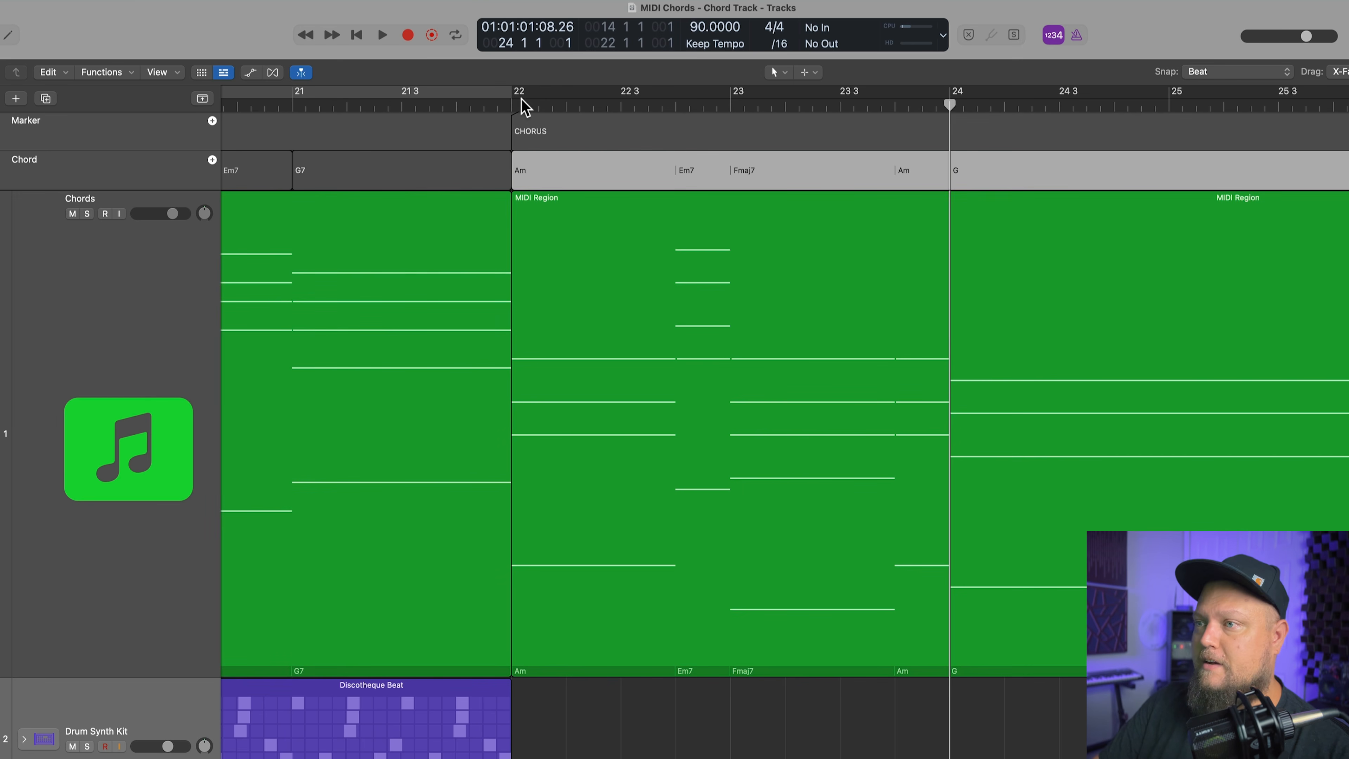
# Play back the new chorus chords from bar 22 to the end of bar 24
pyautogui.click(523, 107)
pyautogui.press('space')
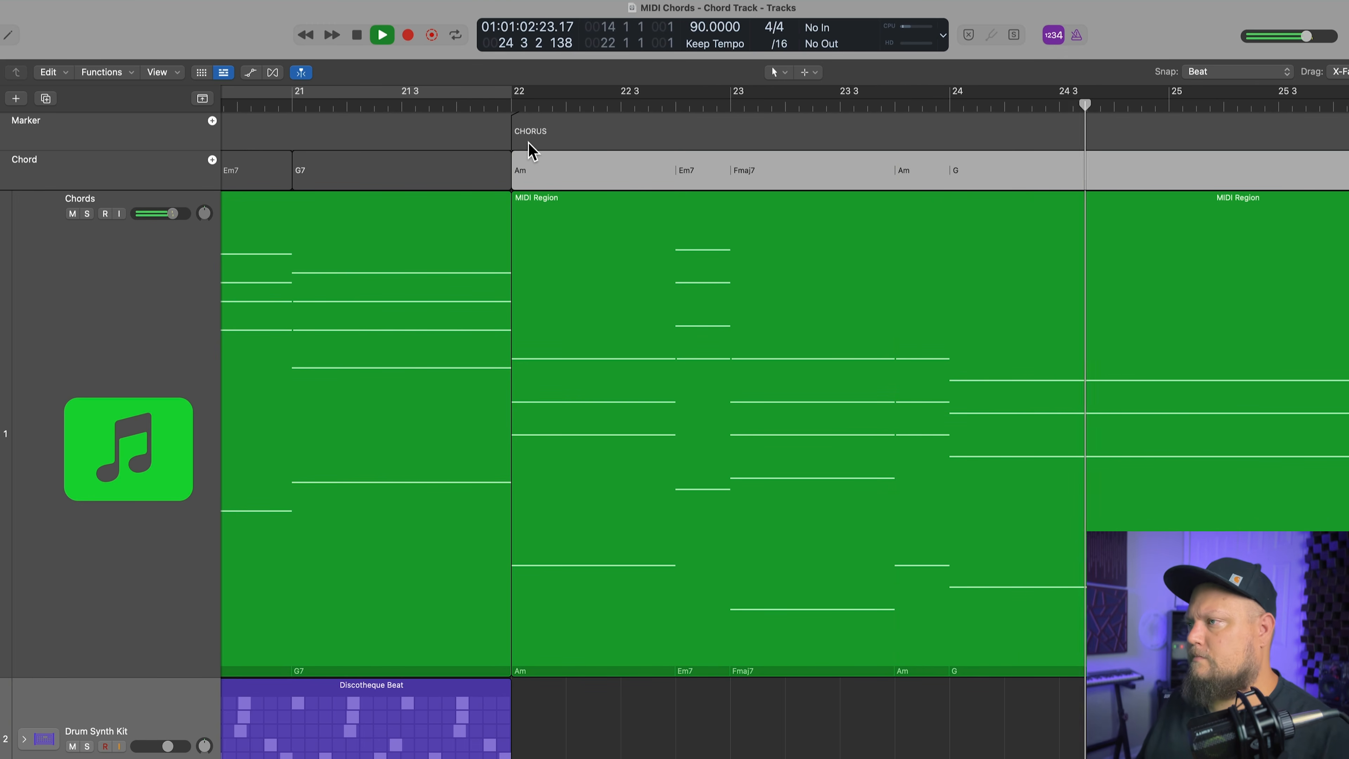
pyautogui.press('space')
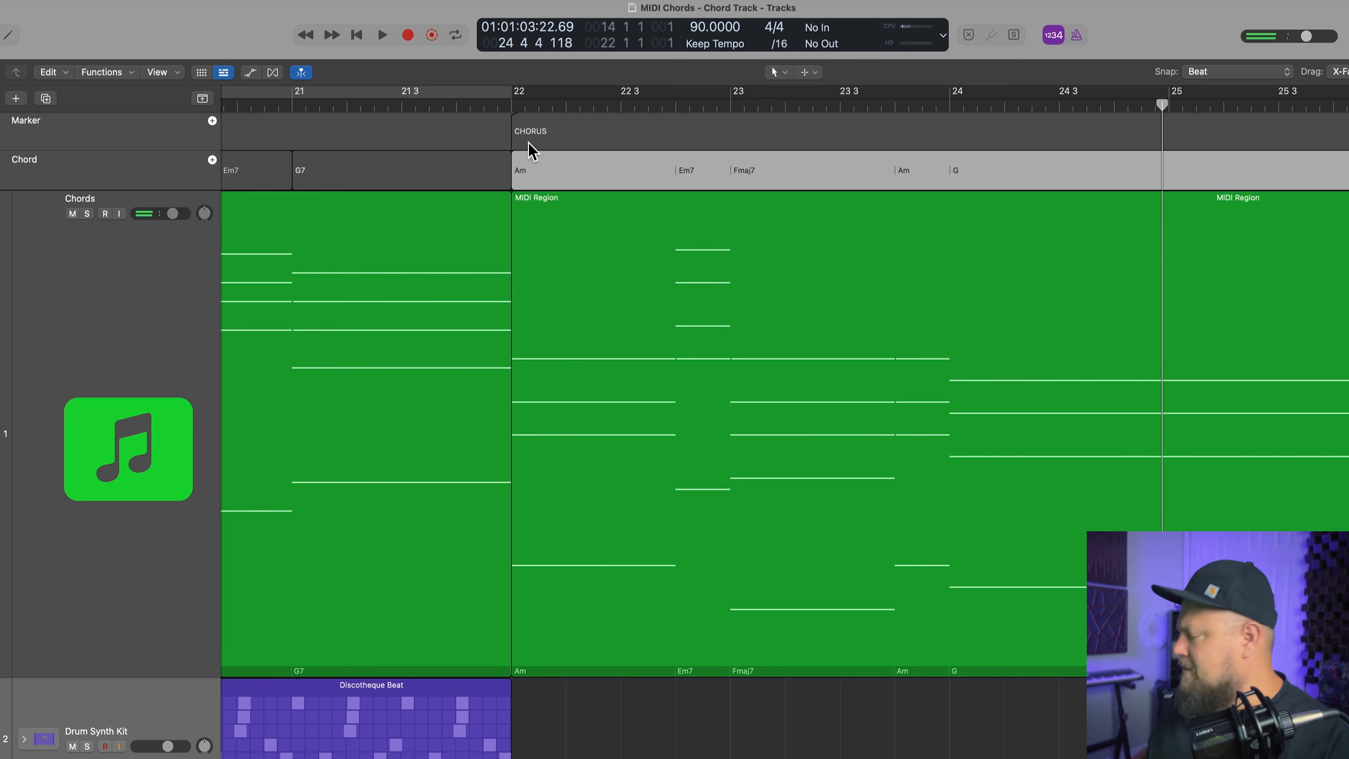
# Place the playhead on beat 4 of bar 24 and delete the chorus MIDI region from the Chords track
pyautogui.click(1114, 108)
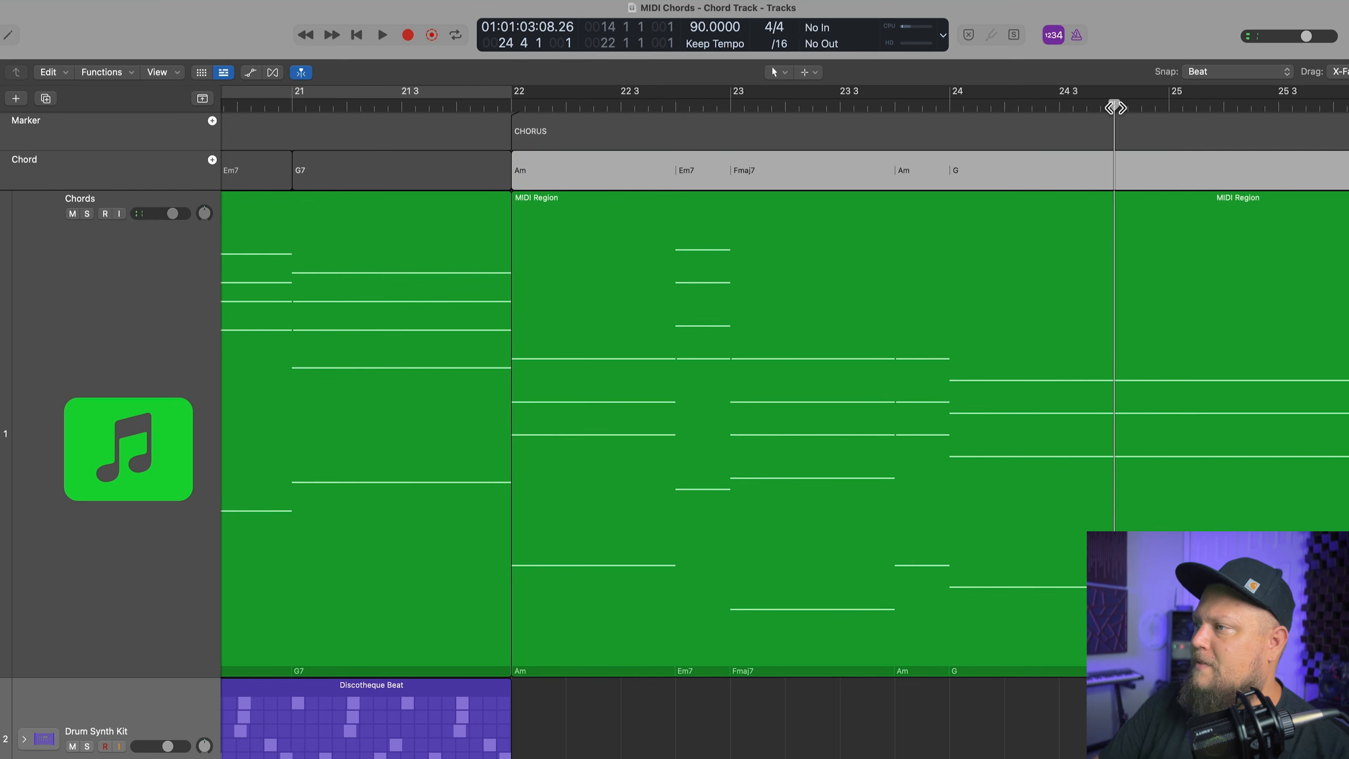
pyautogui.click(1012, 307)
pyautogui.press('Delete')
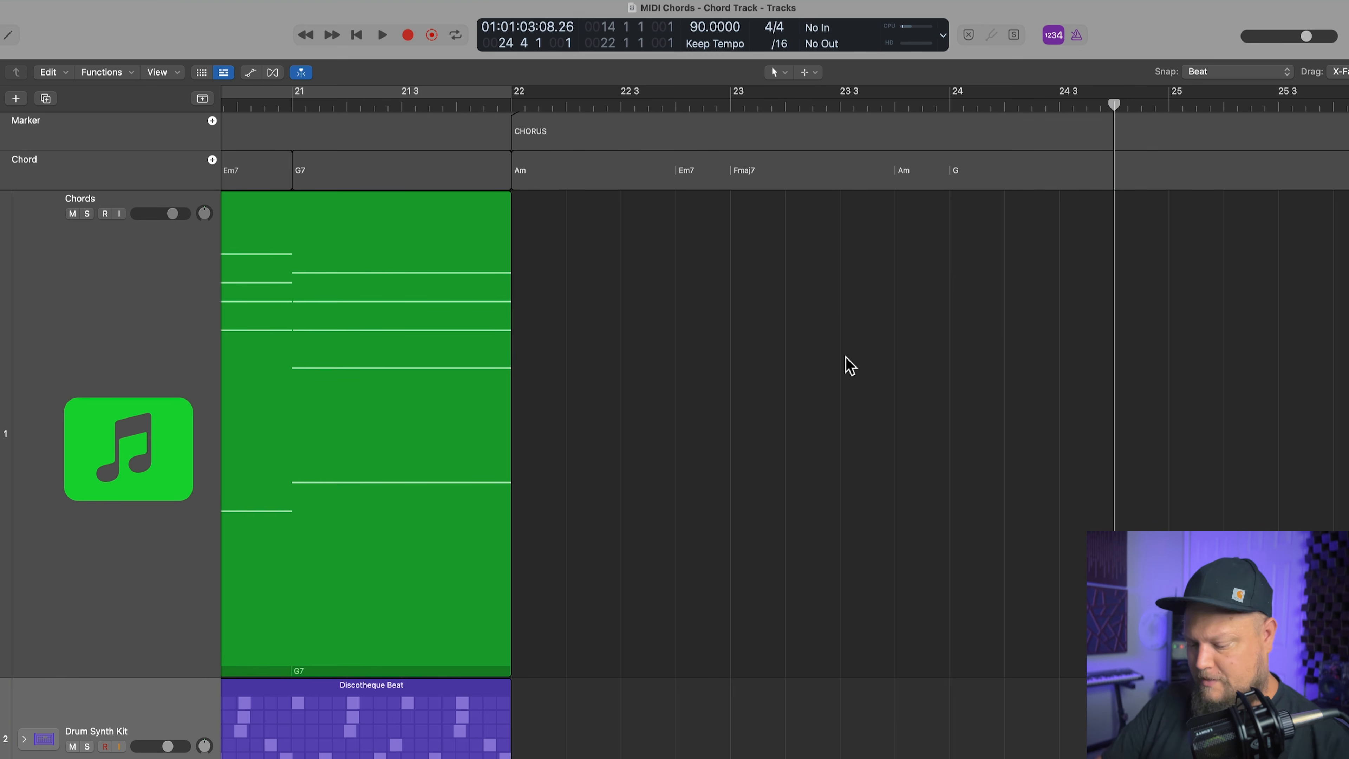
# Try out the notes A3, E3, F3, A3, G3, B3 and E3 with the Chords track on the on-screen keyboard, and close the keyboard
pyautogui.click(181, 1)
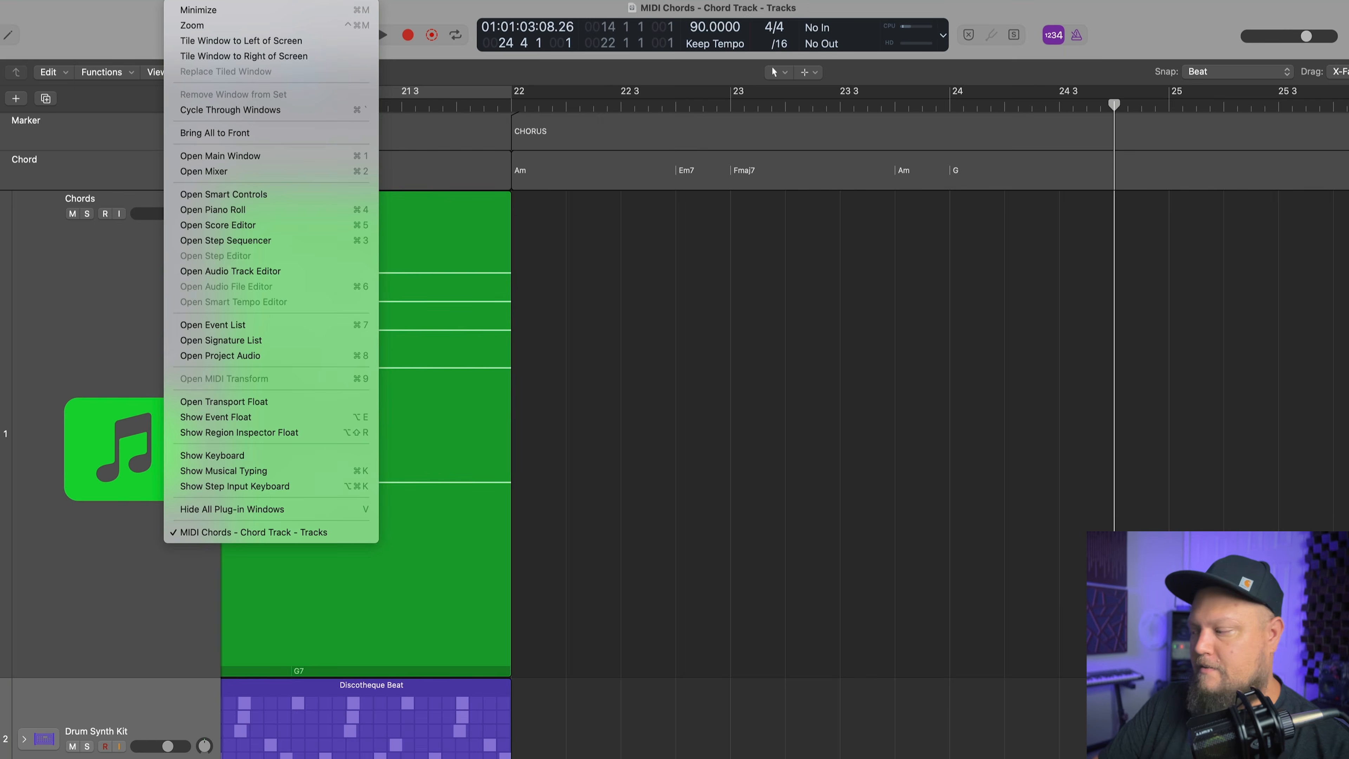
pyautogui.click(213, 455)
pyautogui.click(1027, 660)
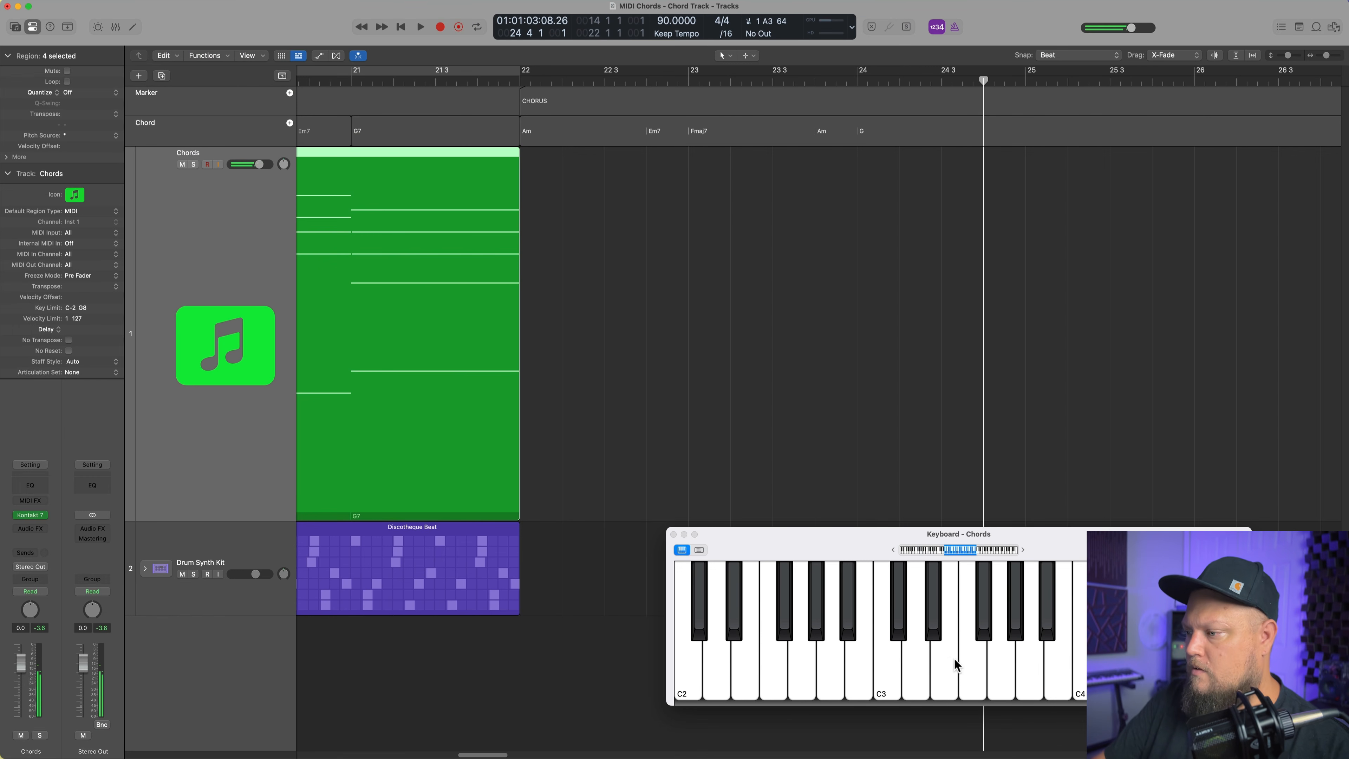
pyautogui.click(942, 659)
pyautogui.click(967, 669)
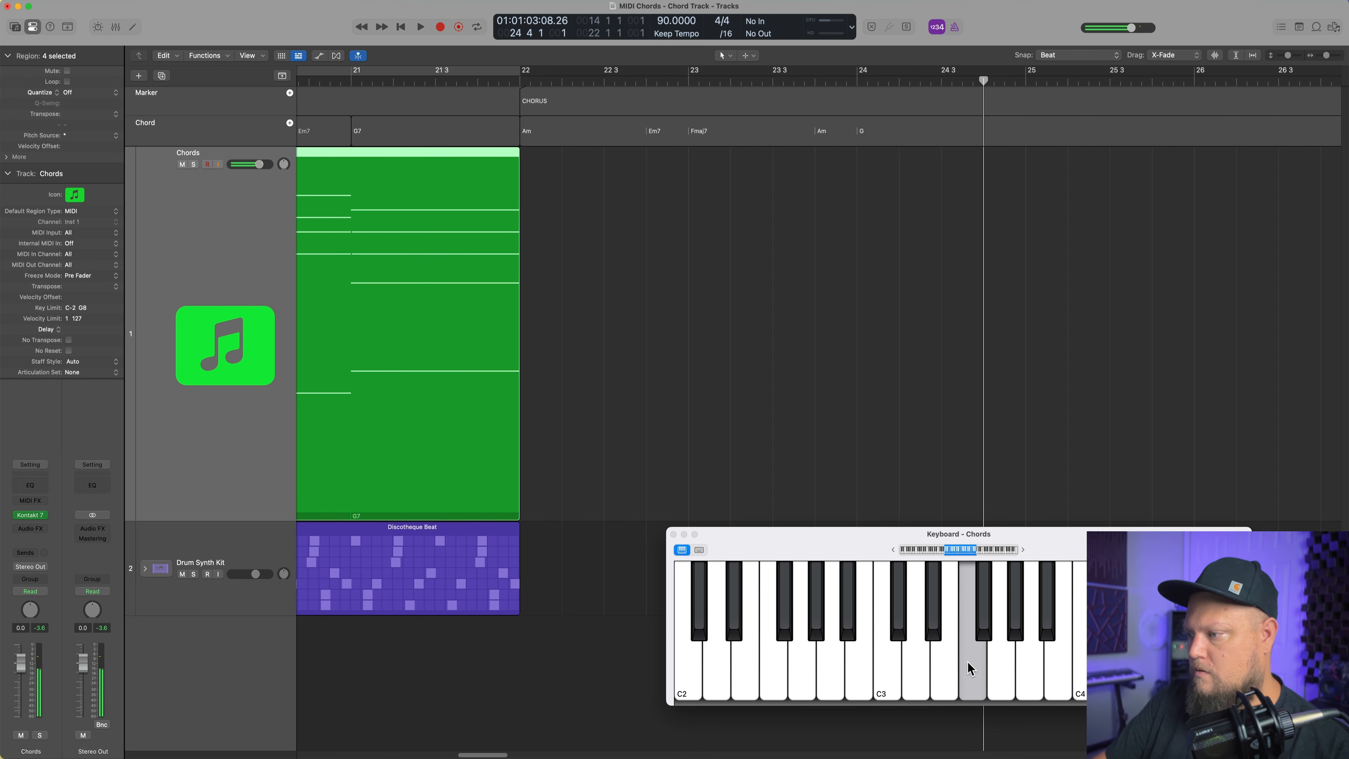
pyautogui.click(1029, 670)
pyautogui.click(1006, 668)
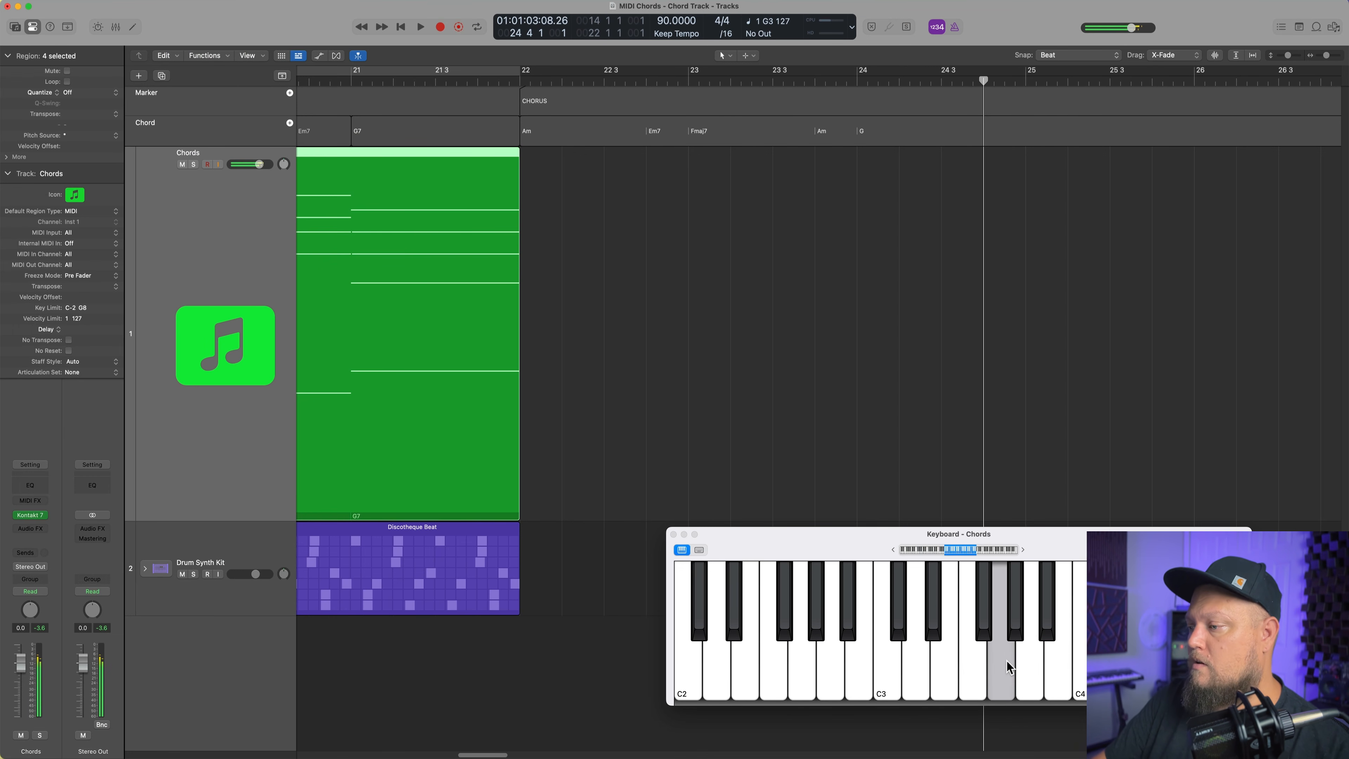
pyautogui.click(1059, 671)
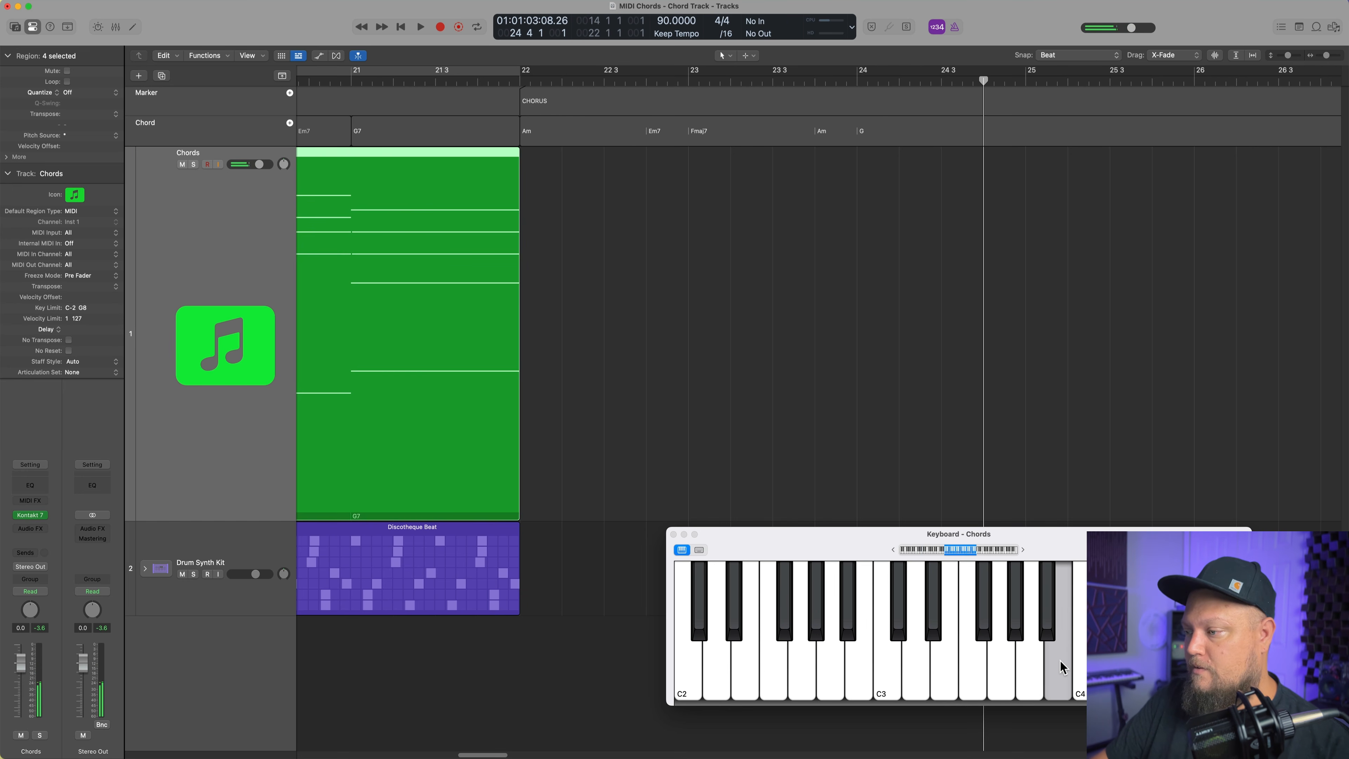
pyautogui.click(939, 664)
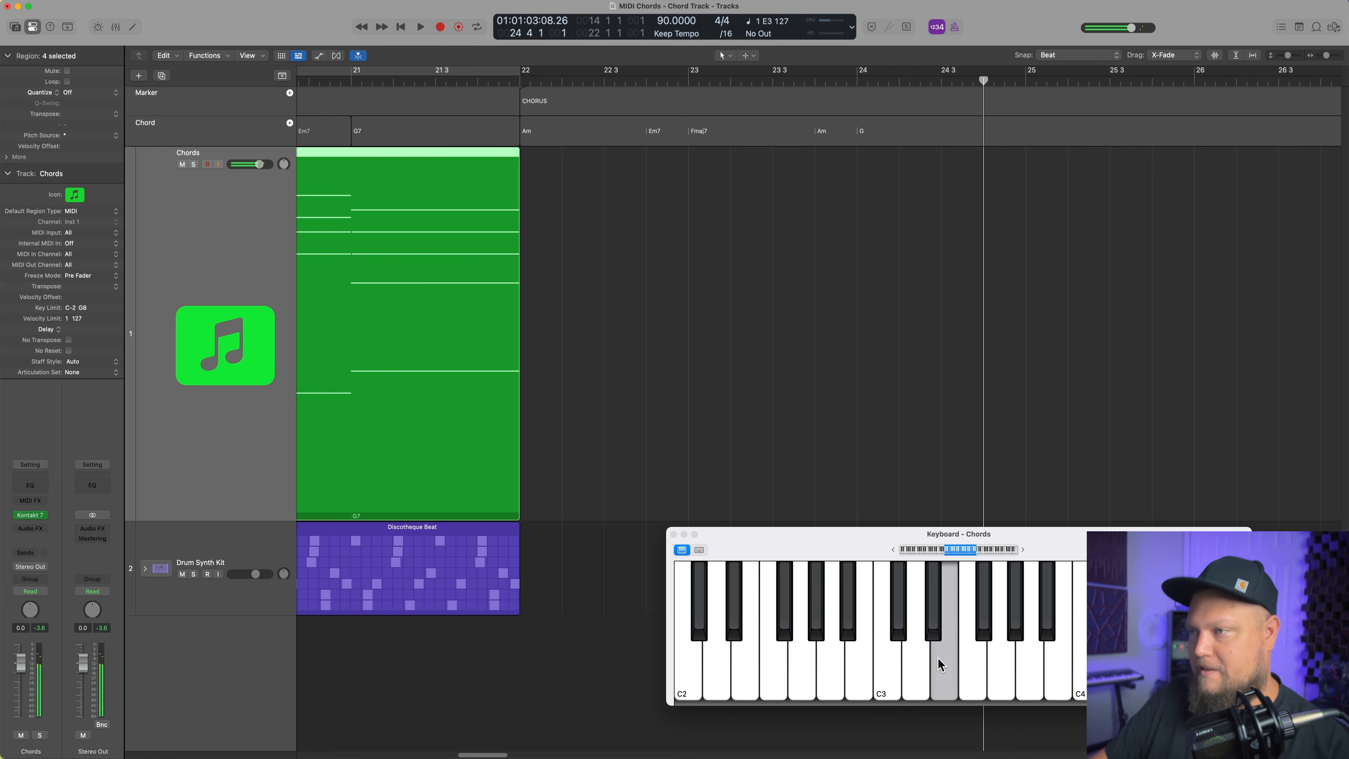
pyautogui.click(674, 534)
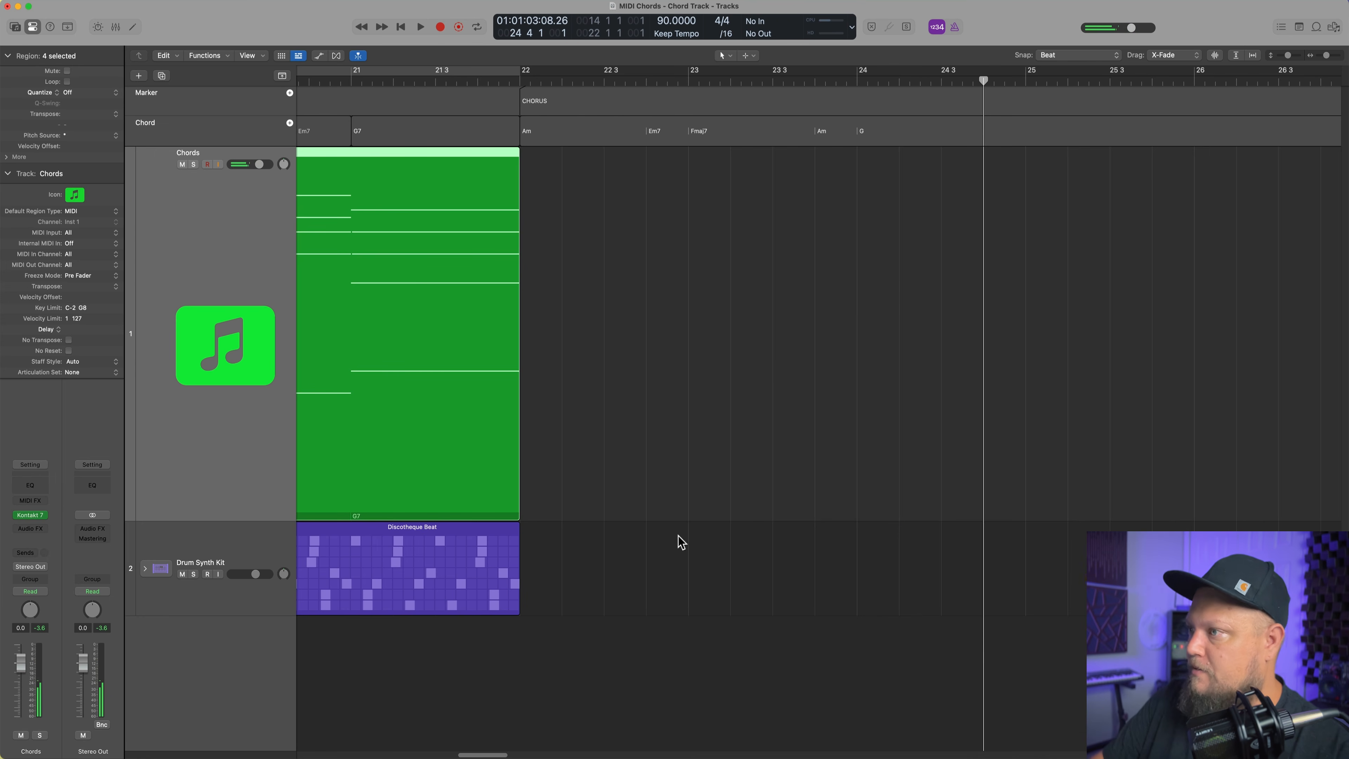
# Add an Em7 chord at bar 25 and a G chord on beat 3 of bar 25 in the Chord track
pyautogui.click(862, 285)
pyautogui.click(1028, 83)
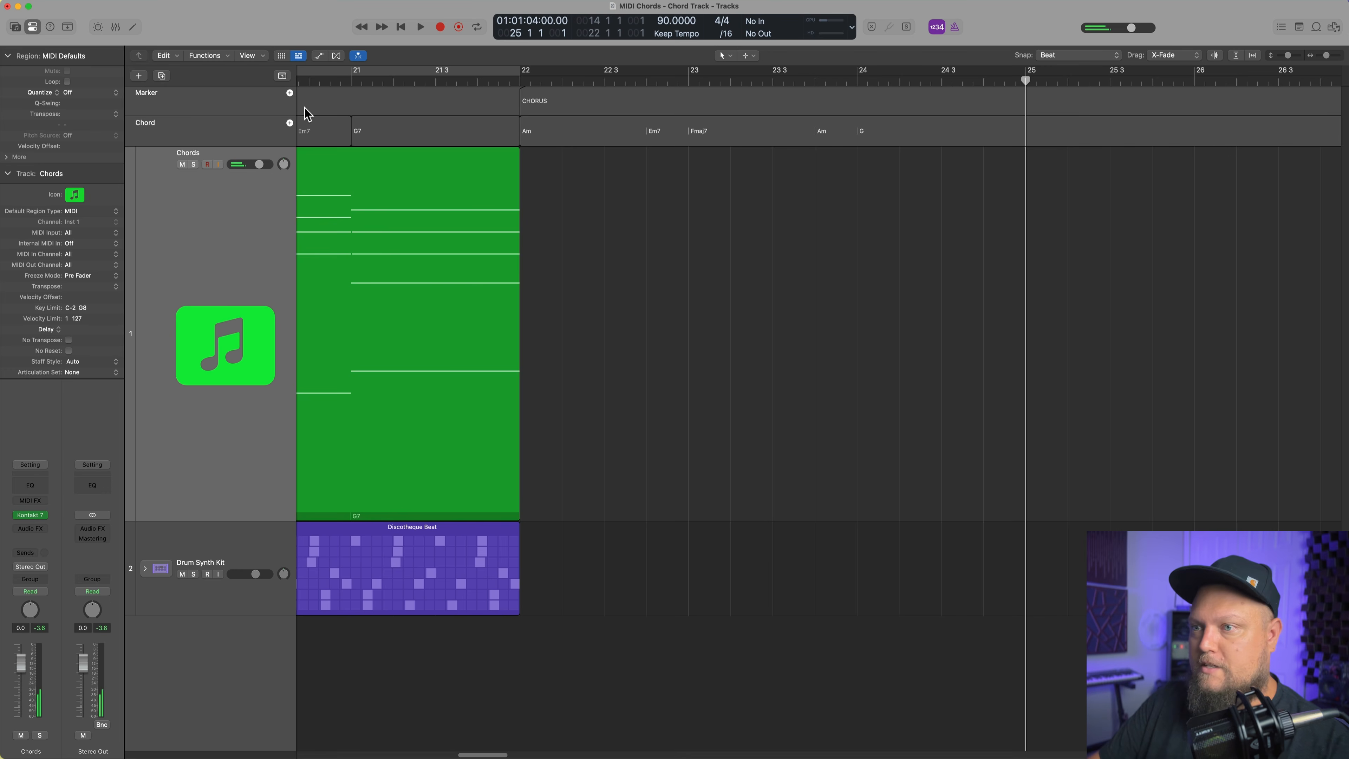
pyautogui.click(289, 123)
pyautogui.write('Em')
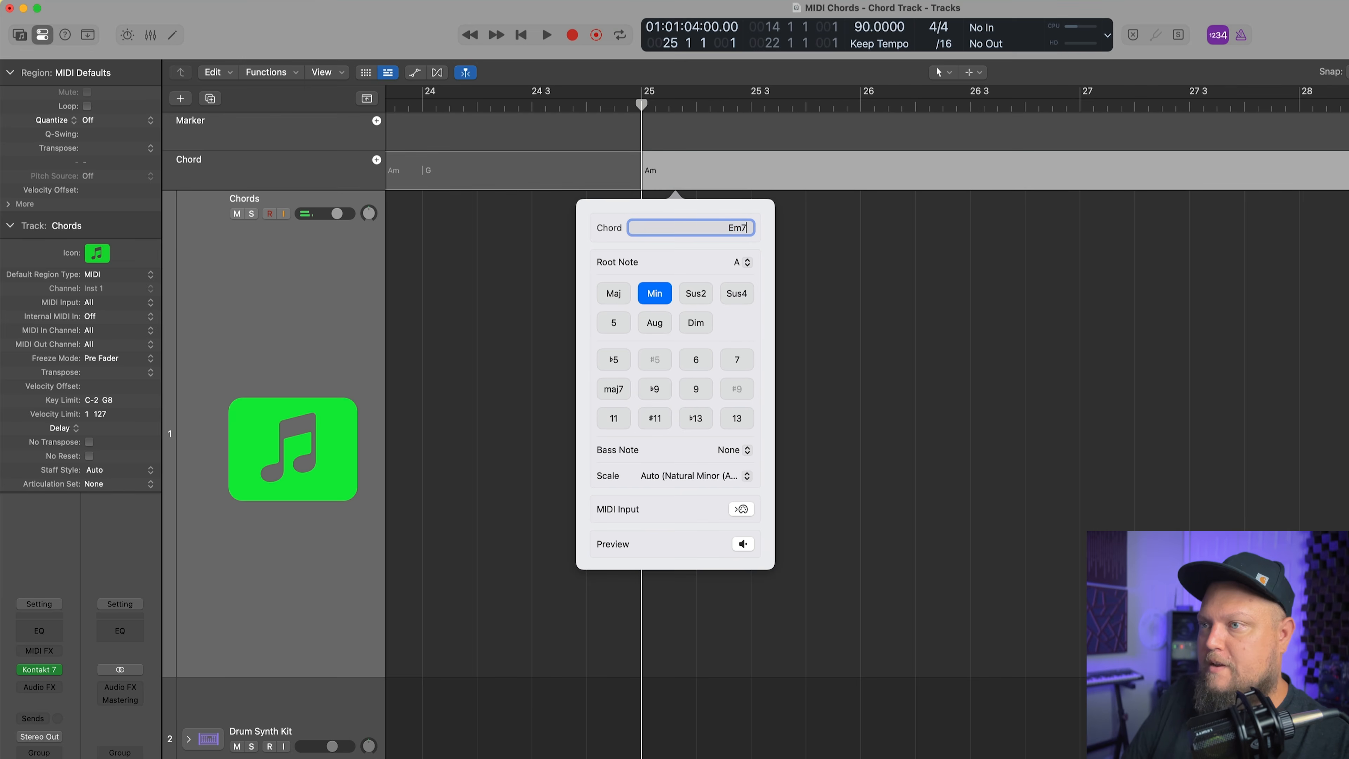
pyautogui.write('7')
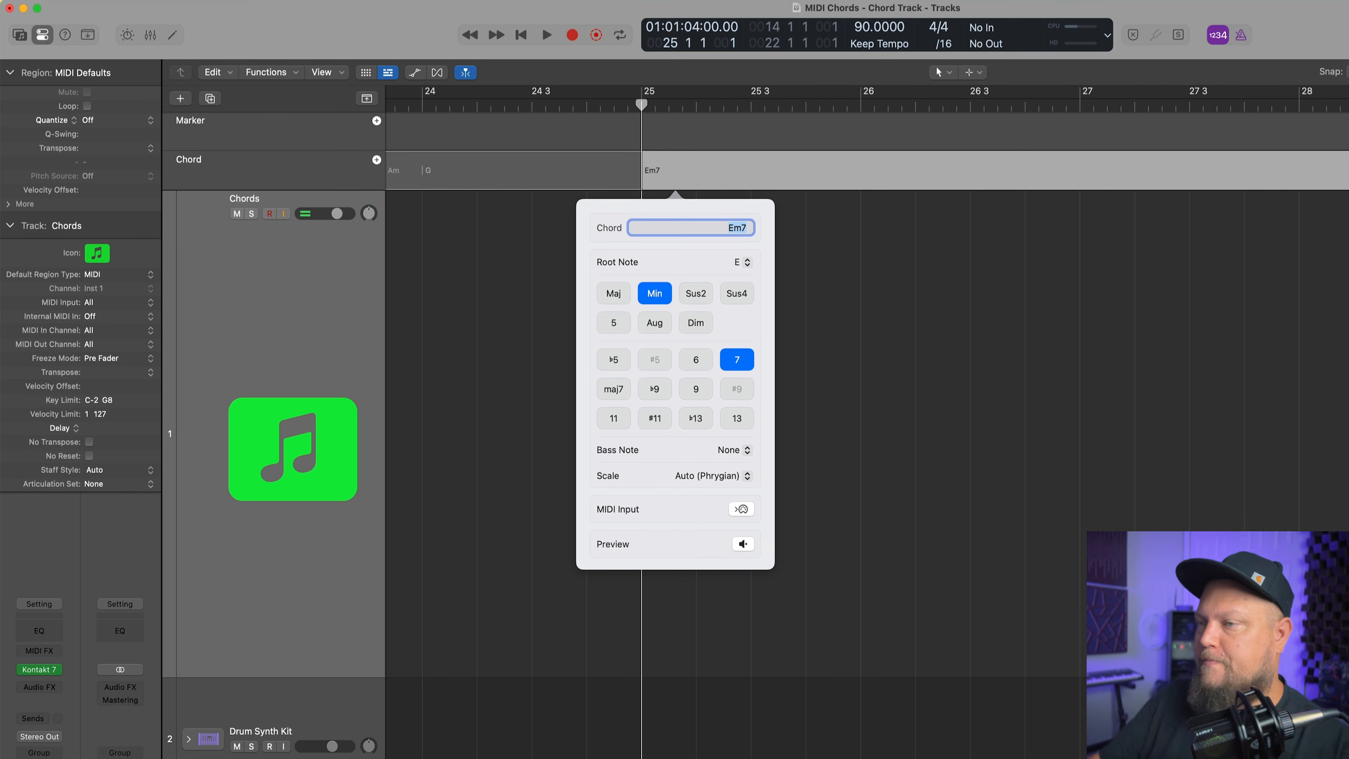
pyautogui.press('Return')
pyautogui.click(376, 159)
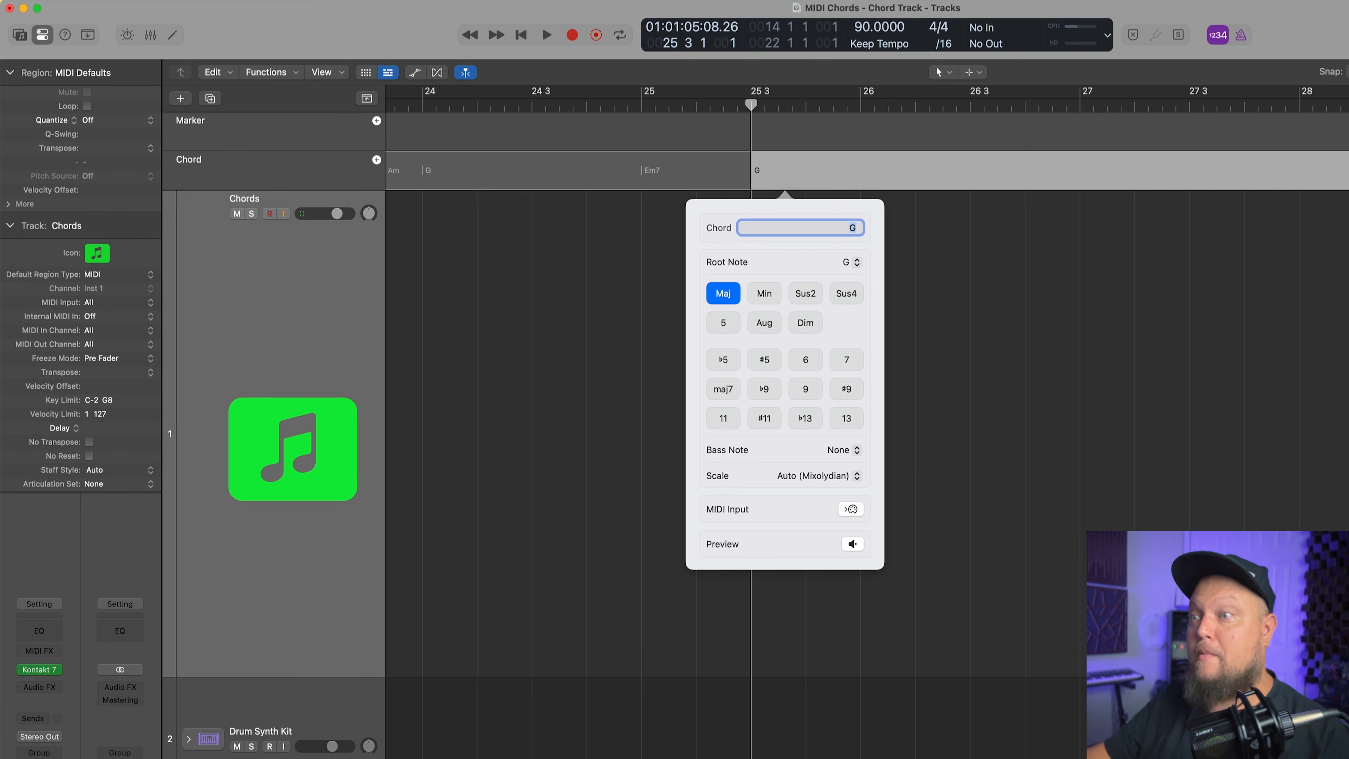
pyautogui.click(1153, 500)
pyautogui.hscroll(-5, 977, 472)
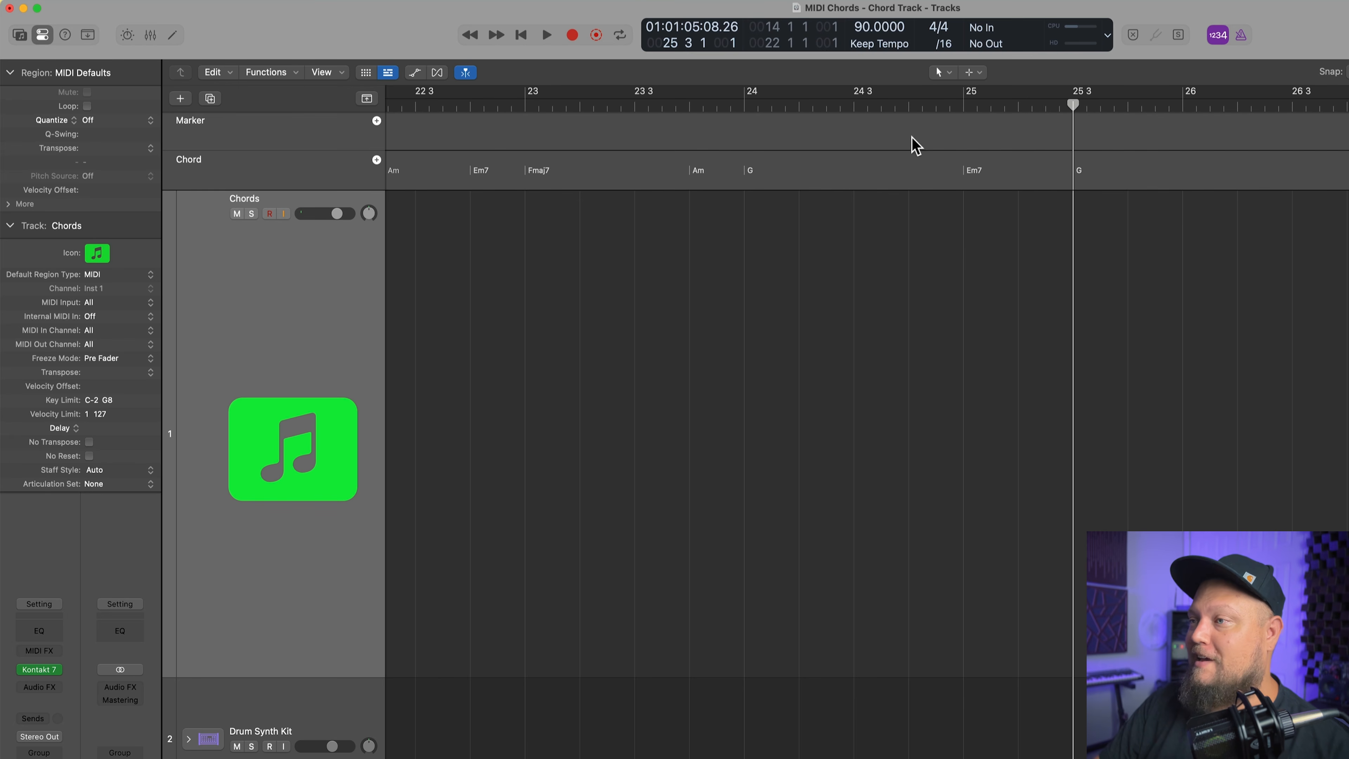
# Add a Bdim chord on beat 4 of bar 24, between the G and Em7 chords
pyautogui.click(909, 104)
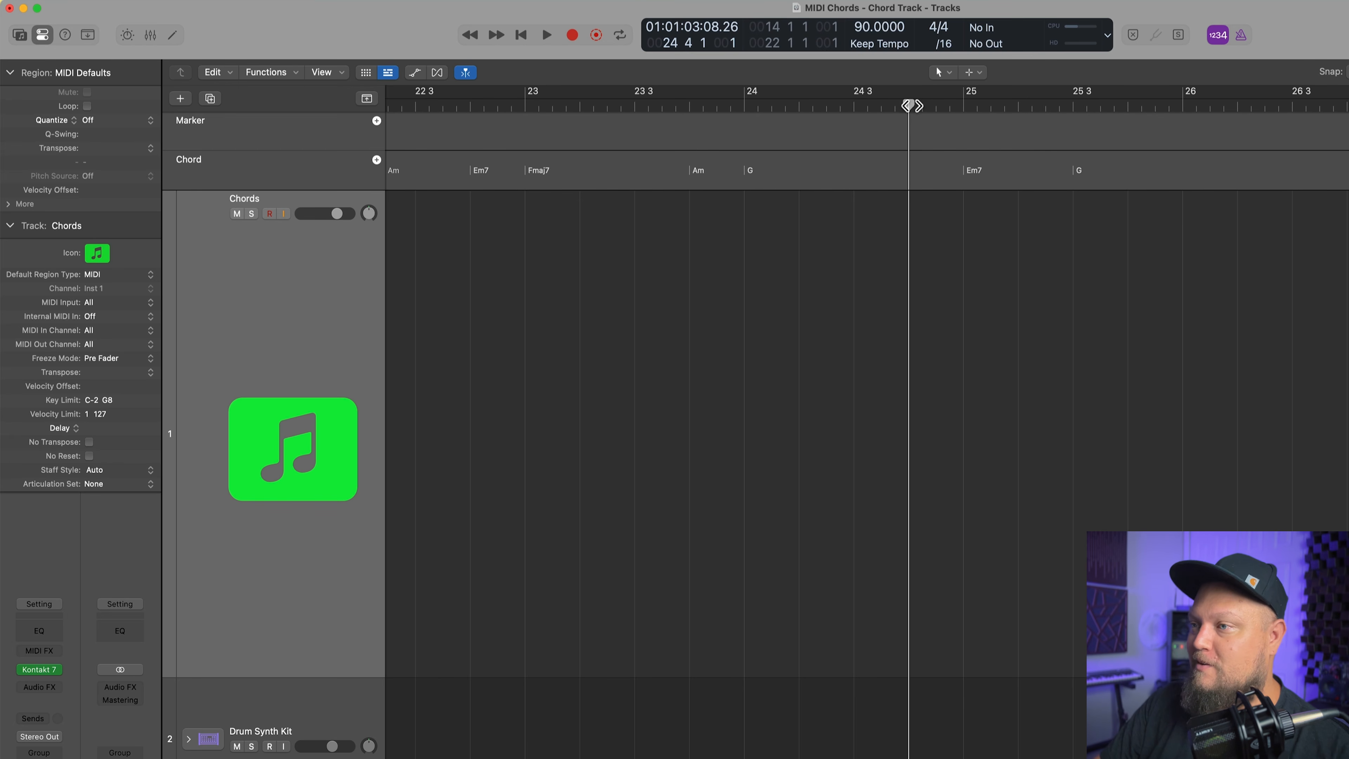
pyautogui.click(377, 160)
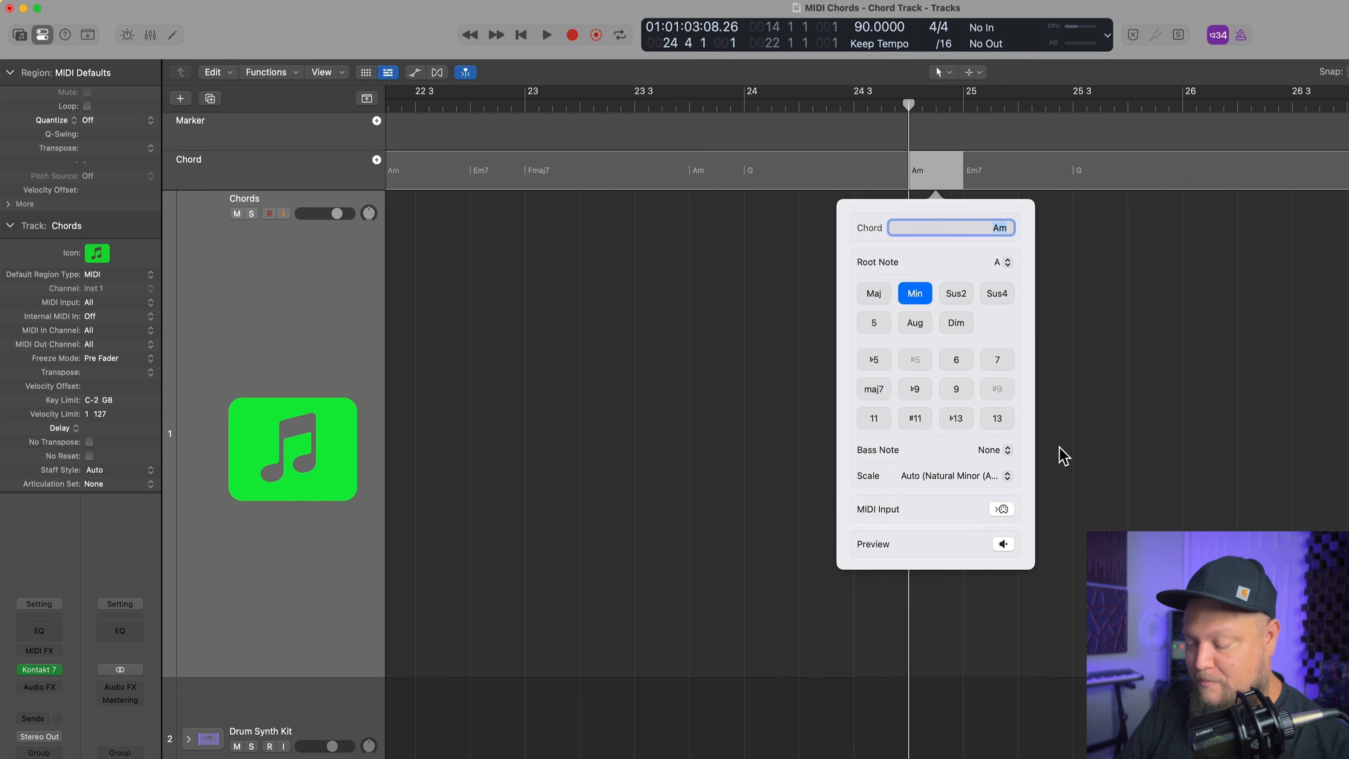
pyautogui.write('Bdim')
pyautogui.press('Return')
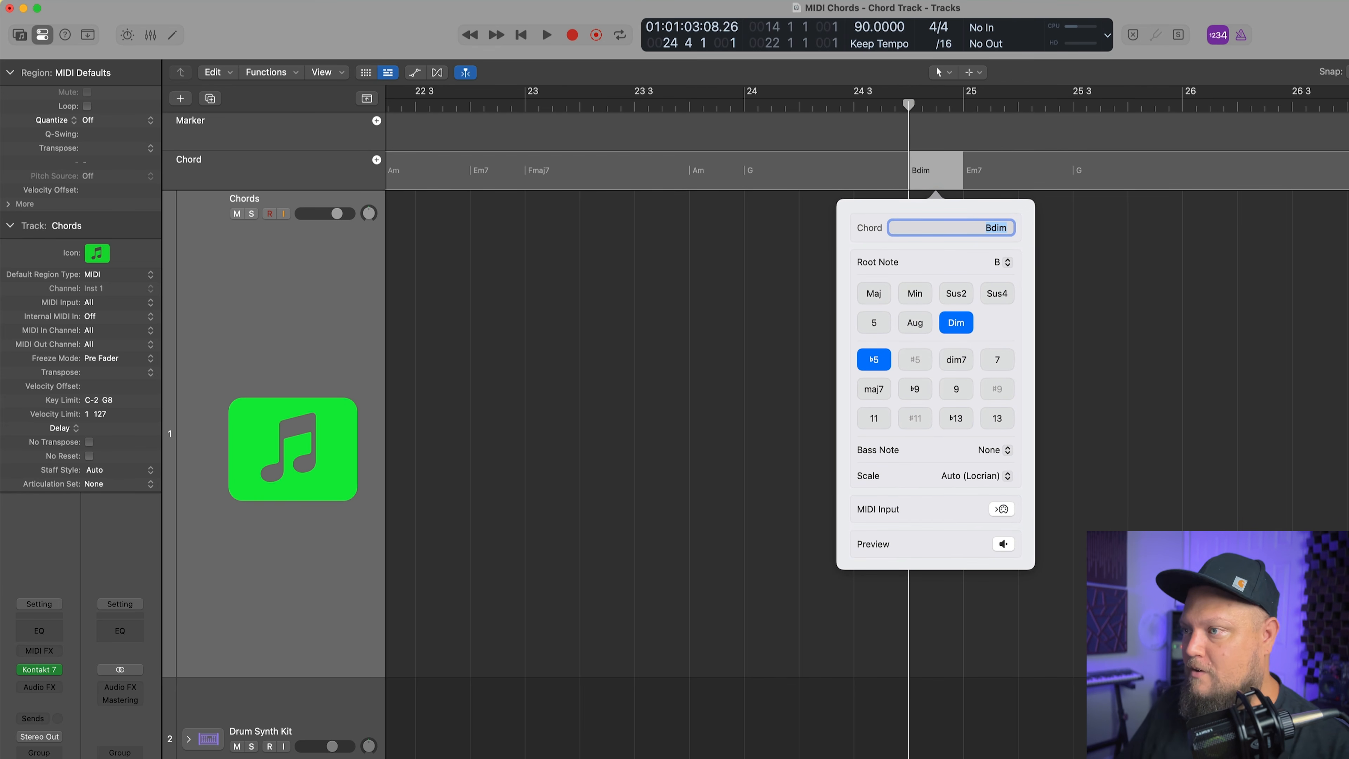
pyautogui.click(1161, 384)
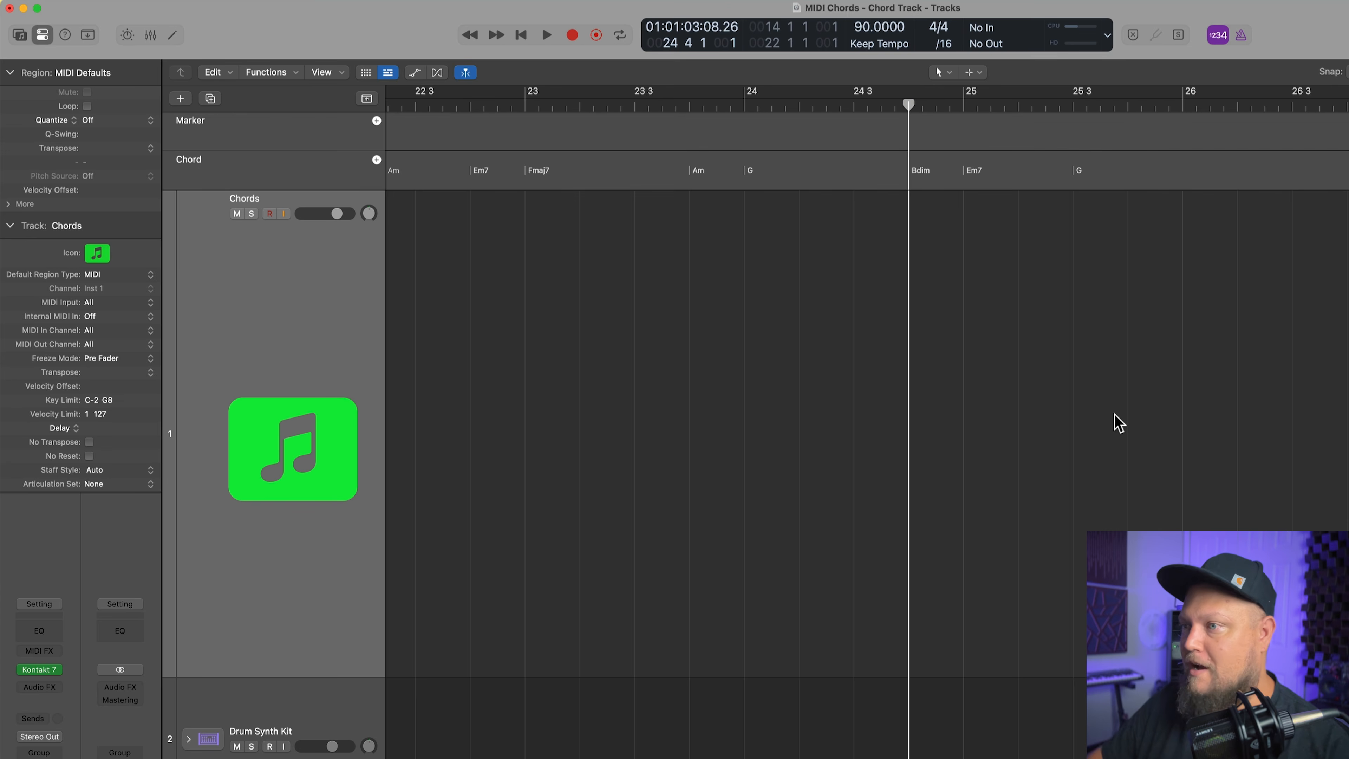
# Convert the chorus chords from bar 22 to bar 26 into a MIDI region on the Chords track
pyautogui.press('super+Left')
pyautogui.press('super+Left')
pyautogui.moveTo(976, 162); pyautogui.dragTo(945, 298)
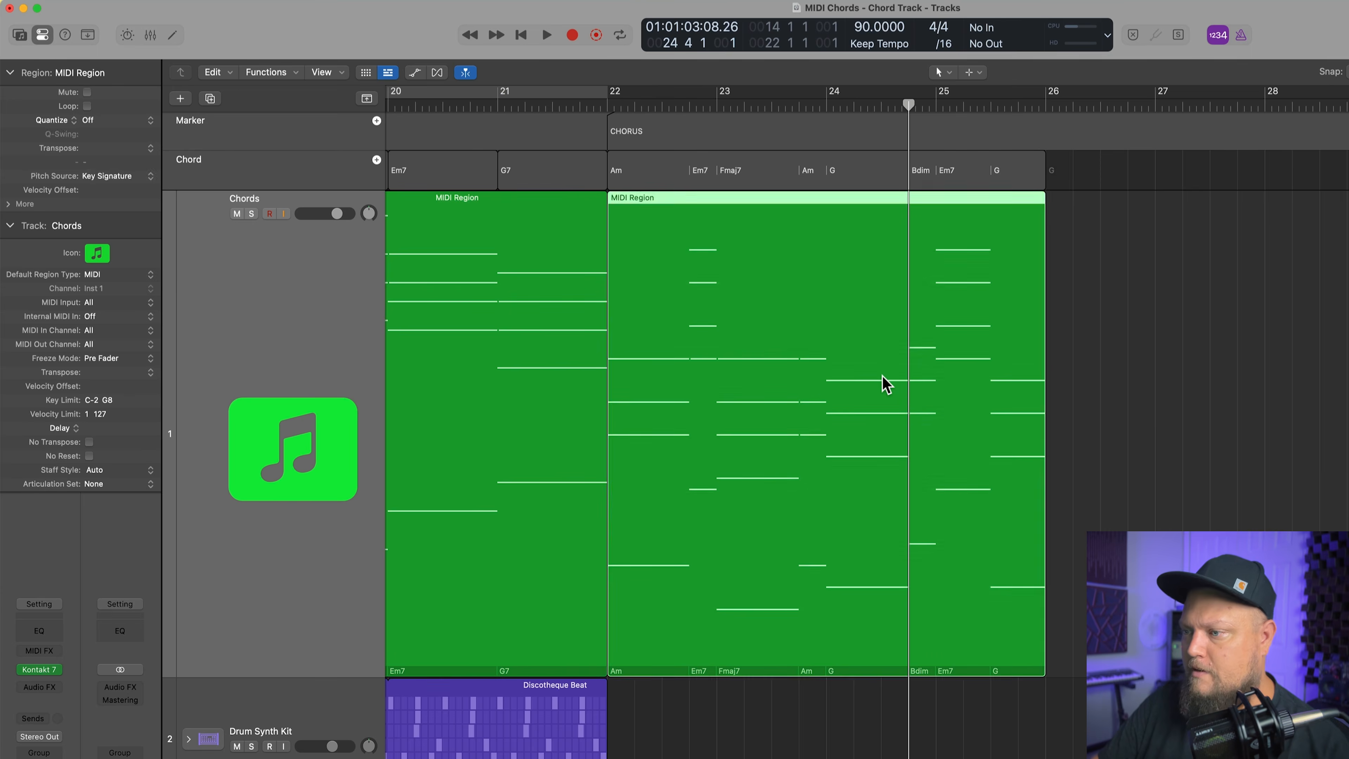
# Lower the top two notes of both chorus Em7 chords by an octave and move the bass notes down, with the Em7 basses lowest
pyautogui.doubleClick(882, 382)
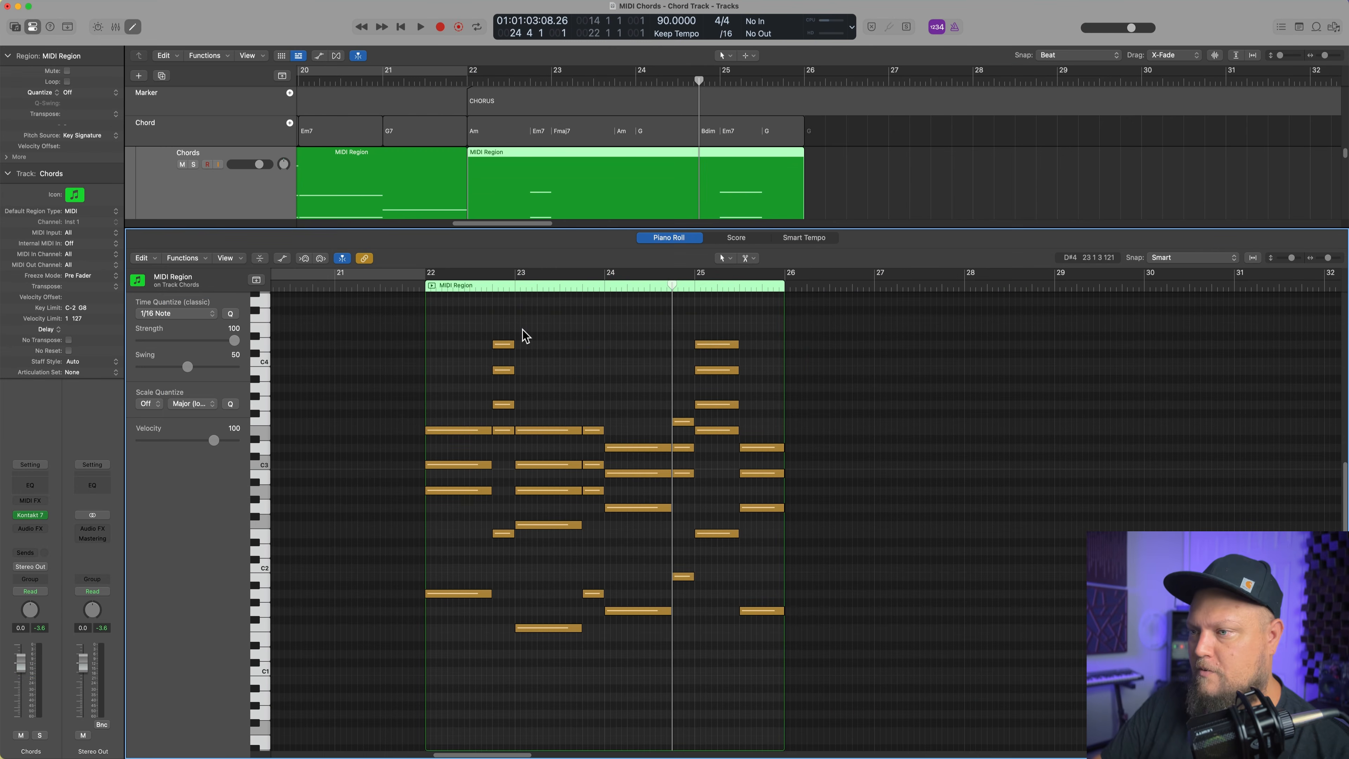
pyautogui.moveTo(489, 314); pyautogui.dragTo(798, 378)
pyautogui.hotkey('alt', 'shift', 'Down')
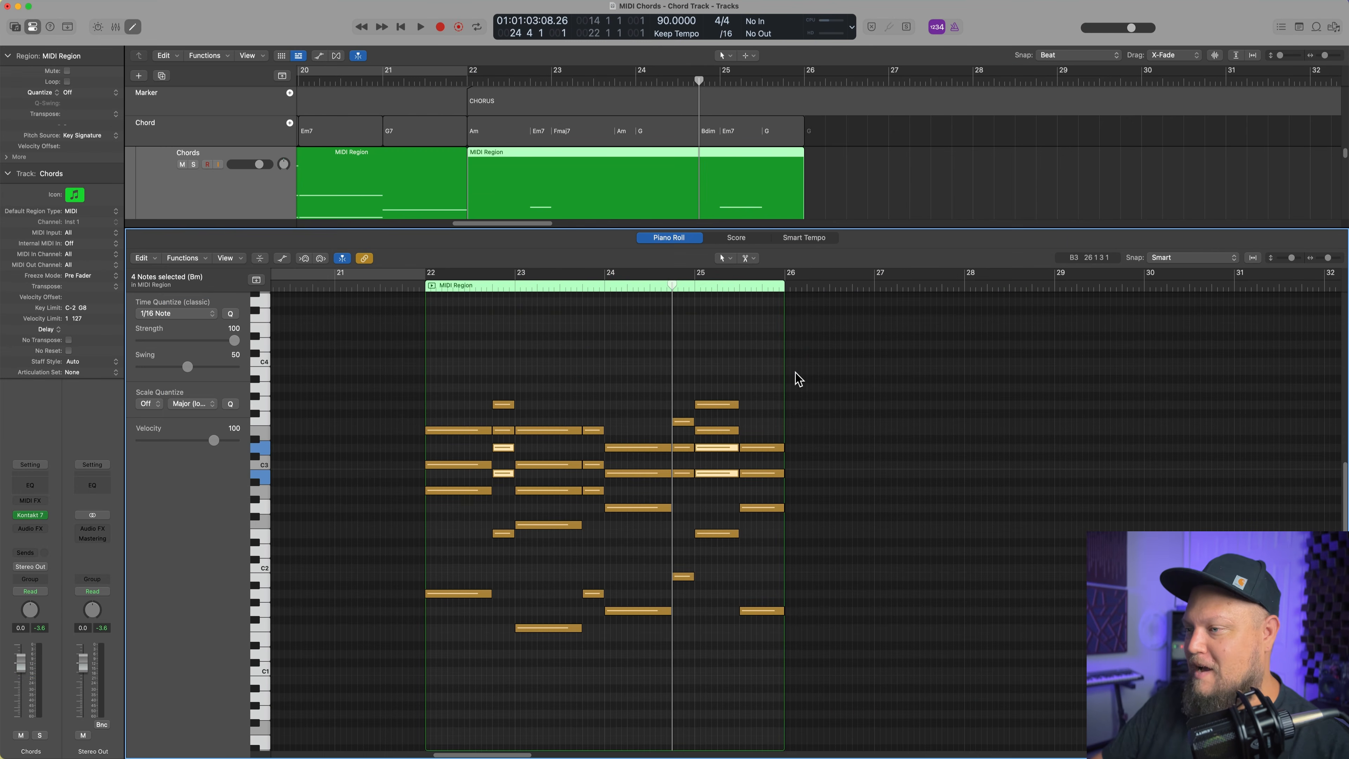
pyautogui.moveTo(448, 536); pyautogui.dragTo(695, 674)
pyautogui.moveTo(713, 514); pyautogui.dragTo(741, 594)
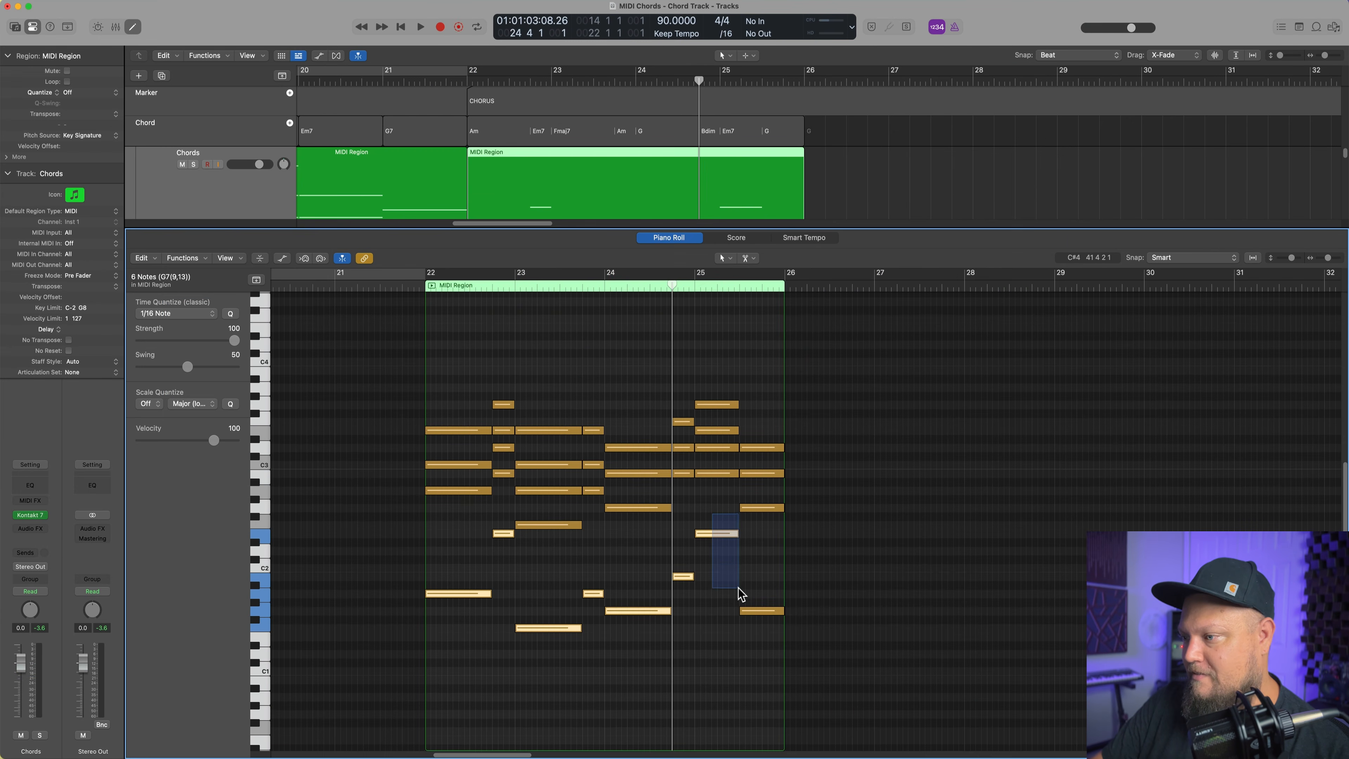
# Play back the revoiced chorus in a cycle from bar 22 to bar 26 and close the Piano Roll
pyautogui.press('space')
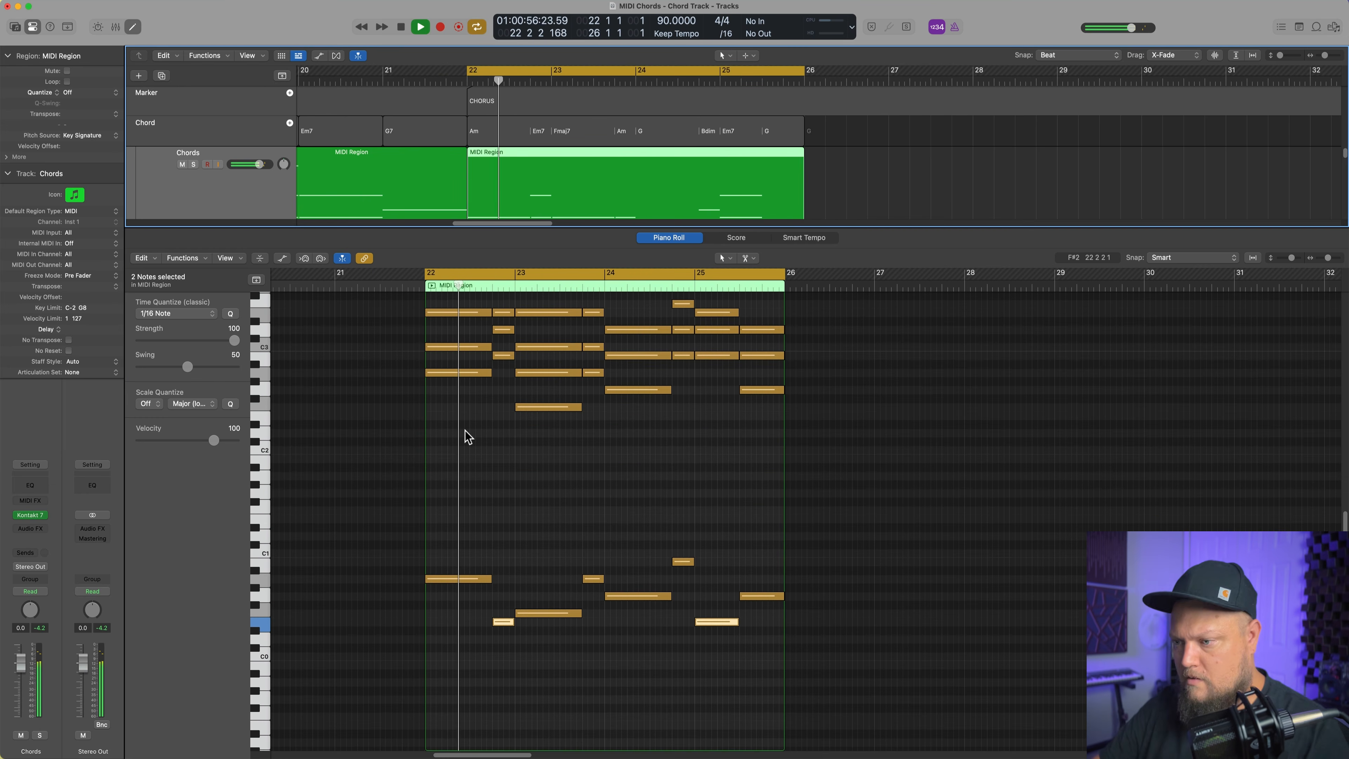
pyautogui.click(495, 523)
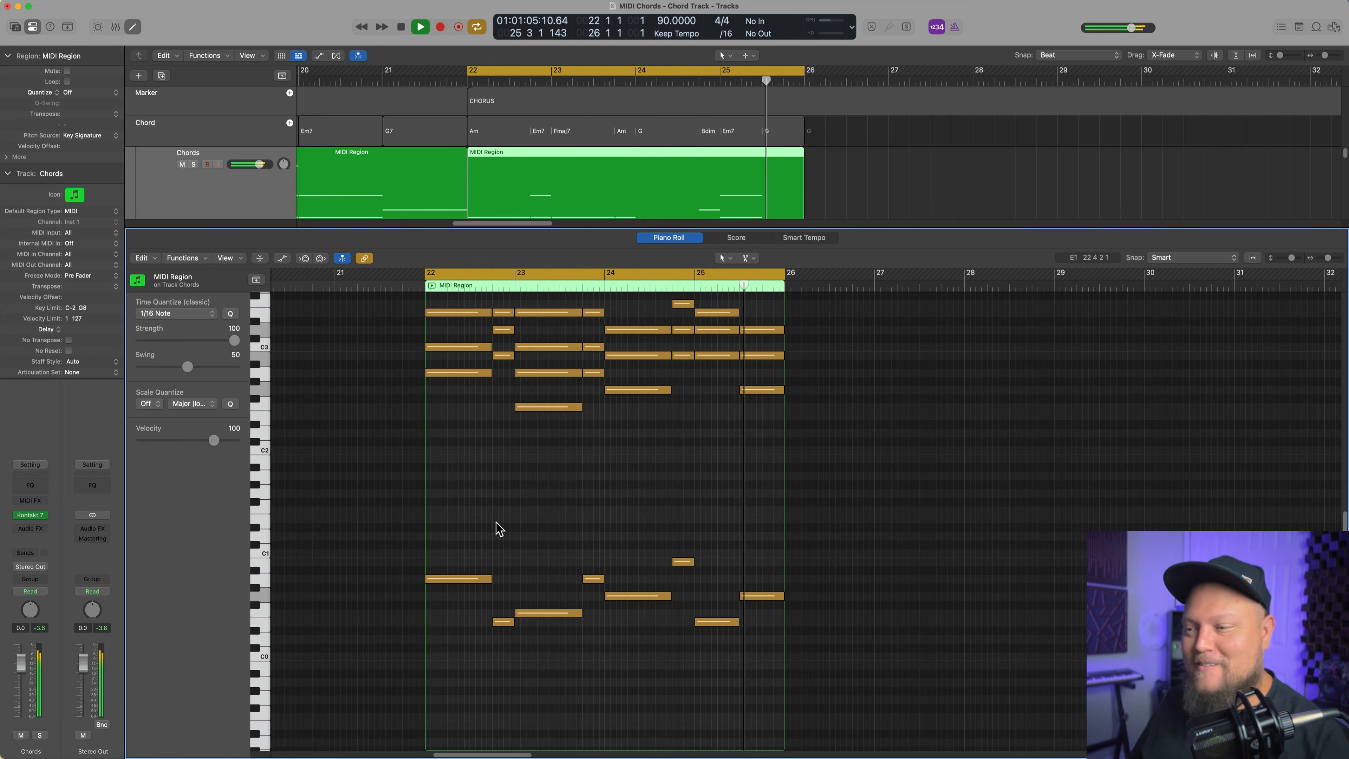
pyautogui.press('e')
pyautogui.click(925, 307)
pyautogui.press('space')
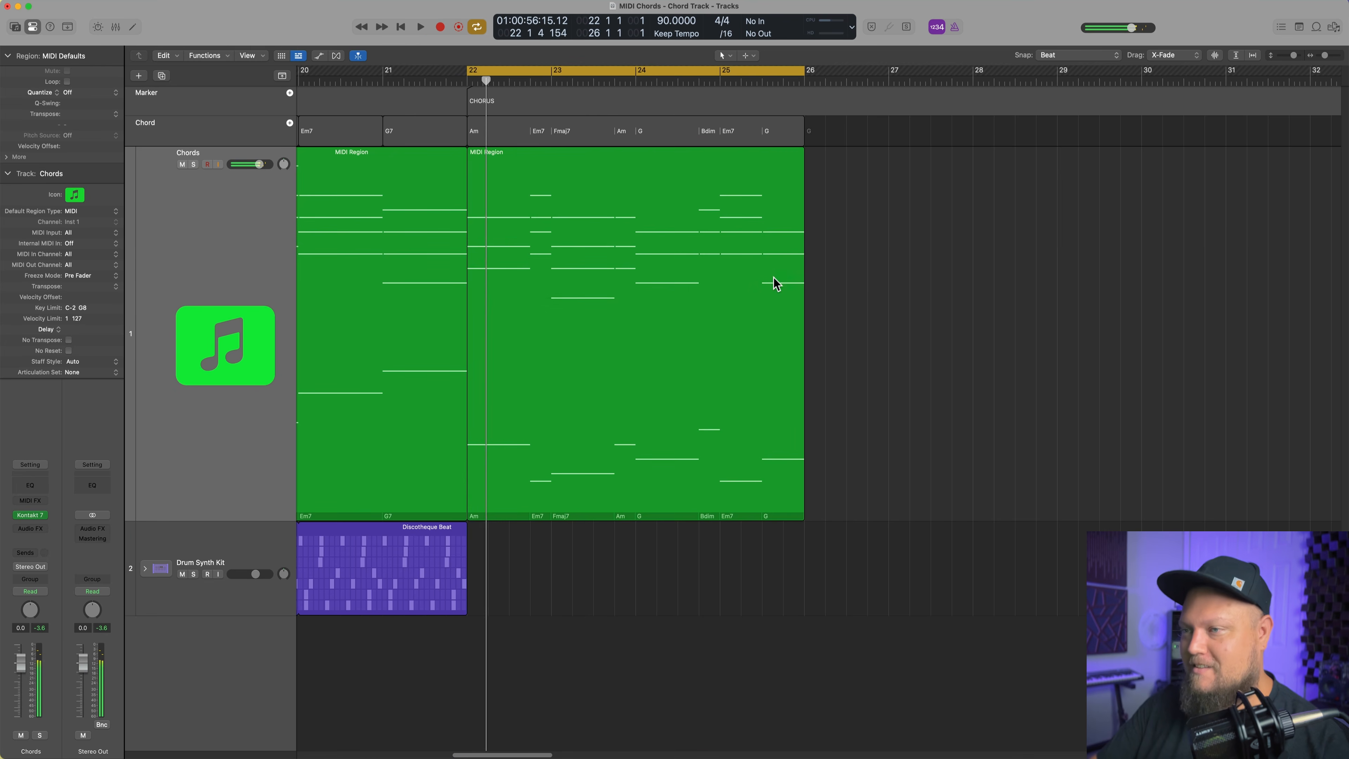
# Copy the chorus chords and MIDI region to bar 26, and extend the Discotheque Beat loop to bar 30
pyautogui.click(775, 284)
pyautogui.press('c')
pyautogui.moveTo(669, 132); pyautogui.dragTo(990, 142)
pyautogui.moveTo(657, 292); pyautogui.dragTo(986, 296)
pyautogui.moveTo(465, 528); pyautogui.dragTo(1142, 599)
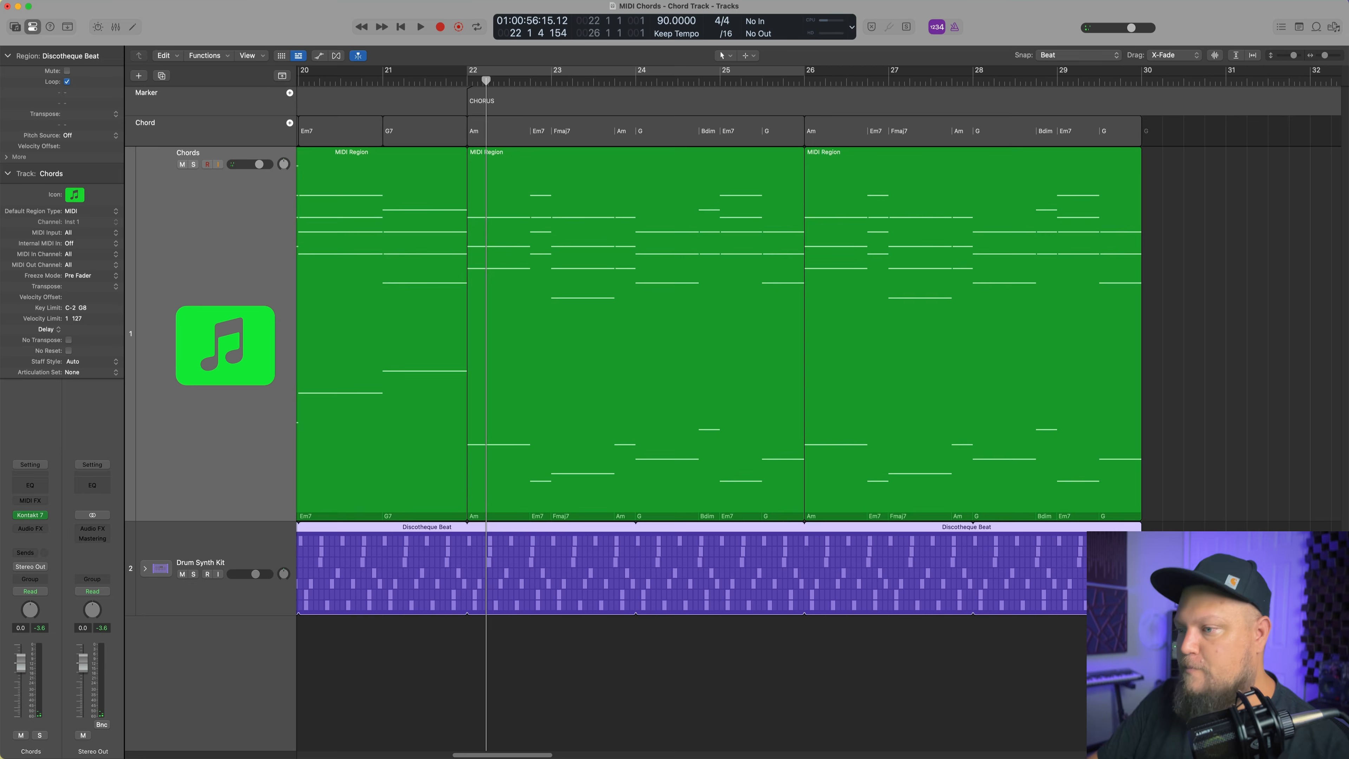
# Delete the copied chorus MIDI region at bar 26 from the Chords track
pyautogui.click(640, 226)
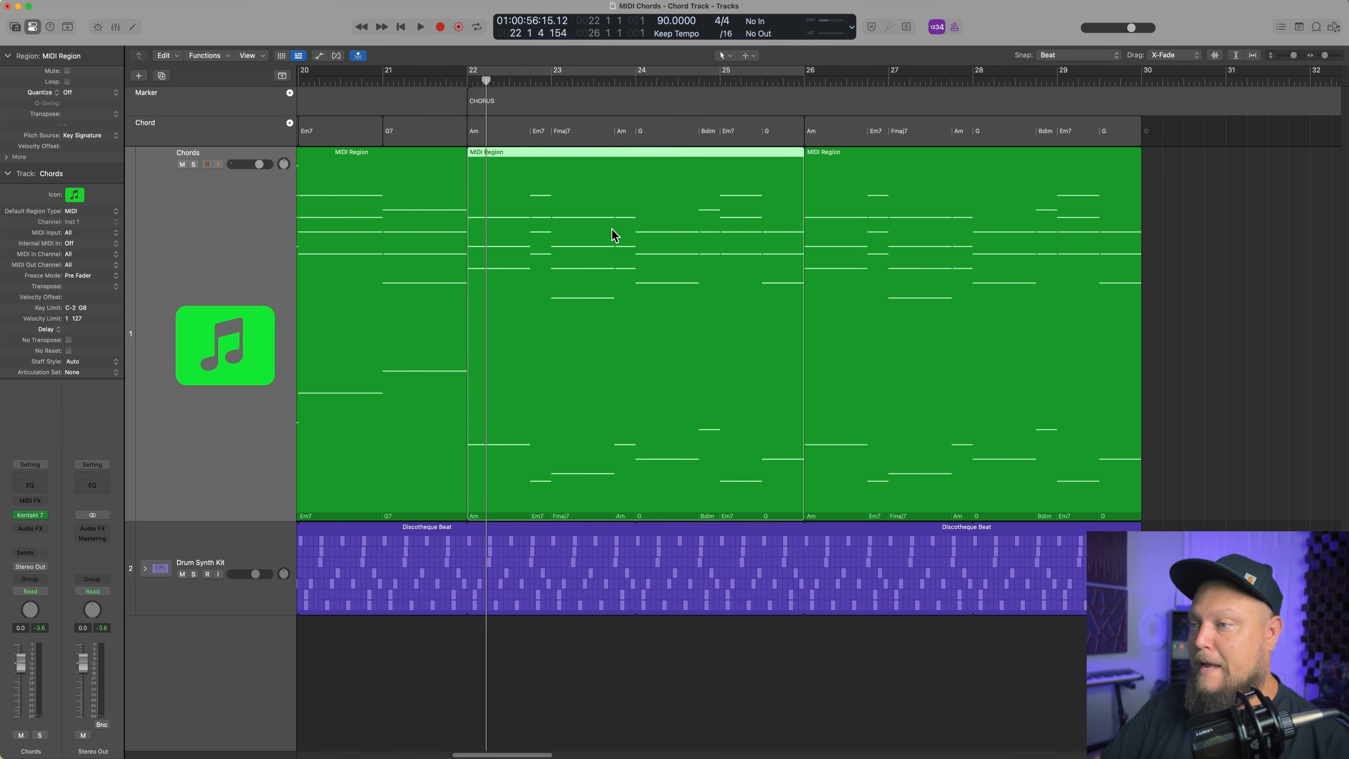
pyautogui.press('super+Right')
pyautogui.press('super+Right')
pyautogui.press('super+Right')
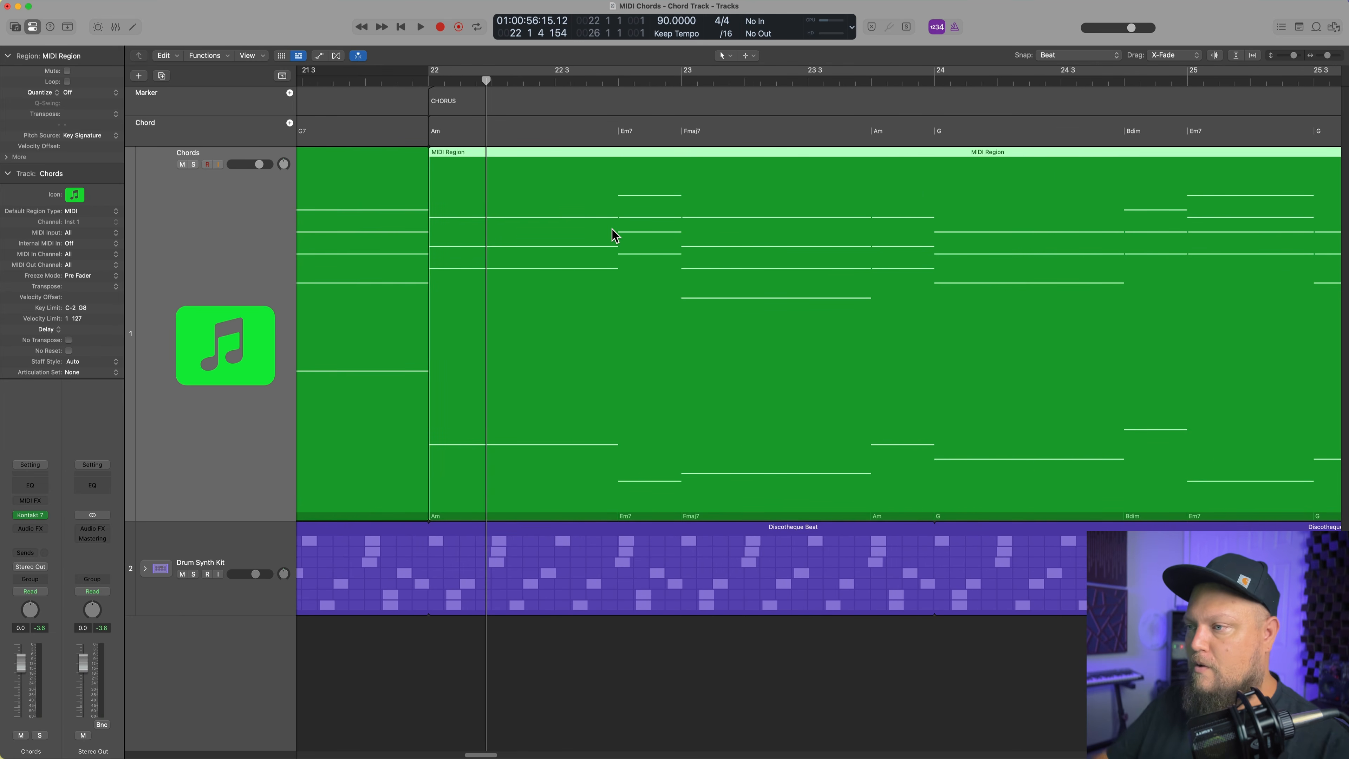
pyautogui.press('super+Left')
pyautogui.press('super+Left')
pyautogui.press('super+Left')
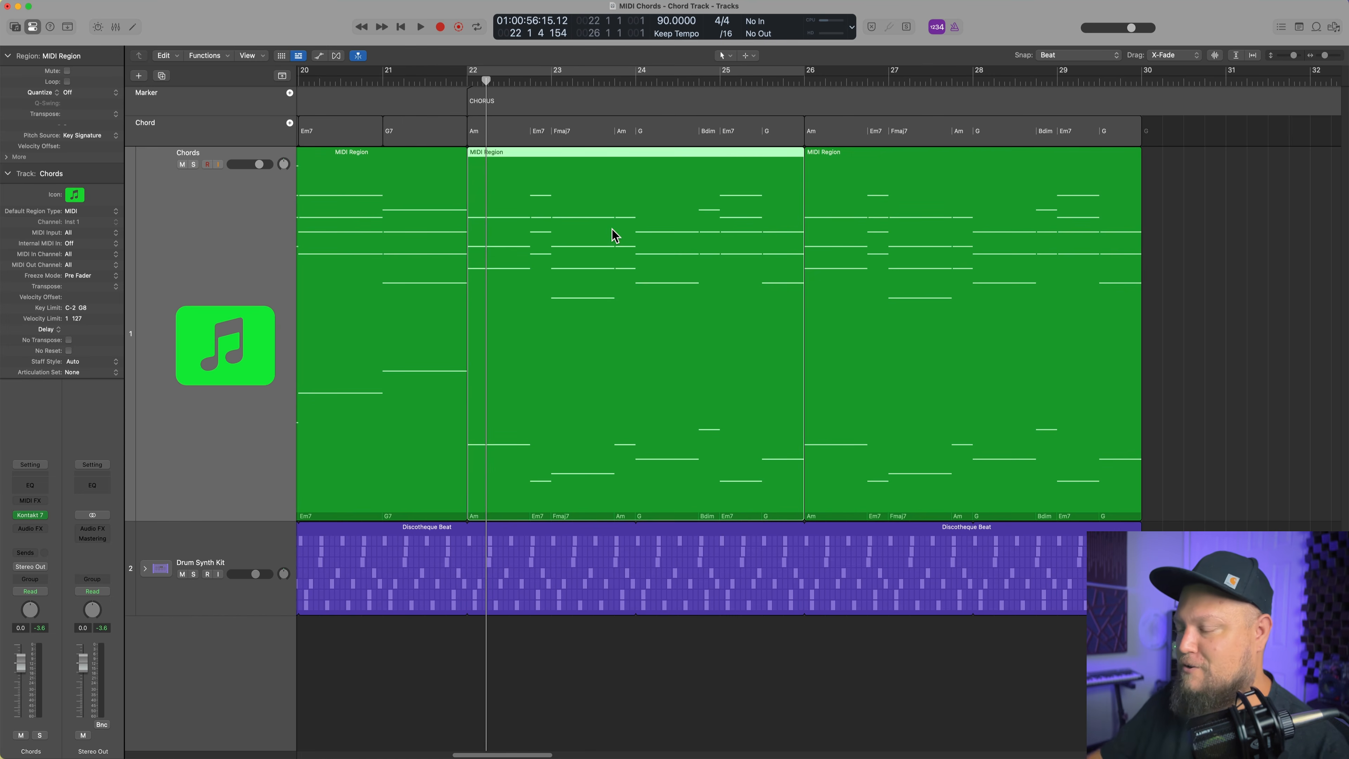
pyautogui.click(884, 282)
pyautogui.press('Delete')
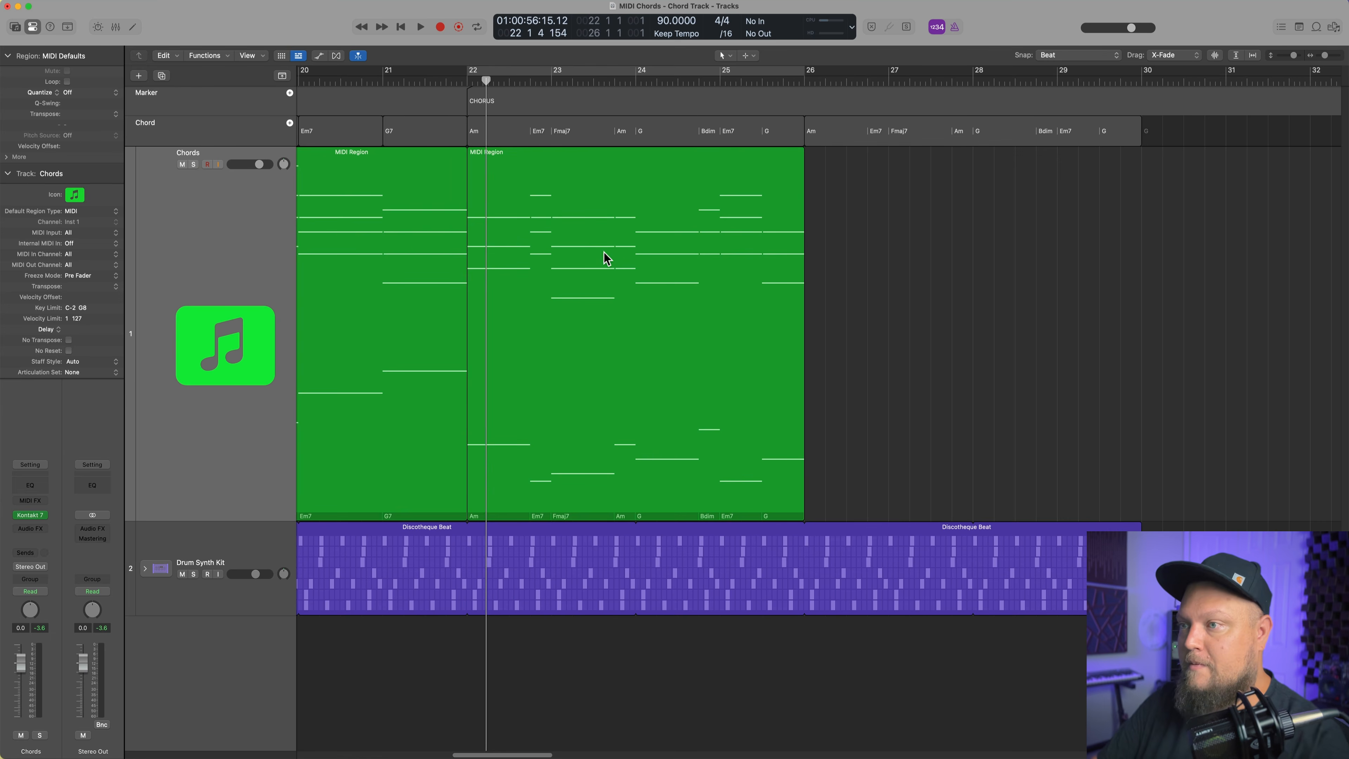
# Open the chorus region's notes and start the Fmaj7 chord a sixteenth note earlier, shortening the preceding Em7 to match
pyautogui.doubleClick(597, 251)
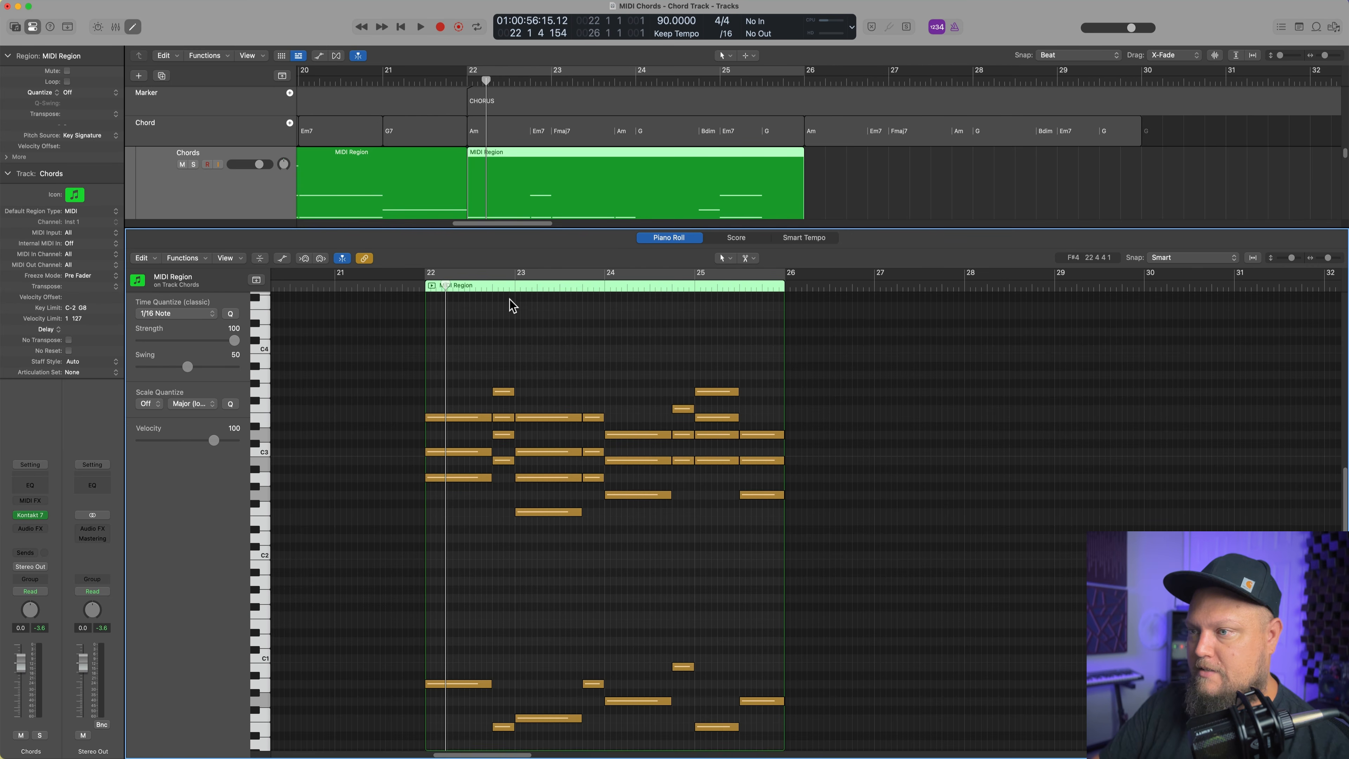
pyautogui.press('Right')
pyautogui.press('super+Right')
pyautogui.press('super+Right')
pyautogui.press('super+Right')
pyautogui.moveTo(699, 340); pyautogui.dragTo(657, 672)
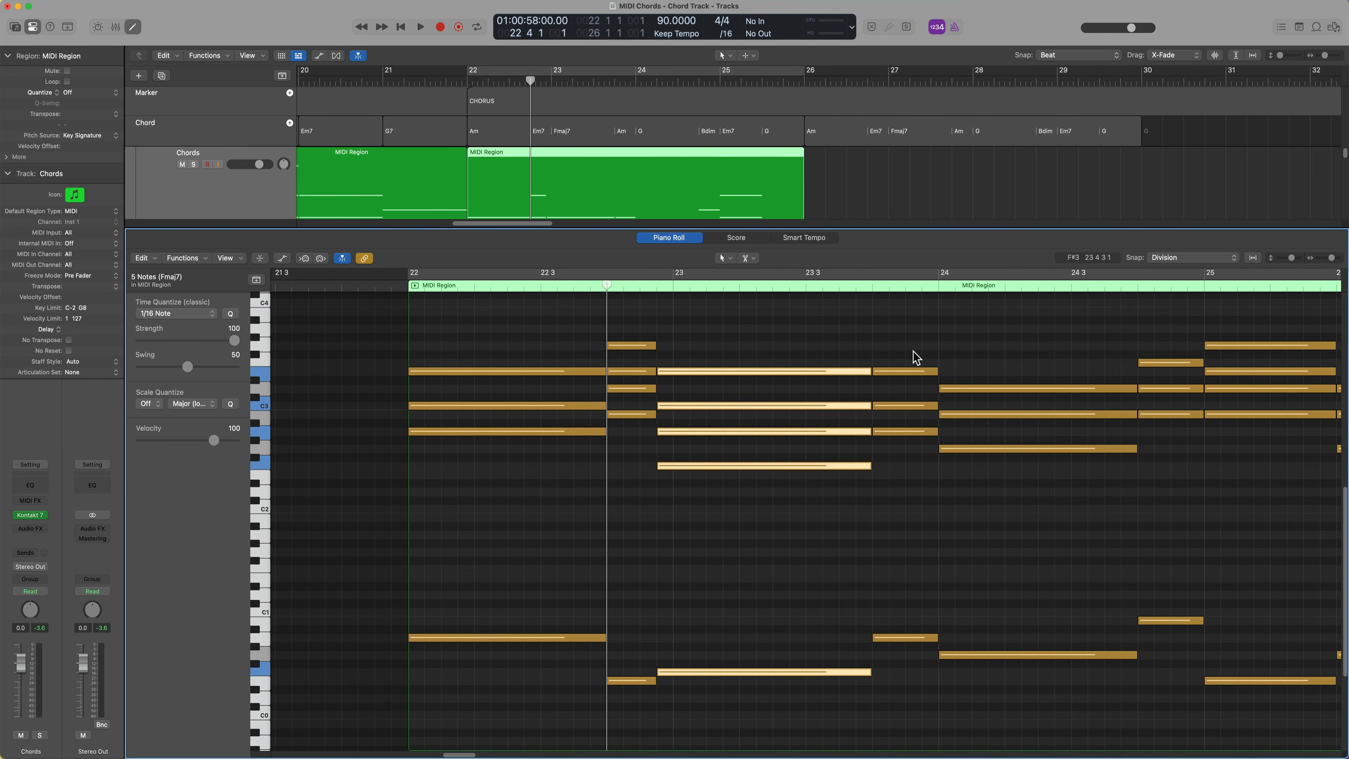
# Start the bar 24 G and bar 25 Em7 chords a sixteenth note earlier, shortening the preceding Am and Bdim chords to match
pyautogui.moveTo(914, 352); pyautogui.dragTo(921, 641)
pyautogui.moveTo(1165, 355); pyautogui.dragTo(1186, 621)
pyautogui.hscroll(5, 801, 572)
pyautogui.moveTo(770, 340); pyautogui.dragTo(752, 718)
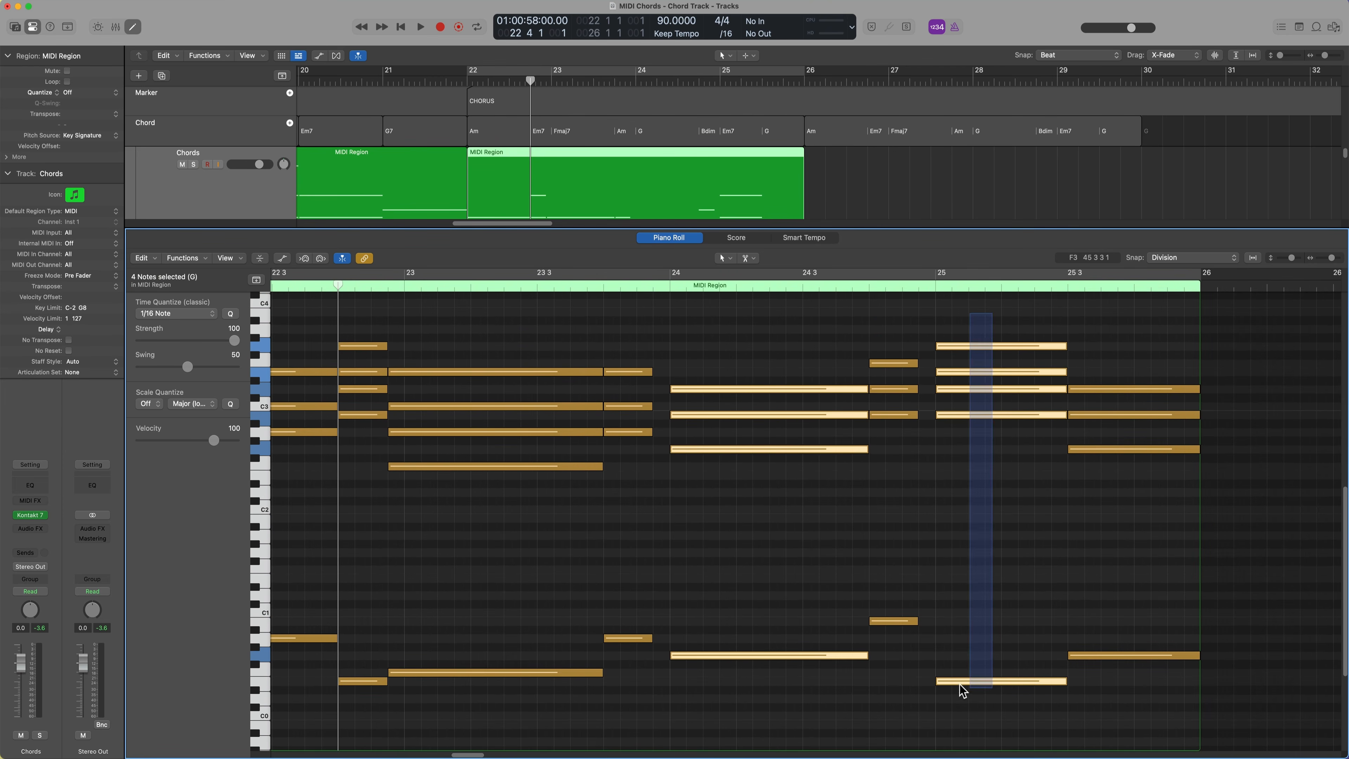
pyautogui.moveTo(959, 684); pyautogui.dragTo(926, 675)
pyautogui.click(954, 627)
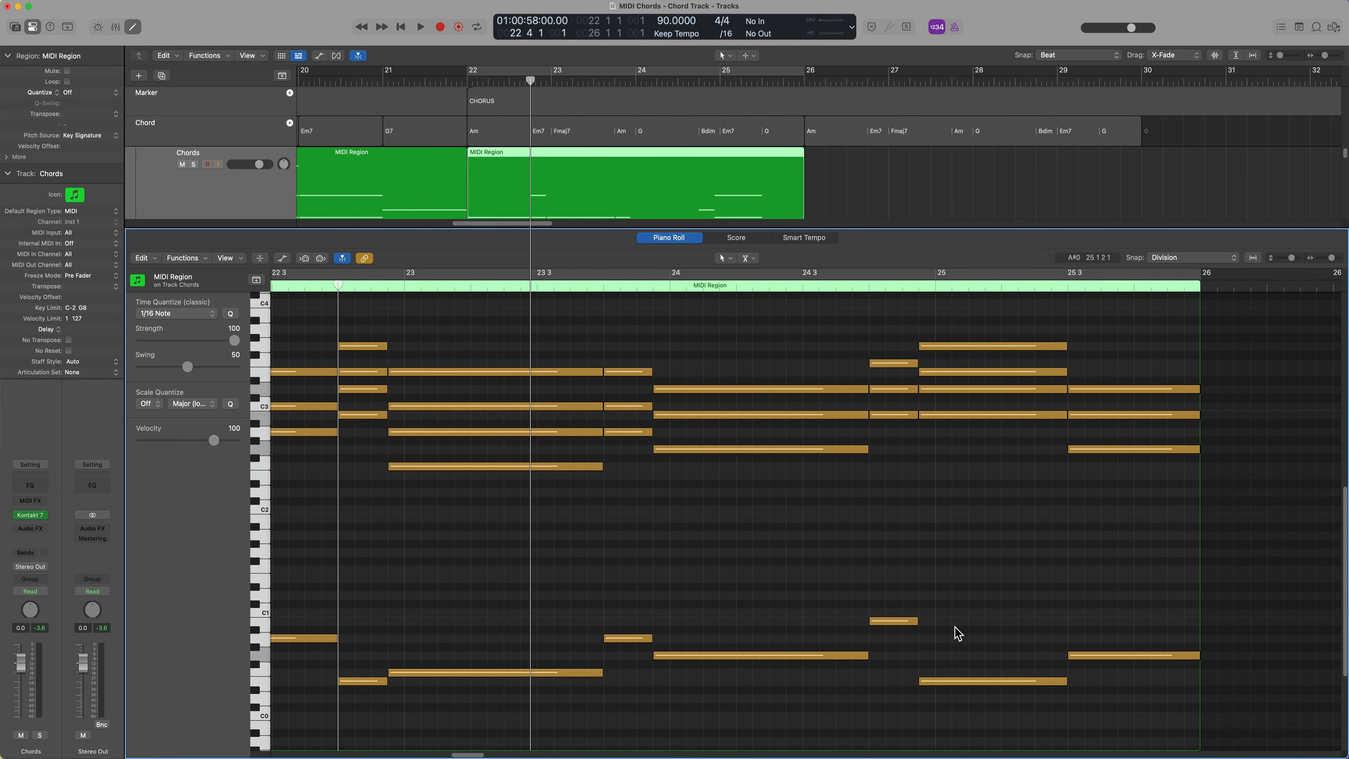
# Cycle the chorus region from bar 22 to bar 26 and play back the new chord timing with the drums
pyautogui.press('super+u')
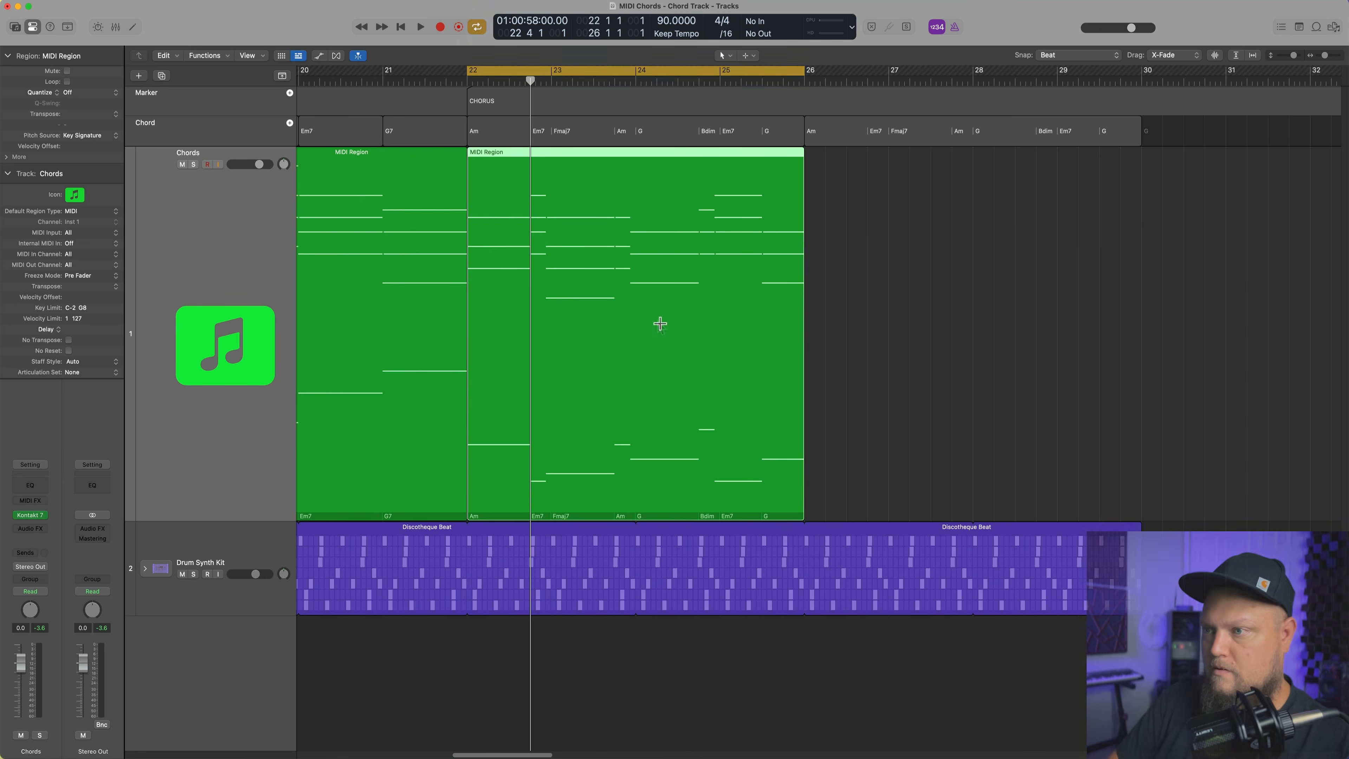
pyautogui.press('space')
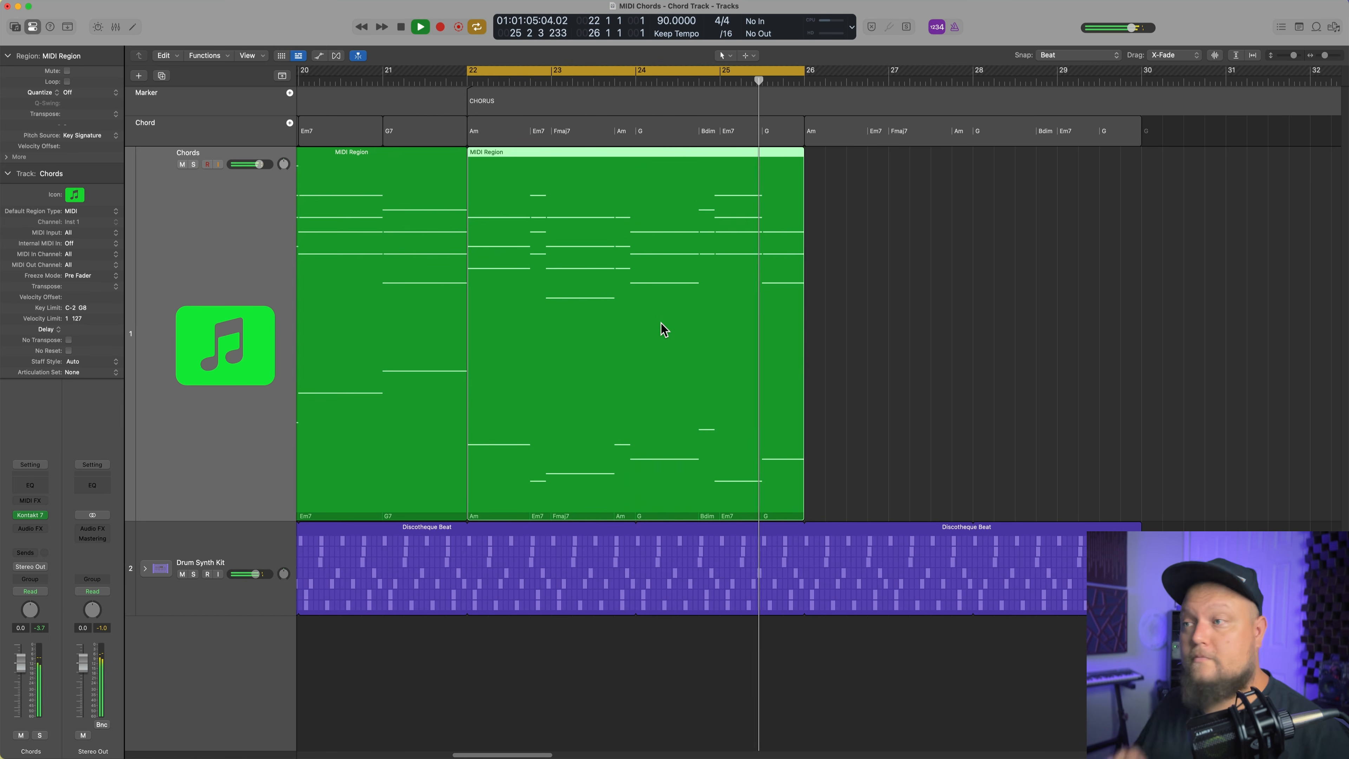
pyautogui.press('space')
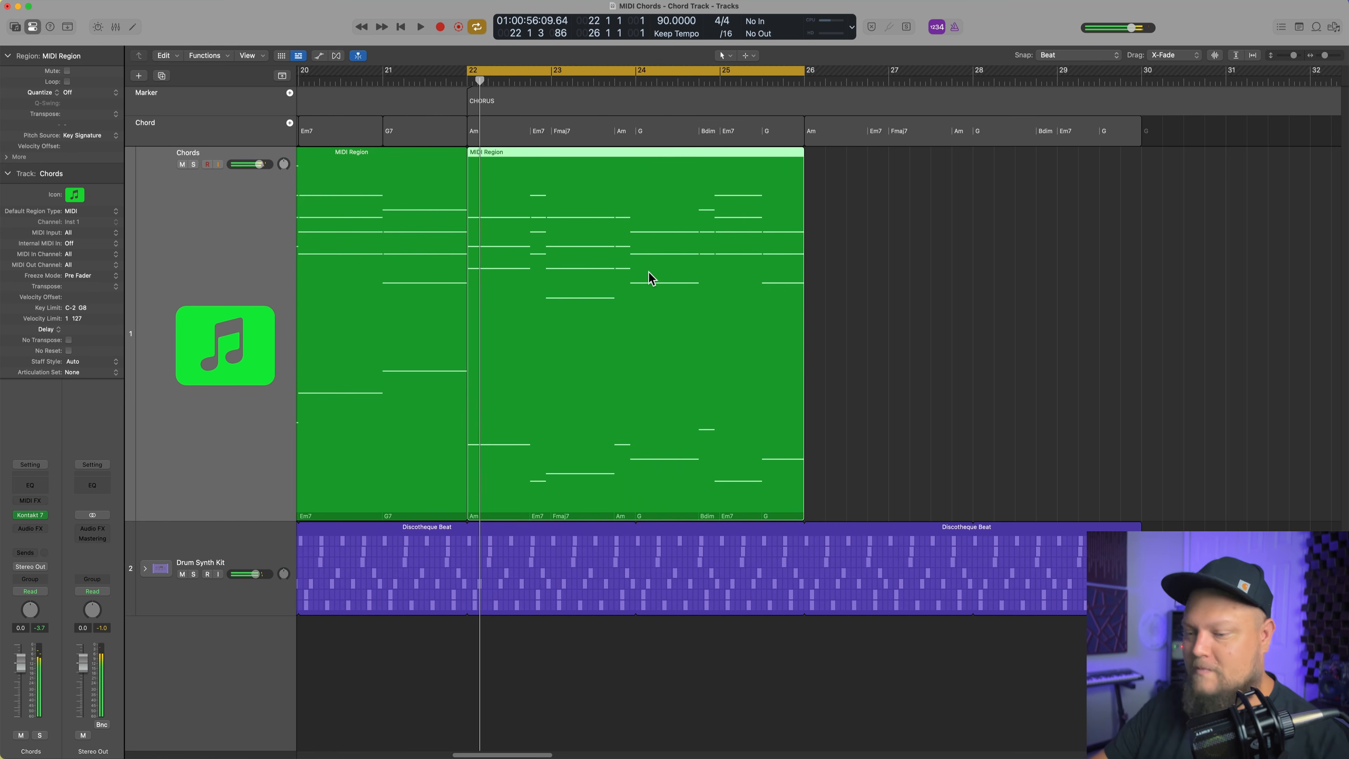
# Repeat the edited chorus MIDI region at bar 26 and turn off cycle mode
pyautogui.press('super+r')
pyautogui.click(1243, 324)
pyautogui.press('c')
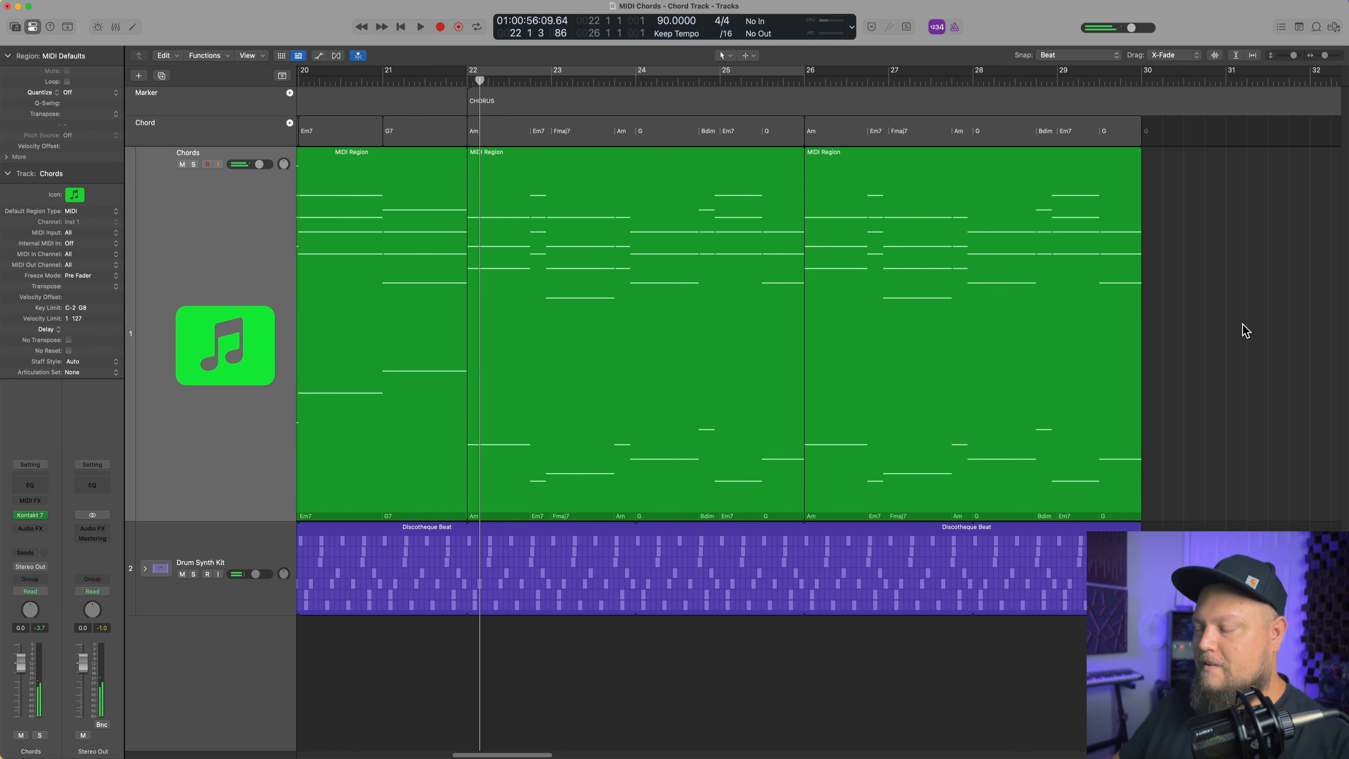
# Set the cycle range around the whole arrangement, bars 2 to 30, and play the song from the Intro through the Chorus
pyautogui.press('super+Left')
pyautogui.press('super+Left')
pyautogui.press('super+Left')
pyautogui.press('Return')
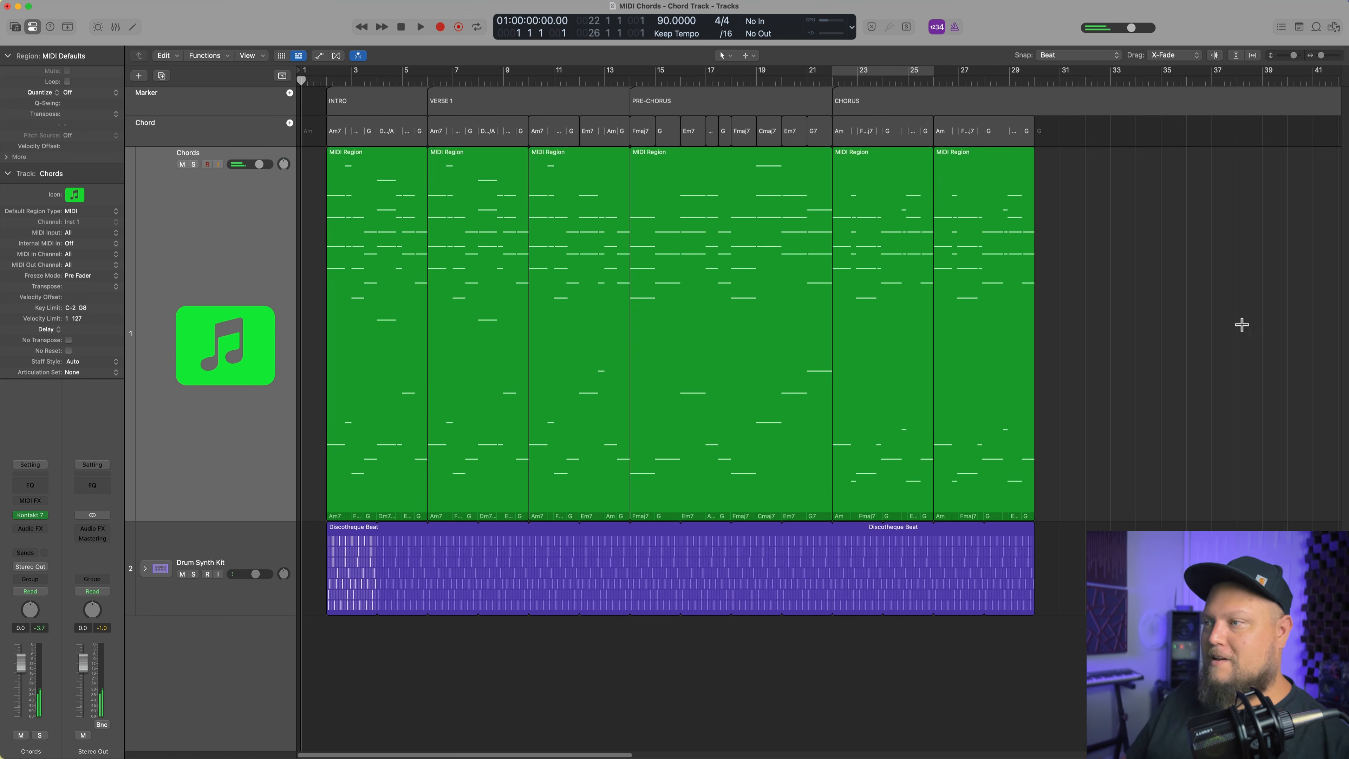
pyautogui.press('super+Right')
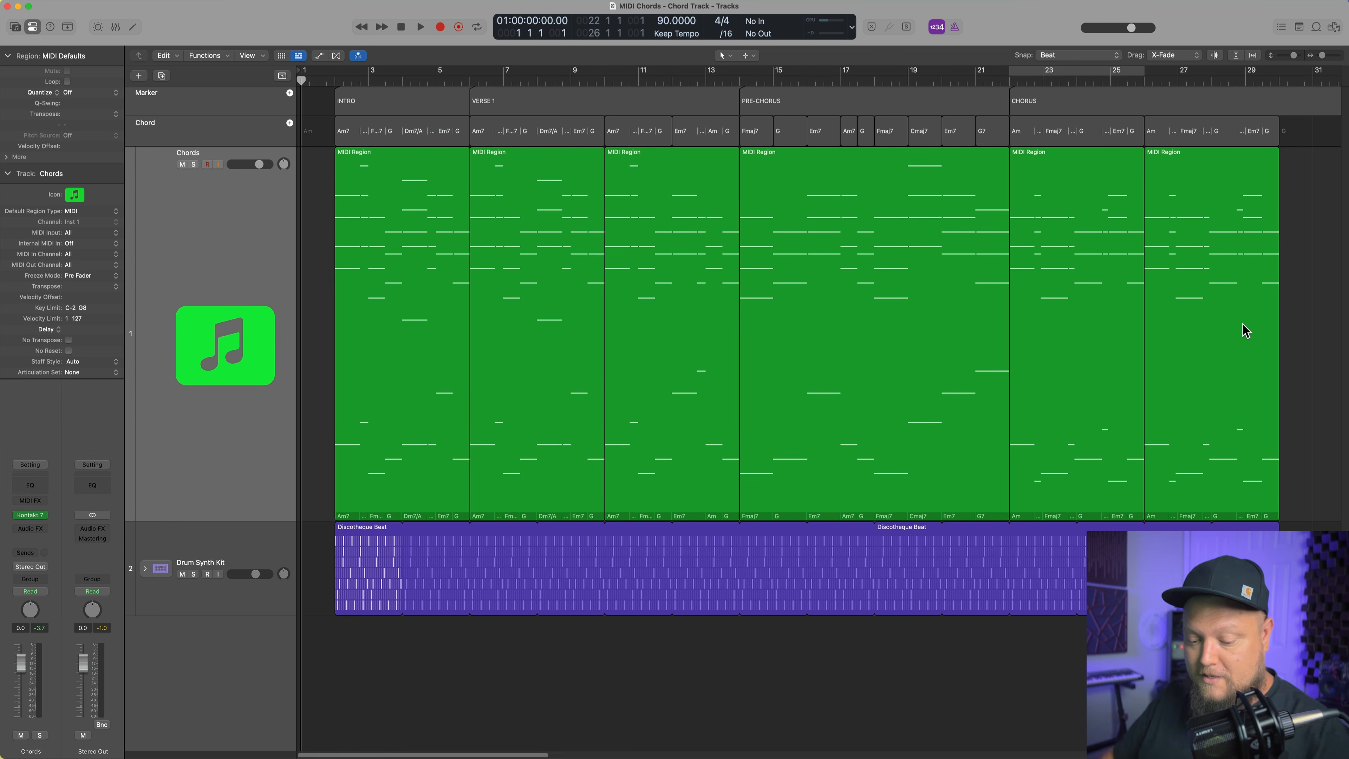
pyautogui.press('super+a')
pyautogui.press('super+u')
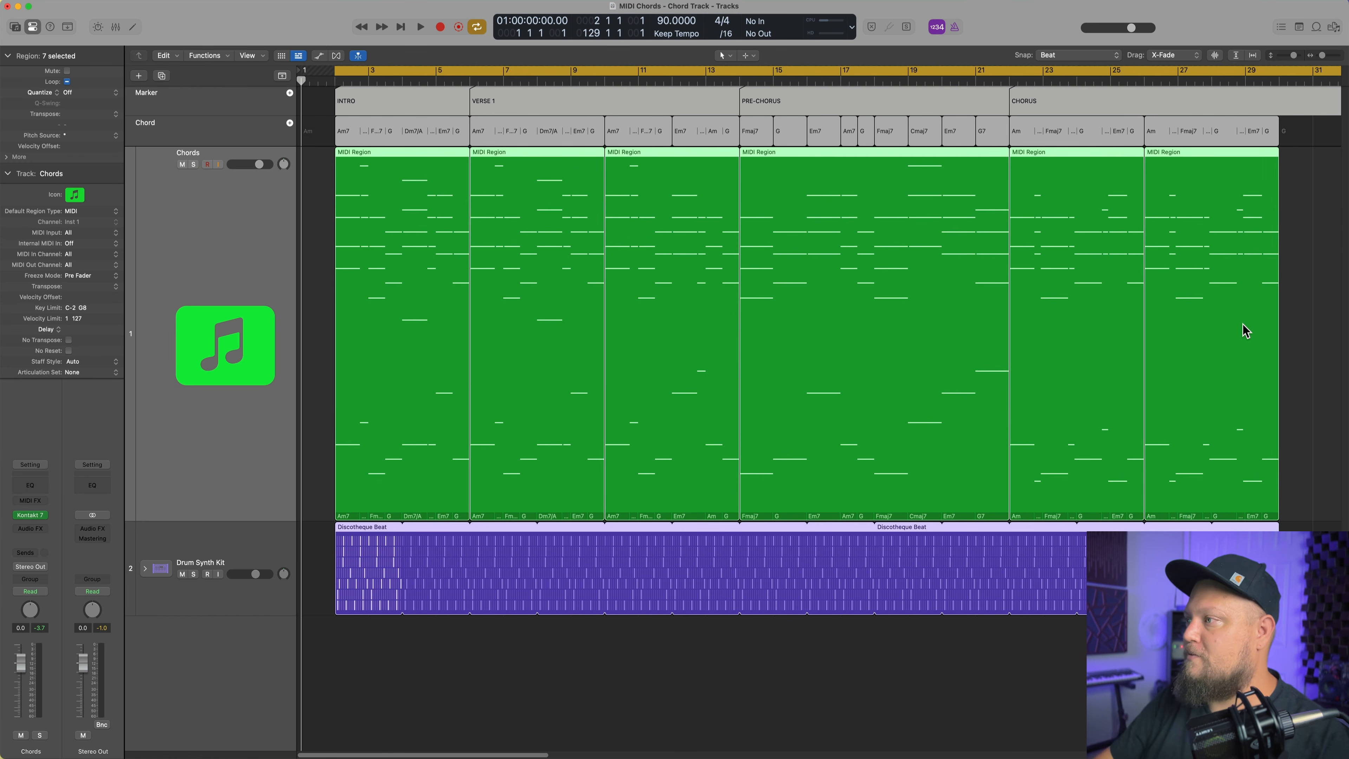
pyautogui.click(1333, 245)
pyautogui.press('space')
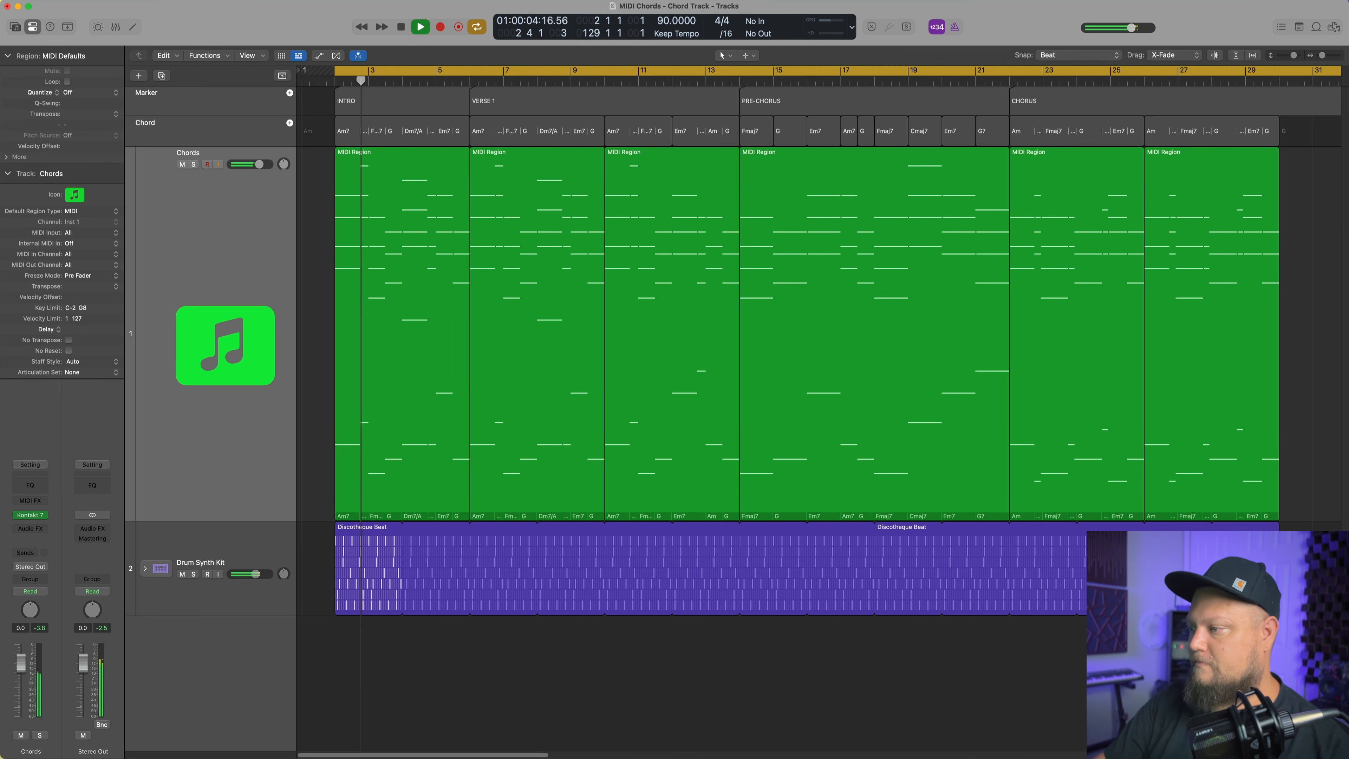
pyautogui.moveTo(1085, 668); pyautogui.dragTo(418, 375)
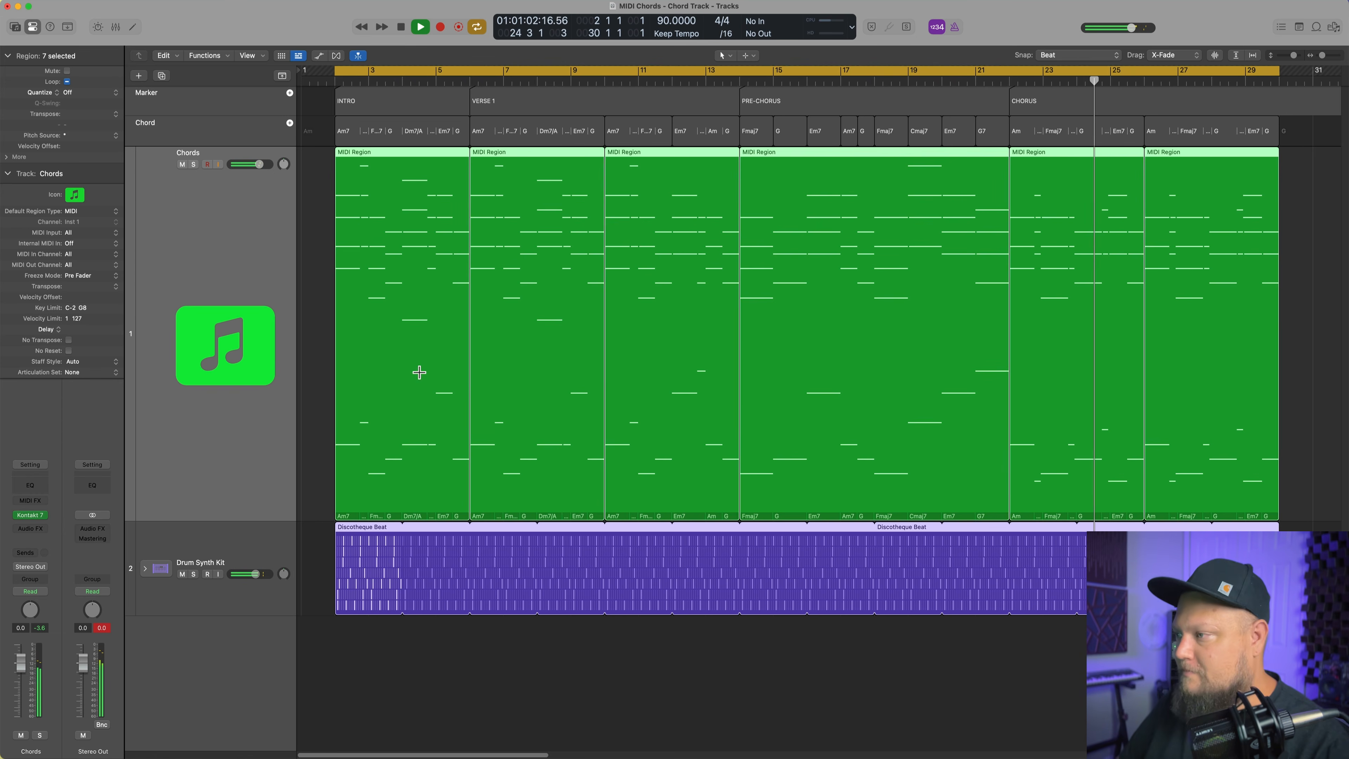
# Set the cycle range to both chorus regions, bars 22 to 30, listen through to the loop point, and stop playback
pyautogui.press('super+Right')
pyautogui.press('super+Right')
pyautogui.press('super+Right')
pyautogui.press('super+Right')
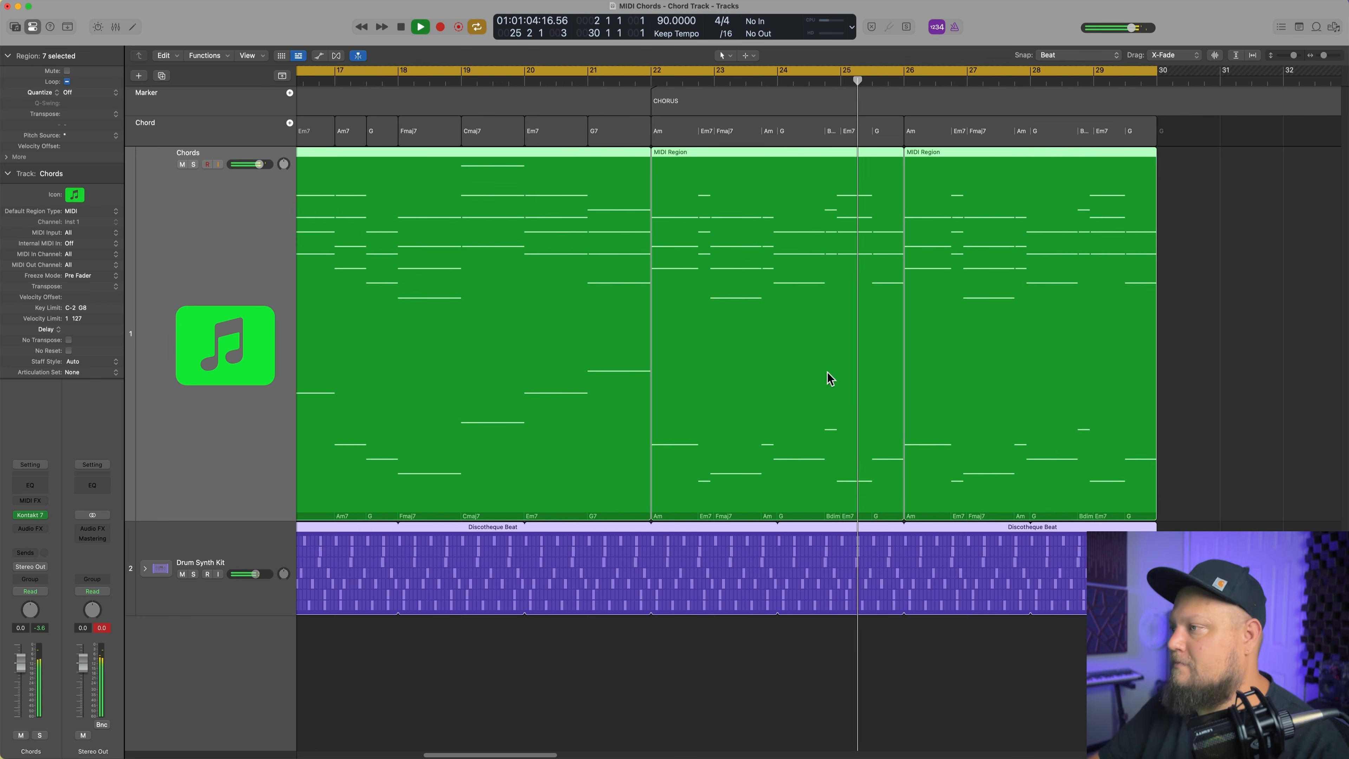
pyautogui.click(1213, 276)
pyautogui.moveTo(1246, 237); pyautogui.dragTo(847, 240)
pyautogui.press('super+u')
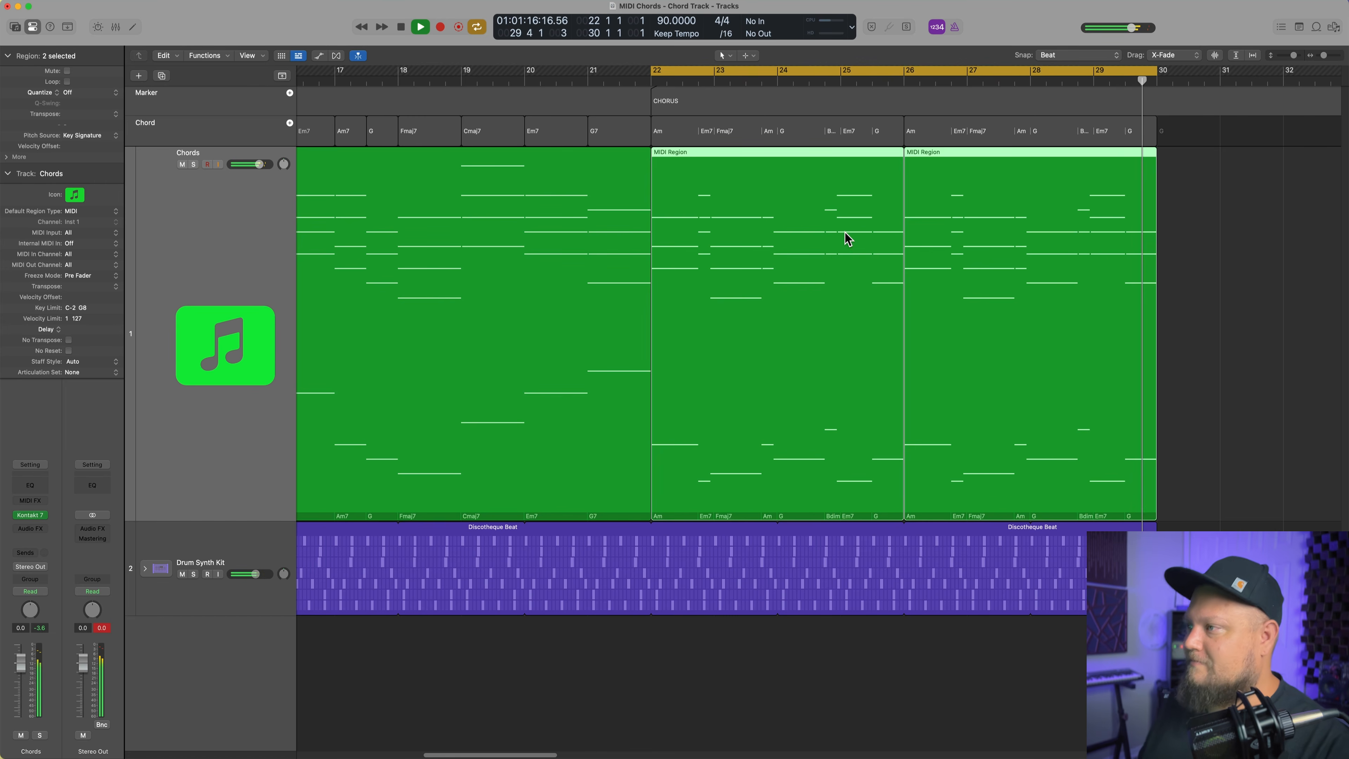
pyautogui.press('space')
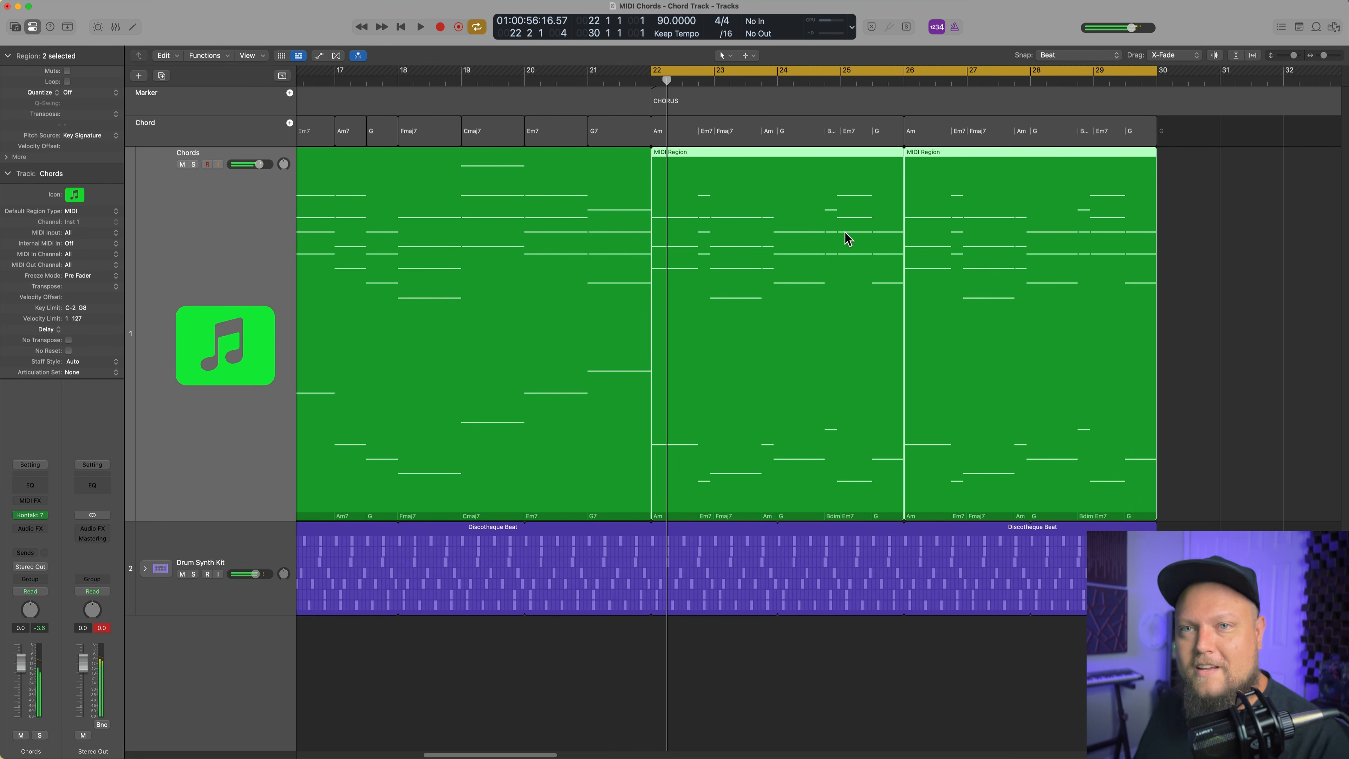